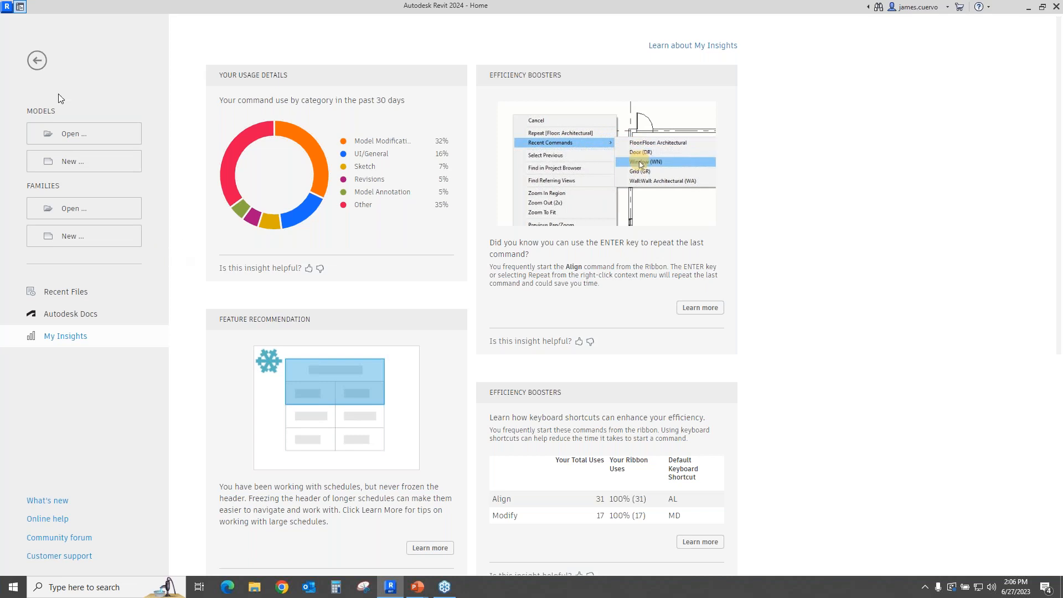
Step: Set the canvas color scheme to Light in the application's color options
{"action": "left_click", "coordinate": [20, 7]}
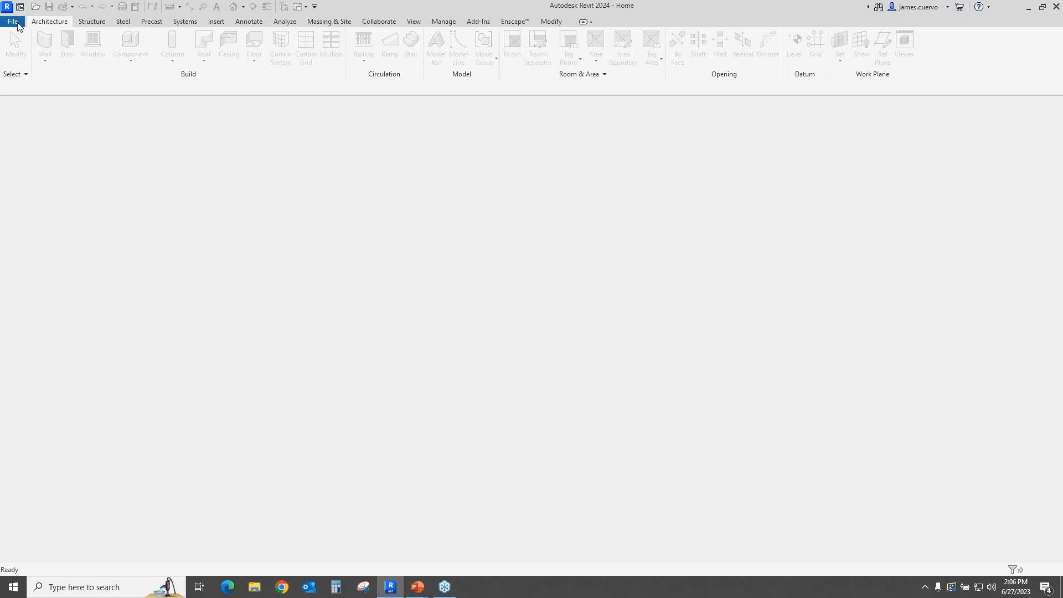
{"action": "left_click", "coordinate": [16, 22]}
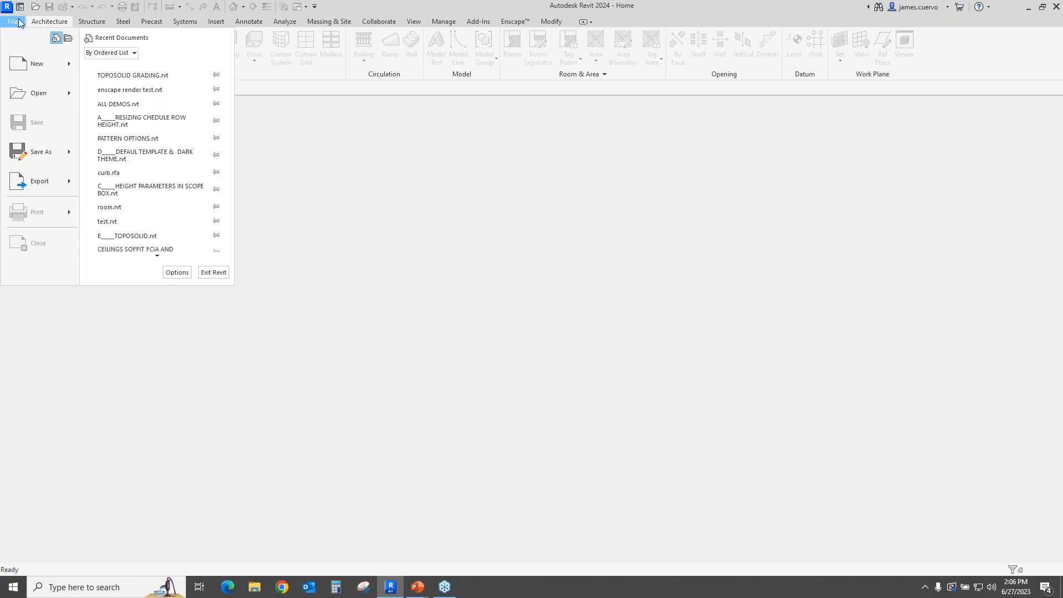
{"action": "scroll", "coordinate": [133, 155], "scroll_direction": "down", "scroll_amount": 1}
{"action": "left_click", "coordinate": [177, 273]}
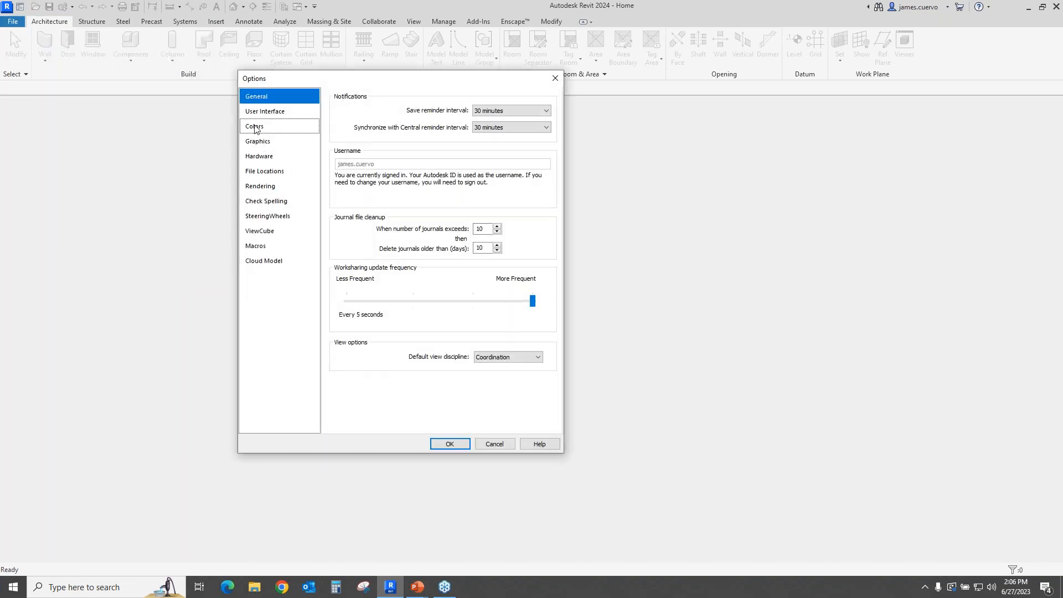
{"action": "left_click", "coordinate": [255, 128]}
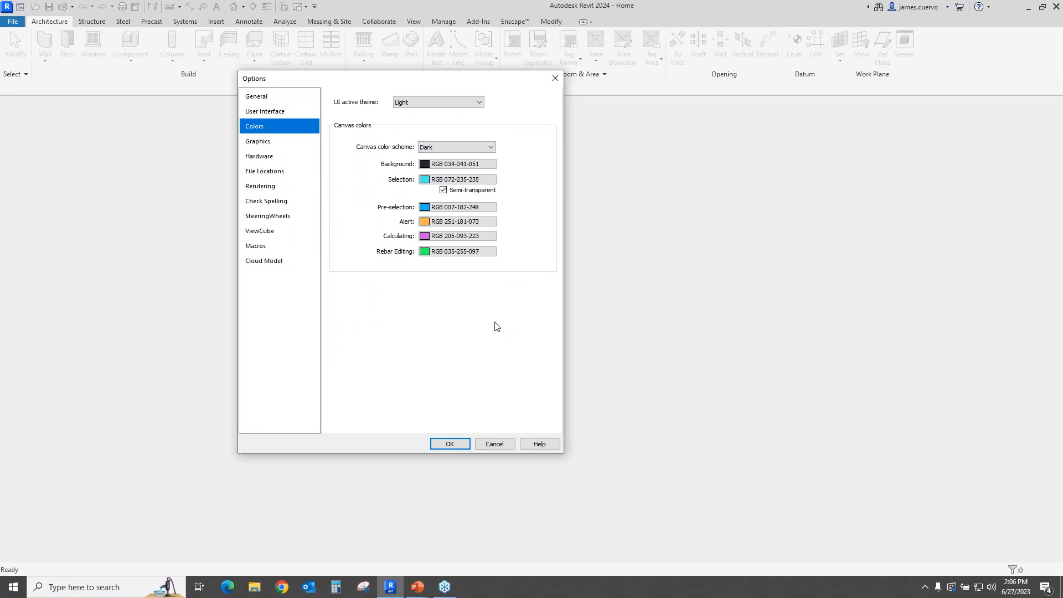
{"action": "left_click", "coordinate": [436, 147]}
{"action": "left_click", "coordinate": [436, 164]}
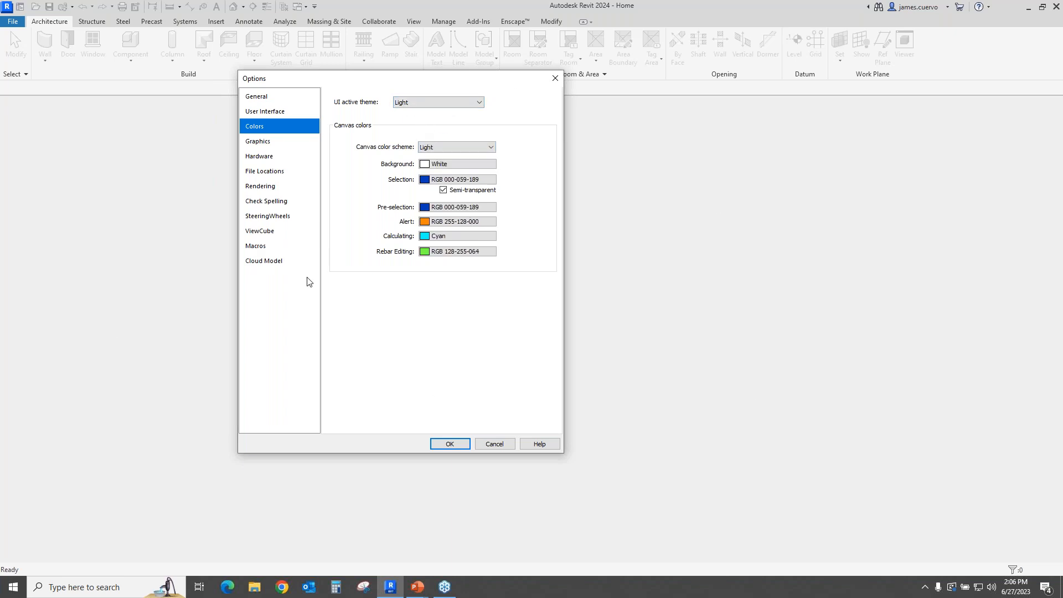
{"action": "left_click", "coordinate": [449, 444]}
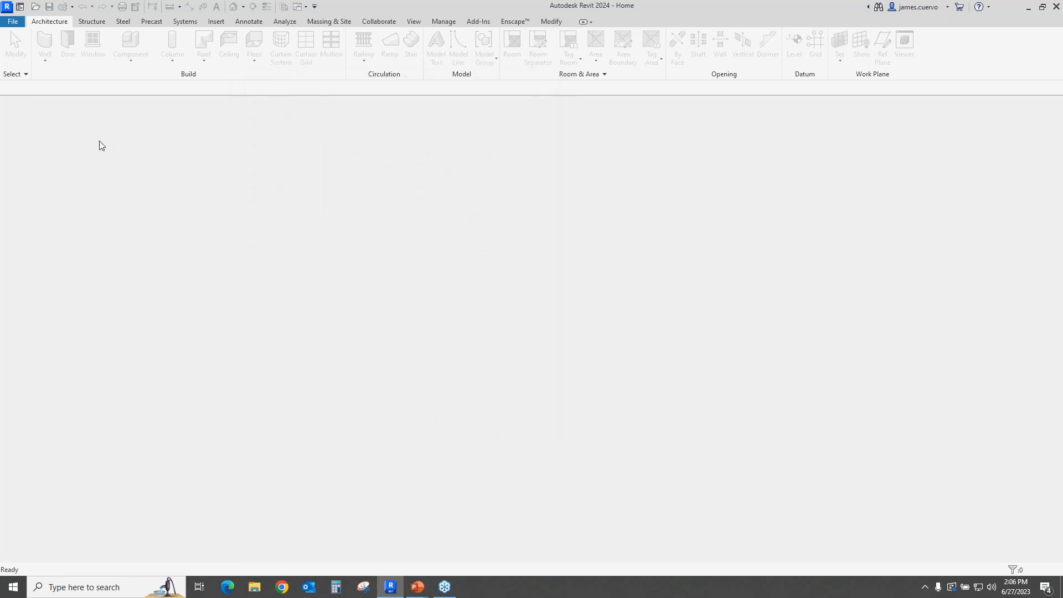
Step: Open the recent model ALL DEMOS and display its L1 - Architectural floor plan
{"action": "left_click", "coordinate": [12, 21]}
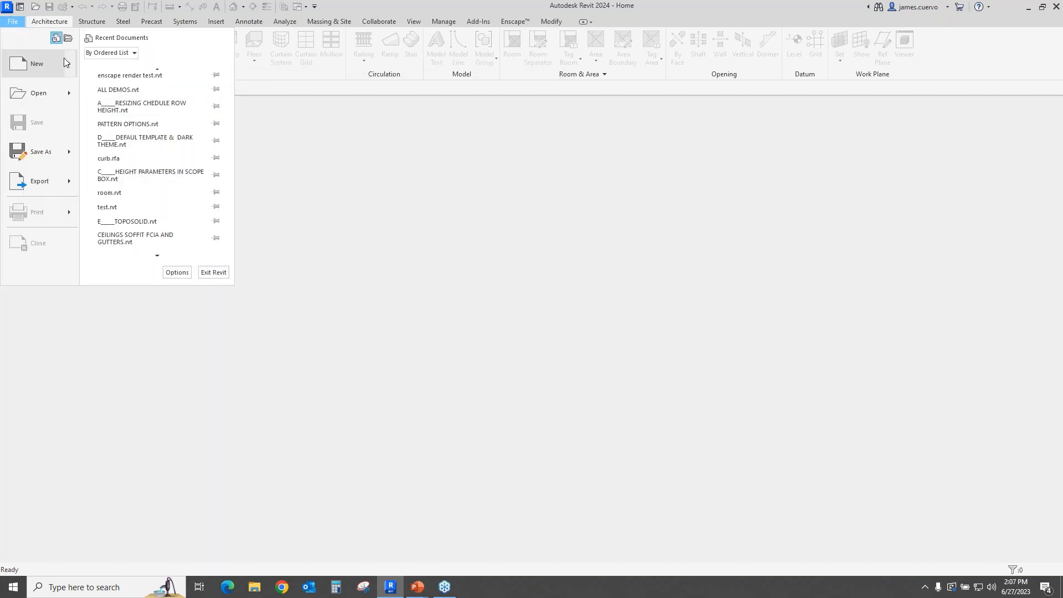
{"action": "left_click", "coordinate": [21, 8]}
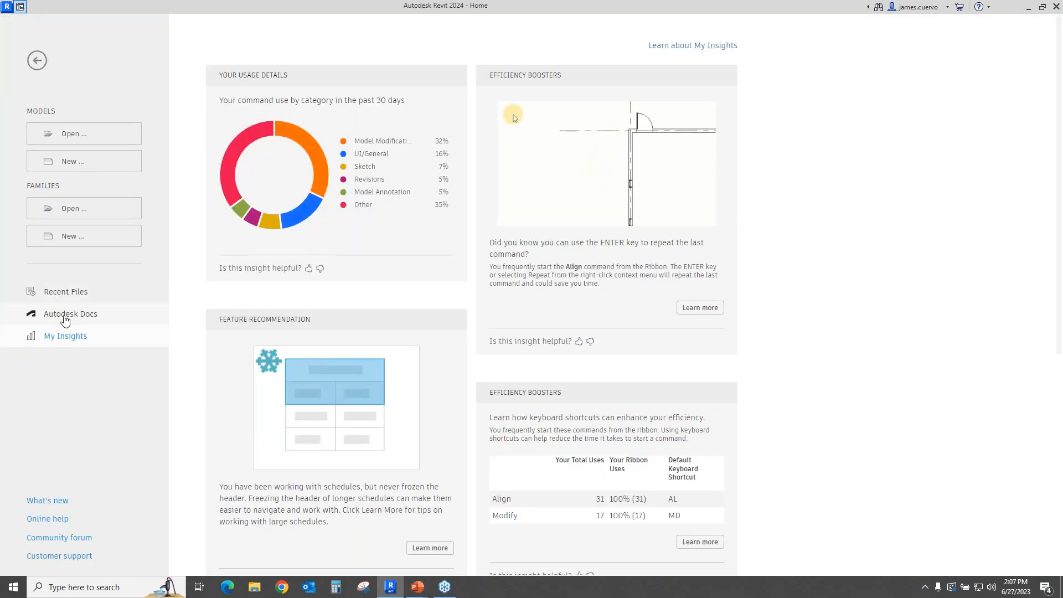
{"action": "left_click", "coordinate": [64, 293]}
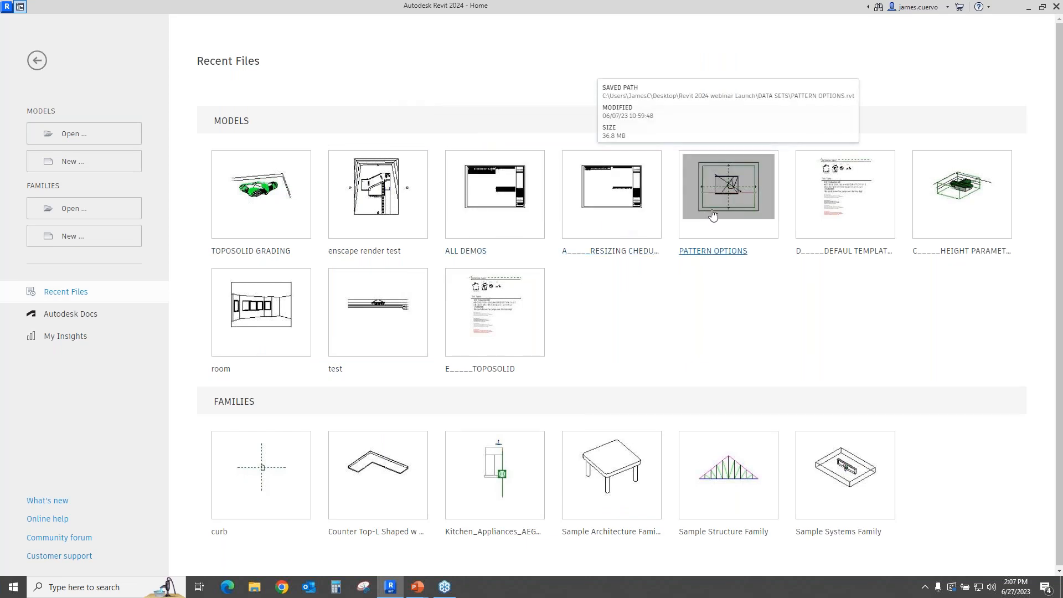
{"action": "left_click", "coordinate": [510, 221]}
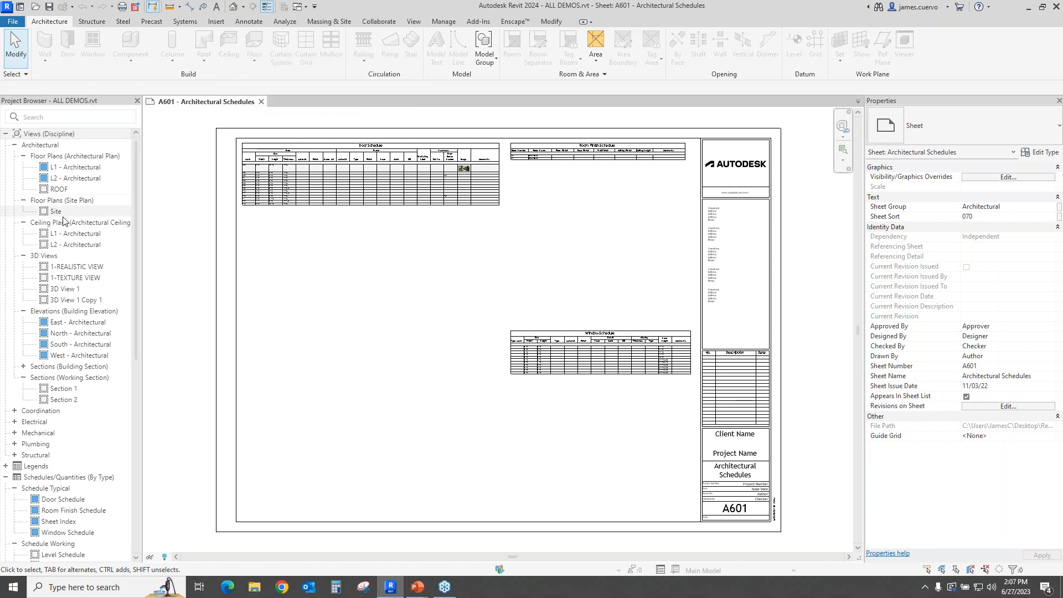
{"action": "double_click", "coordinate": [61, 167]}
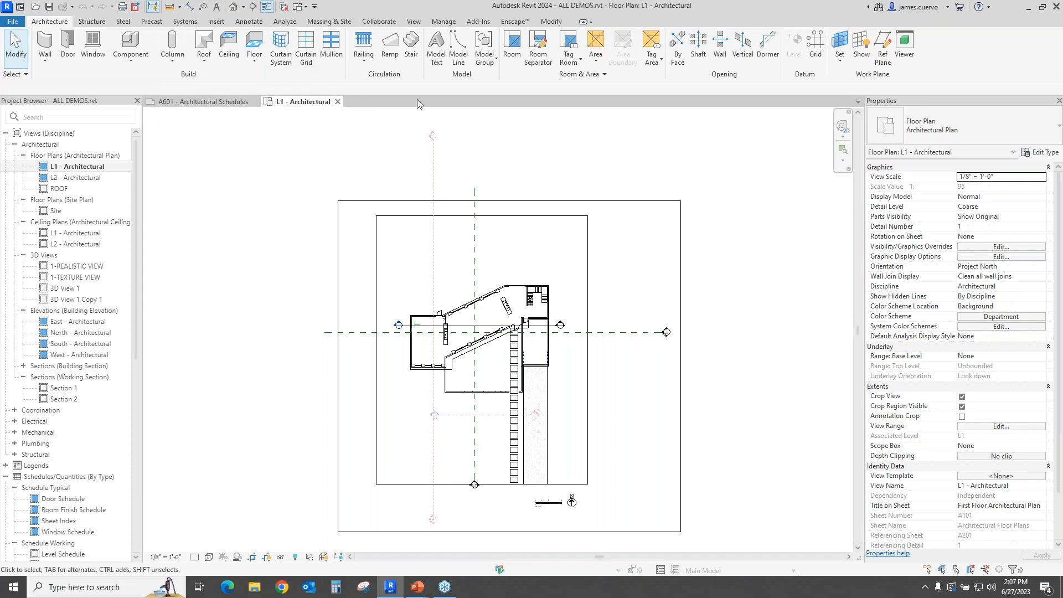
Step: Switch the UI active theme to Dark and check how a selected section line displays in the plan
{"action": "left_click", "coordinate": [11, 23]}
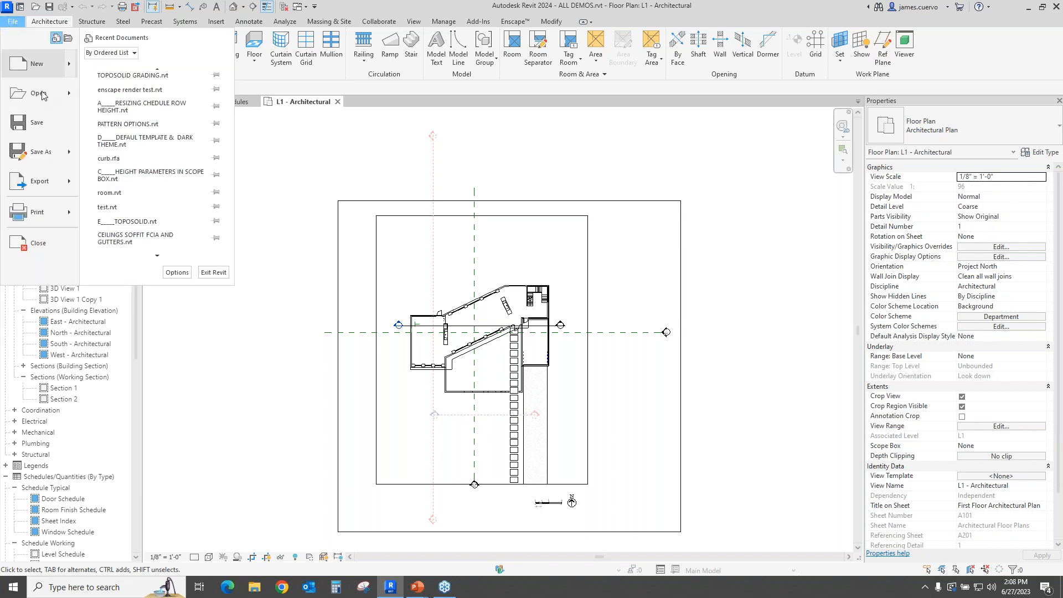
{"action": "left_click", "coordinate": [177, 273]}
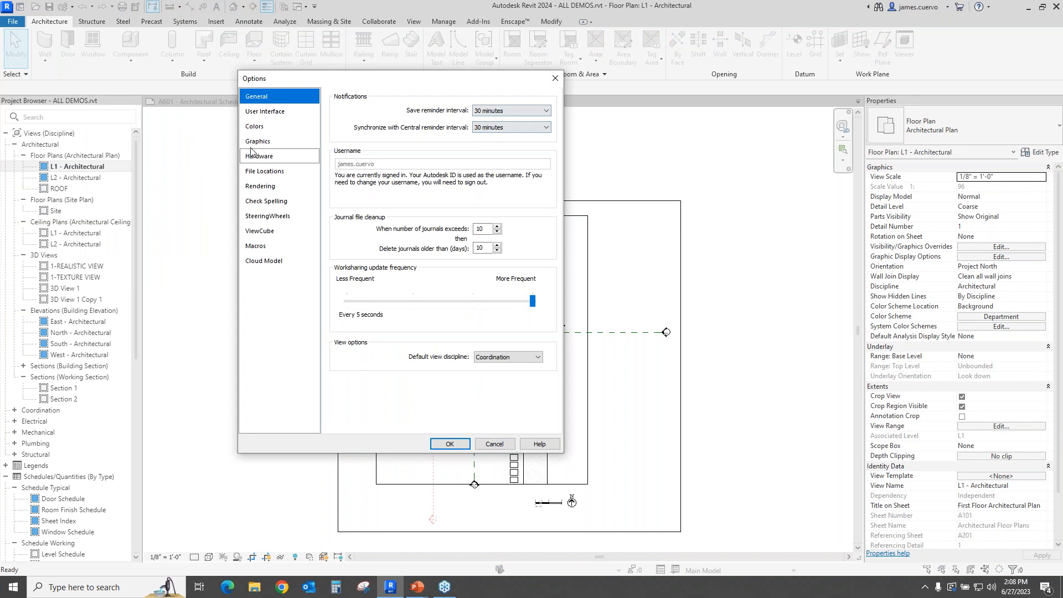
{"action": "left_click", "coordinate": [259, 128]}
{"action": "left_click", "coordinate": [452, 100]}
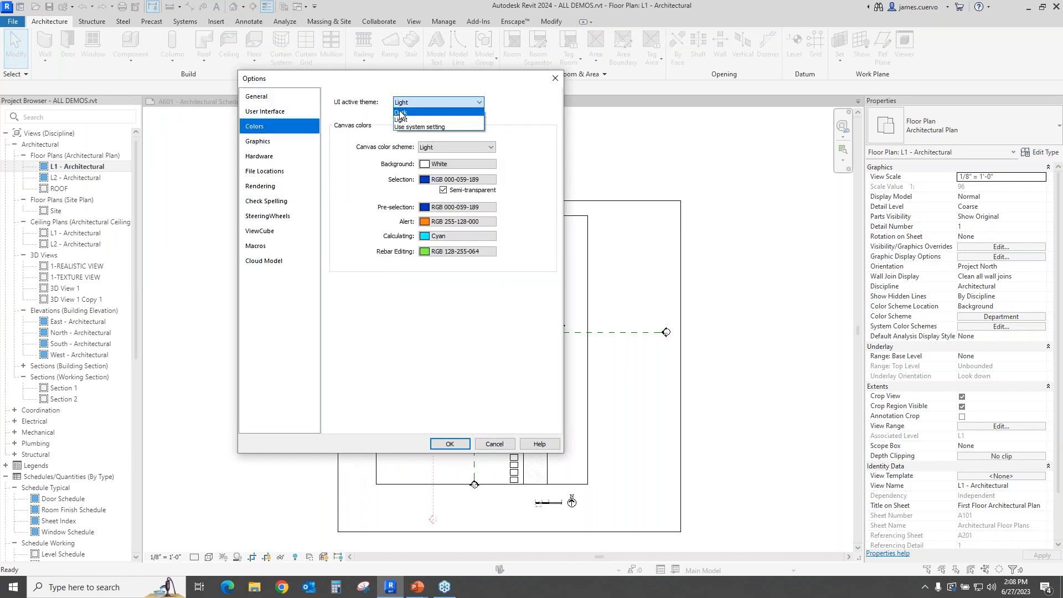
{"action": "left_click", "coordinate": [401, 113]}
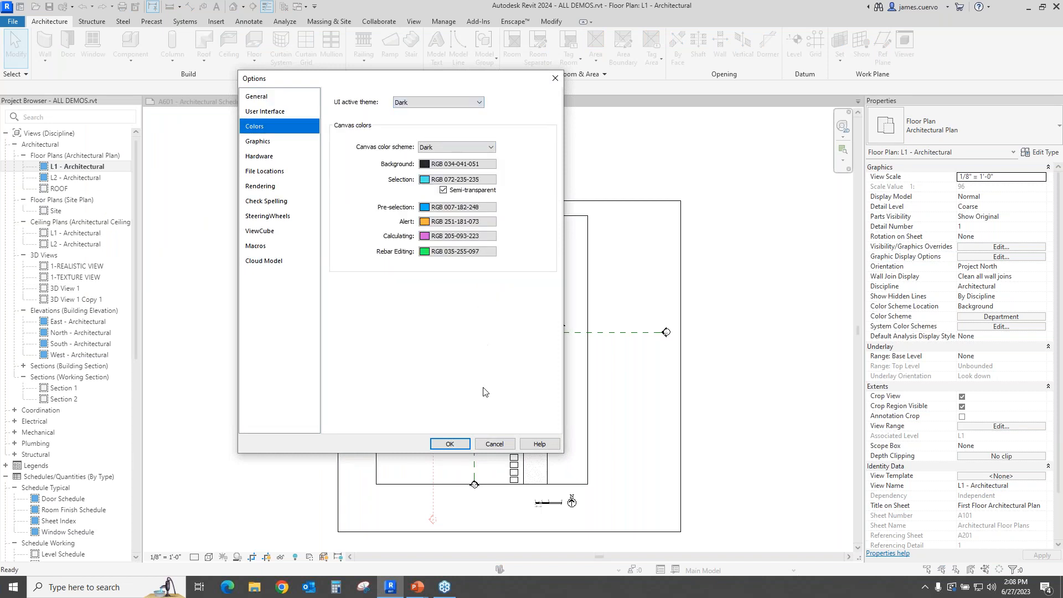
{"action": "left_click", "coordinate": [450, 444]}
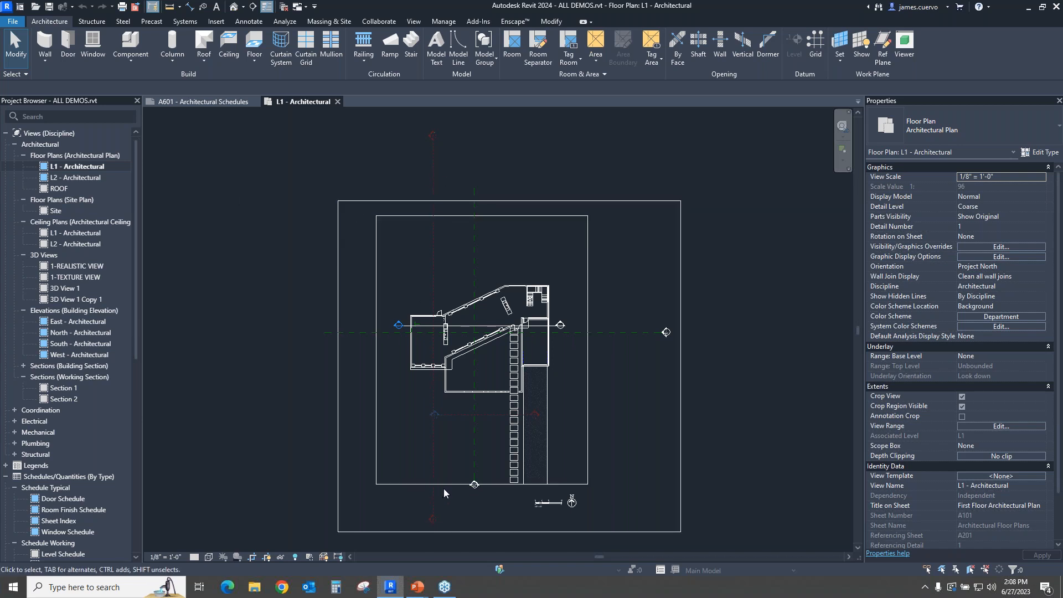
{"action": "left_click", "coordinate": [434, 270]}
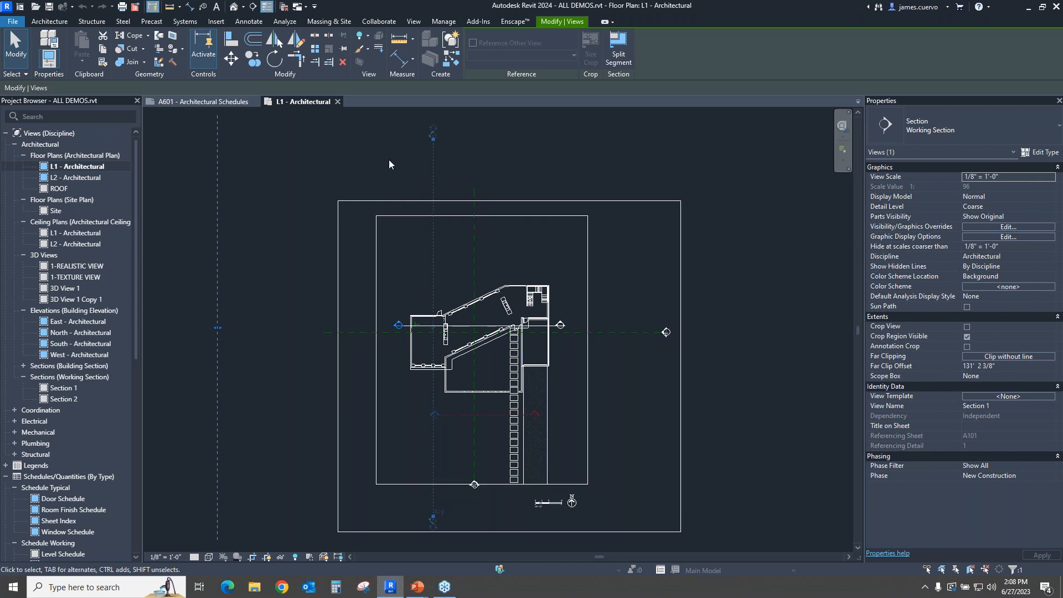
{"action": "left_click", "coordinate": [513, 154]}
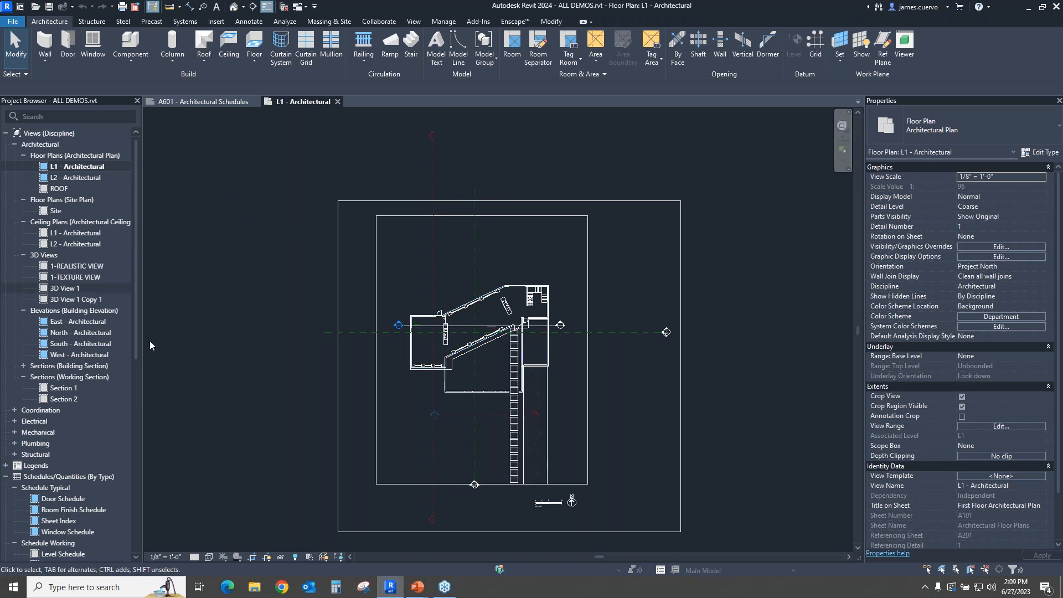
Step: Review the canvas background color choices and set the canvas color scheme to Light under the dark UI theme
{"action": "left_click", "coordinate": [12, 22]}
{"action": "left_click", "coordinate": [170, 272]}
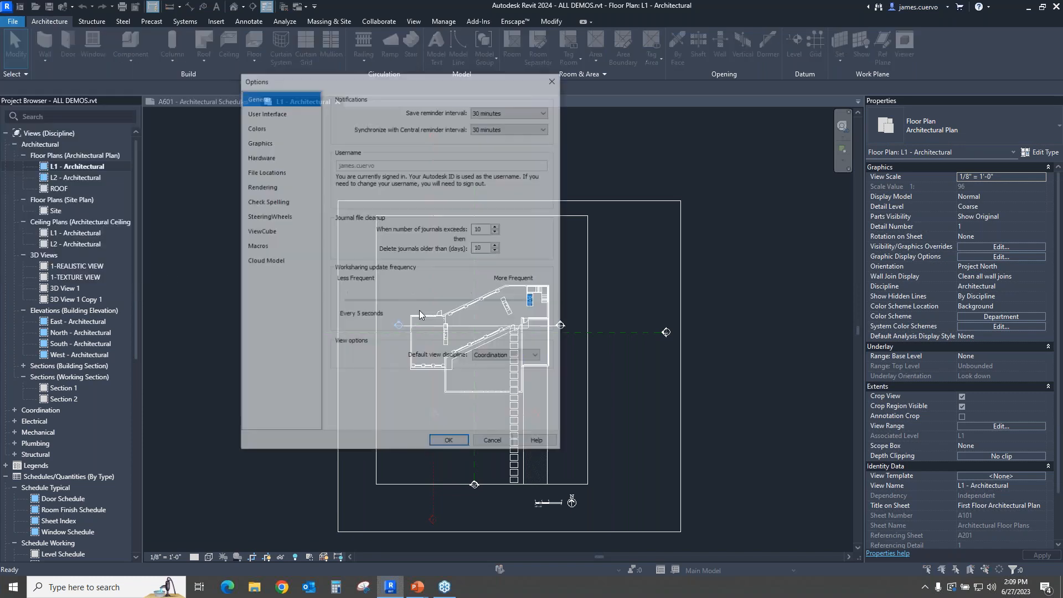
{"action": "left_click", "coordinate": [256, 126]}
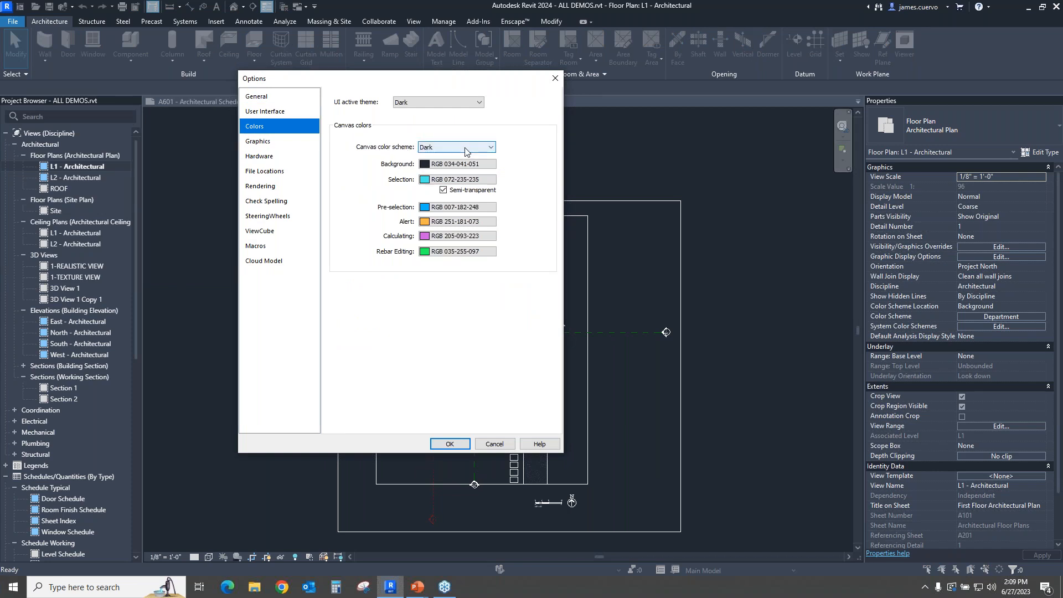
{"action": "left_click", "coordinate": [446, 165]}
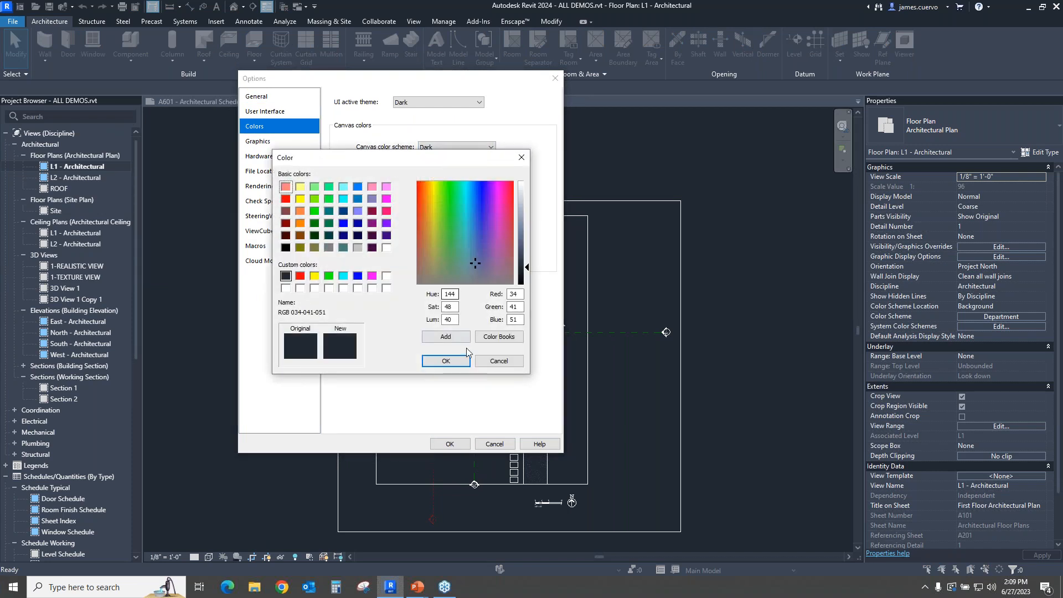
{"action": "left_click", "coordinate": [499, 361]}
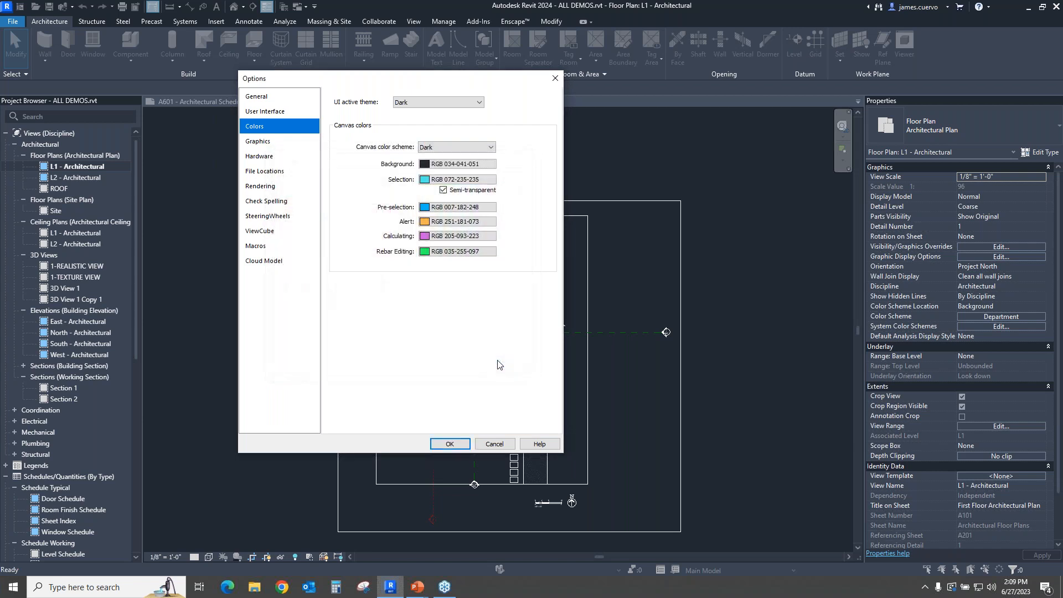
{"action": "left_click", "coordinate": [441, 148]}
{"action": "left_click", "coordinate": [439, 166]}
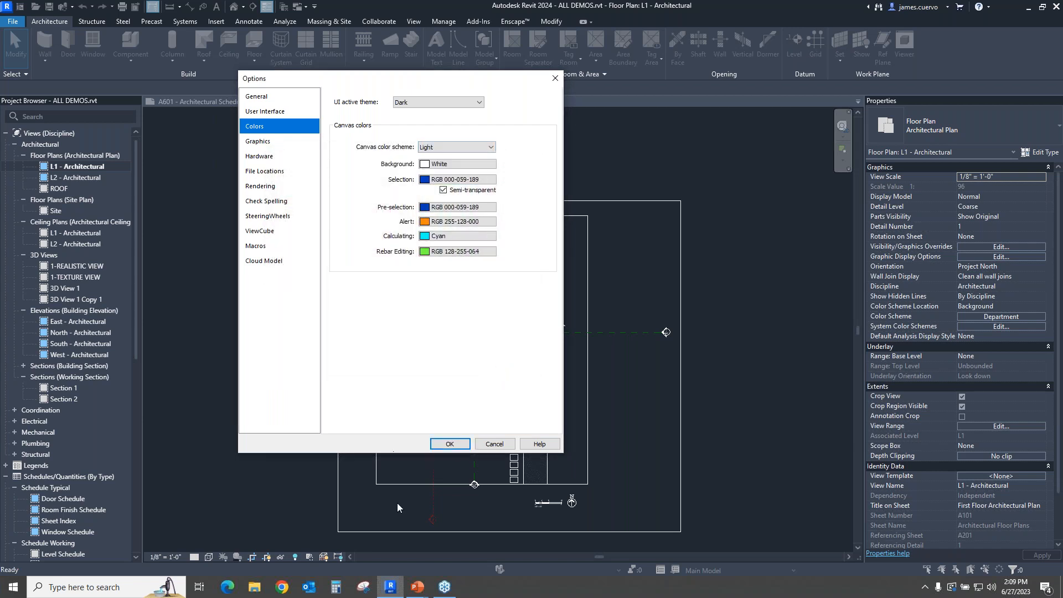
{"action": "left_click", "coordinate": [447, 444]}
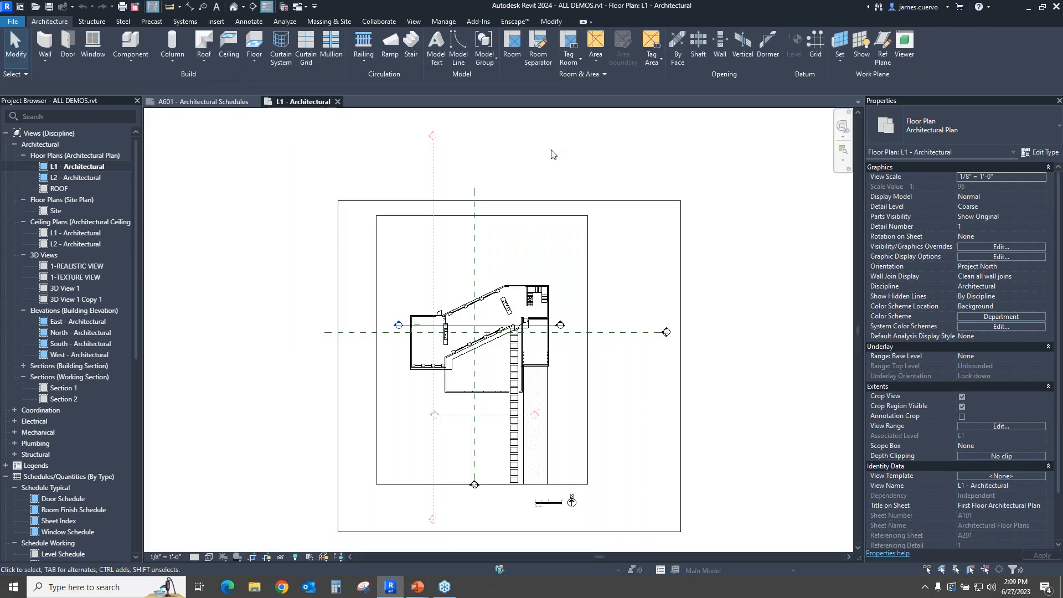
{"action": "scroll", "coordinate": [623, 368], "scroll_direction": "down", "scroll_amount": 5}
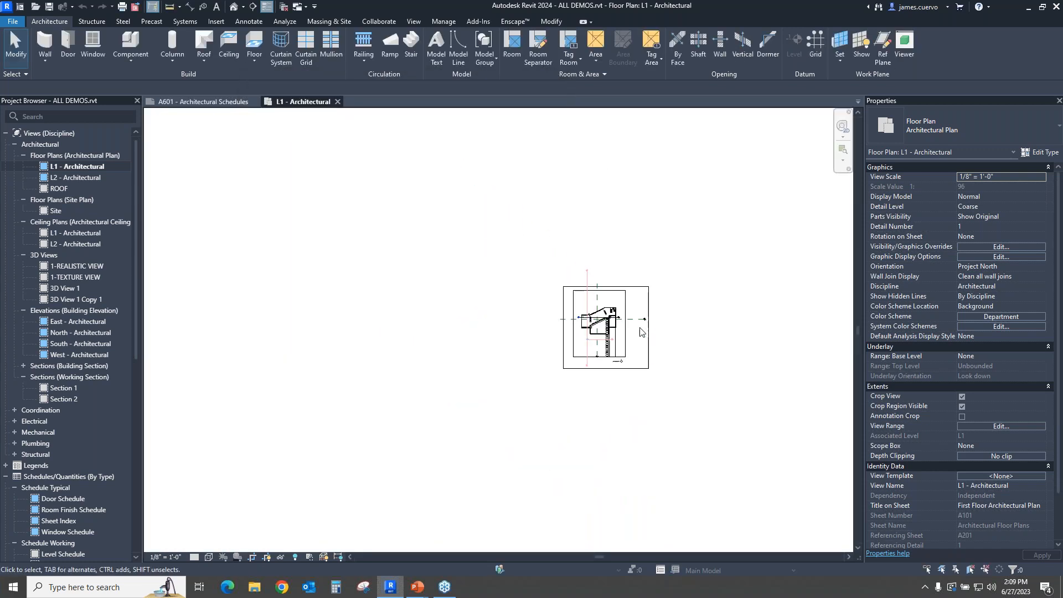
{"action": "scroll", "coordinate": [610, 310], "scroll_direction": "up", "scroll_amount": 3}
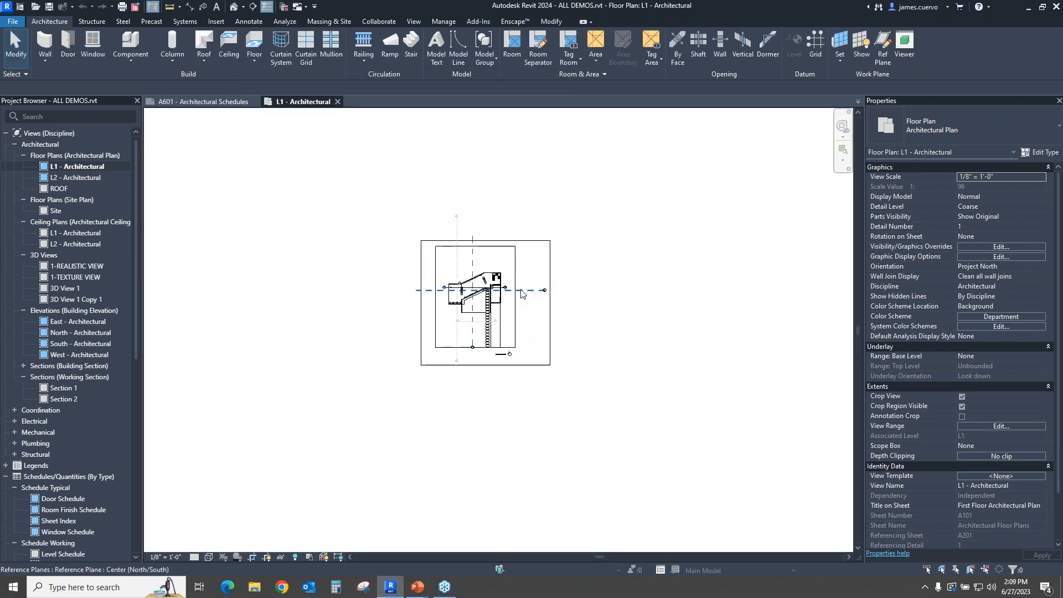
{"action": "scroll", "coordinate": [526, 299], "scroll_direction": "up", "scroll_amount": 4}
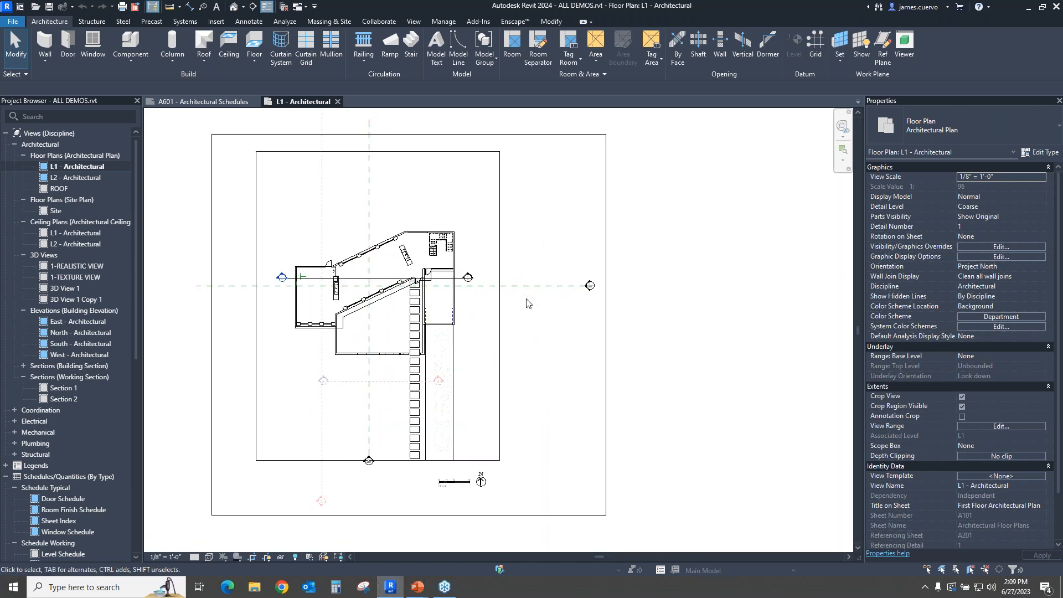
{"action": "scroll", "coordinate": [526, 301], "scroll_direction": "down", "scroll_amount": 1}
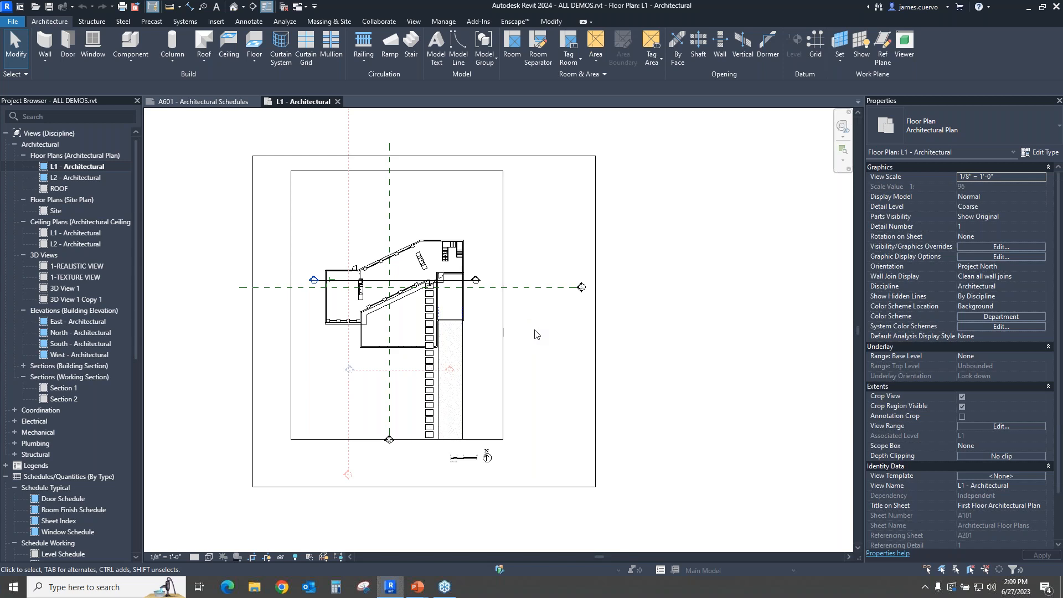
{"action": "key", "text": "alt+Tab"}
{"action": "key", "text": "alt+Tab"}
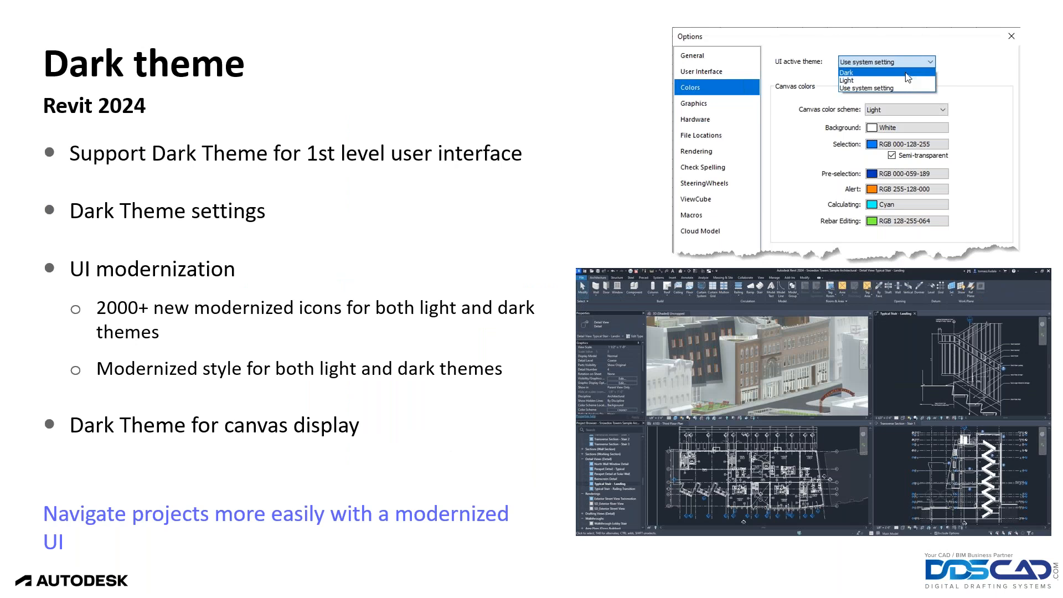
{"action": "key", "text": "Right"}
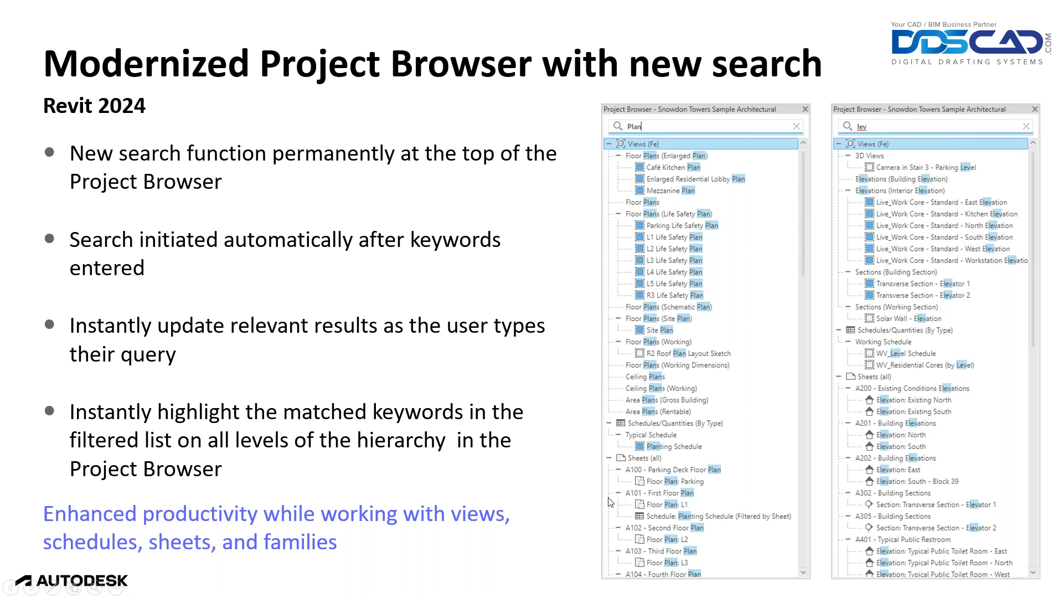
{"action": "key", "text": "alt+Tab"}
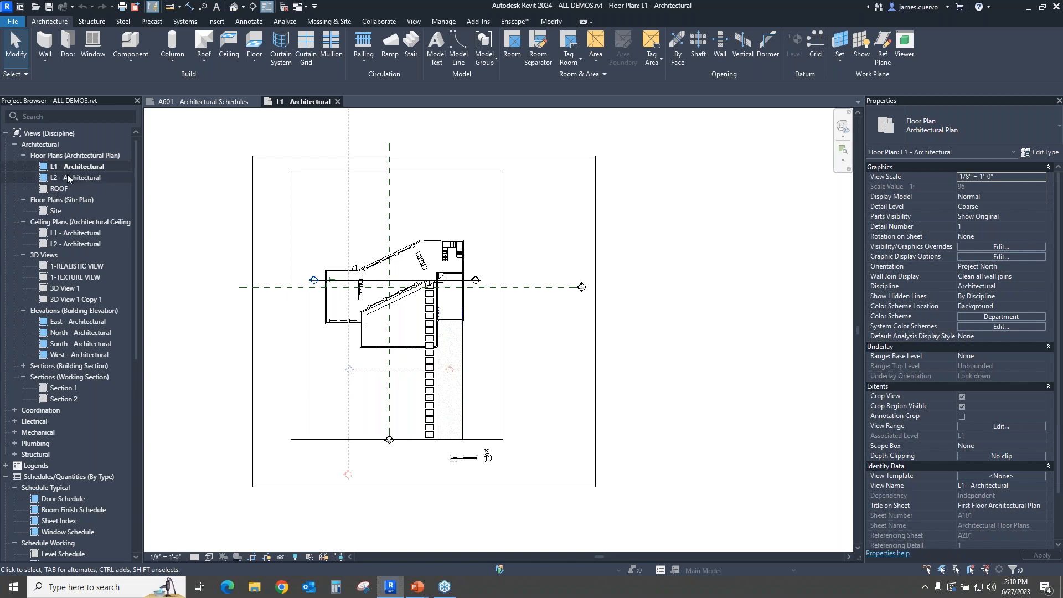
Step: Search the Project Browser for "l" and look through the matching views, schedules, sheets and families
{"action": "left_click", "coordinate": [14, 145]}
{"action": "left_click", "coordinate": [14, 145]}
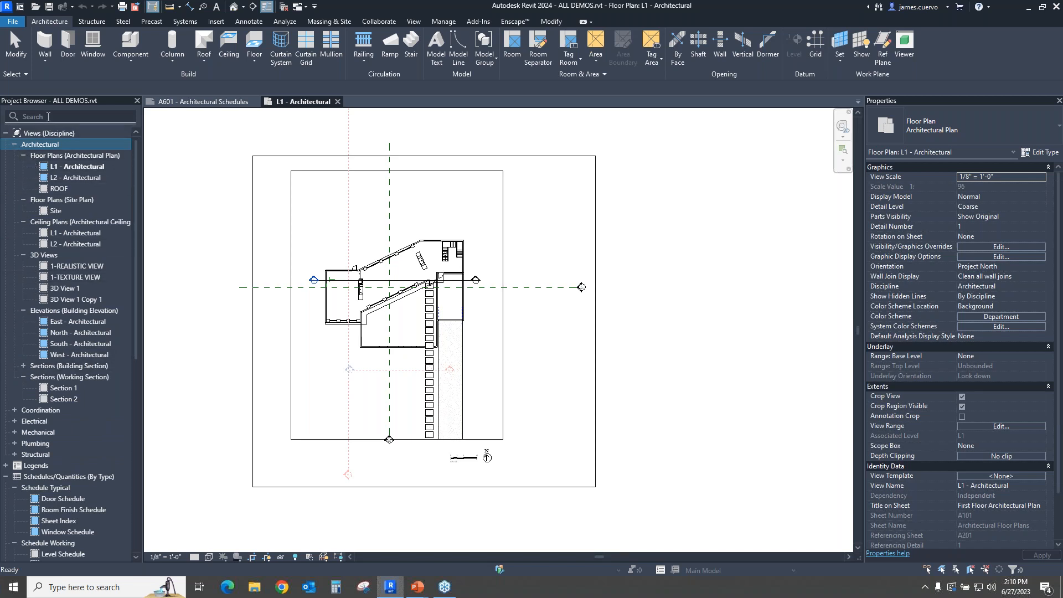
{"action": "left_click", "coordinate": [53, 114]}
{"action": "type", "text": "l"}
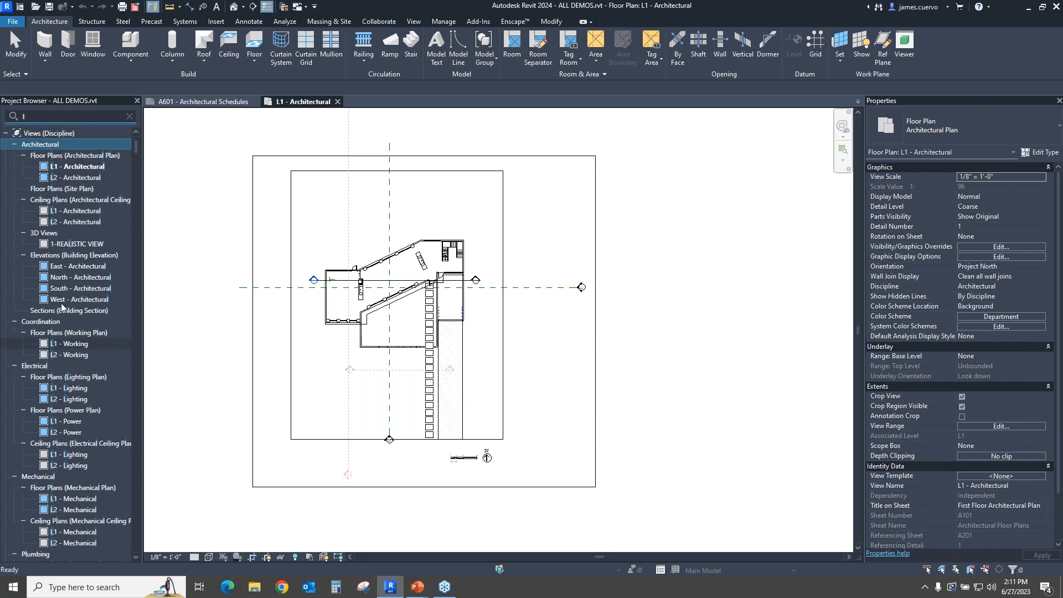
{"action": "scroll", "coordinate": [78, 261], "scroll_direction": "down", "scroll_amount": 5}
{"action": "scroll", "coordinate": [77, 262], "scroll_direction": "down", "scroll_amount": 20}
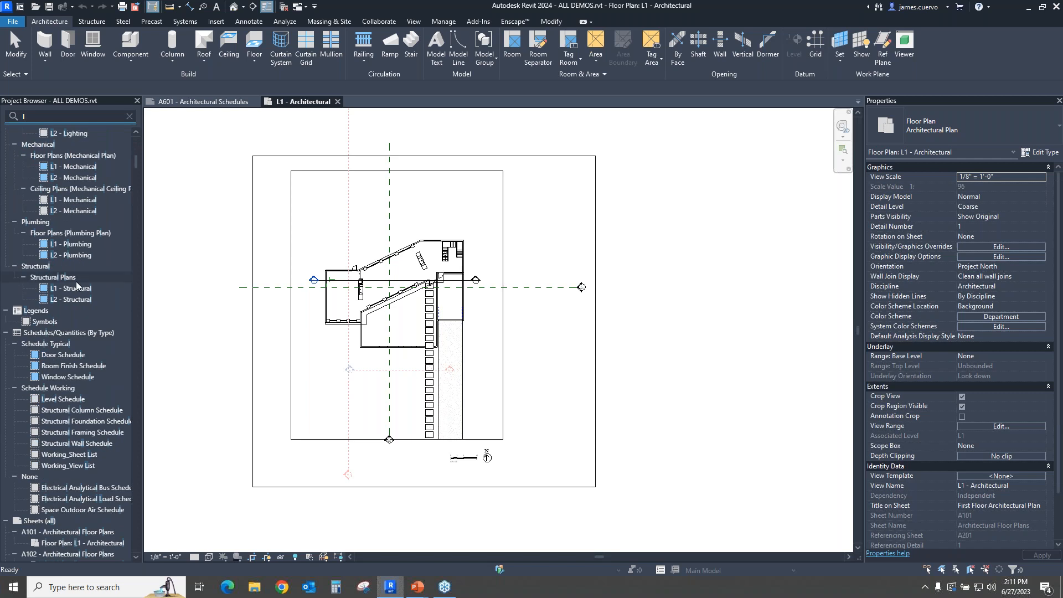
{"action": "scroll", "coordinate": [80, 484], "scroll_direction": "down", "scroll_amount": 8}
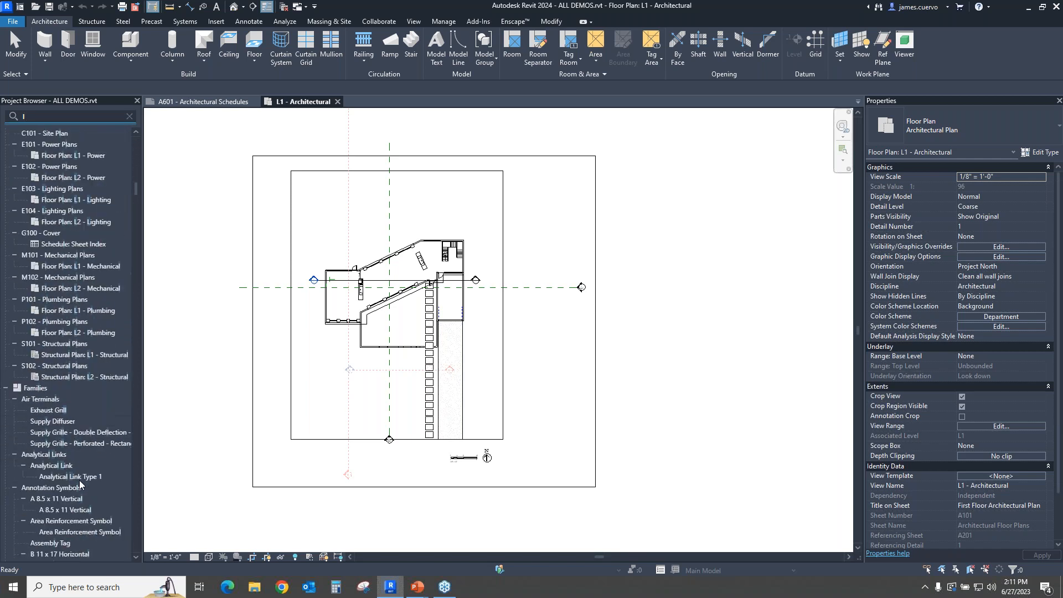
Step: Look through the remaining families and sheets matching "l" and search the Project Browser for "ARC" instead
{"action": "scroll", "coordinate": [80, 501], "scroll_direction": "down", "scroll_amount": 10}
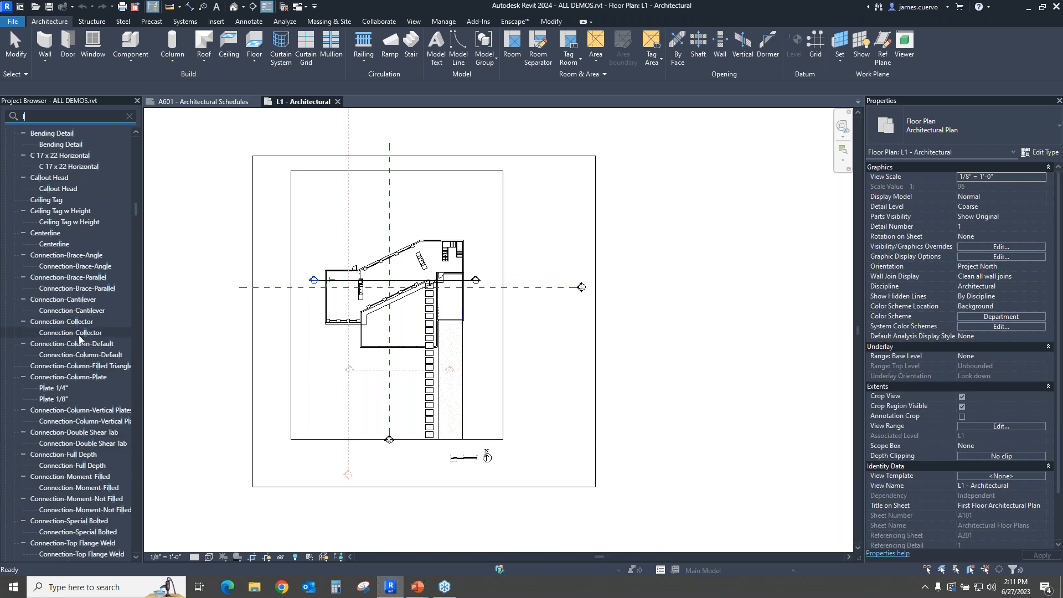
{"action": "scroll", "coordinate": [65, 257], "scroll_direction": "up", "scroll_amount": 3}
{"action": "scroll", "coordinate": [65, 256], "scroll_direction": "up", "scroll_amount": 10}
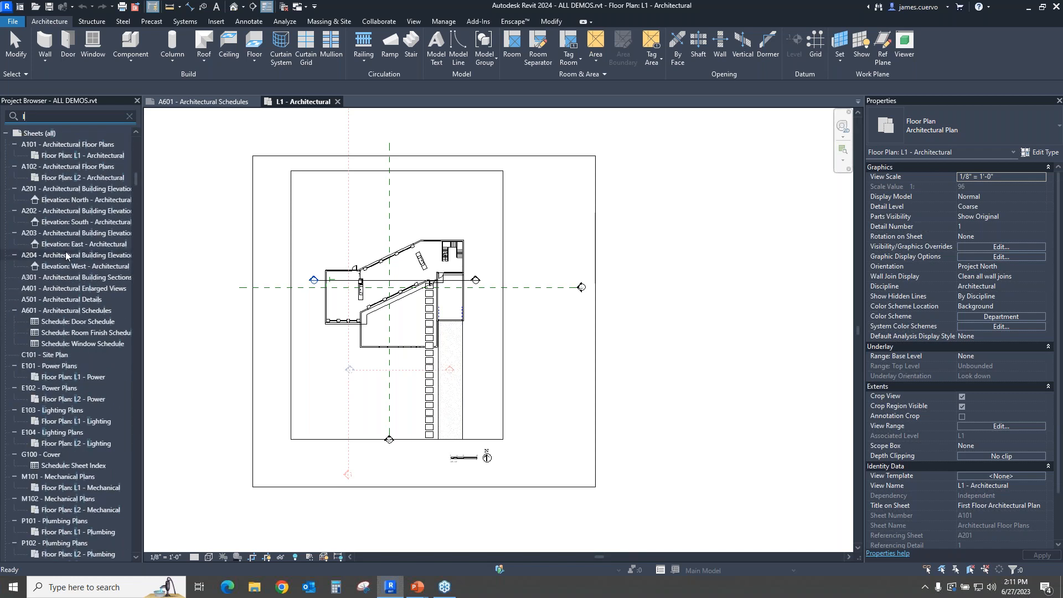
{"action": "scroll", "coordinate": [65, 256], "scroll_direction": "up", "scroll_amount": 2}
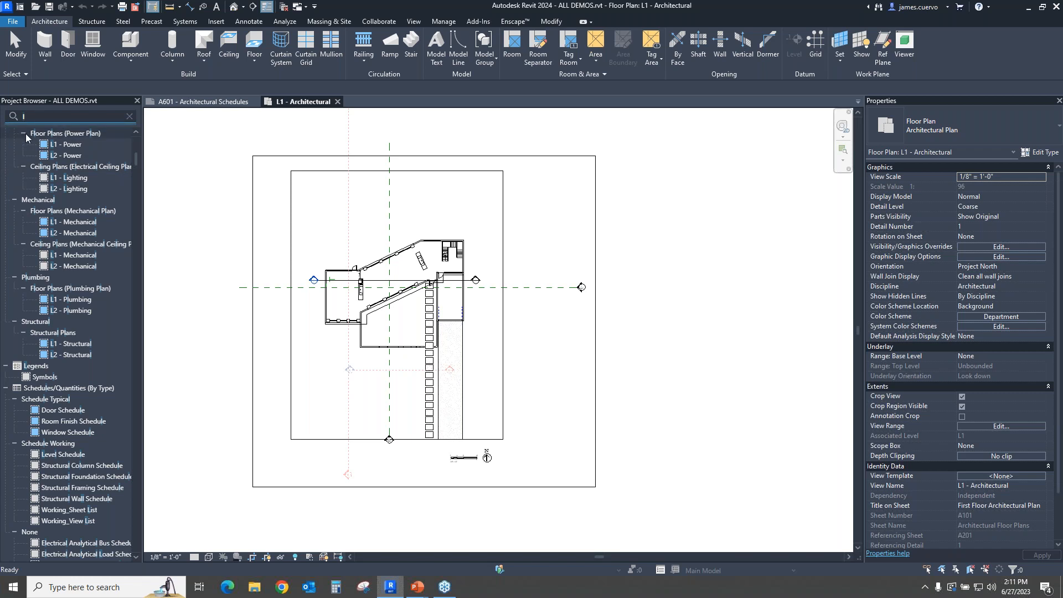
{"action": "key", "text": "BackSpace"}
{"action": "type", "text": "ARC"}
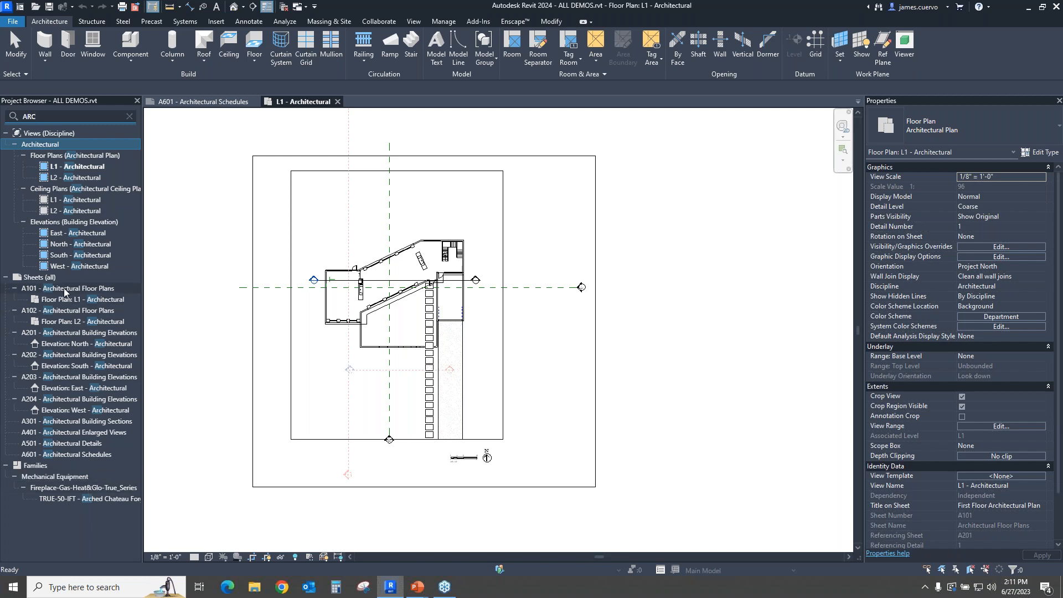
Step: Switch to the PowerPoint slide show and advance to the "Place multiple views and schedules on a sheet" slide
{"action": "key", "text": "alt+Tab"}
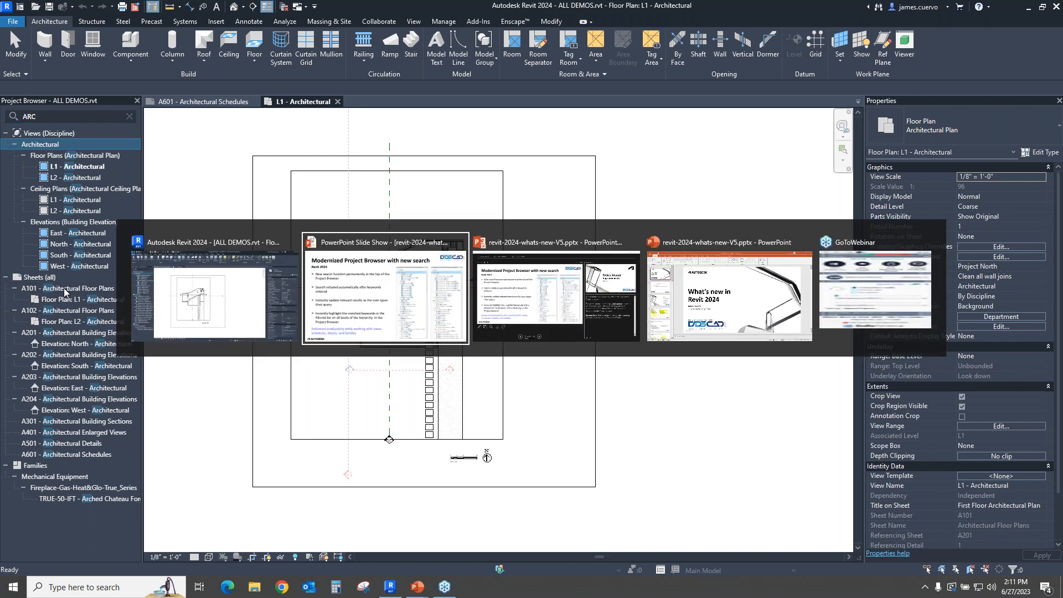
{"action": "key", "text": "Right"}
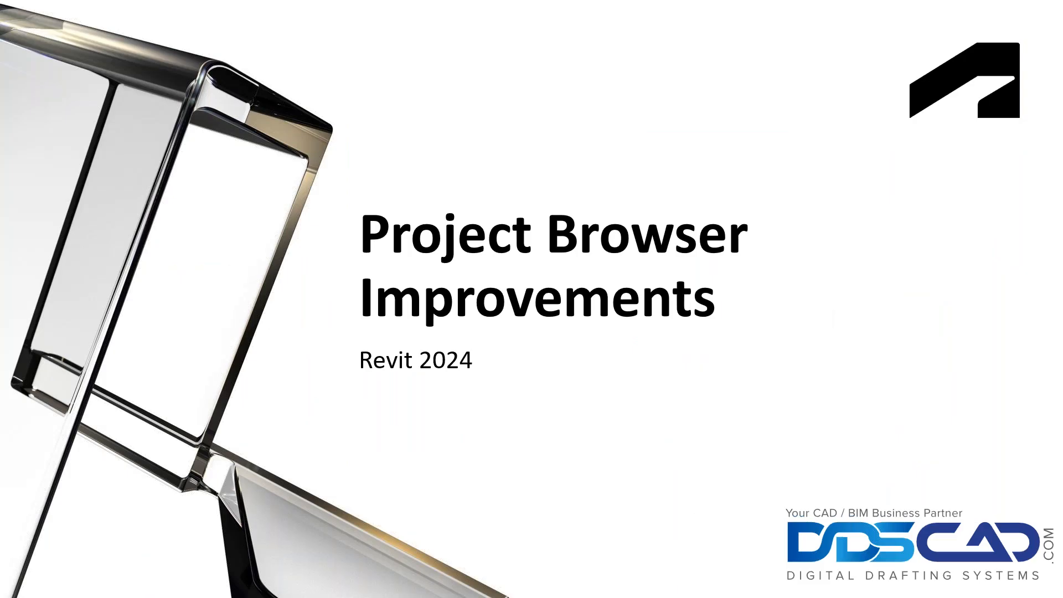
{"action": "key", "text": "Right"}
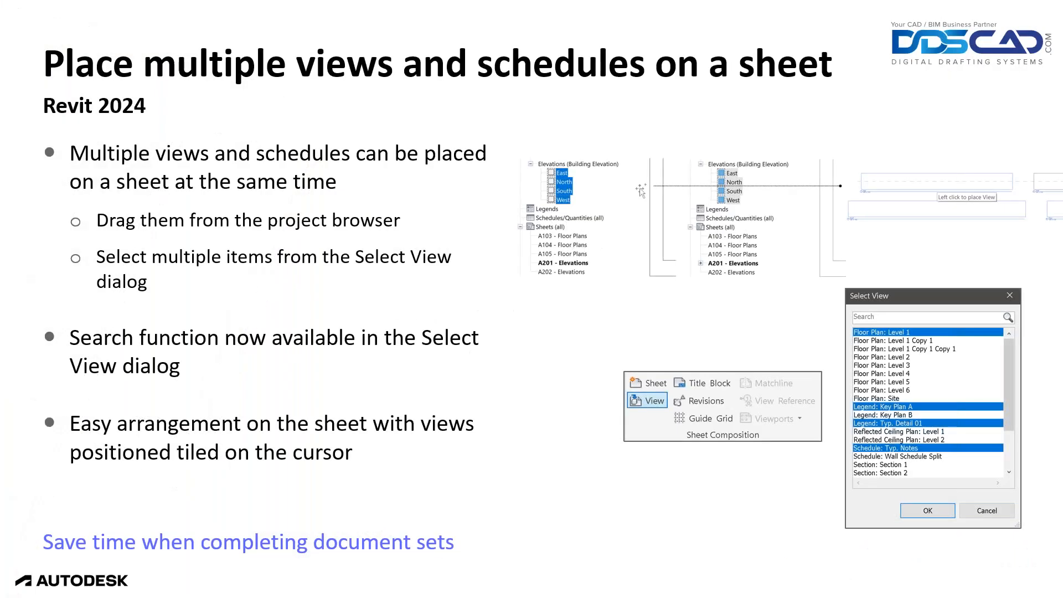
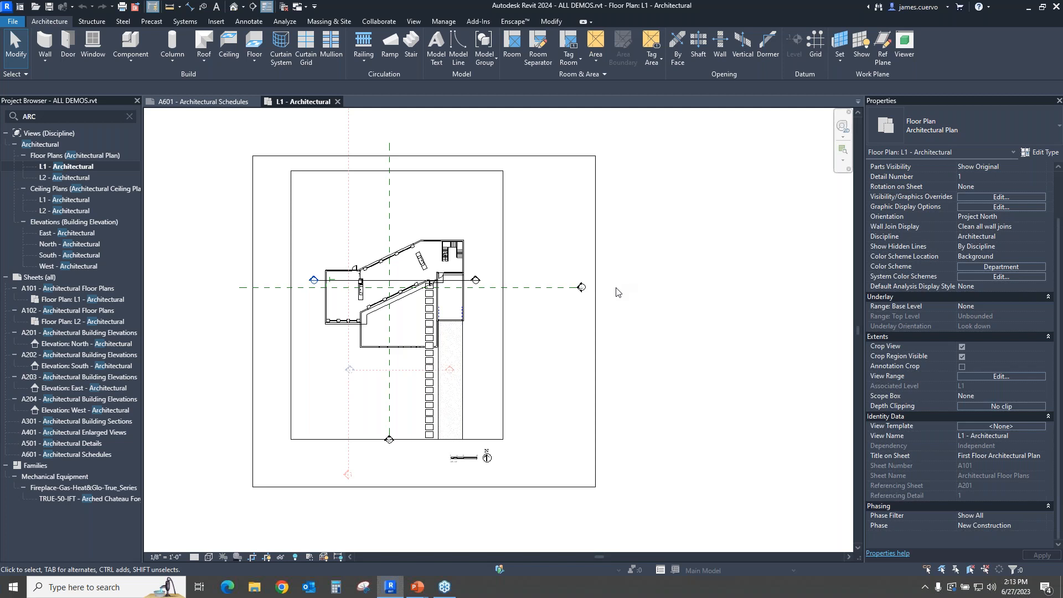
Step: Display sheet A601 - Architectural Schedules in Revit and clear the Project Browser search to list all views
{"action": "left_click", "coordinate": [199, 104]}
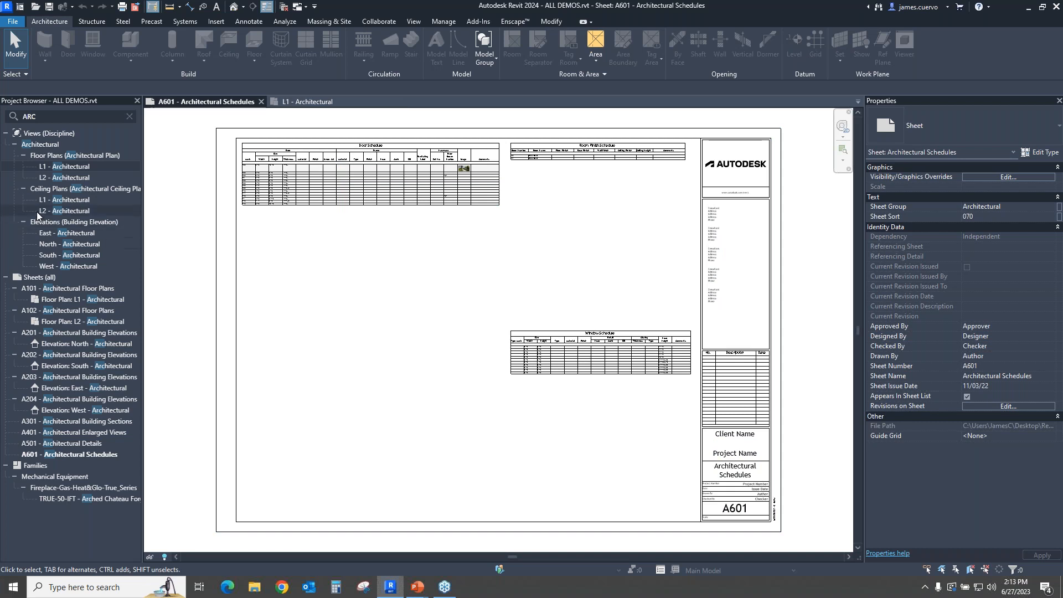
{"action": "left_click", "coordinate": [102, 176]}
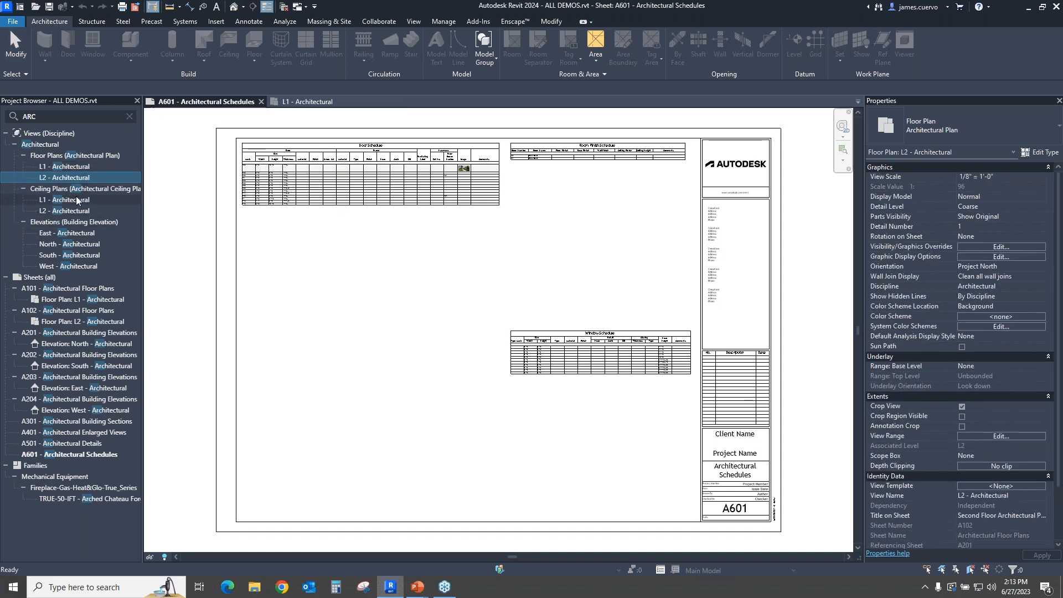
{"action": "left_click", "coordinate": [56, 119]}
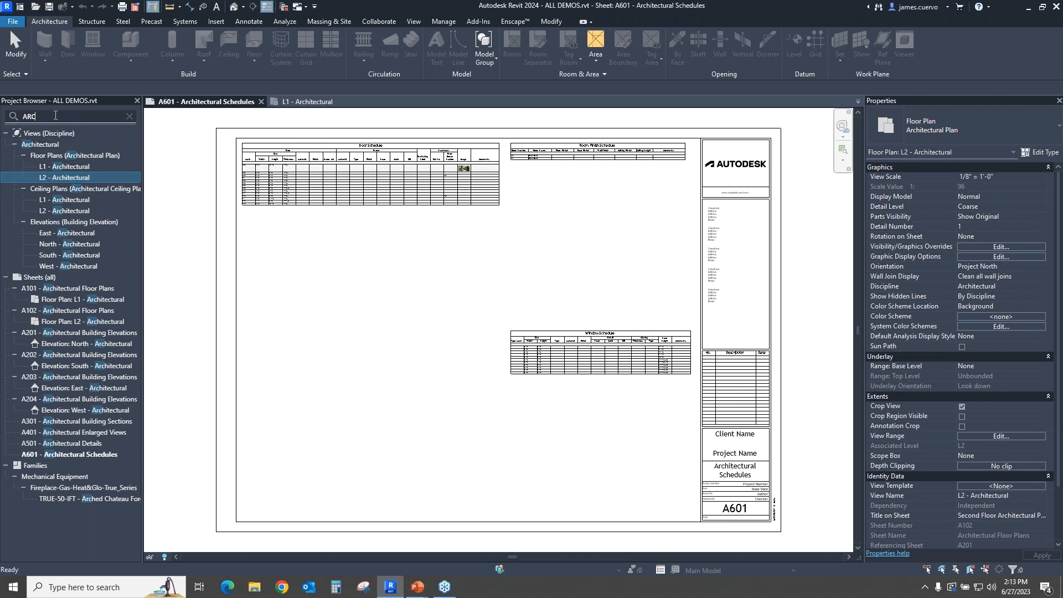
{"action": "key", "text": "BackSpace"}
{"action": "key", "text": "BackSpace"}
{"action": "key", "text": "BackSpace"}
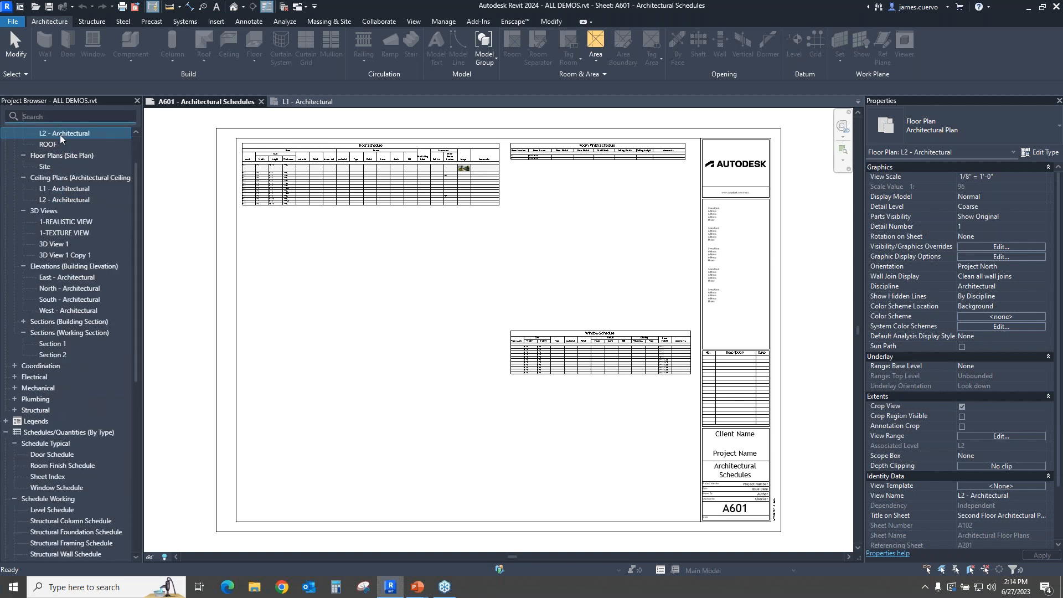
{"action": "scroll", "coordinate": [107, 193], "scroll_direction": "up", "scroll_amount": 2}
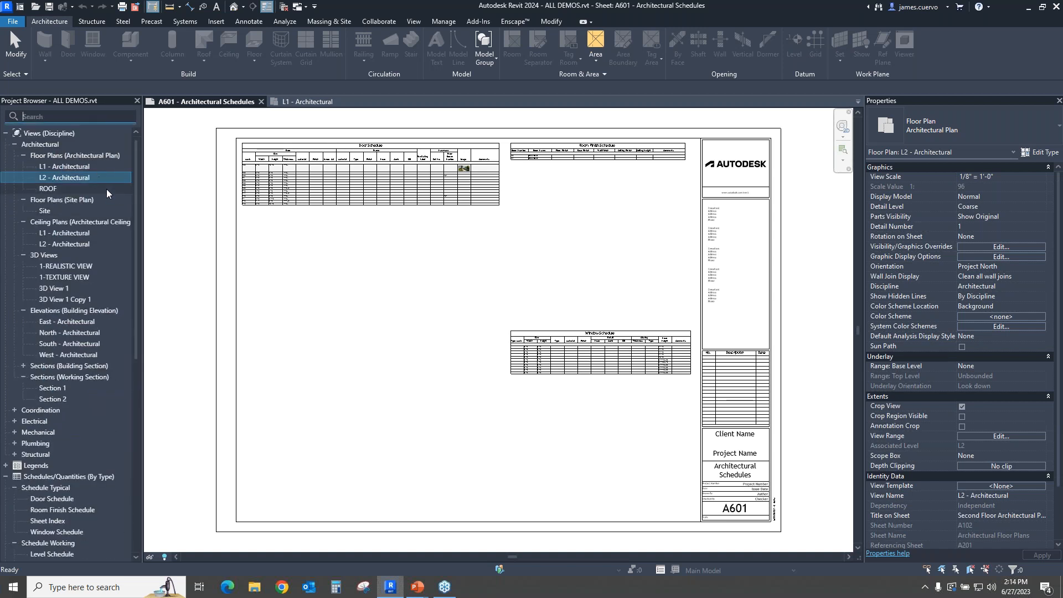
Step: Try to place the L2 - Architectural and ROOF floor plans together on sheet A601
{"action": "left_click", "coordinate": [49, 191], "text": "ctrl"}
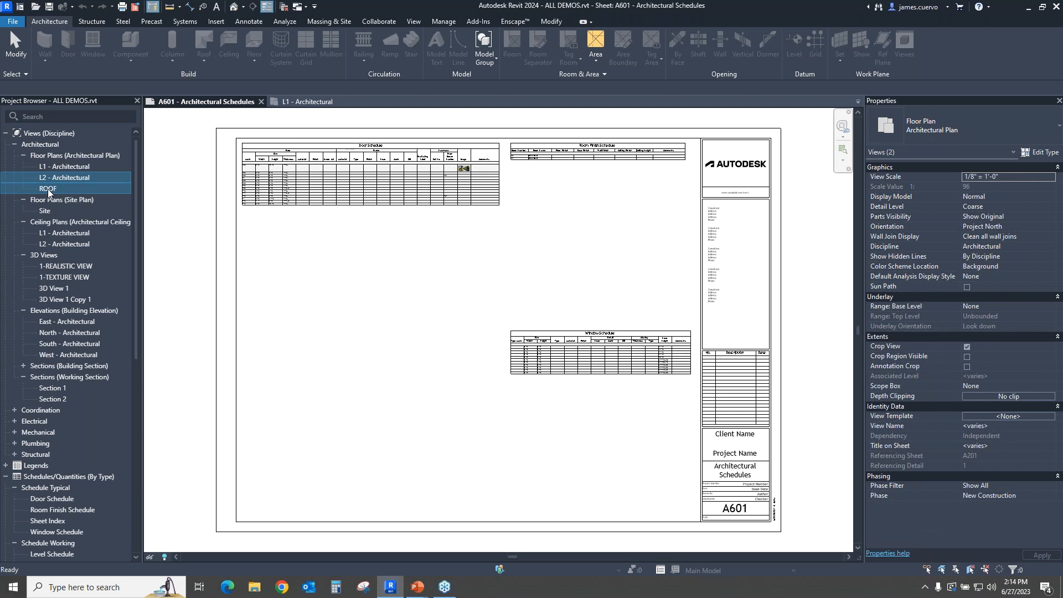
{"action": "left_click_drag", "start_coordinate": [56, 191], "coordinate": [428, 325]}
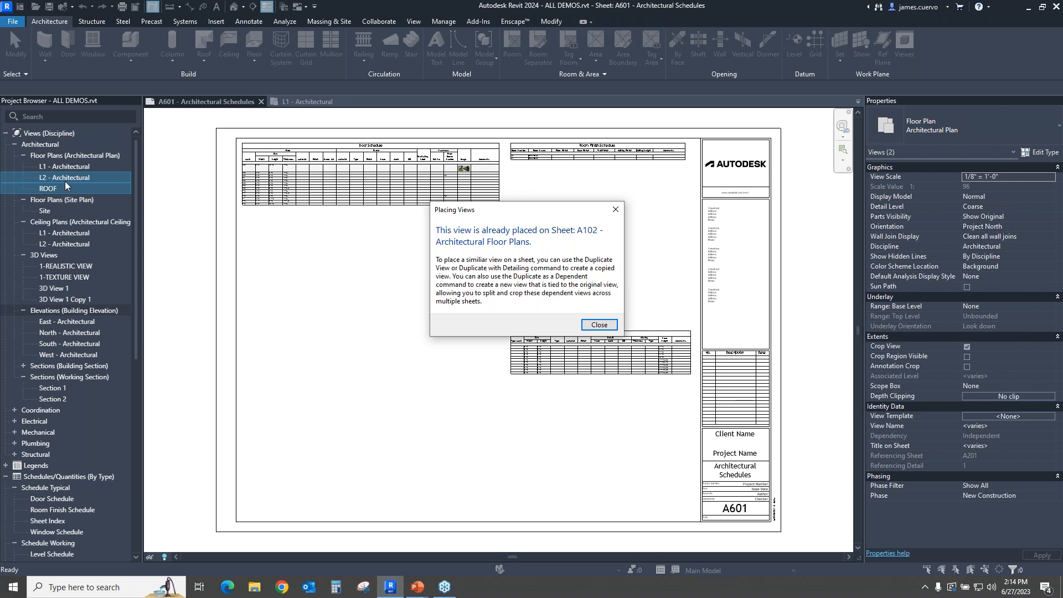
{"action": "left_click", "coordinate": [599, 325]}
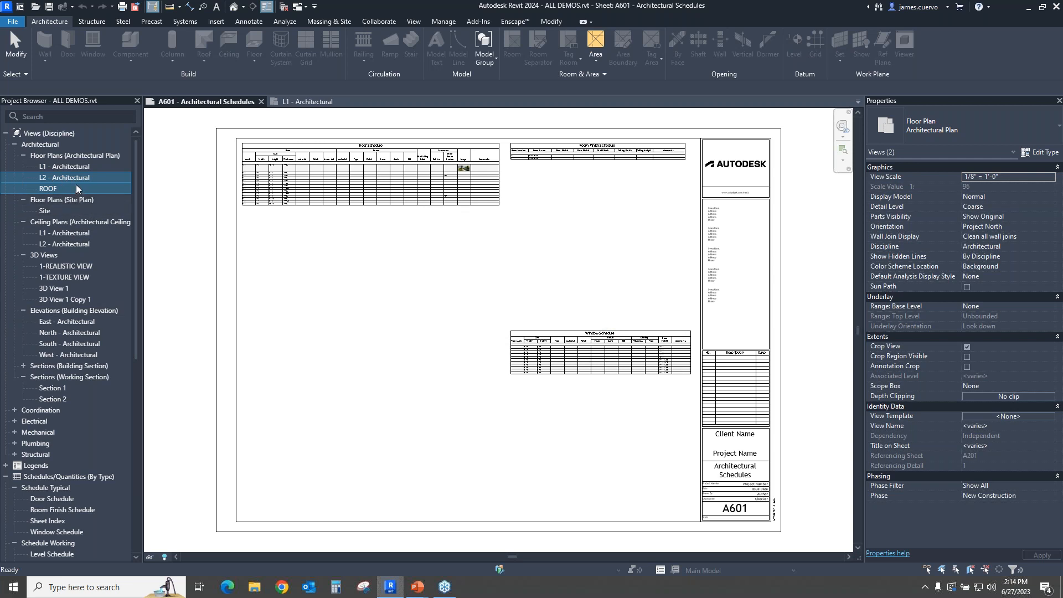
Step: Place the ROOF and Site floor plans together on sheet A601, in the empty area below the title block
{"action": "left_click", "coordinate": [68, 212]}
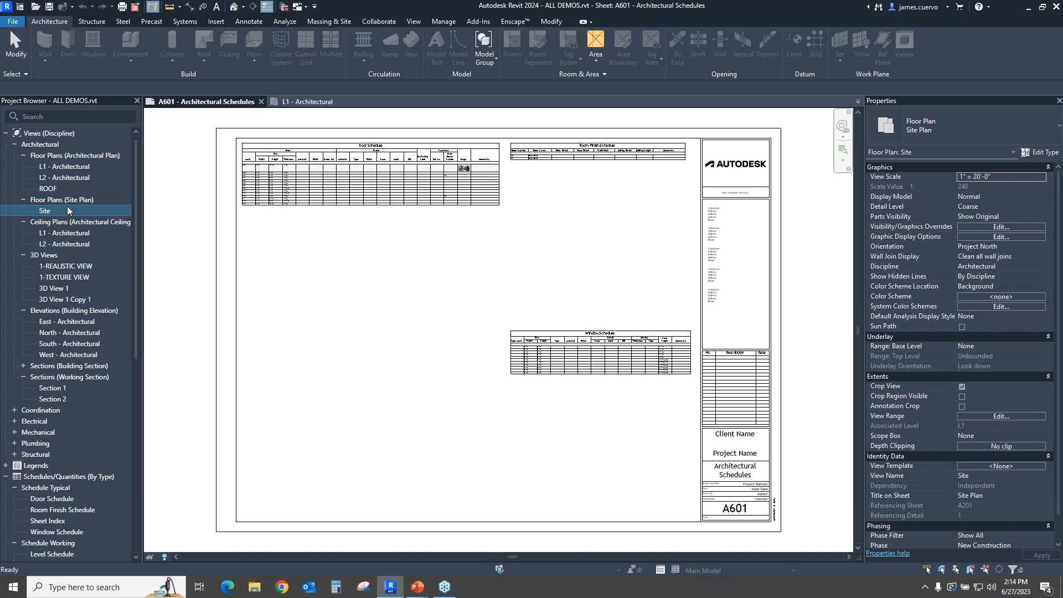
{"action": "left_click", "coordinate": [66, 189], "text": "ctrl"}
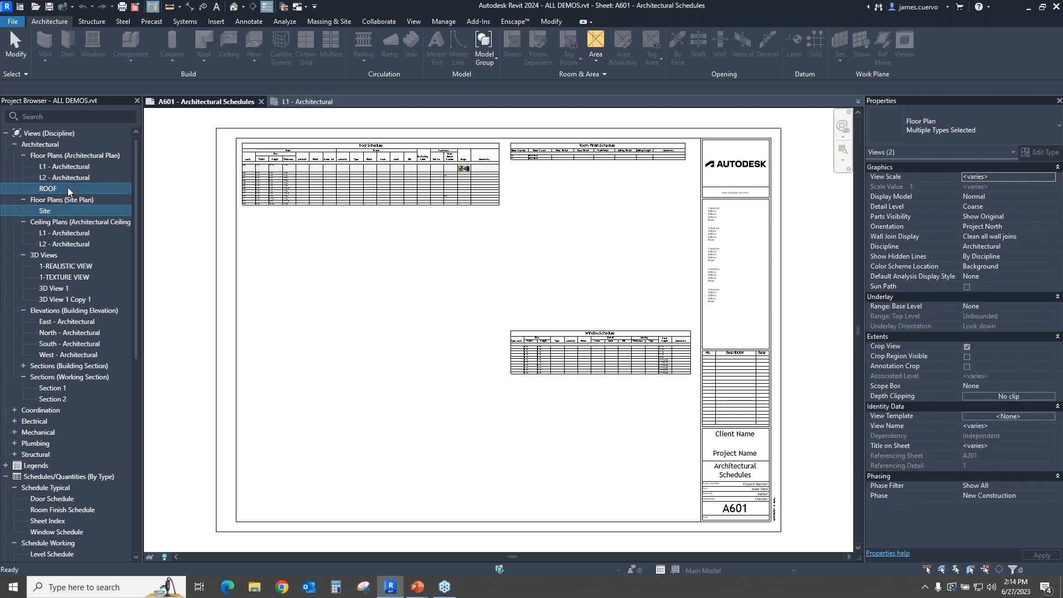
{"action": "scroll", "coordinate": [380, 271], "scroll_direction": "down", "scroll_amount": 1}
{"action": "scroll", "coordinate": [501, 283], "scroll_direction": "down", "scroll_amount": 1}
{"action": "scroll", "coordinate": [520, 280], "scroll_direction": "down", "scroll_amount": 1}
{"action": "scroll", "coordinate": [592, 288], "scroll_direction": "down", "scroll_amount": 1}
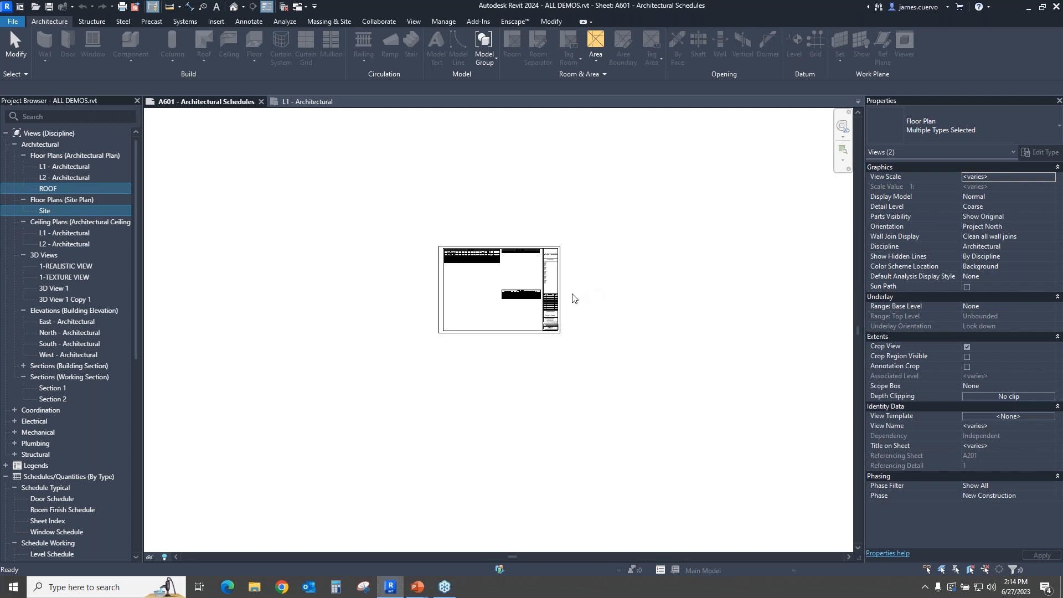
{"action": "left_click", "coordinate": [513, 310]}
{"action": "left_click", "coordinate": [45, 211]}
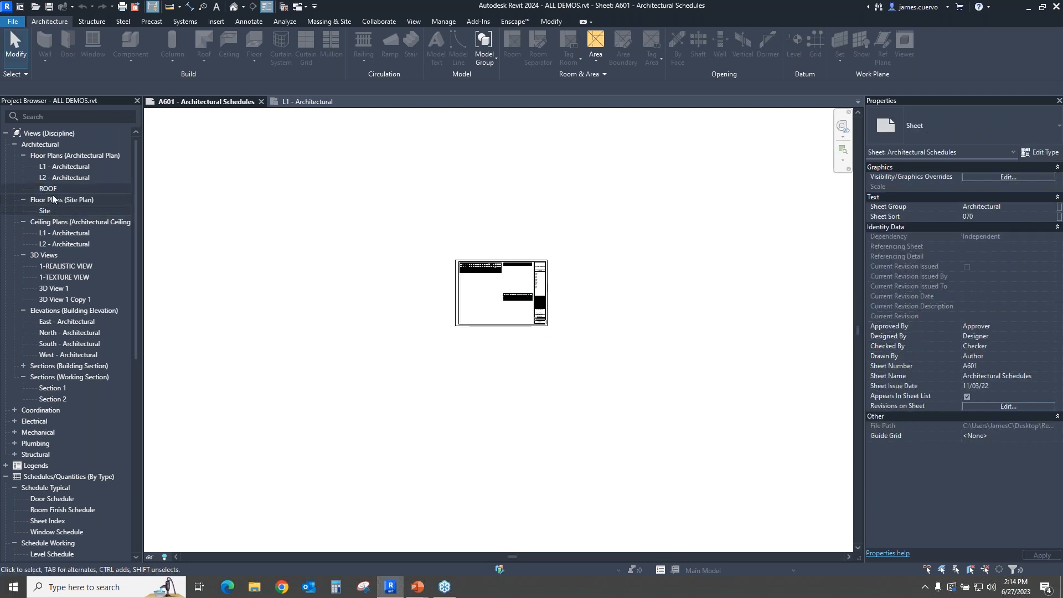
{"action": "left_click", "coordinate": [57, 190], "text": "ctrl"}
{"action": "left_click", "coordinate": [57, 189]}
{"action": "left_click", "coordinate": [55, 210], "text": "ctrl"}
{"action": "left_click_drag", "start_coordinate": [55, 211], "coordinate": [629, 386]}
{"action": "left_click", "coordinate": [636, 306]}
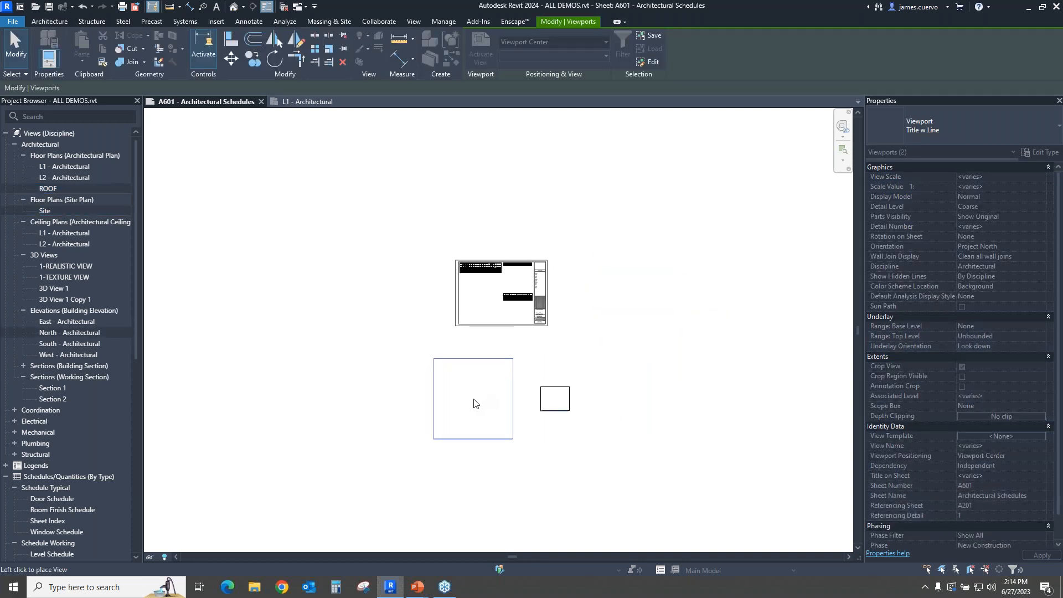
{"action": "left_click", "coordinate": [474, 403]}
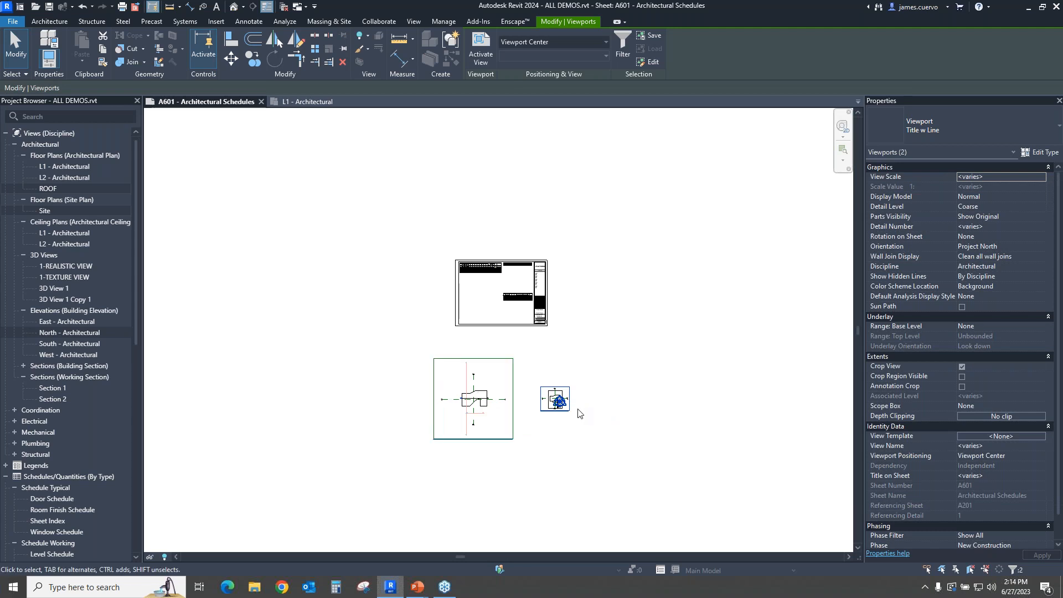
{"action": "scroll", "coordinate": [550, 420], "scroll_direction": "up", "scroll_amount": 3}
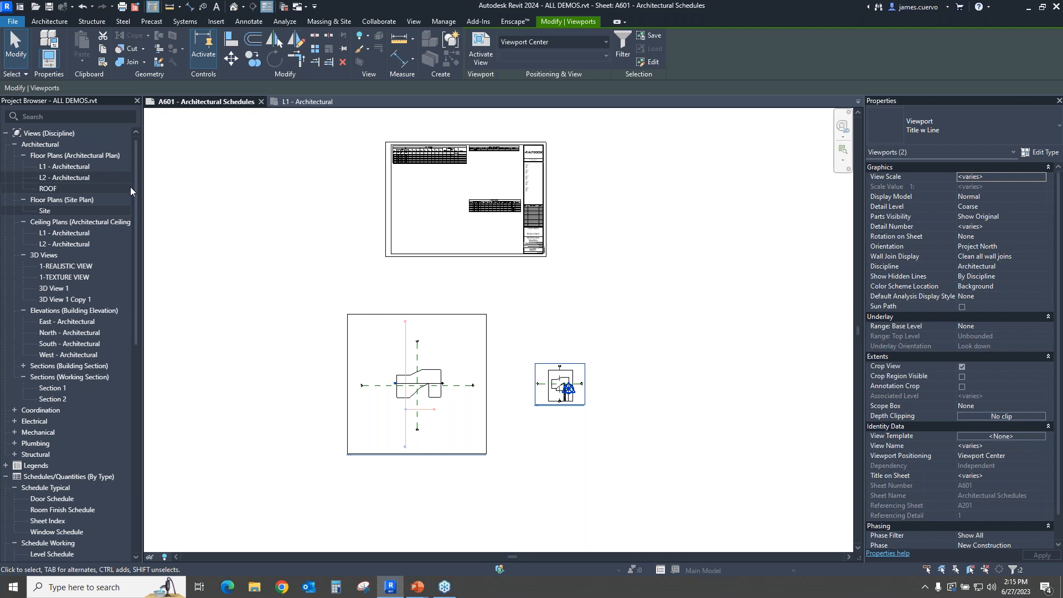
{"action": "left_click", "coordinate": [271, 254]}
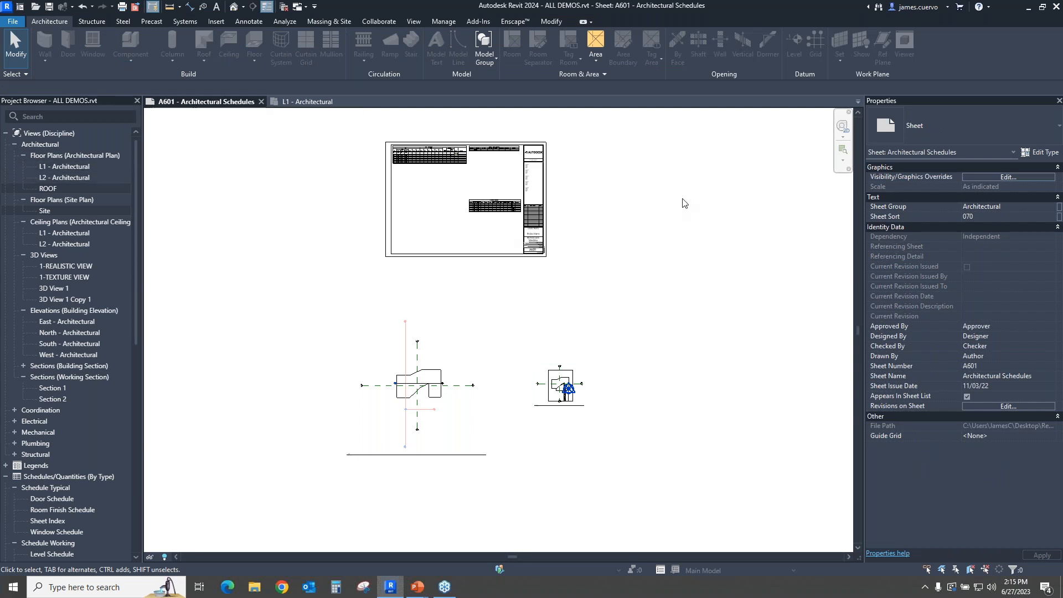
Step: View the L1 - Architectural and ROOF floor plans, briefly trying the Scope Box tool, and return to sheet A601
{"action": "left_click", "coordinate": [411, 21]}
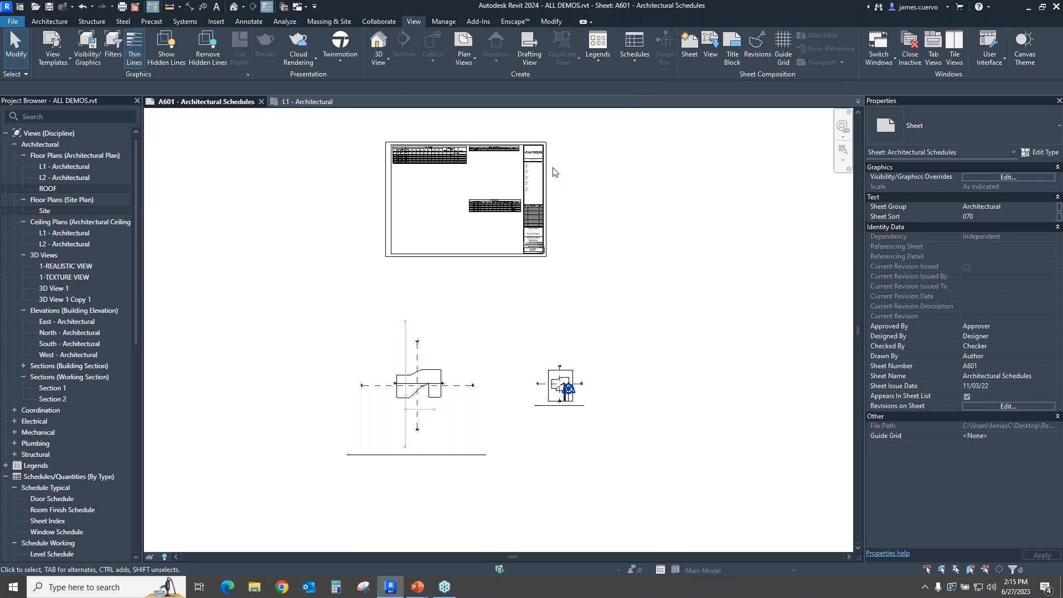
{"action": "double_click", "coordinate": [66, 166]}
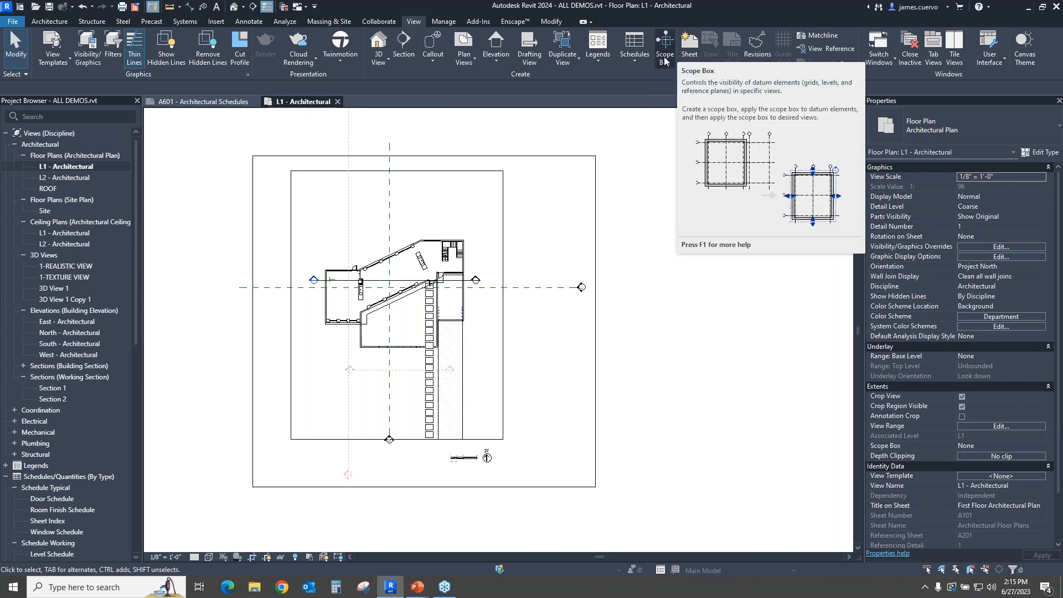
{"action": "left_click", "coordinate": [665, 58]}
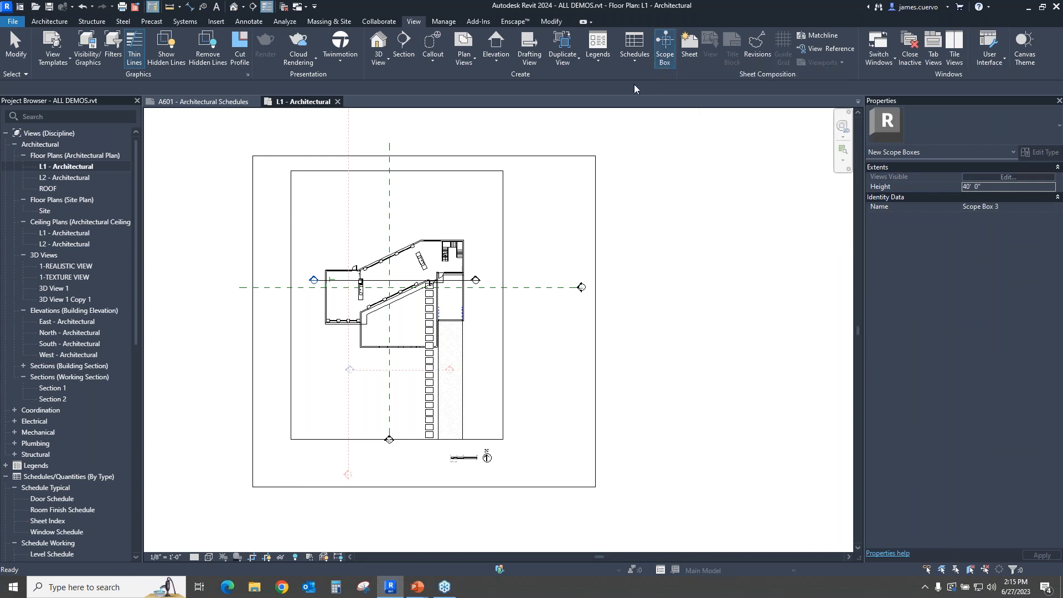
{"action": "key", "text": "Escape"}
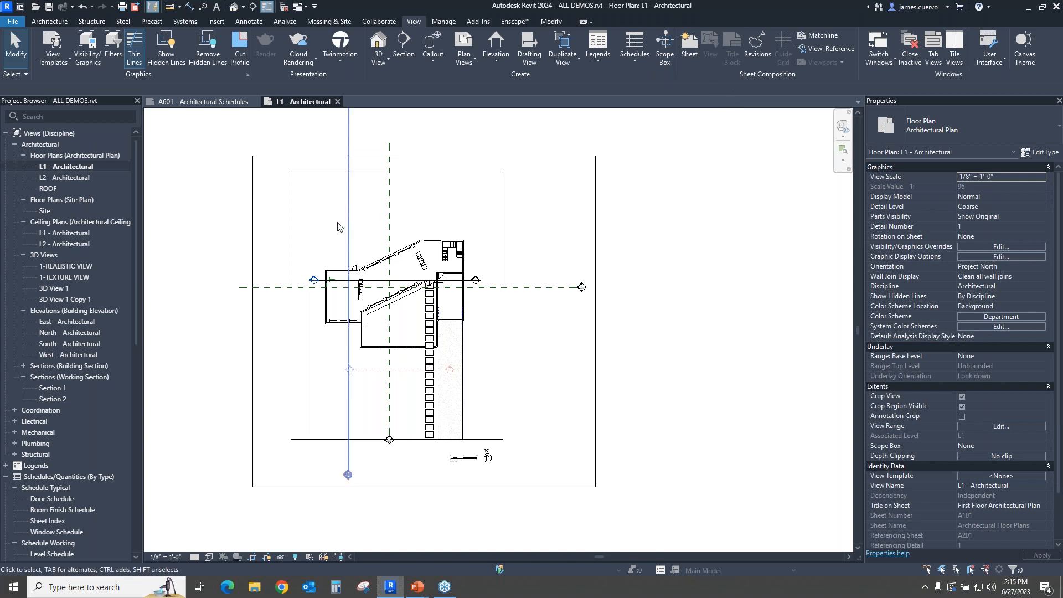
{"action": "double_click", "coordinate": [62, 188]}
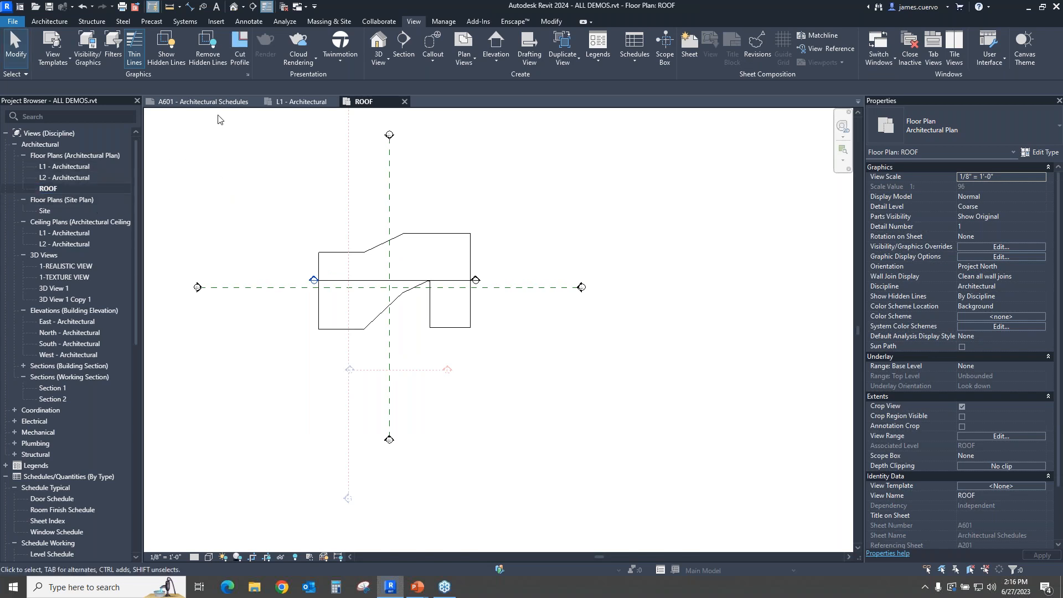
{"action": "left_click", "coordinate": [205, 102]}
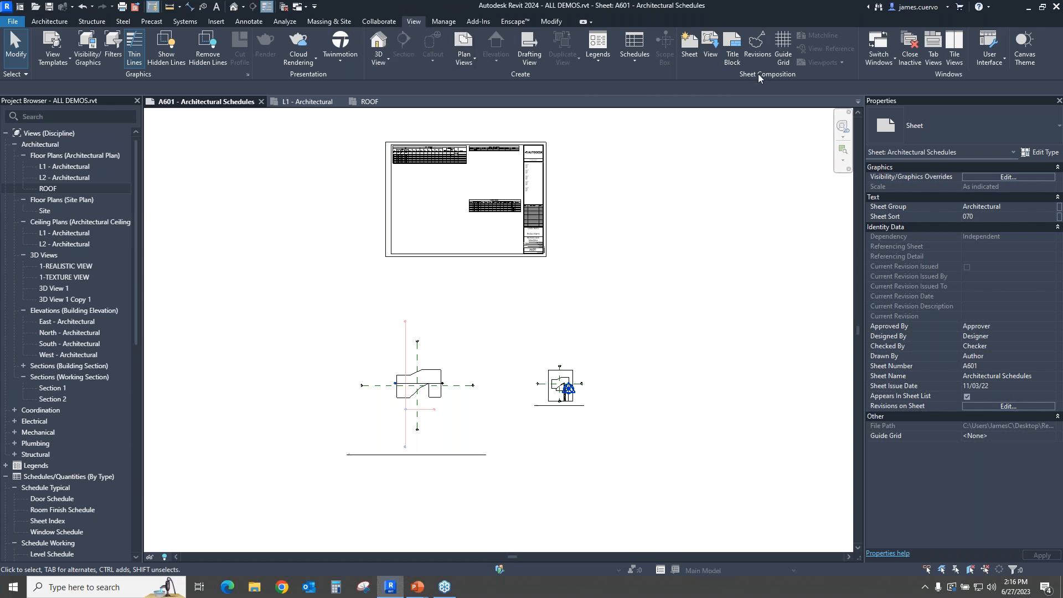
Step: Place the Symbols legend and the L2 - Mechanical reflected ceiling plan together on sheet A601, in the empty area right of the title block
{"action": "left_click", "coordinate": [713, 53]}
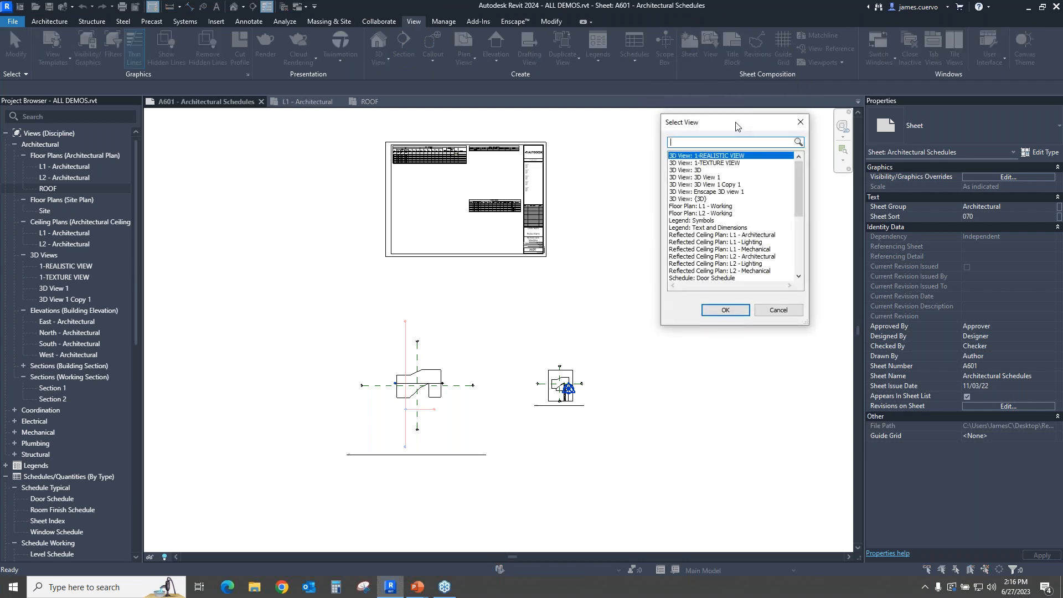
{"action": "left_click_drag", "start_coordinate": [736, 128], "coordinate": [739, 102]}
{"action": "scroll", "coordinate": [754, 225], "scroll_direction": "down", "scroll_amount": 6}
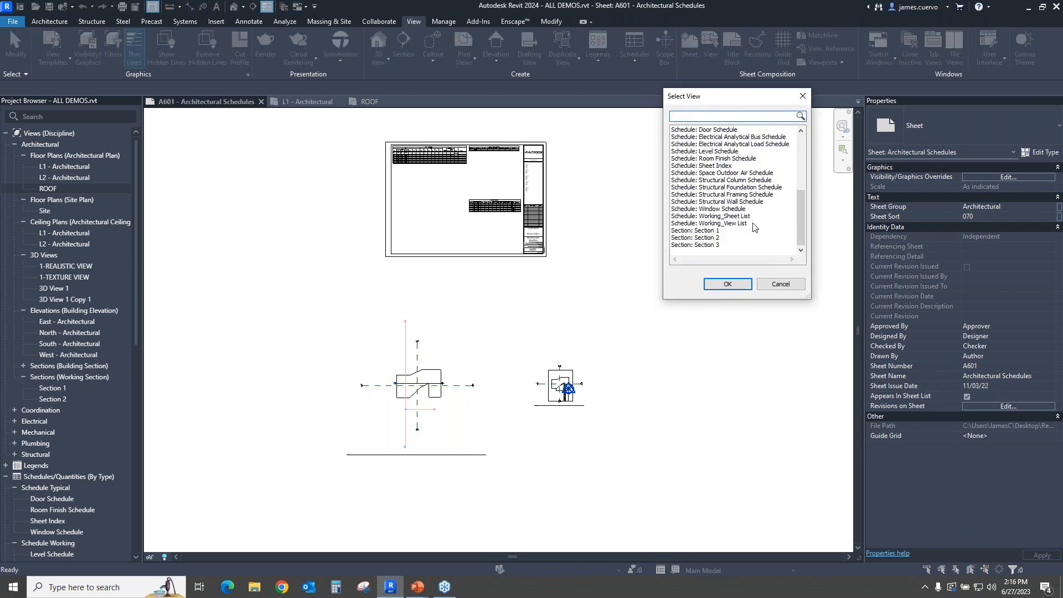
{"action": "scroll", "coordinate": [748, 224], "scroll_direction": "up", "scroll_amount": 6}
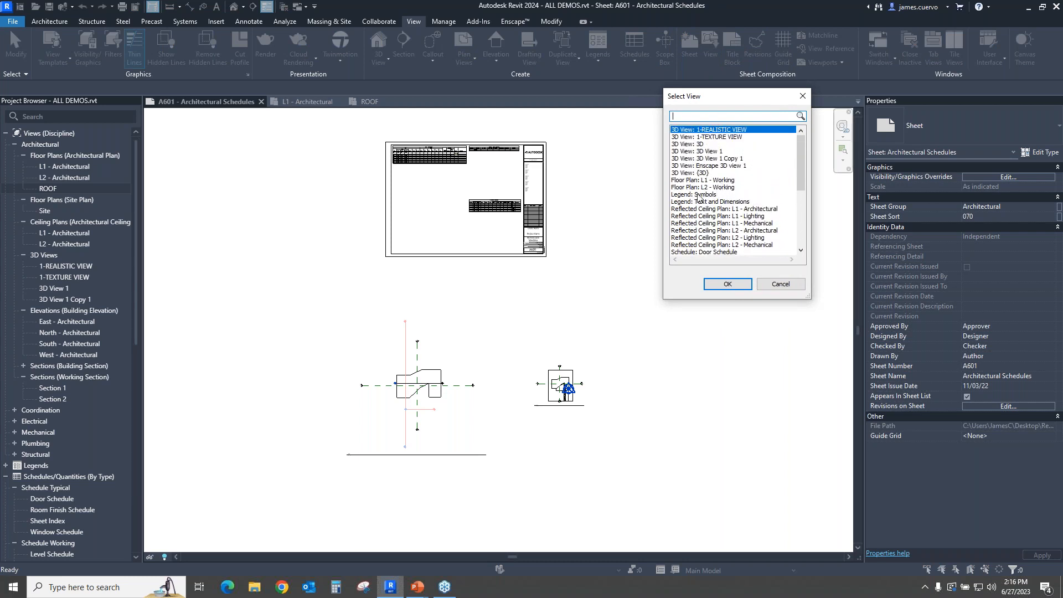
{"action": "left_click", "coordinate": [701, 195]}
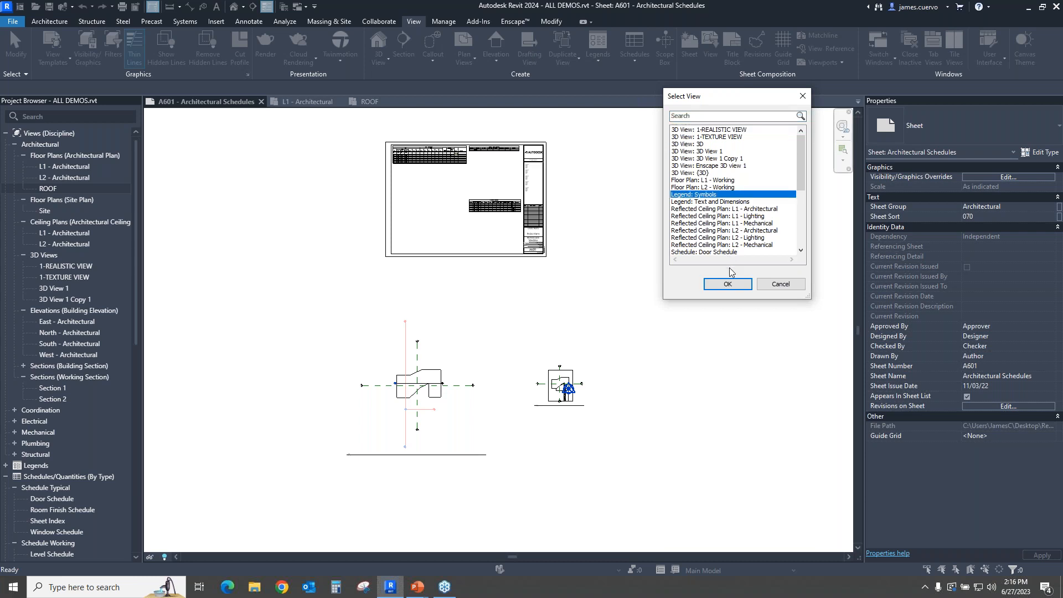
{"action": "left_click", "coordinate": [757, 245], "text": "ctrl"}
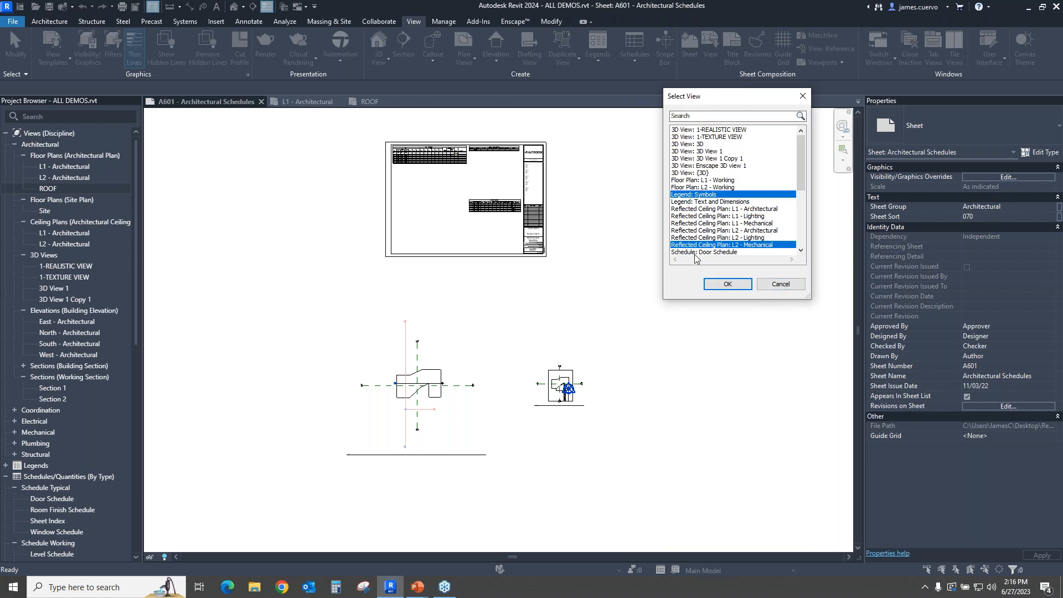
{"action": "left_click", "coordinate": [737, 285]}
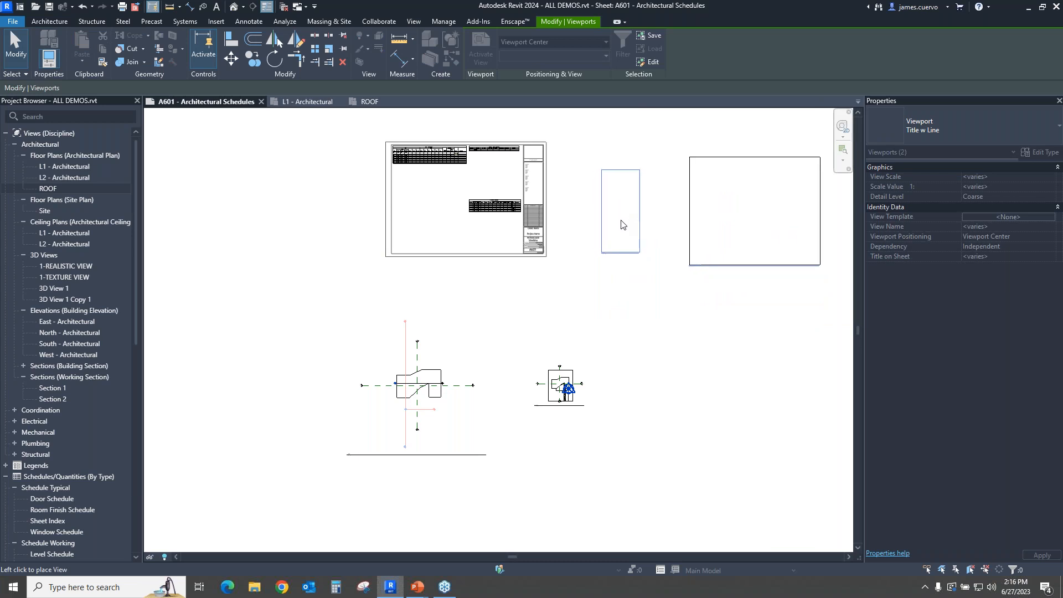
{"action": "left_click", "coordinate": [621, 242]}
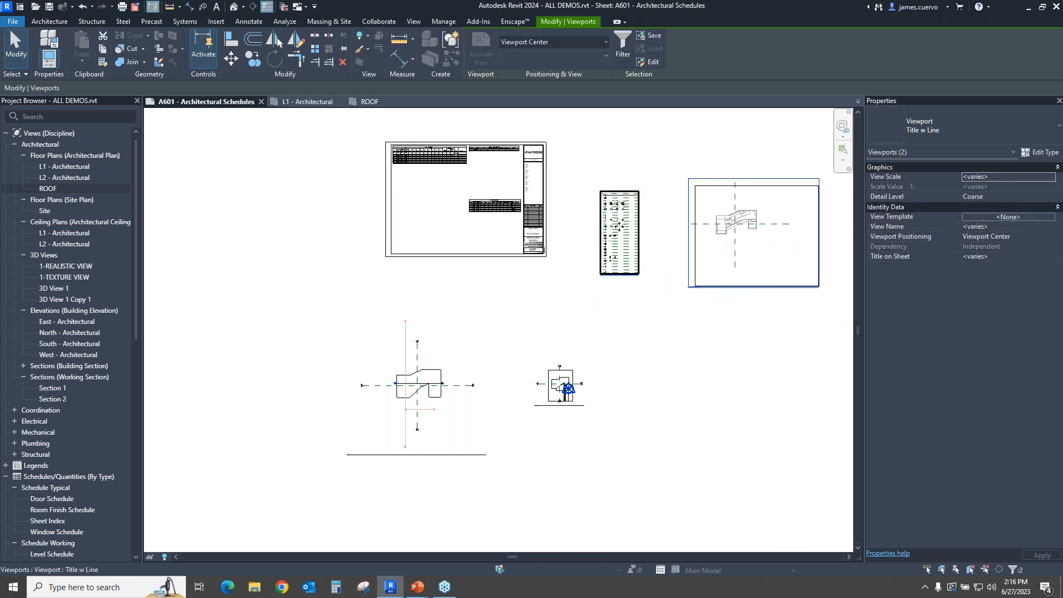
{"action": "scroll", "coordinate": [665, 221], "scroll_direction": "up", "scroll_amount": 3}
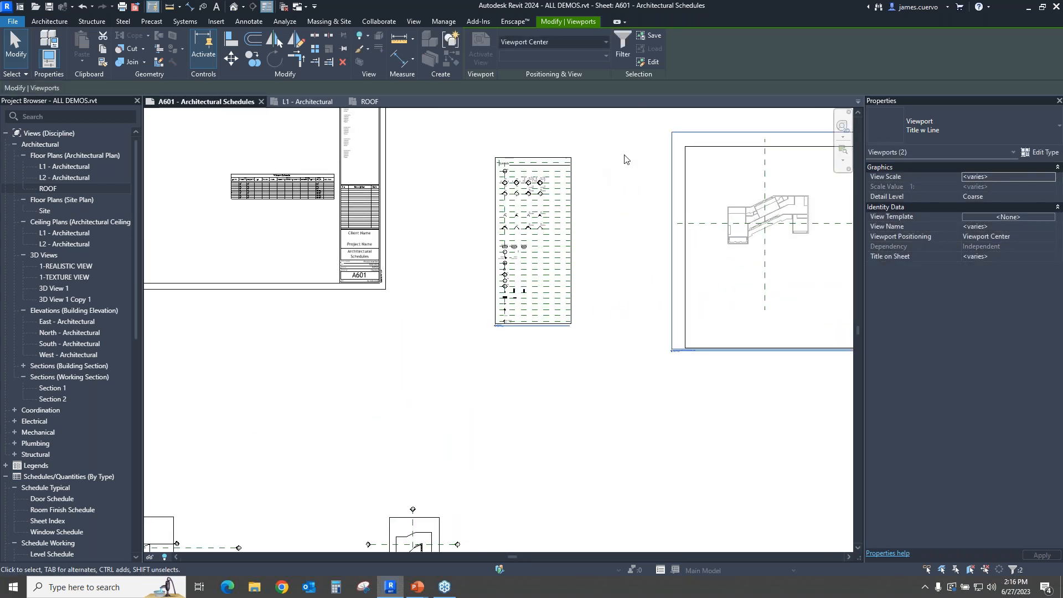
{"action": "scroll", "coordinate": [580, 320], "scroll_direction": "down", "scroll_amount": 2}
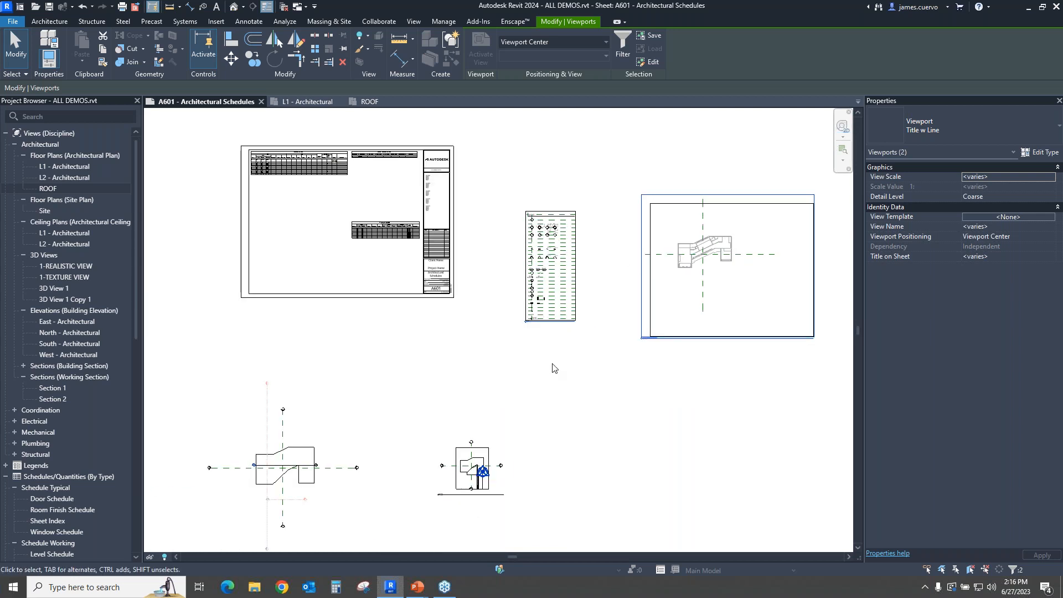
{"action": "scroll", "coordinate": [553, 368], "scroll_direction": "down", "scroll_amount": 1}
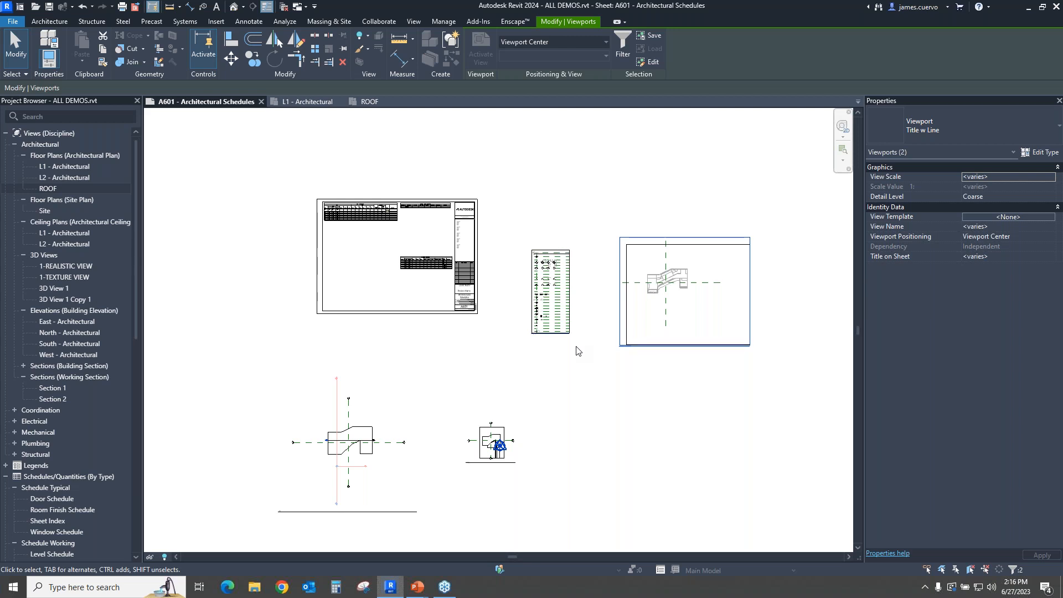
Step: Switch to the PowerPoint slide show, advance to the slide "Open sheet directly from drawing area", and return to Revit
{"action": "key", "text": "alt+Tab"}
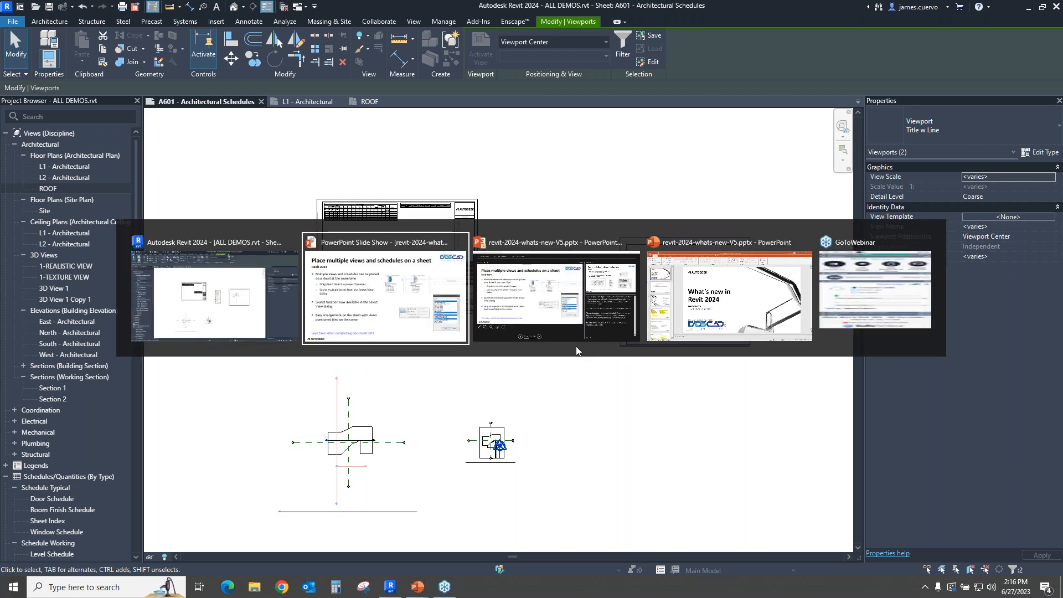
{"action": "key", "text": "Right"}
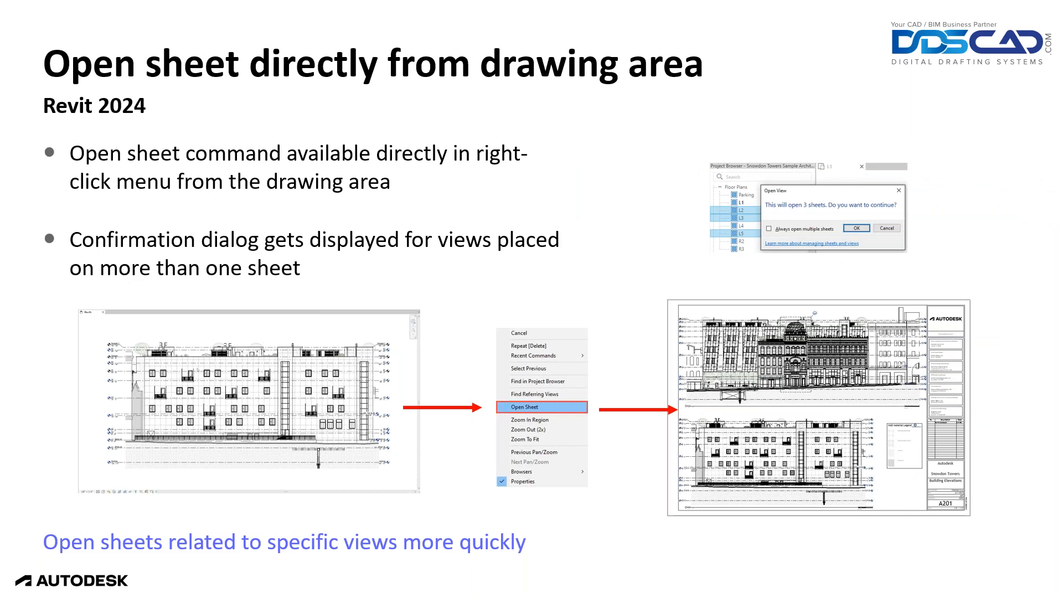
{"action": "key", "text": "alt+Tab"}
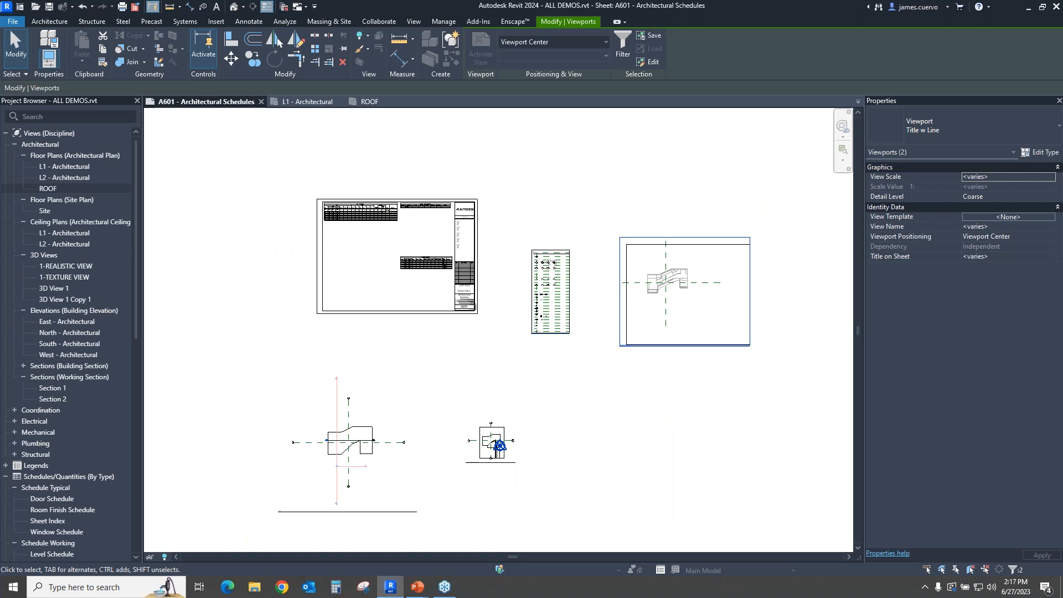
Step: Open the Site floor plan and open the sheet it is placed on from the Project Browser
{"action": "double_click", "coordinate": [48, 209]}
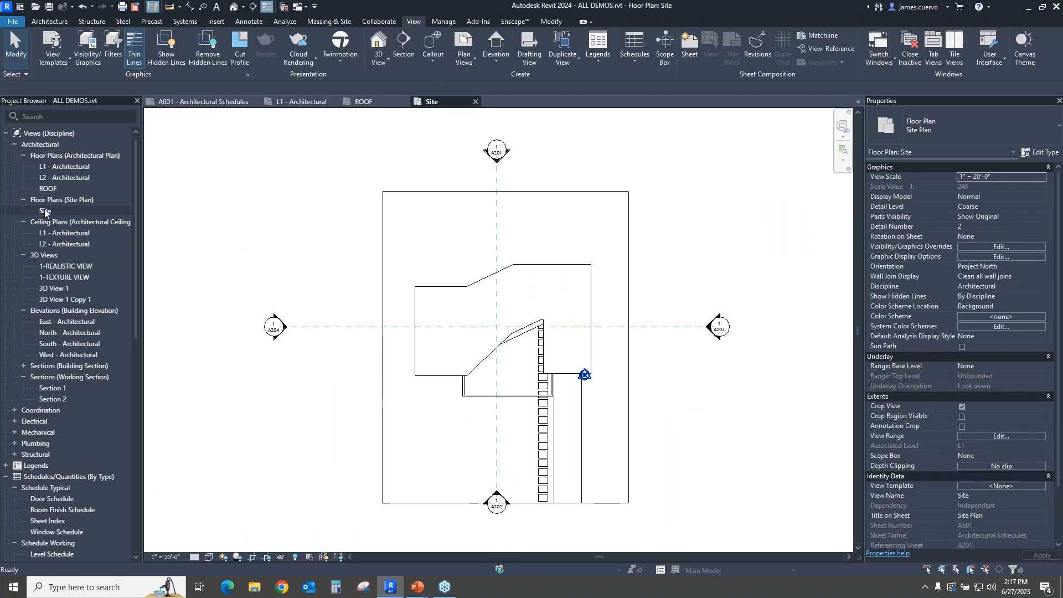
{"action": "right_click", "coordinate": [46, 212]}
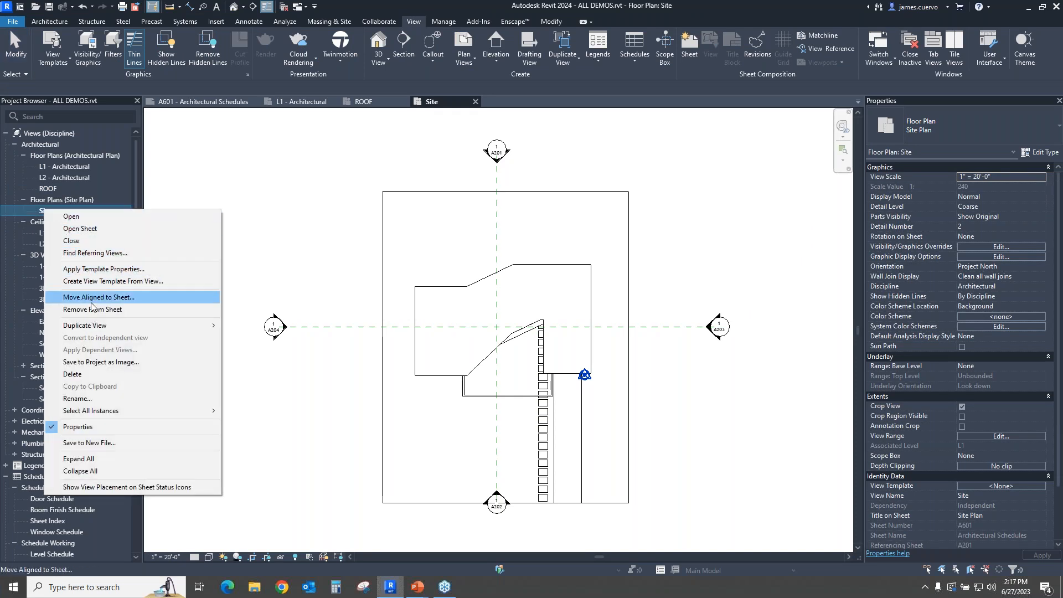
{"action": "left_click", "coordinate": [87, 230]}
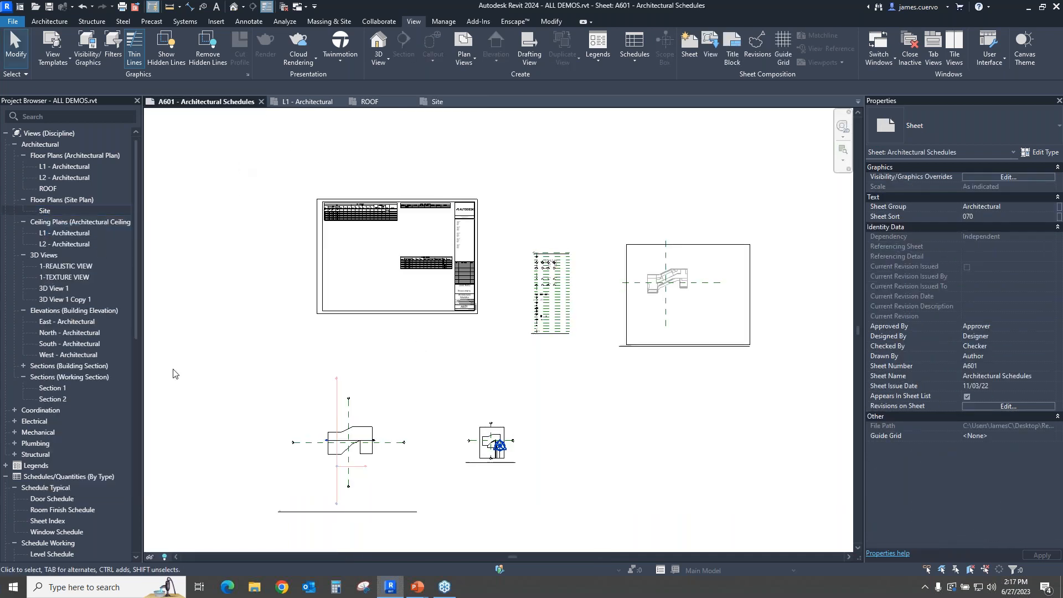
Step: Open the North - Architectural elevation and open its sheet directly from the drawing area
{"action": "left_click", "coordinate": [71, 333]}
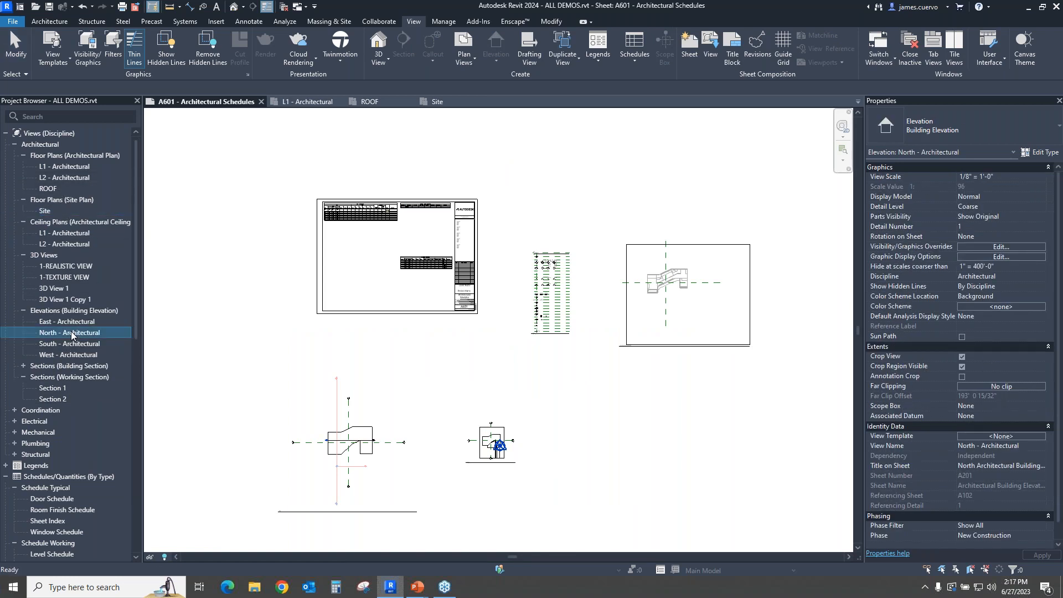
{"action": "right_click", "coordinate": [71, 332]}
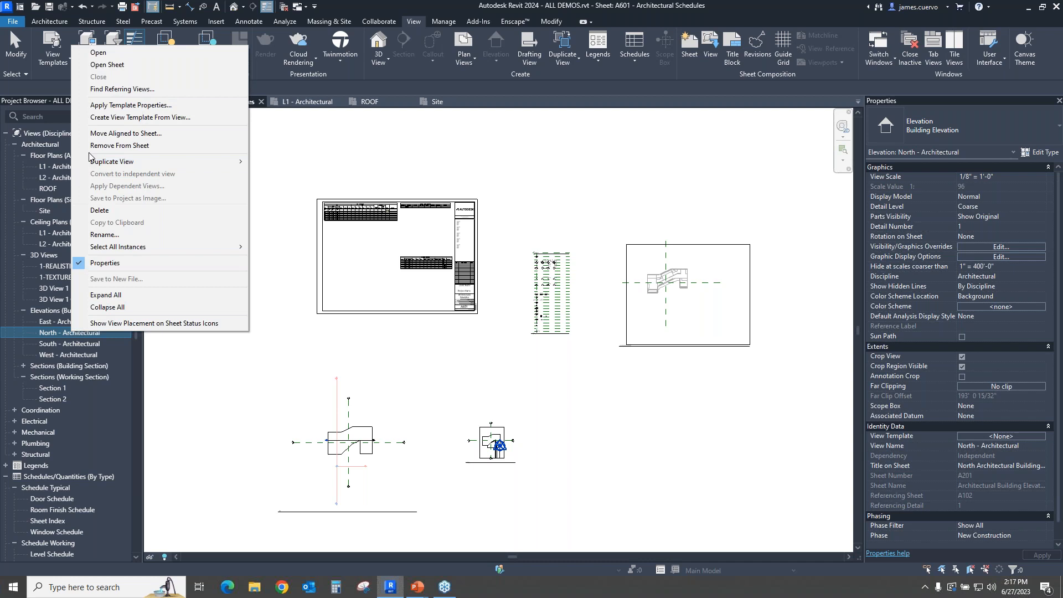
{"action": "double_click", "coordinate": [65, 333]}
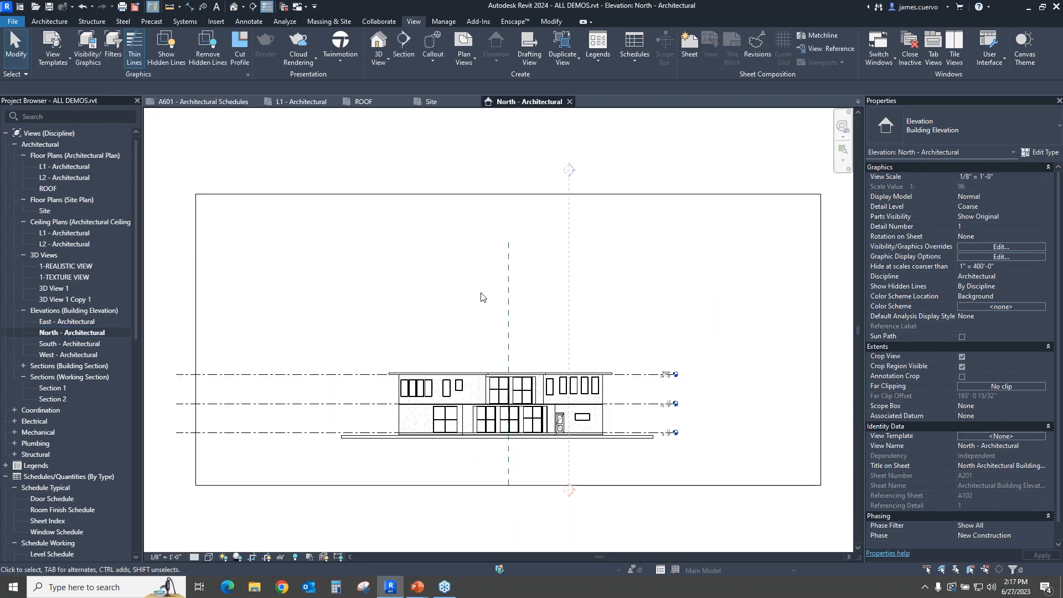
{"action": "right_click", "coordinate": [438, 278]}
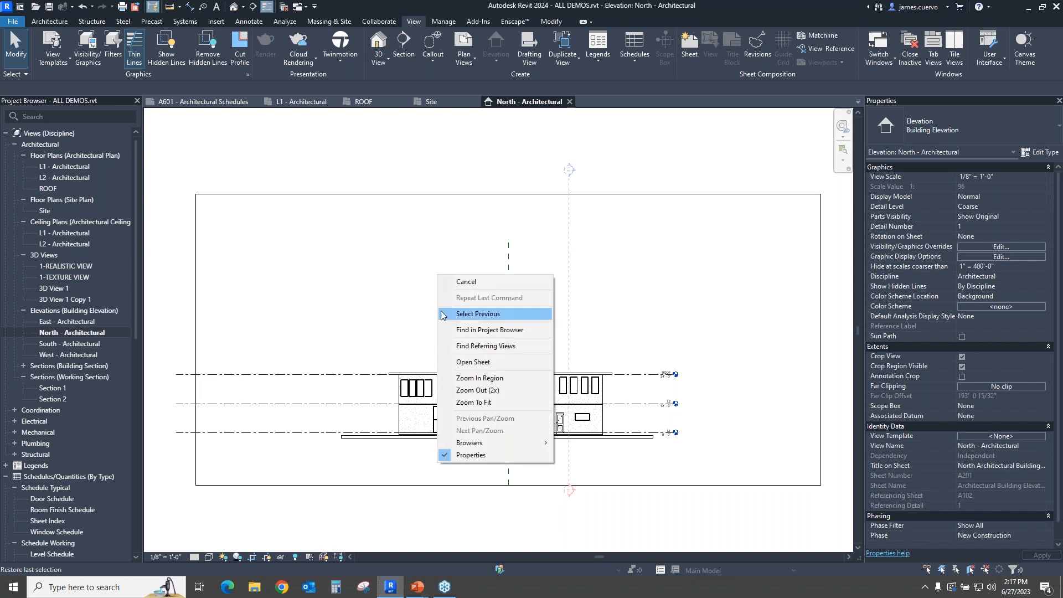
{"action": "left_click", "coordinate": [482, 363]}
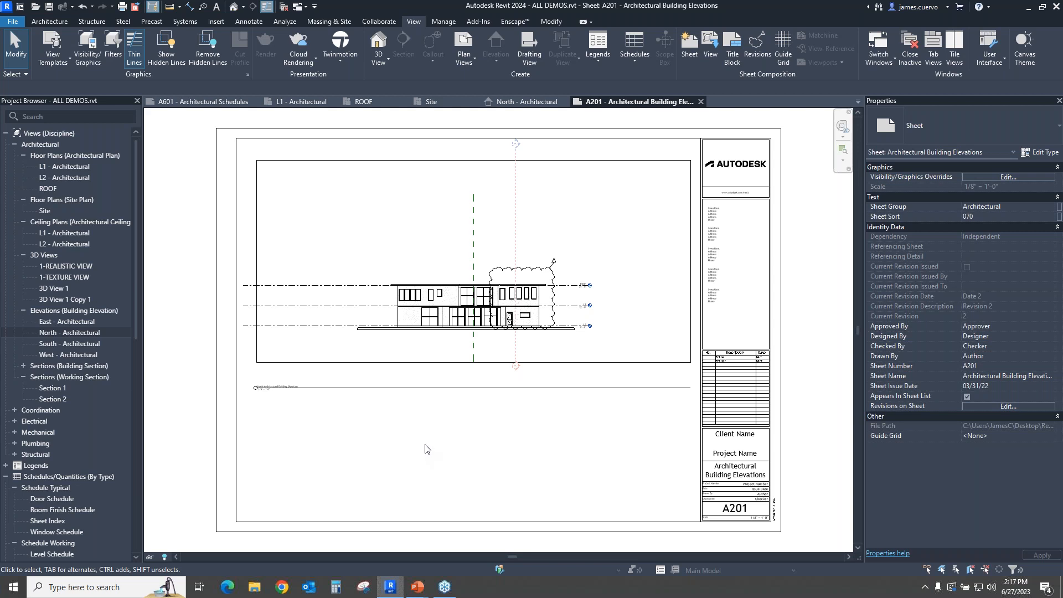
Step: Switch to the PowerPoint slide show, advance to the slide "Move Aligned to Sheet enhancements", and return to Revit
{"action": "key", "text": "alt"}
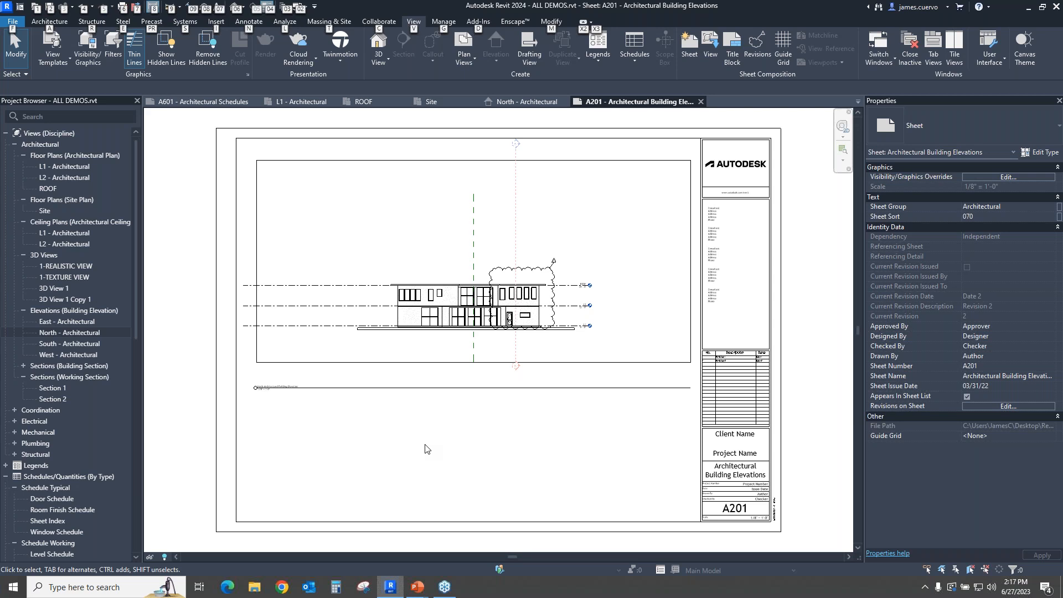
{"action": "key", "text": "alt+Tab"}
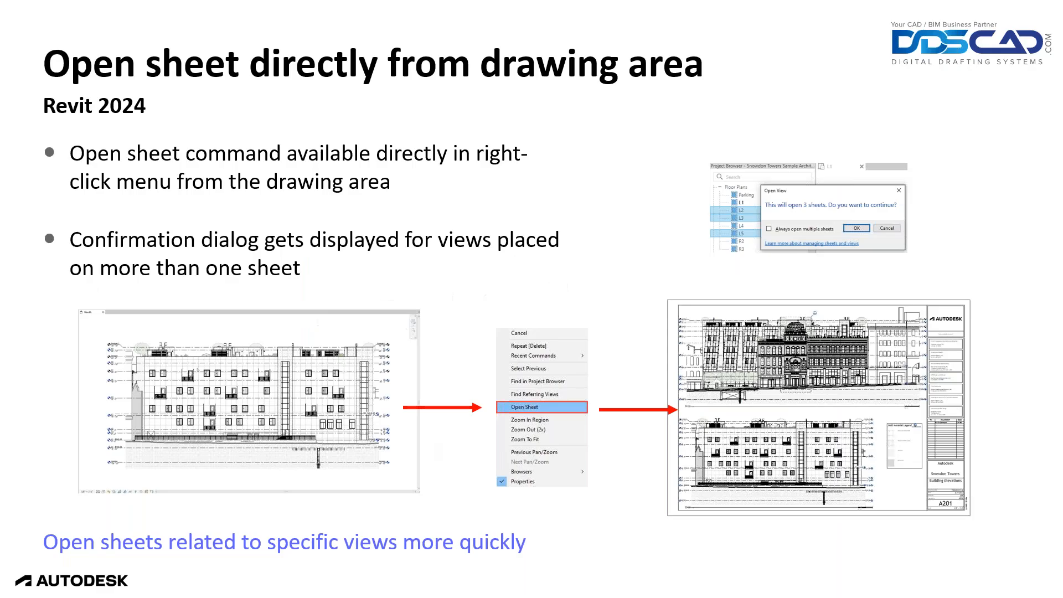
{"action": "key", "text": "Right"}
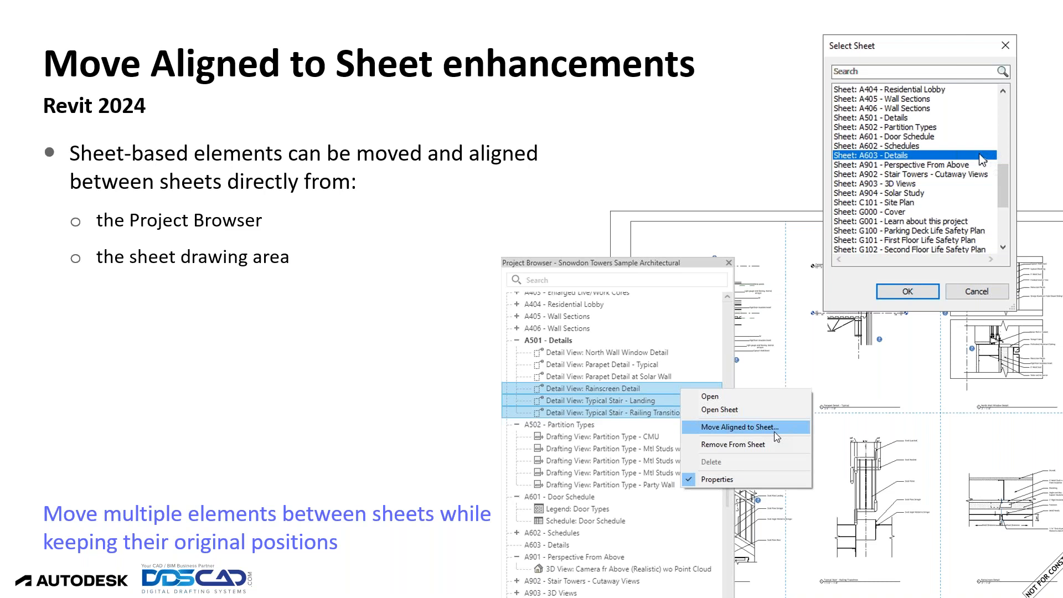
{"action": "key", "text": "alt+Tab"}
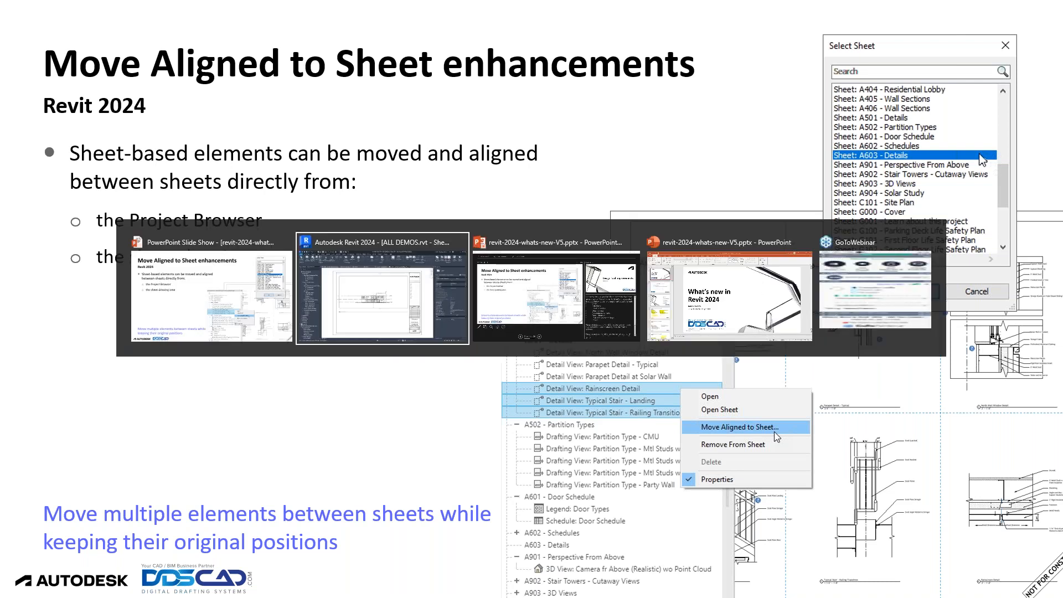
Step: Open the empty sheet A301 - Architectural Building Sections from the project's sheet list
{"action": "scroll", "coordinate": [351, 193], "scroll_direction": "down", "scroll_amount": 4}
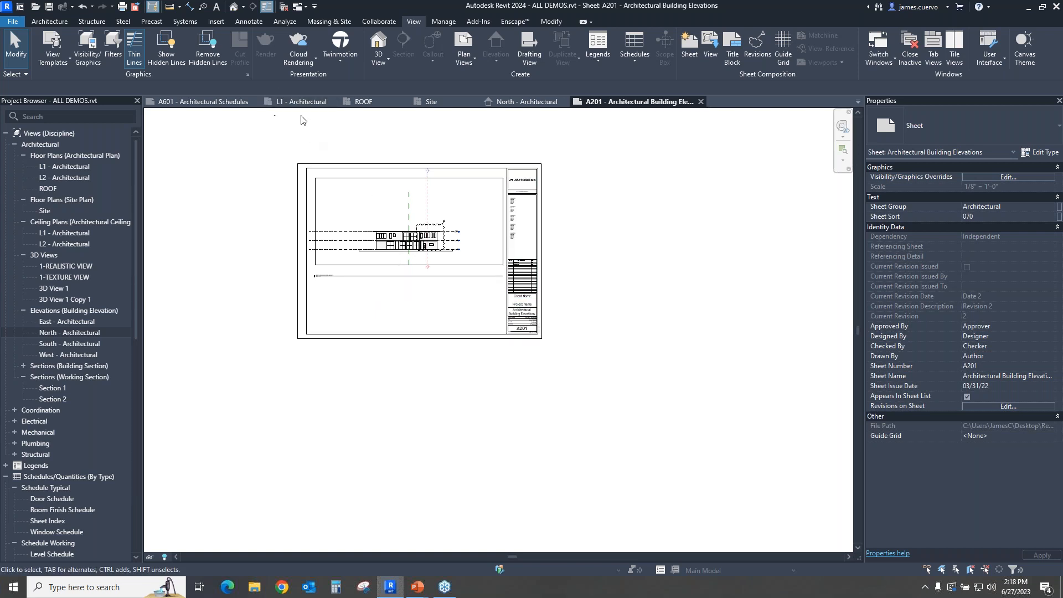
{"action": "scroll", "coordinate": [40, 522], "scroll_direction": "down", "scroll_amount": 5}
{"action": "scroll", "coordinate": [158, 414], "scroll_direction": "down", "scroll_amount": 3}
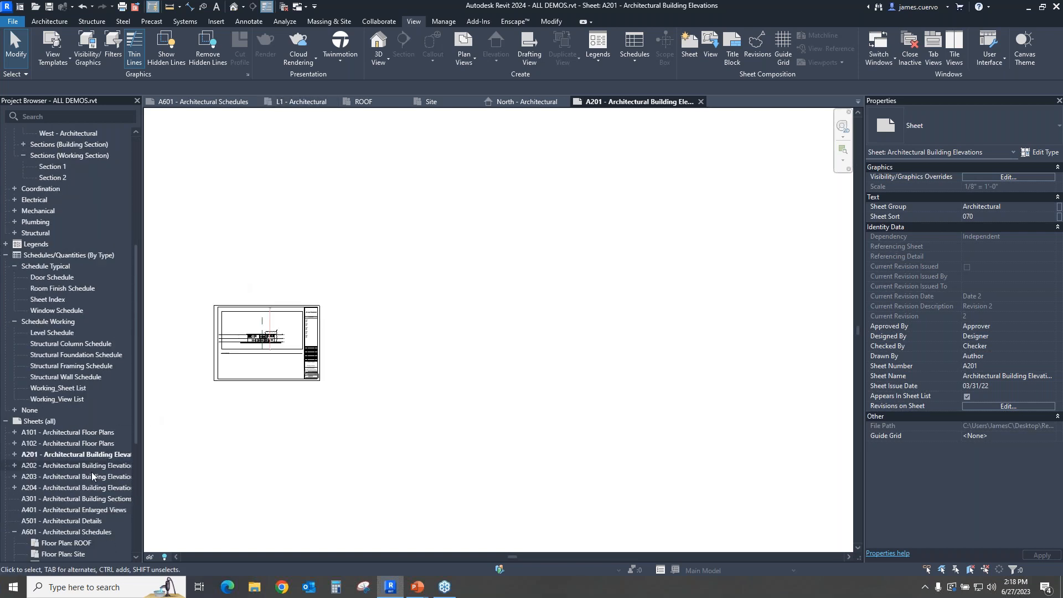
{"action": "double_click", "coordinate": [46, 499]}
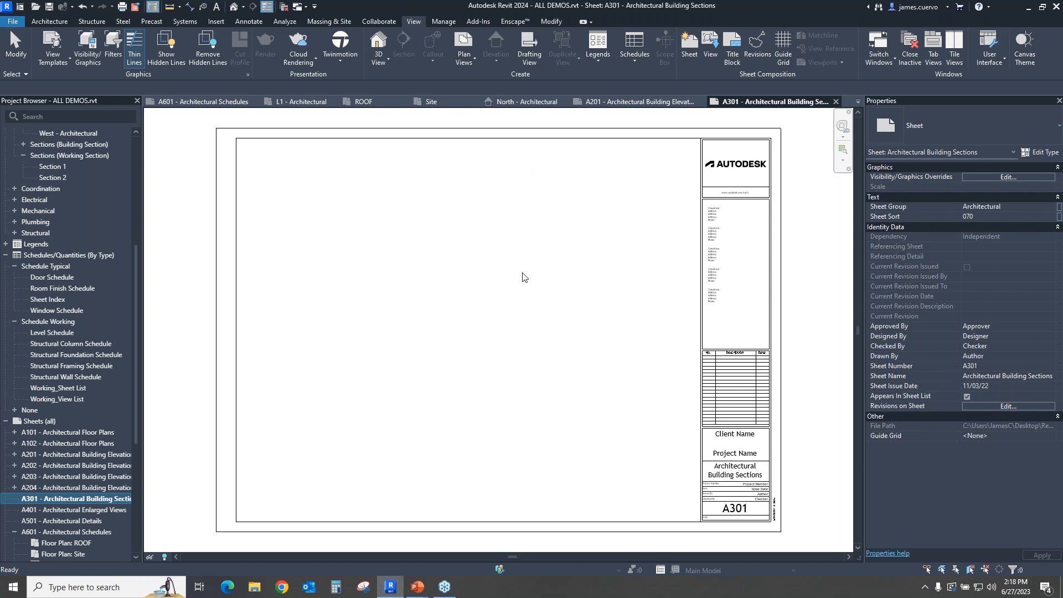
Step: Check the sheet commands available for the North - Architectural elevation in the Project Browser, and return to sheet A201
{"action": "left_click", "coordinate": [520, 105]}
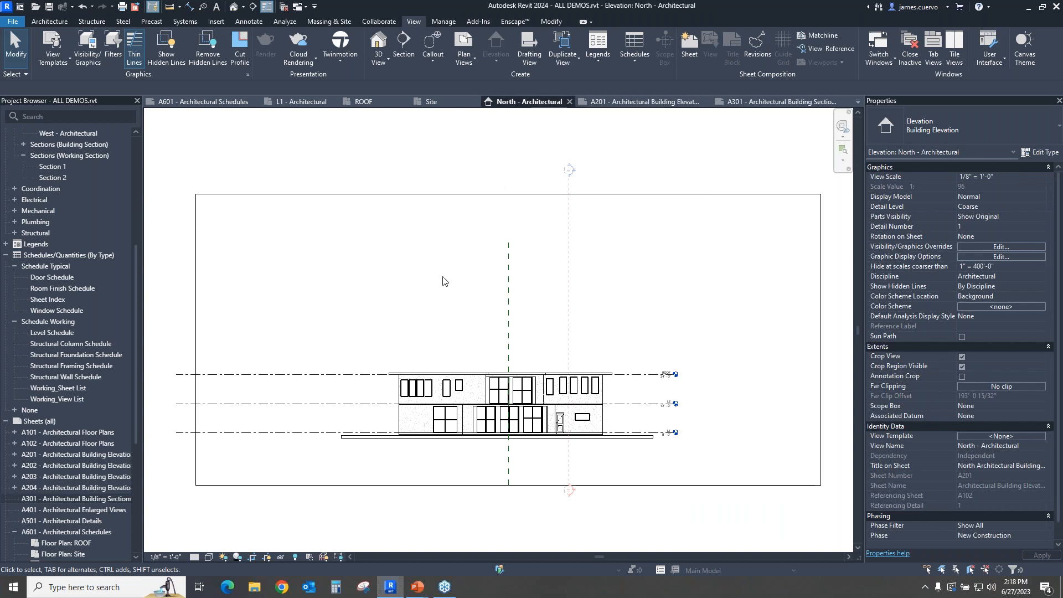
{"action": "scroll", "coordinate": [82, 215], "scroll_direction": "up", "scroll_amount": 7}
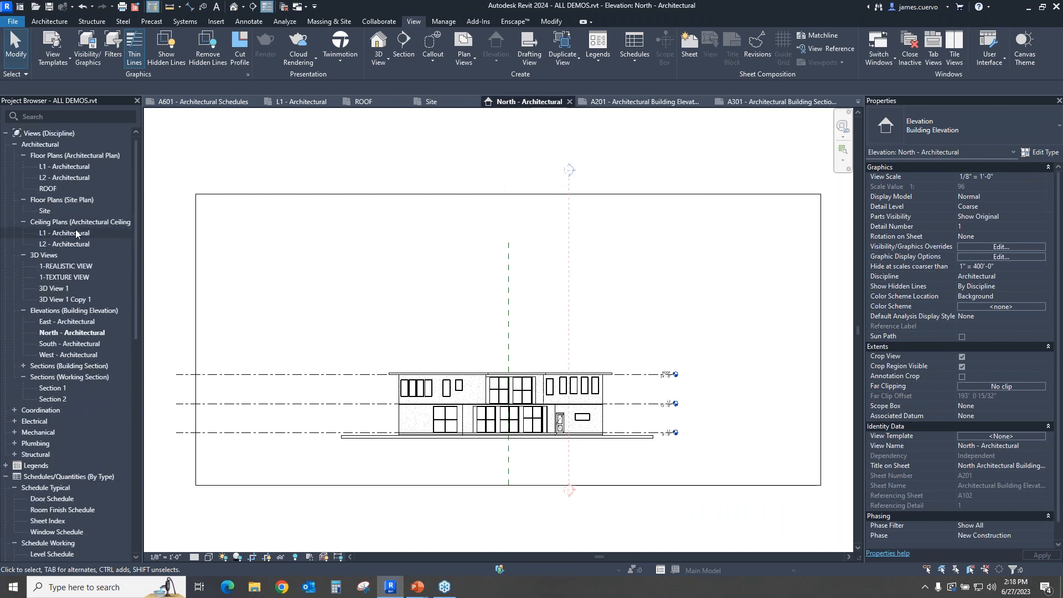
{"action": "left_click", "coordinate": [86, 334]}
{"action": "right_click", "coordinate": [86, 334]}
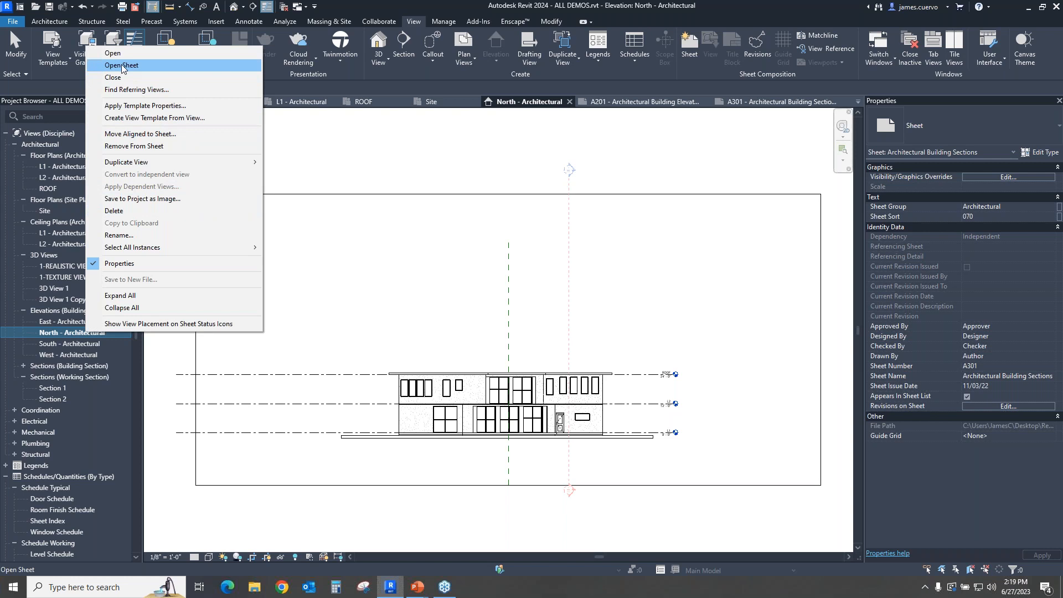
{"action": "left_click", "coordinate": [654, 101]}
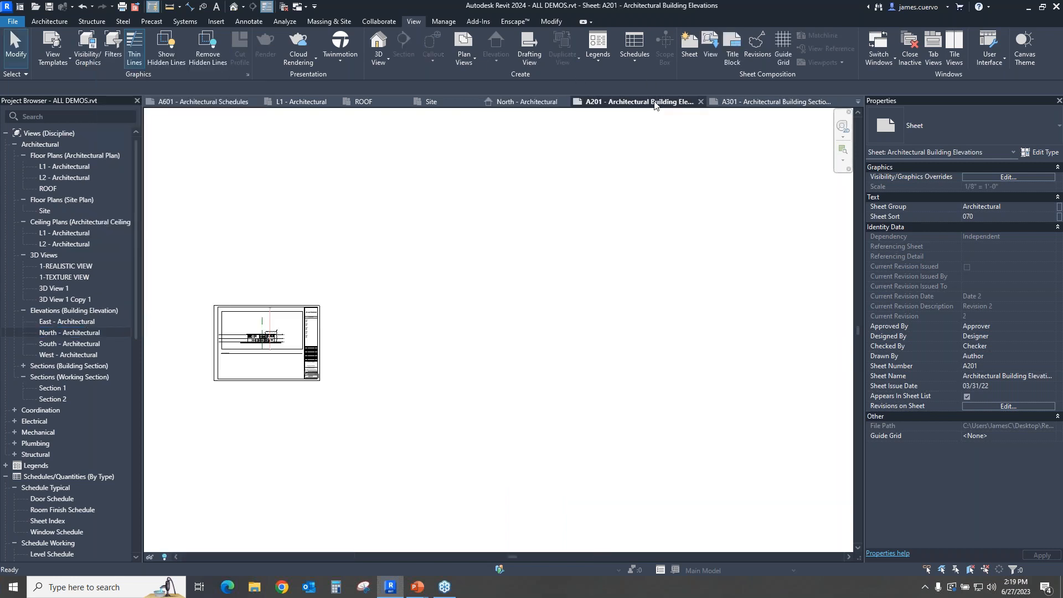
{"action": "scroll", "coordinate": [243, 349], "scroll_direction": "up", "scroll_amount": 3}
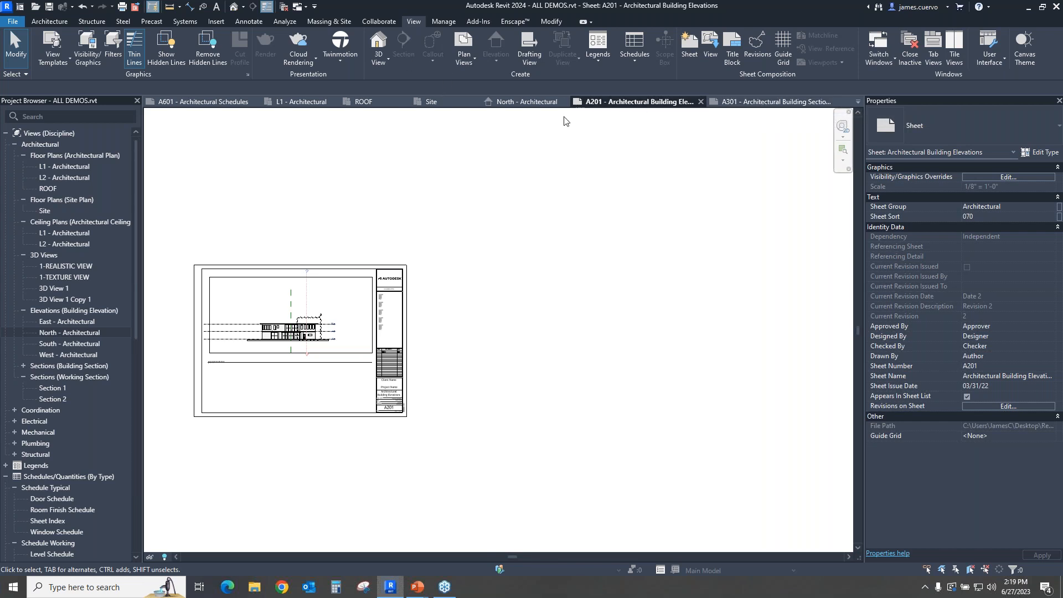
Step: Close the North - Architectural, Site, ROOF, L1 - Architectural and A601 views, keeping only sheets A201 and A301 open
{"action": "left_click", "coordinate": [536, 108]}
{"action": "left_click", "coordinate": [476, 103]}
{"action": "left_click", "coordinate": [405, 103]}
{"action": "left_click", "coordinate": [336, 103]}
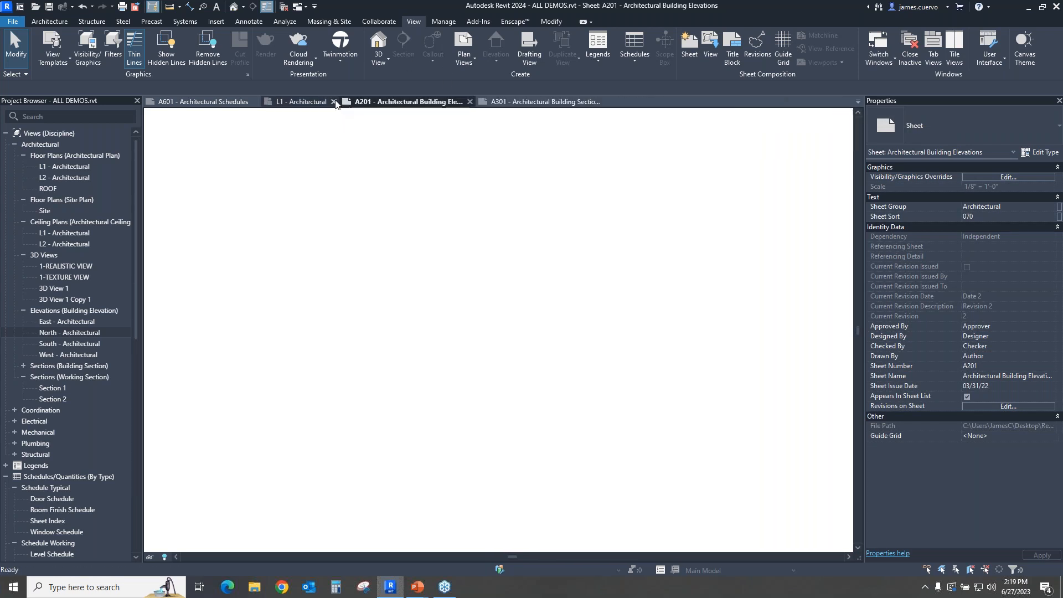
{"action": "left_click", "coordinate": [254, 102]}
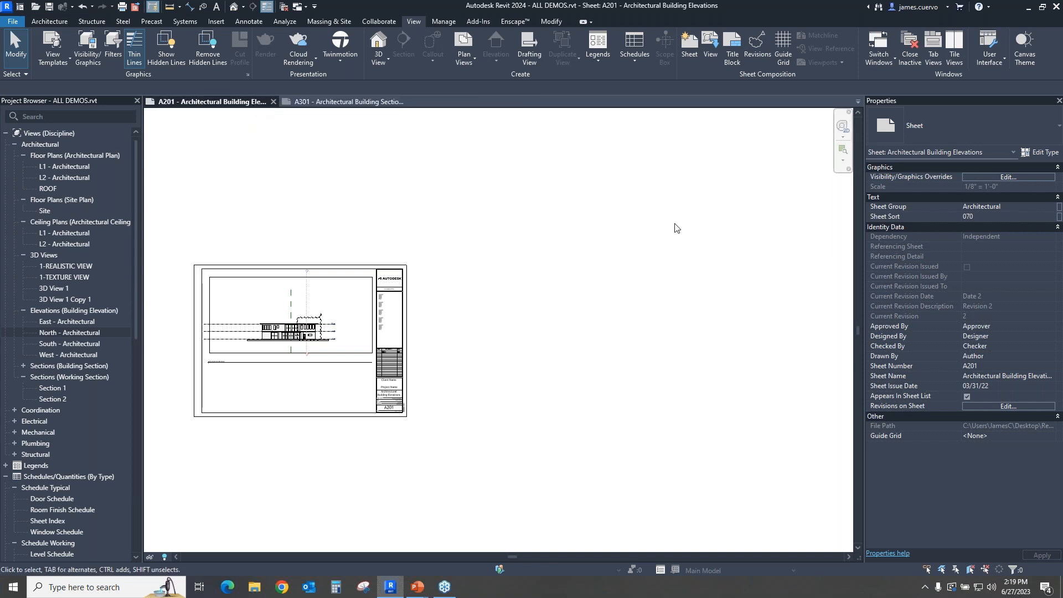
Step: Tile sheets A201 and A301 side by side, and move the North - Architectural elevation aligned to sheet A301 from the Project Browser
{"action": "left_click", "coordinate": [946, 56]}
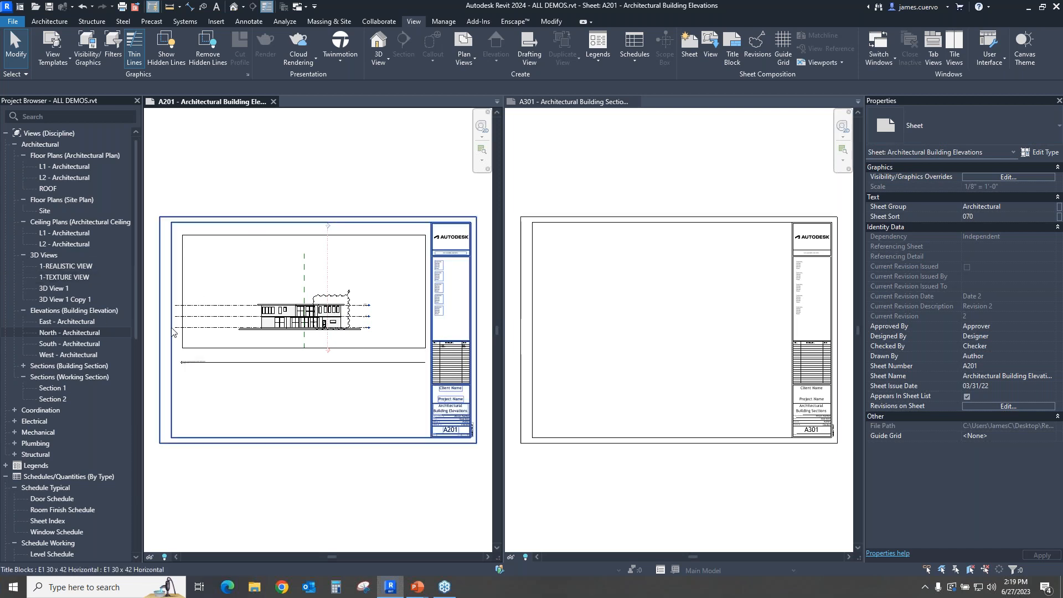
{"action": "right_click", "coordinate": [63, 333]}
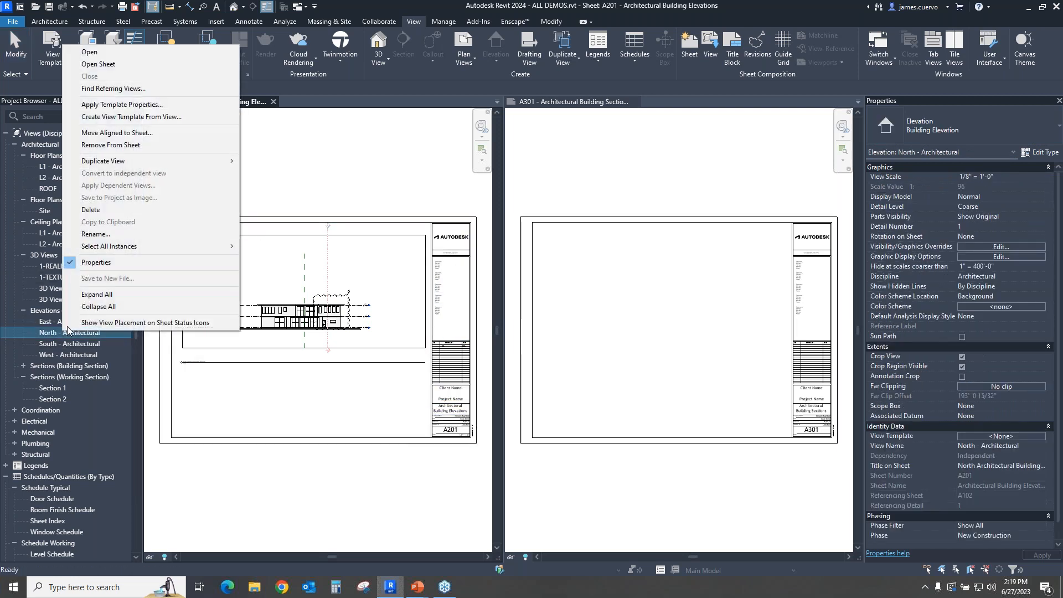
{"action": "left_click", "coordinate": [105, 135]}
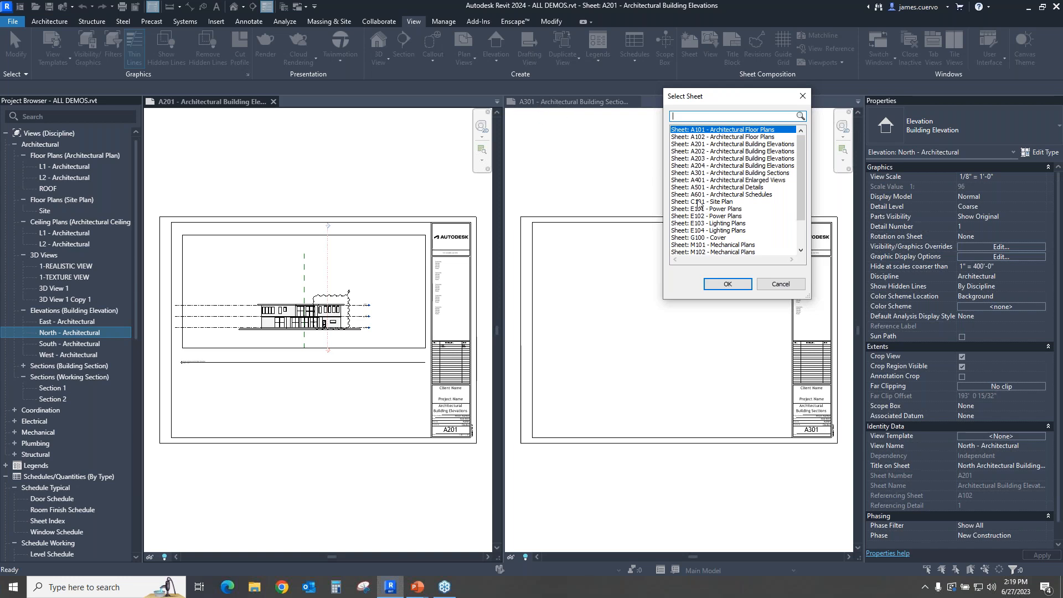
{"action": "left_click", "coordinate": [714, 174]}
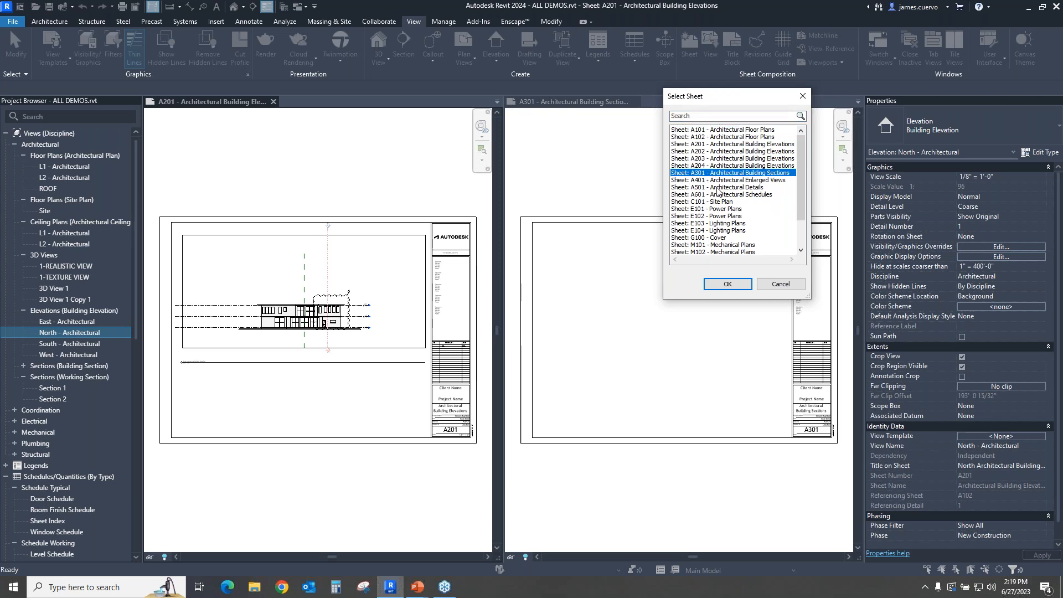
{"action": "left_click", "coordinate": [728, 284]}
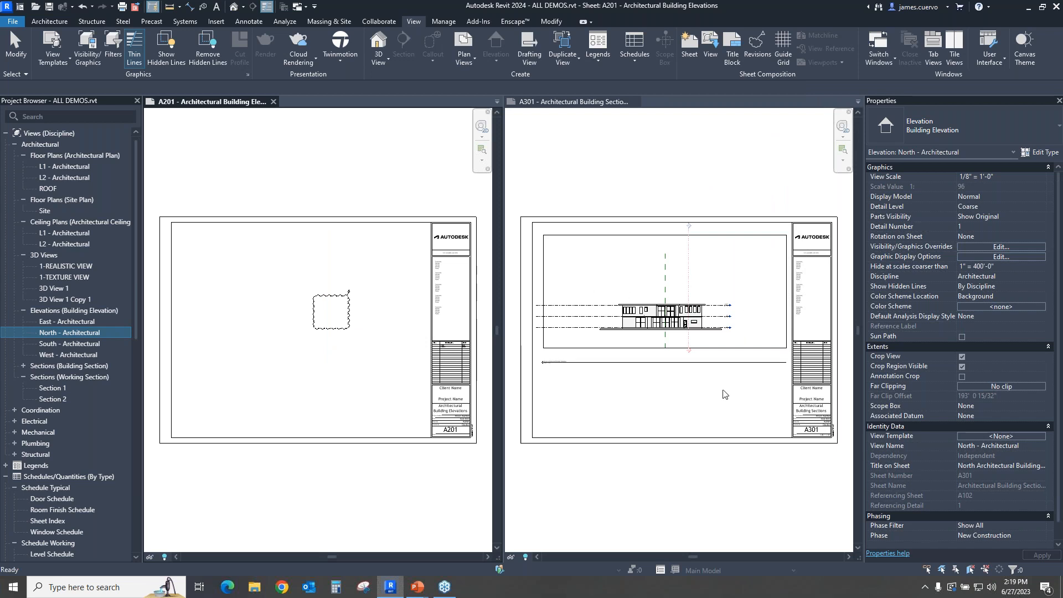
Step: Move the North - Architectural viewport from sheet A301 back to sheet A201 with Move Aligned to Sheet, and inspect its placement
{"action": "left_click", "coordinate": [655, 239]}
{"action": "right_click", "coordinate": [654, 238]}
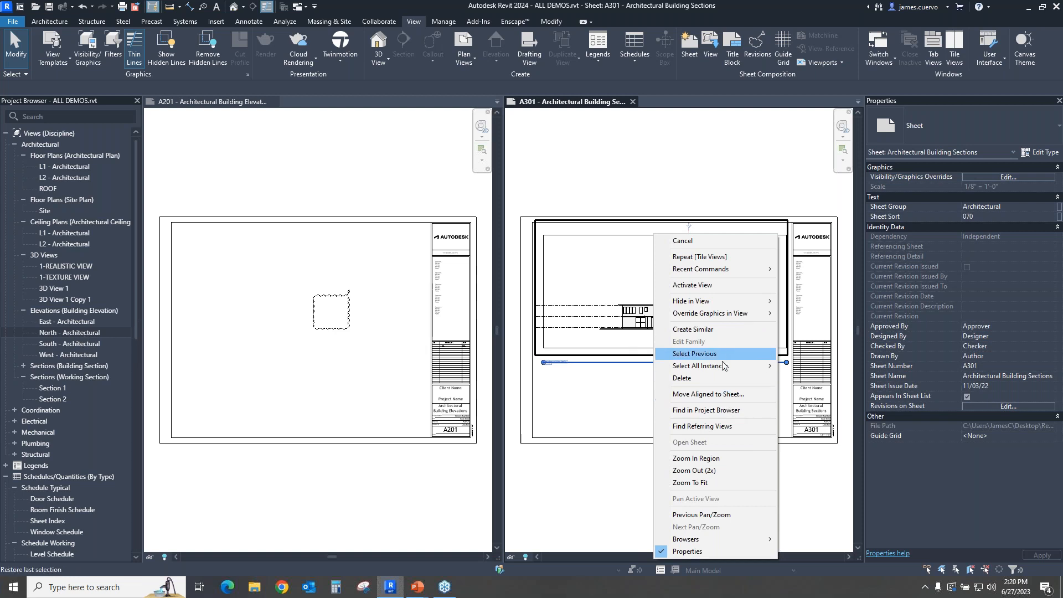
{"action": "left_click", "coordinate": [723, 396]}
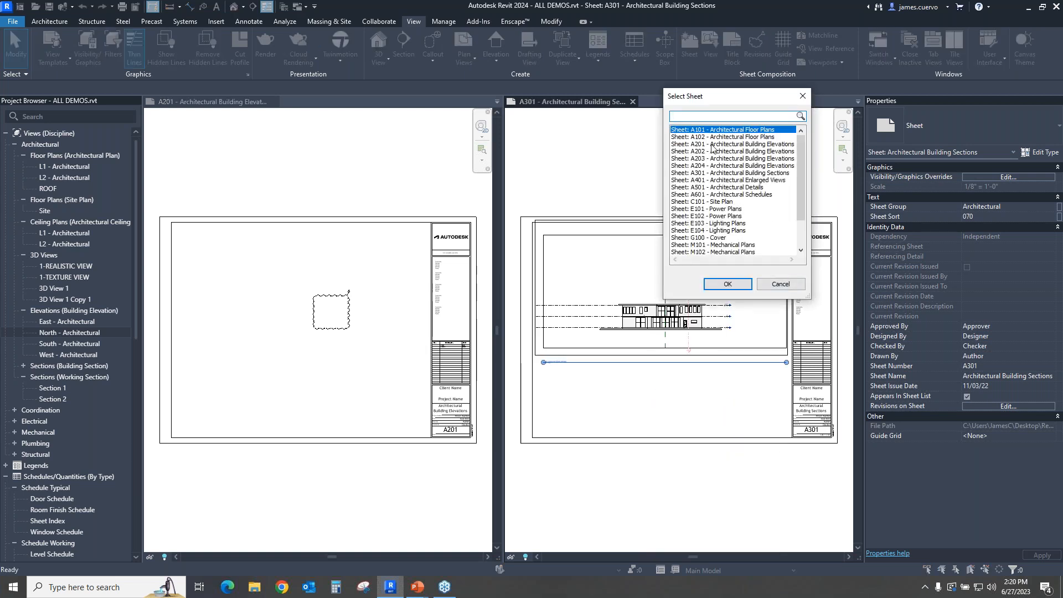
{"action": "left_click", "coordinate": [715, 144]}
{"action": "left_click", "coordinate": [725, 285]}
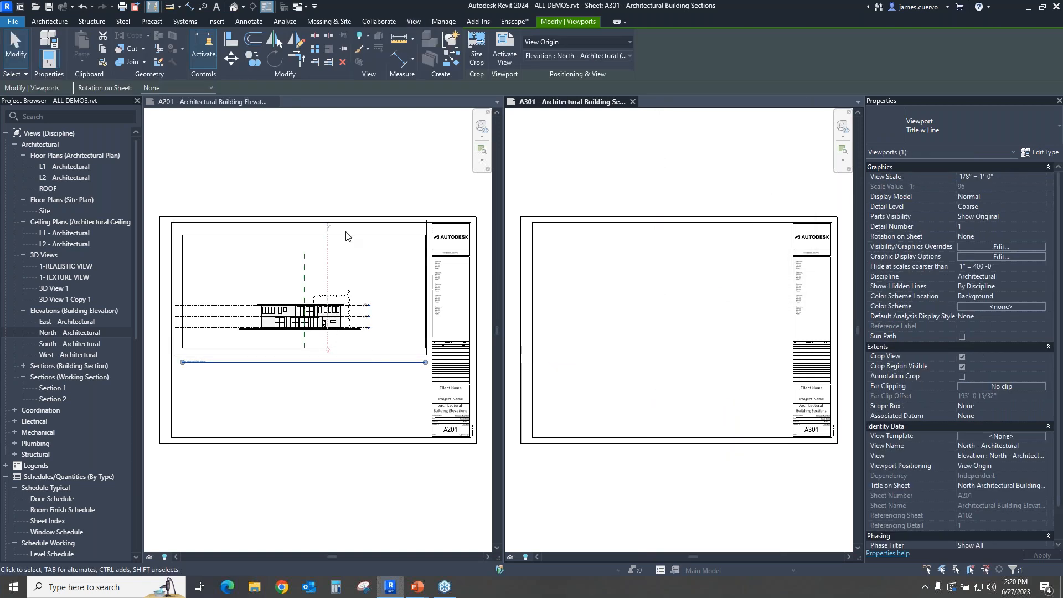
{"action": "scroll", "coordinate": [304, 316], "scroll_direction": "up", "scroll_amount": 5}
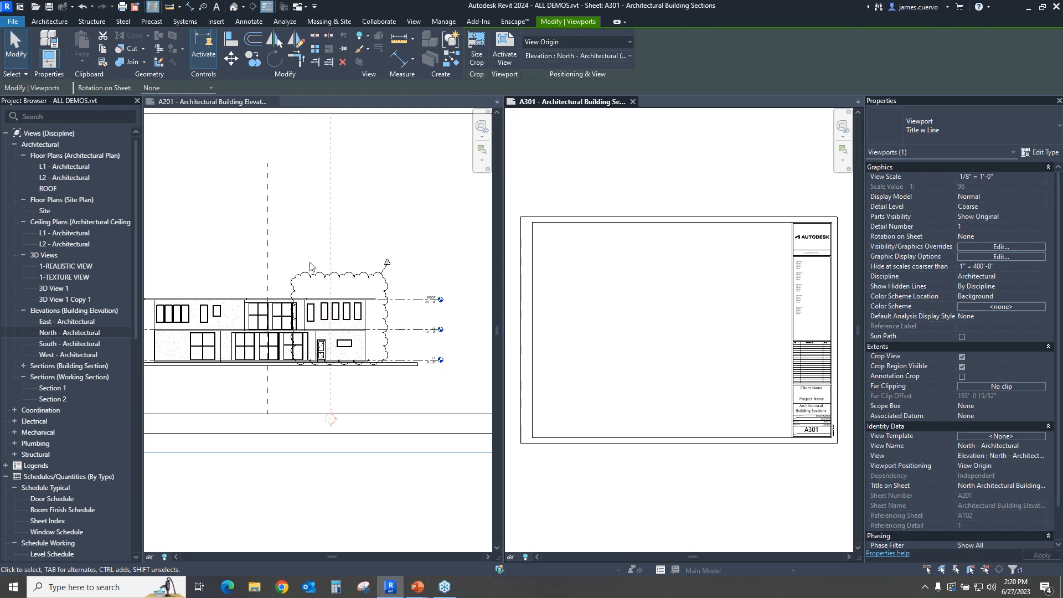
{"action": "scroll", "coordinate": [386, 277], "scroll_direction": "down", "scroll_amount": 4}
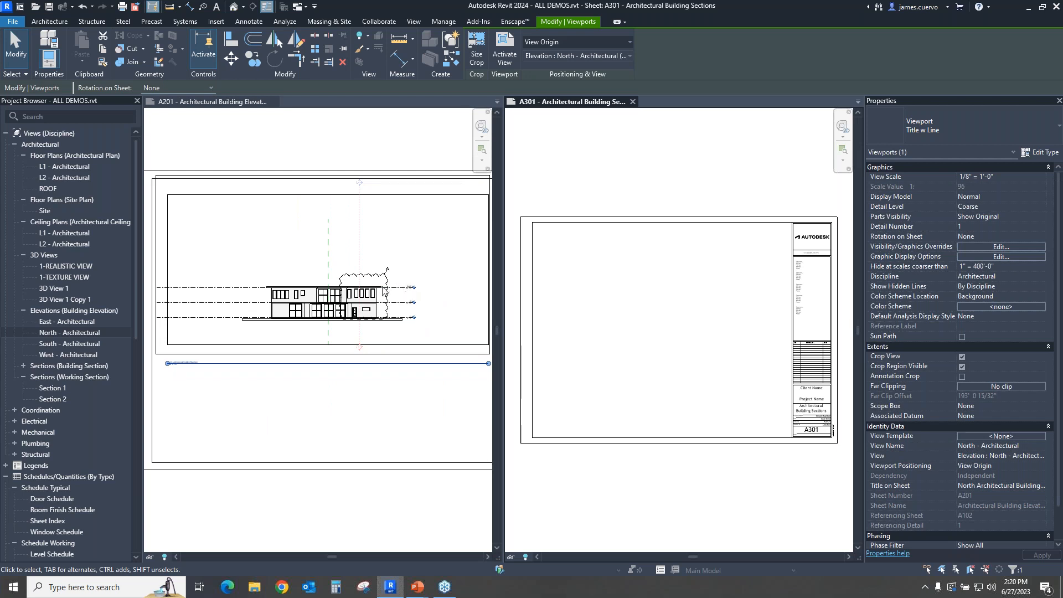
Step: Switch to the PowerPoint slide show, advance to the slide "Height parameter in scope box", and return to Revit
{"action": "key", "text": "alt+Tab"}
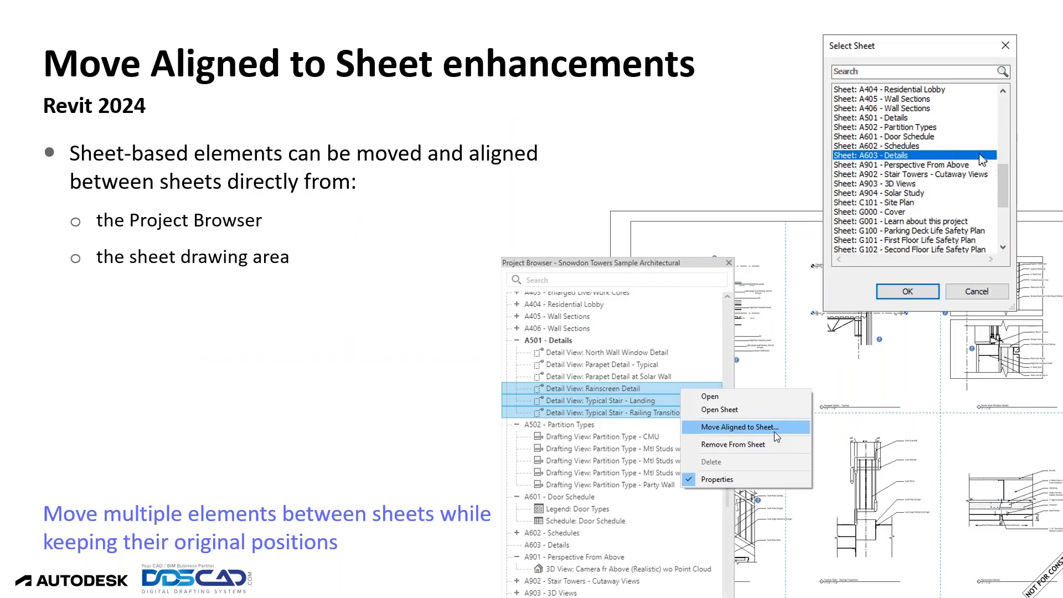
{"action": "key", "text": "Right"}
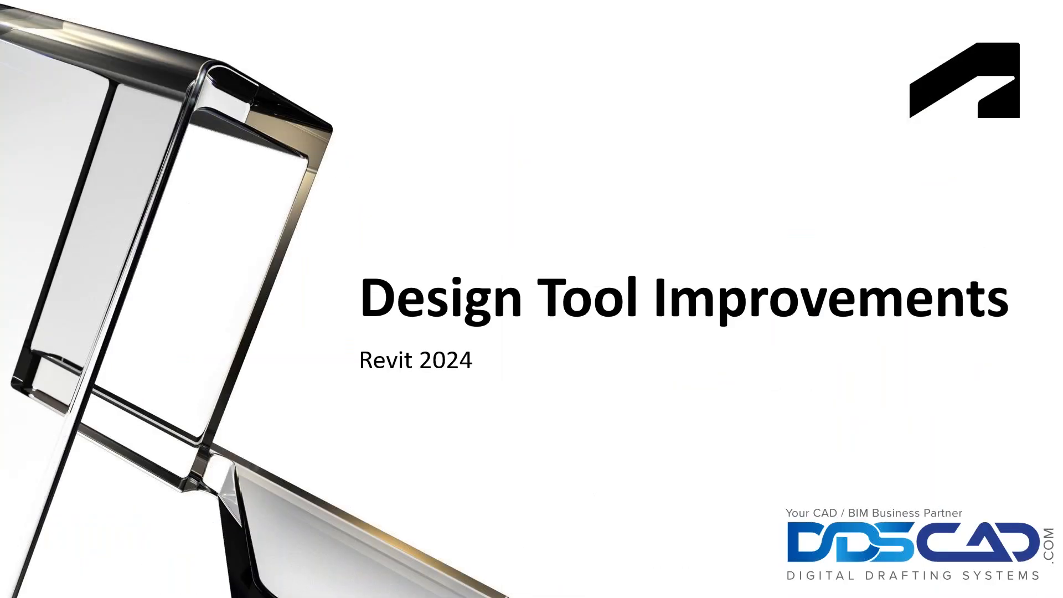
{"action": "key", "text": "Right"}
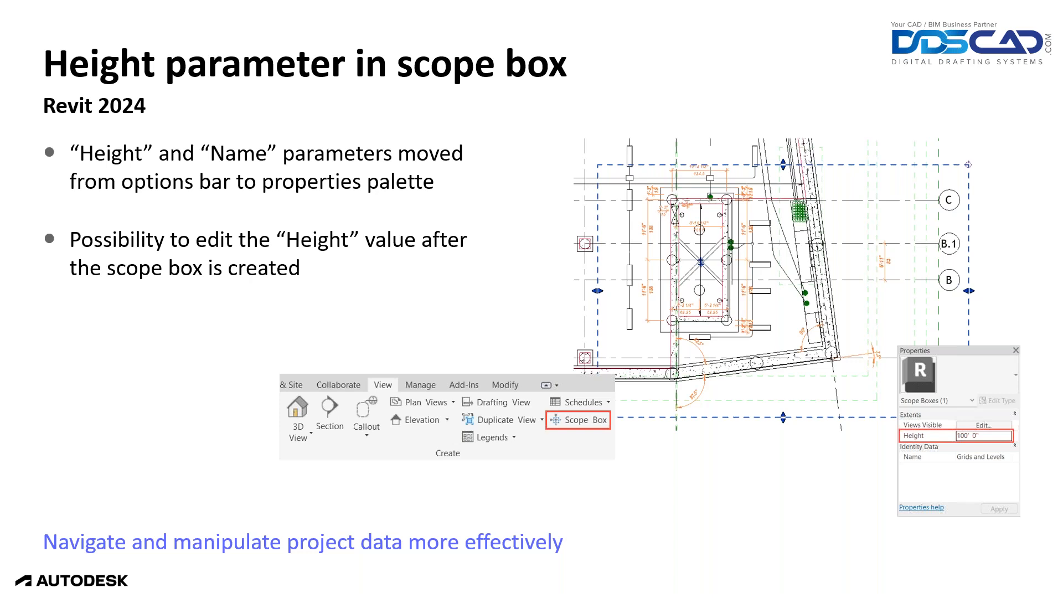
{"action": "key", "text": "alt+Tab"}
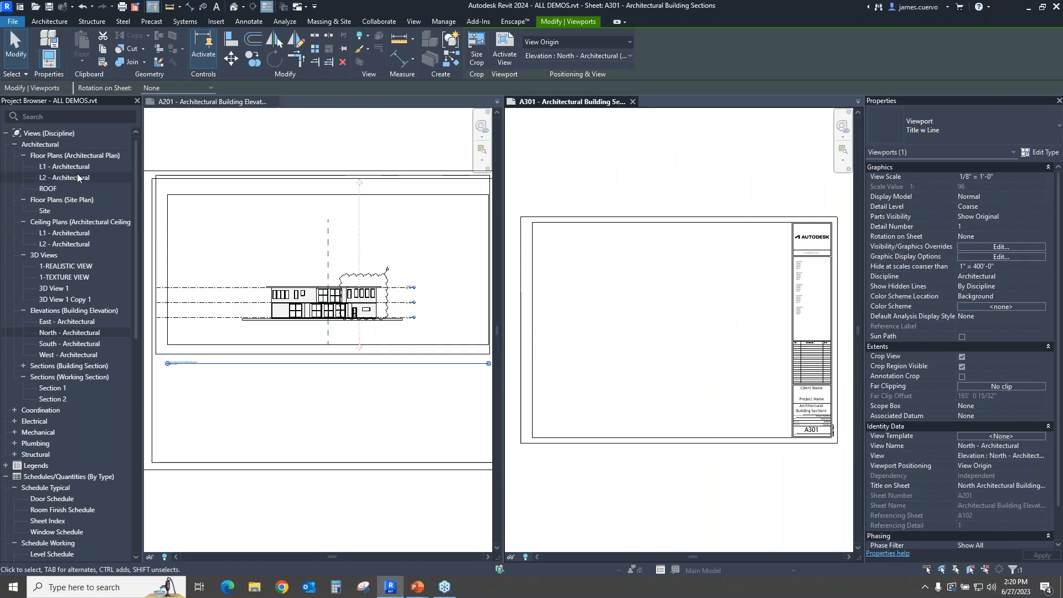
Step: Open the L1 - Architectural floor plan and close sheets A301 and A201
{"action": "left_click", "coordinate": [633, 102]}
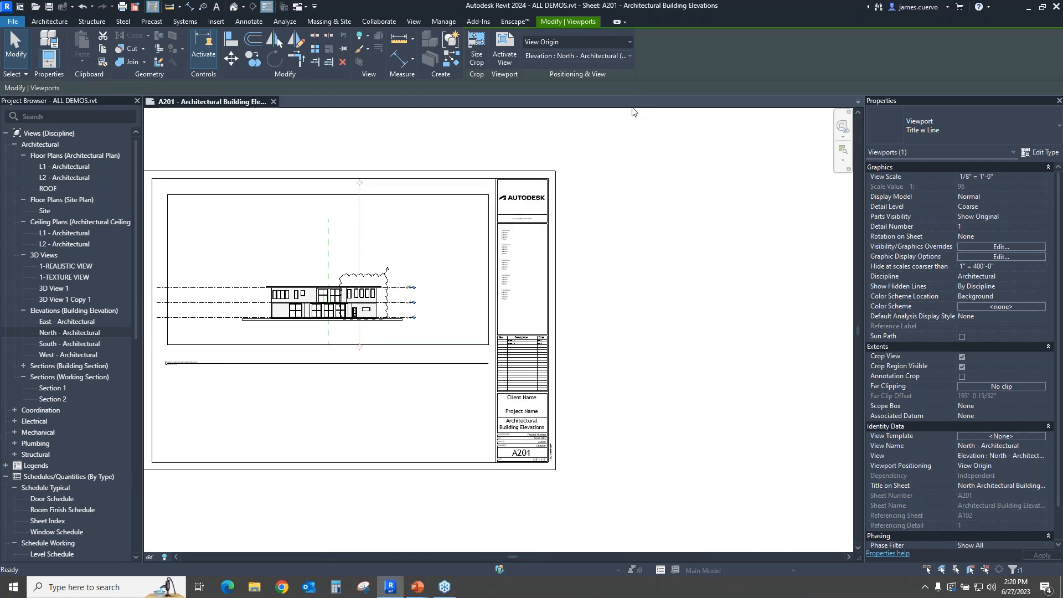
{"action": "double_click", "coordinate": [62, 166]}
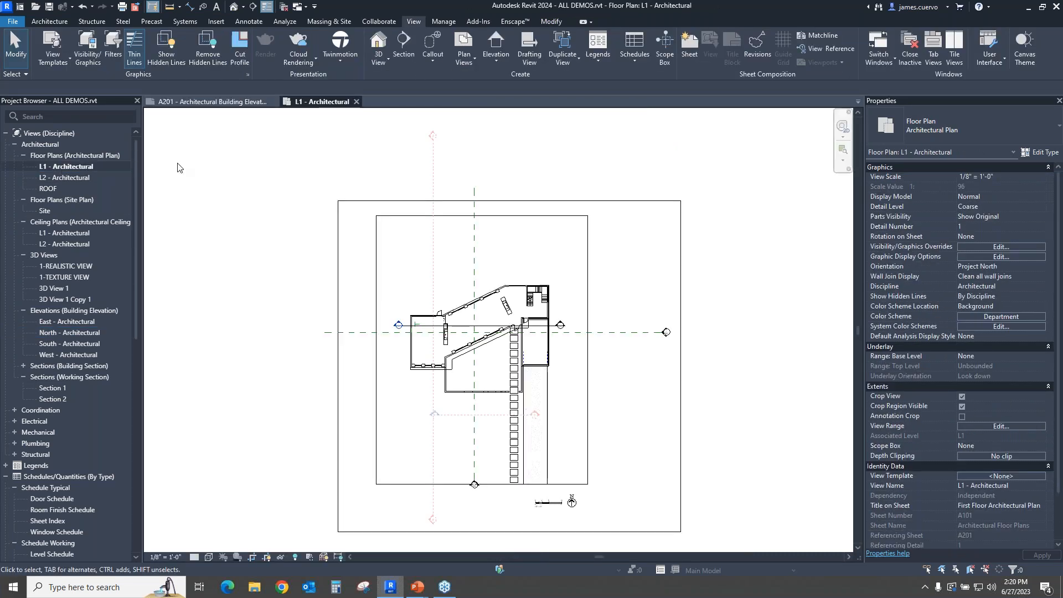
{"action": "left_click", "coordinate": [357, 101]}
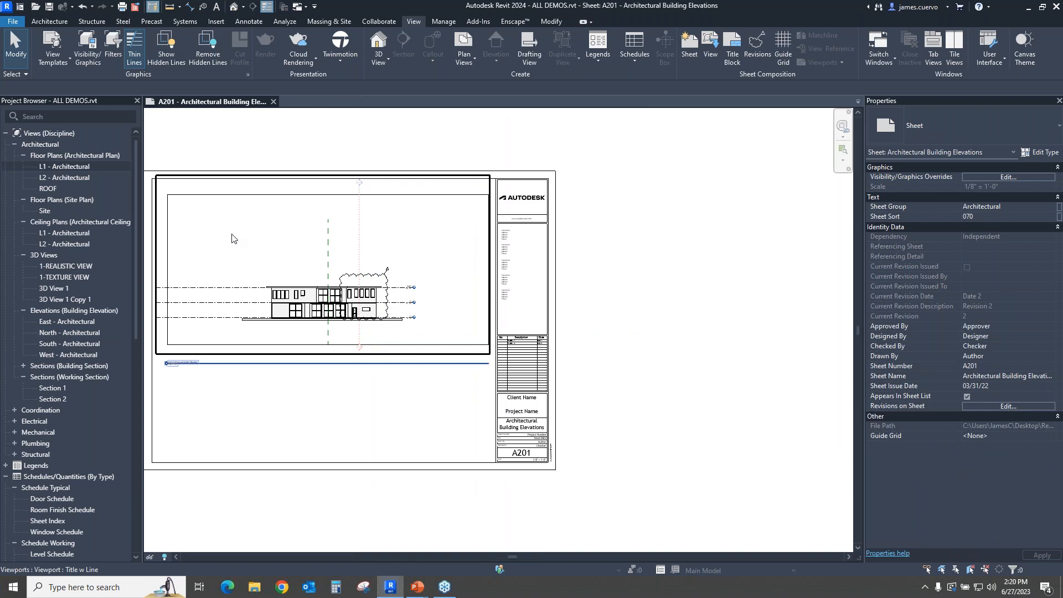
{"action": "left_click", "coordinate": [71, 169]}
{"action": "double_click", "coordinate": [71, 169]}
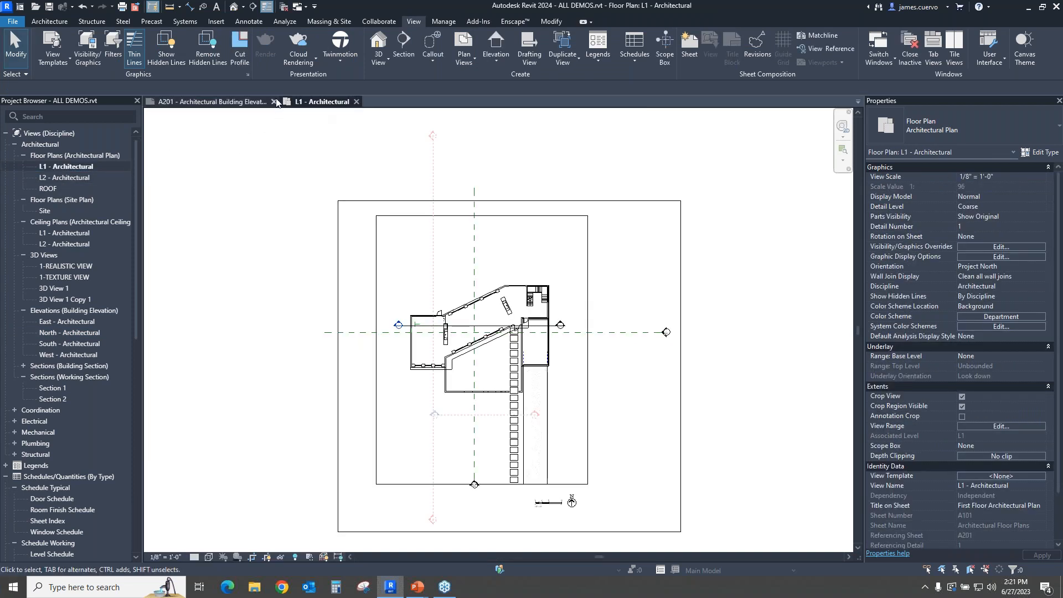
{"action": "left_click", "coordinate": [275, 102]}
{"action": "scroll", "coordinate": [412, 324], "scroll_direction": "down", "scroll_amount": 2}
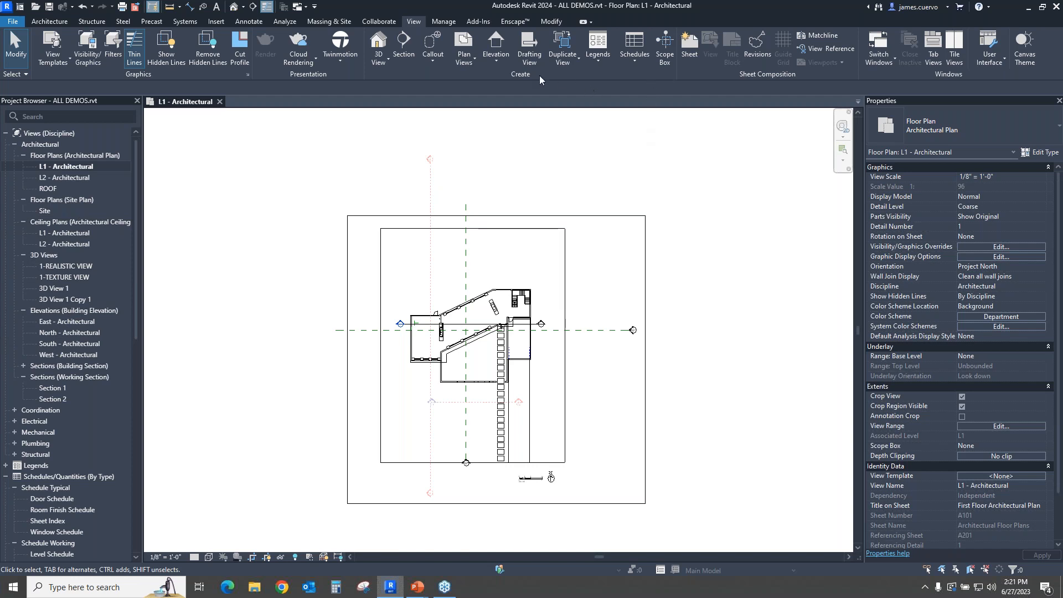
Step: Open the L2 - Architectural floor plan and draw a 40' high scope box around the building's east wing
{"action": "left_click", "coordinate": [667, 55]}
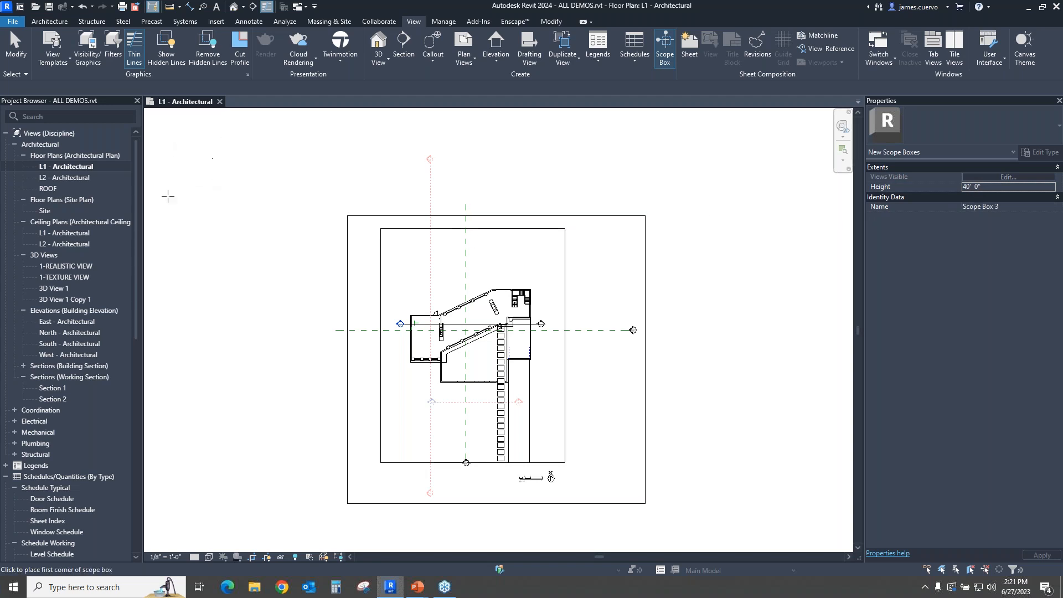
{"action": "double_click", "coordinate": [78, 177]}
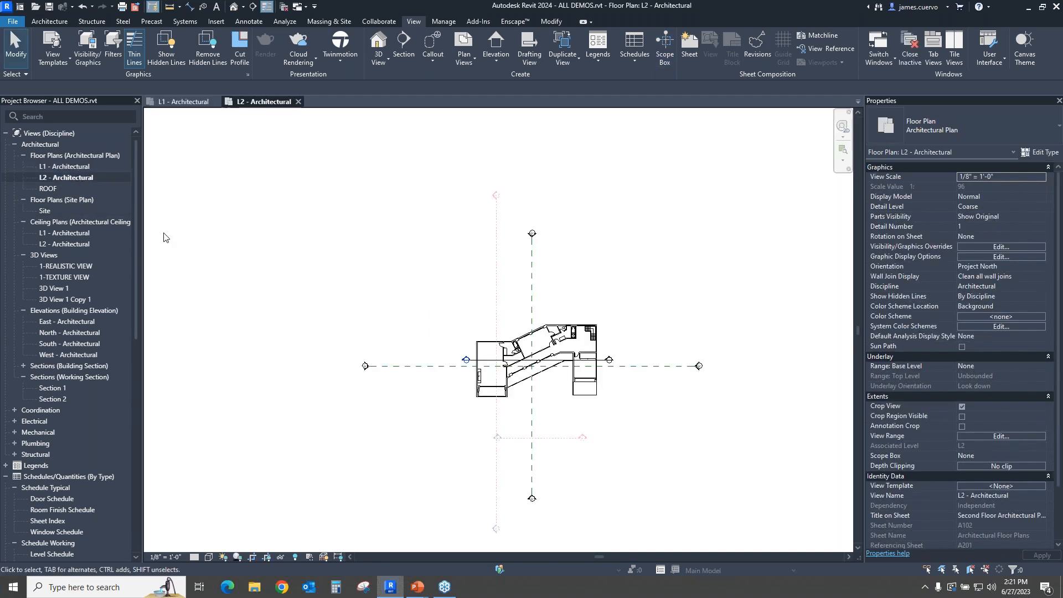
{"action": "left_click", "coordinate": [665, 47]}
{"action": "left_click", "coordinate": [546, 308]}
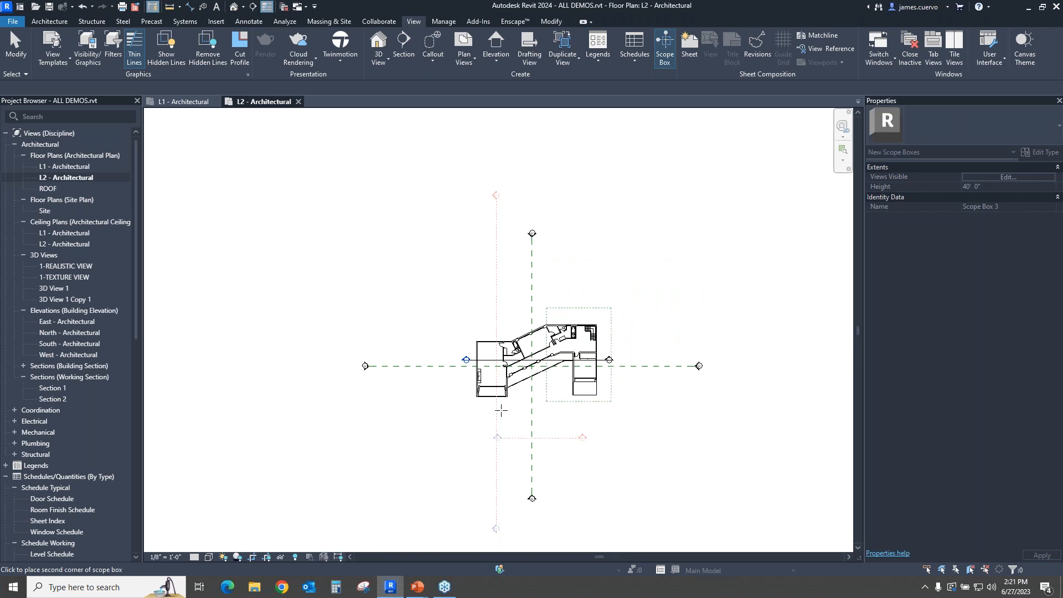
{"action": "left_click", "coordinate": [618, 391]}
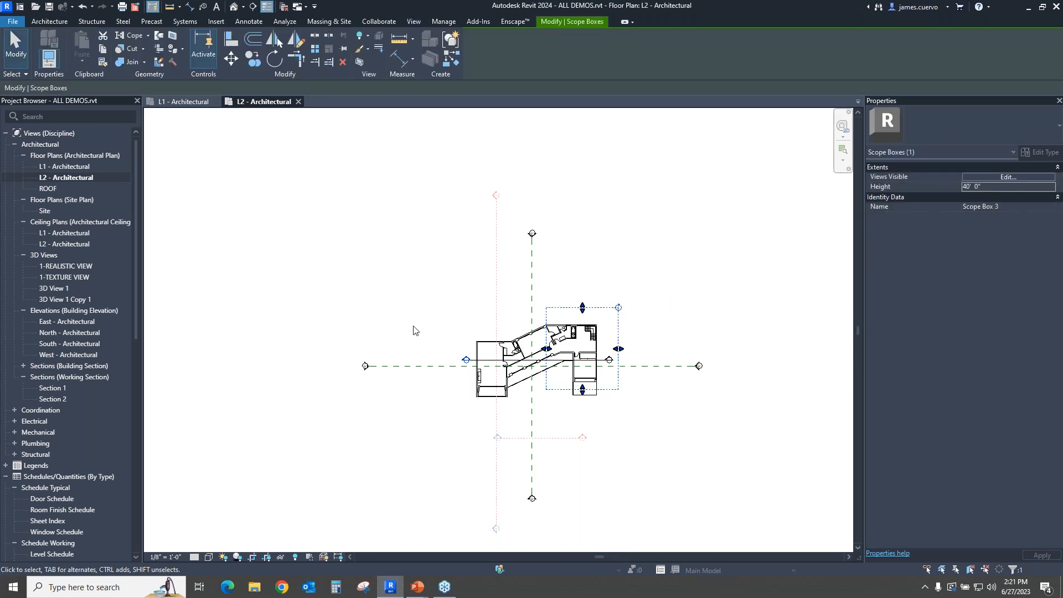
Step: Open the default 3D view and orient it to the front of the building
{"action": "left_click", "coordinate": [234, 6]}
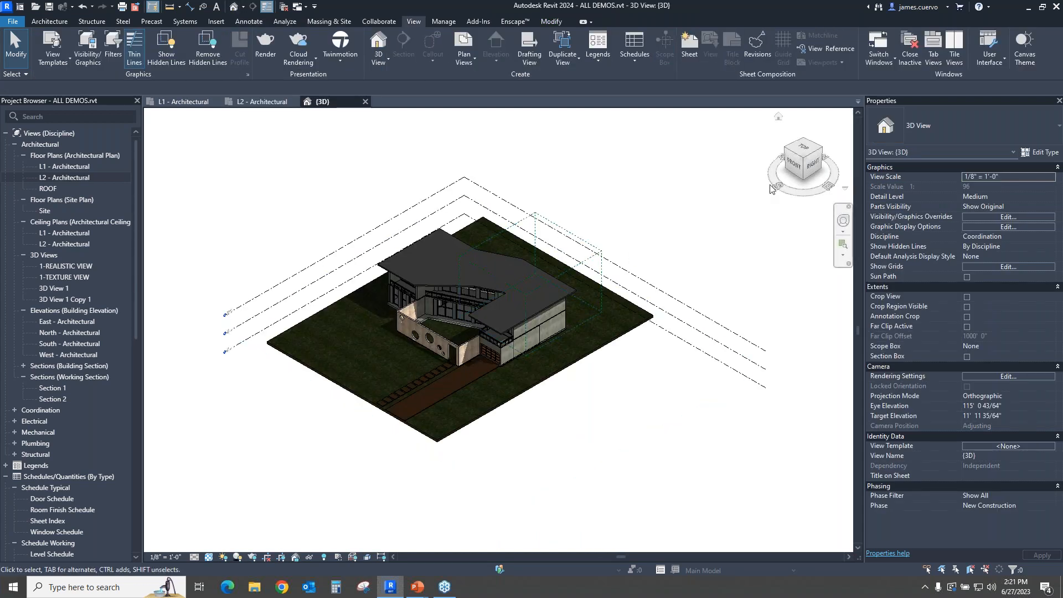
{"action": "left_click", "coordinate": [795, 165]}
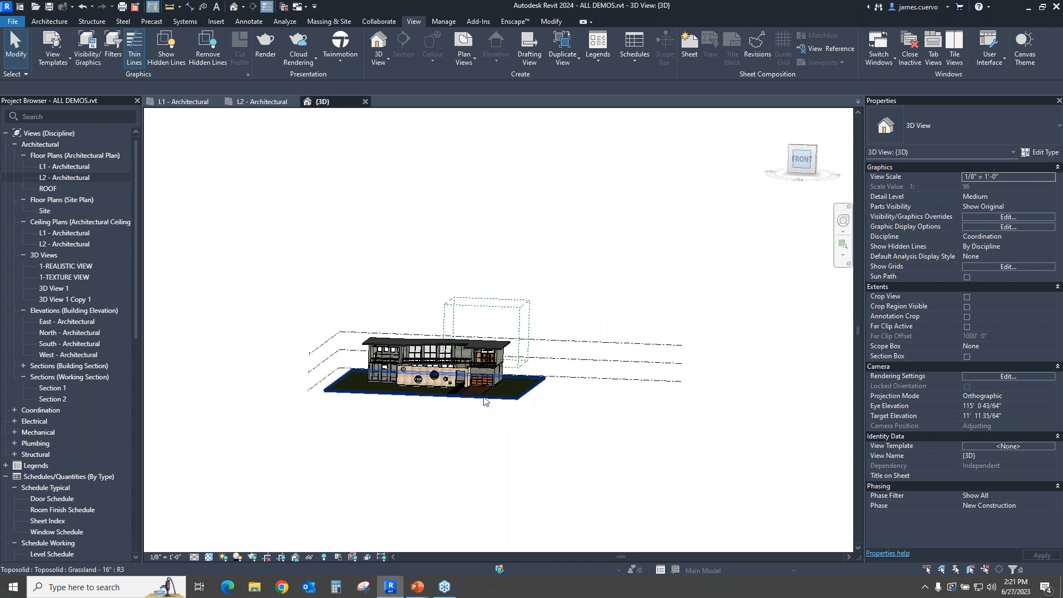
{"action": "scroll", "coordinate": [452, 383], "scroll_direction": "up", "scroll_amount": 2}
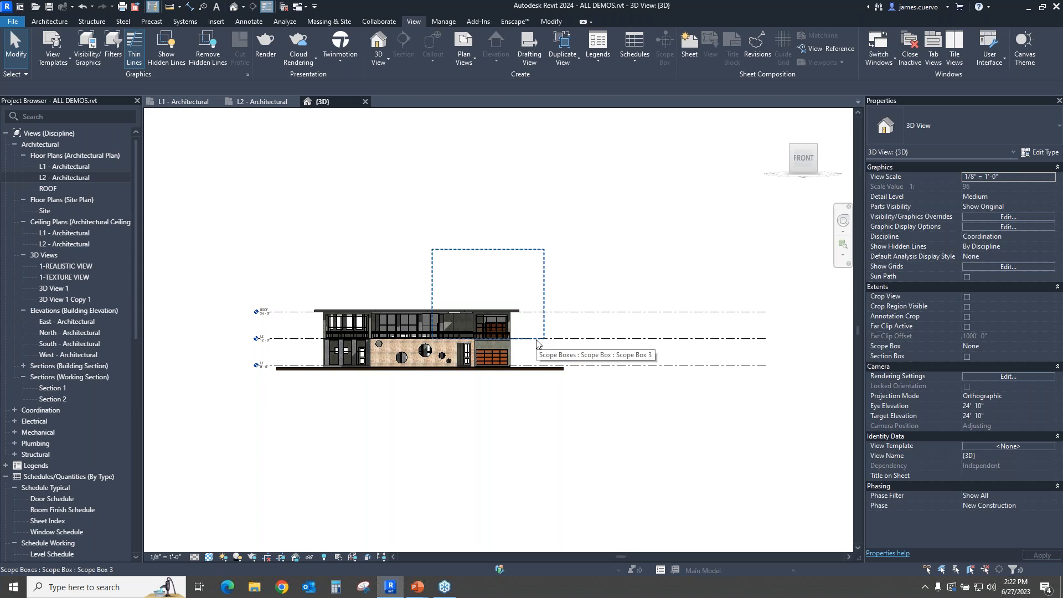
Step: Set the new scope box's height to 60'
{"action": "left_click", "coordinate": [506, 250]}
{"action": "left_click", "coordinate": [996, 187]}
{"action": "type", "text": "6"}
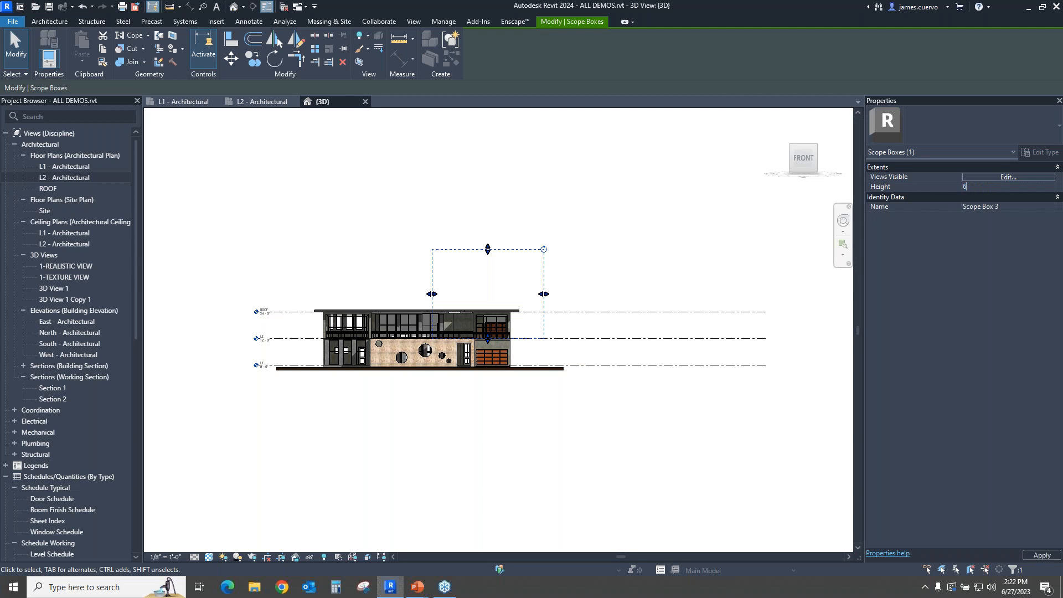
{"action": "type", "text": "0"}
{"action": "key", "text": "Return"}
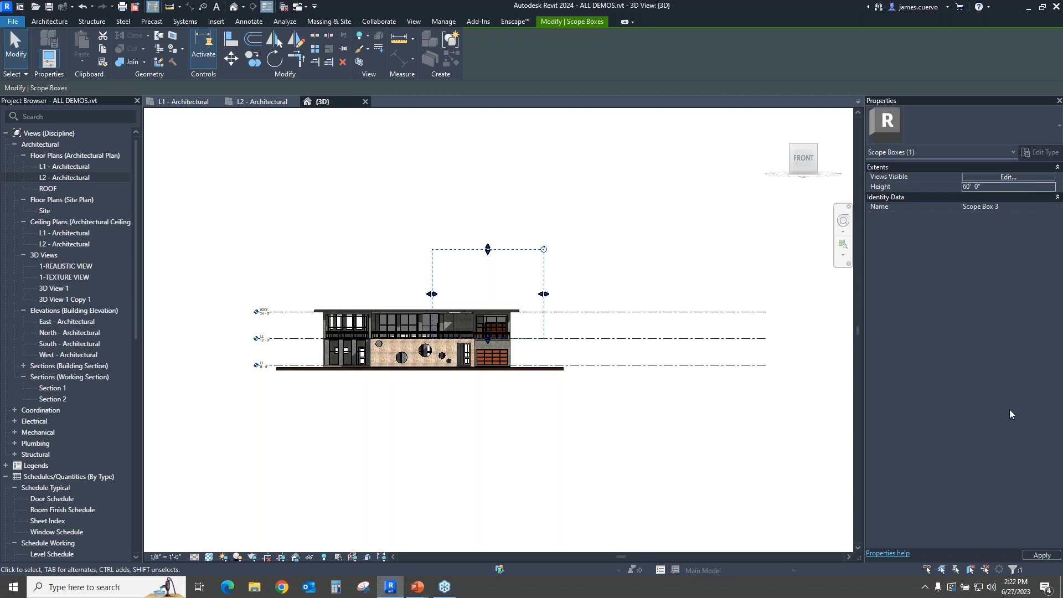
{"action": "left_click", "coordinate": [1042, 555]}
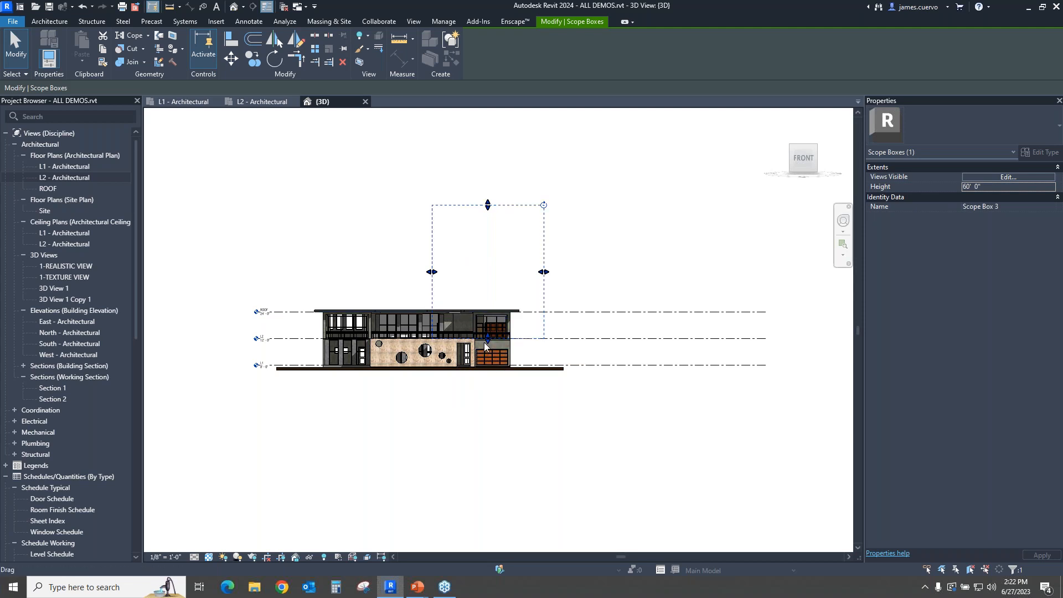
Step: Stretch the scope box's lower edge below the ground surface and set its height to 80'
{"action": "left_click_drag", "start_coordinate": [490, 343], "coordinate": [488, 393]}
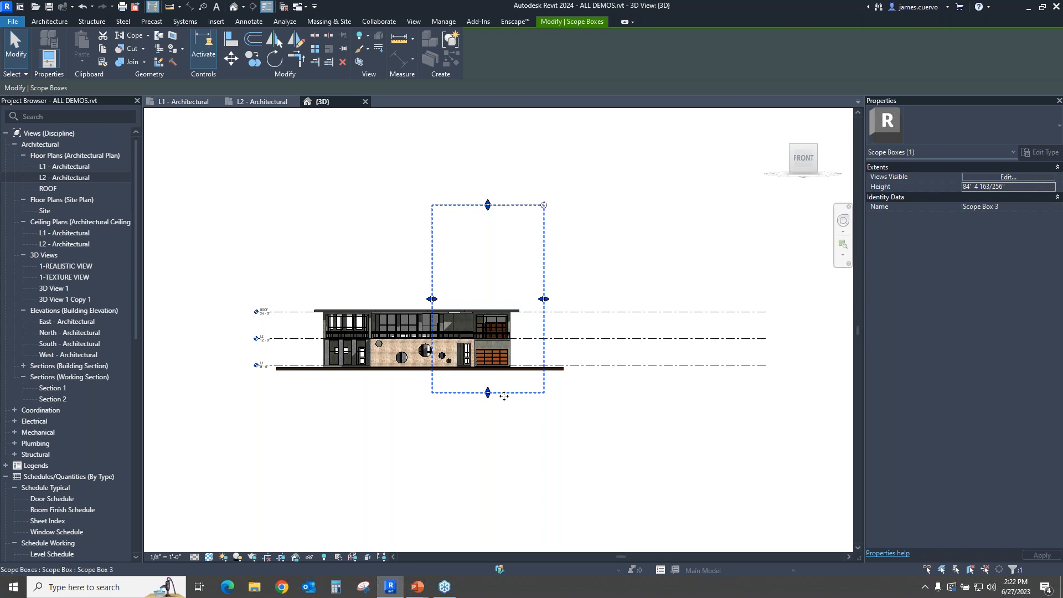
{"action": "left_click", "coordinate": [1018, 187]}
{"action": "type", "text": "8"}
{"action": "key", "text": "Return"}
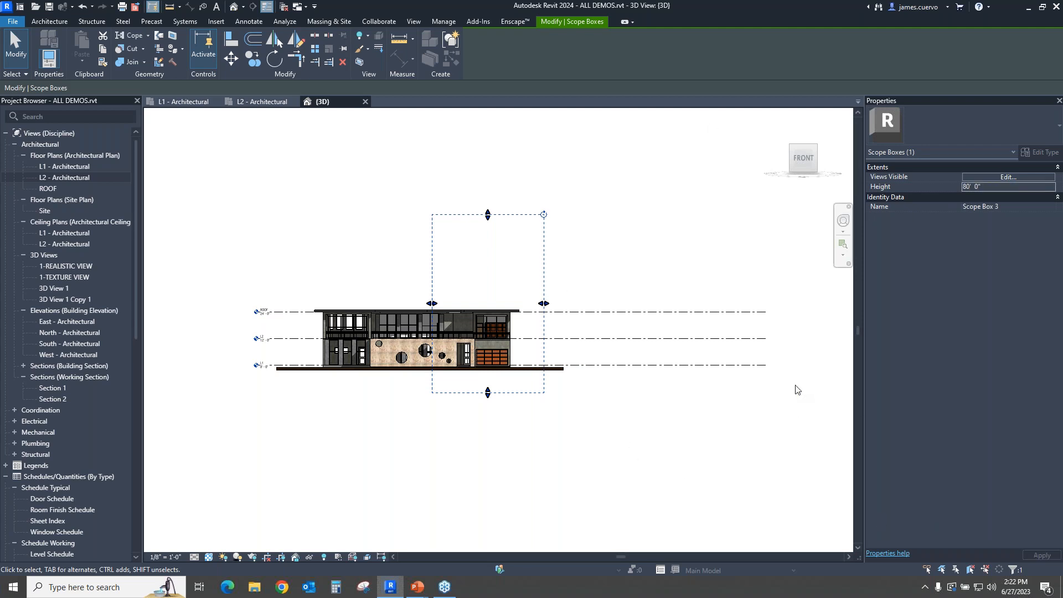
Step: Switch to the PowerPoint slide show, advance to the slide "Align patterns on shape-edited surfaces", and return to Revit
{"action": "key", "text": "alt"}
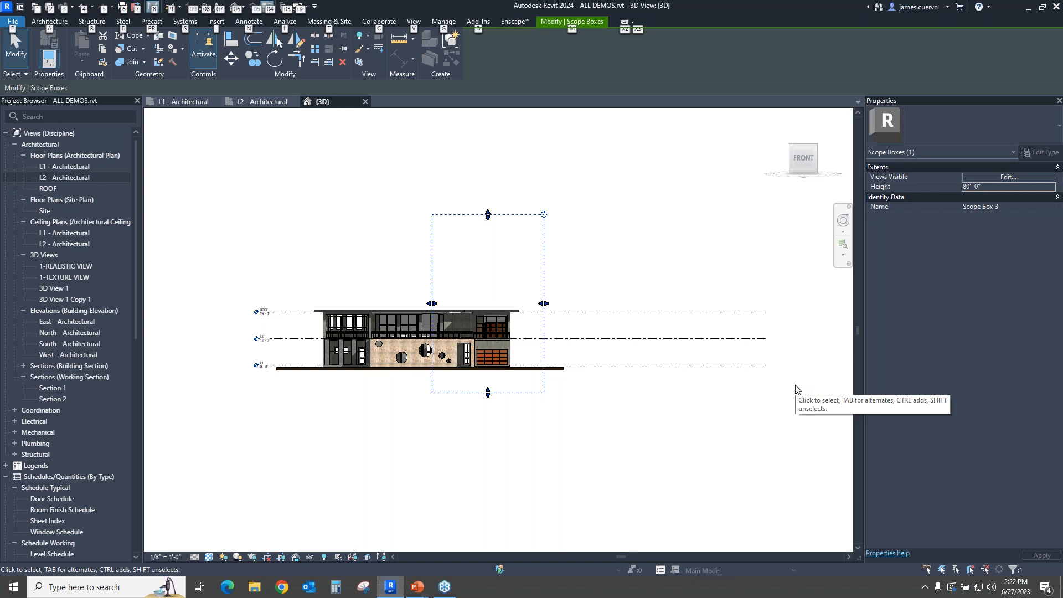
{"action": "key", "text": "alt+Tab"}
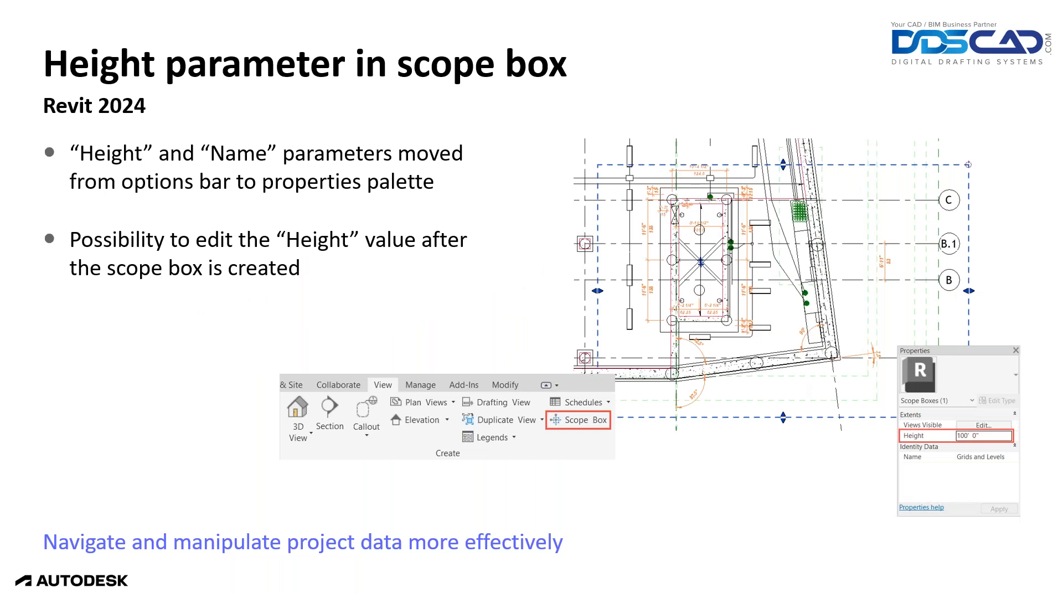
{"action": "key", "text": "Right"}
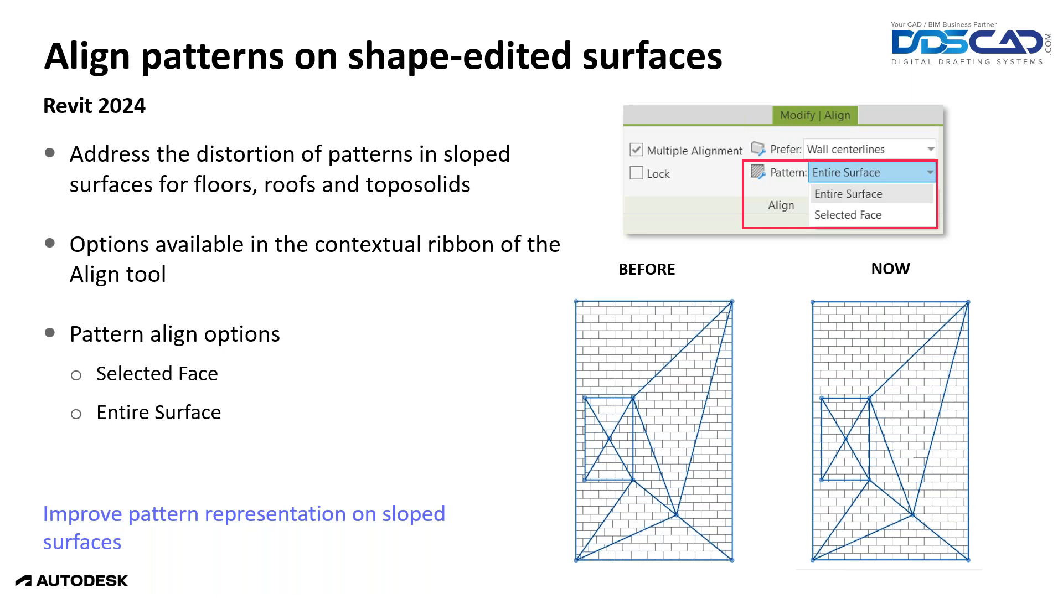
{"action": "key", "text": "alt+Tab"}
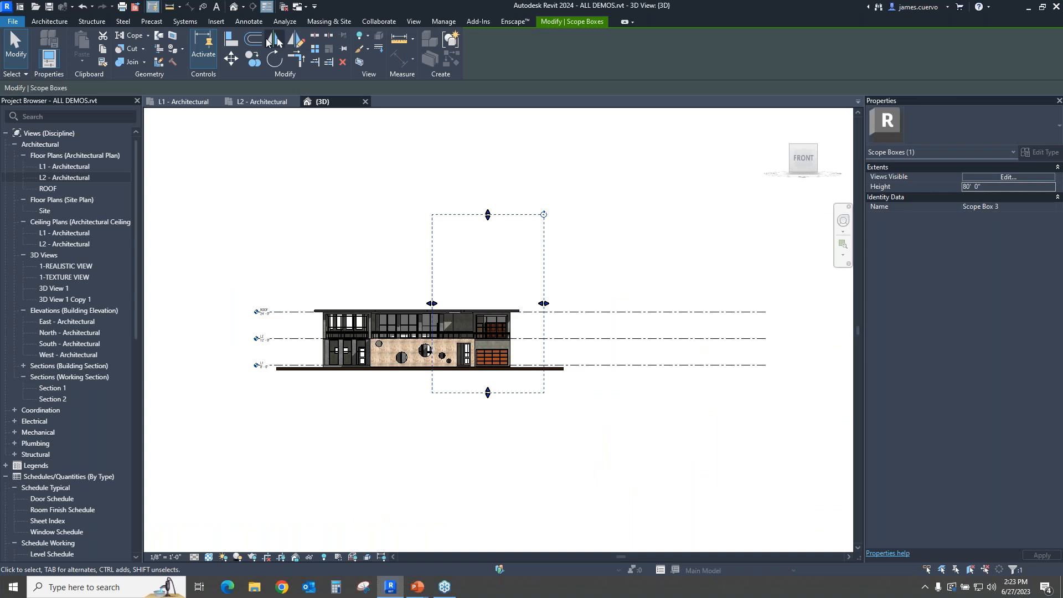
Step: Close all views of the ALL DEMOS model without saving the changes
{"action": "left_click", "coordinate": [284, 7]}
{"action": "left_click", "coordinate": [208, 102]}
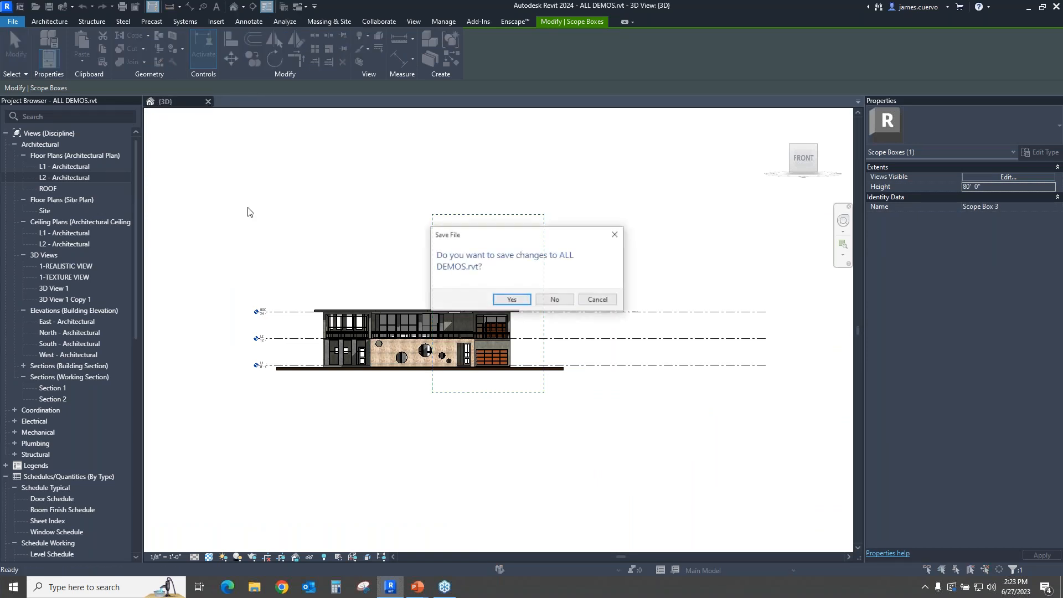
{"action": "left_click", "coordinate": [555, 301]}
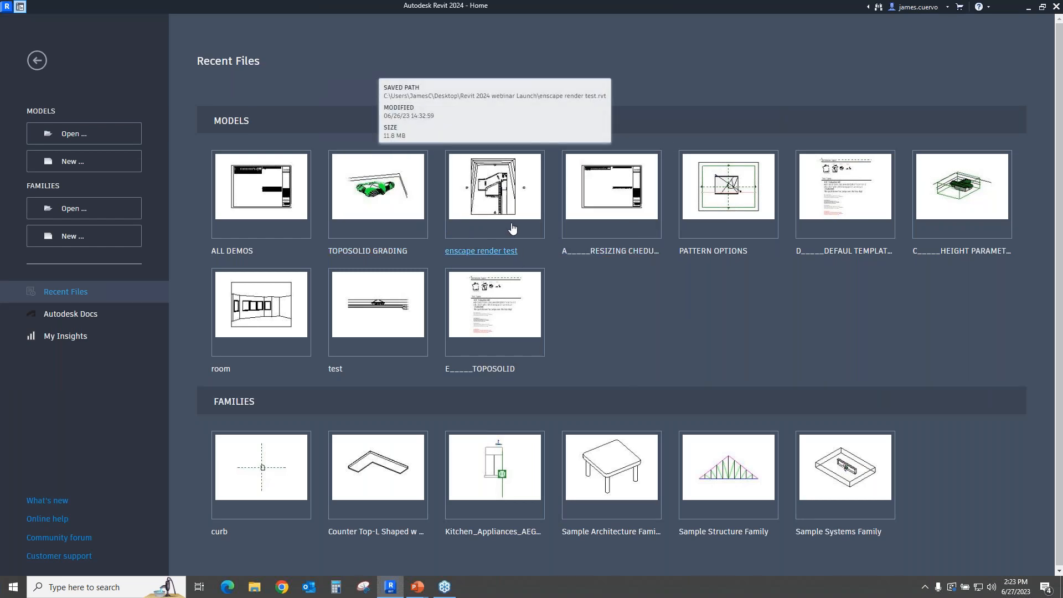
{"action": "left_click", "coordinate": [88, 140]}
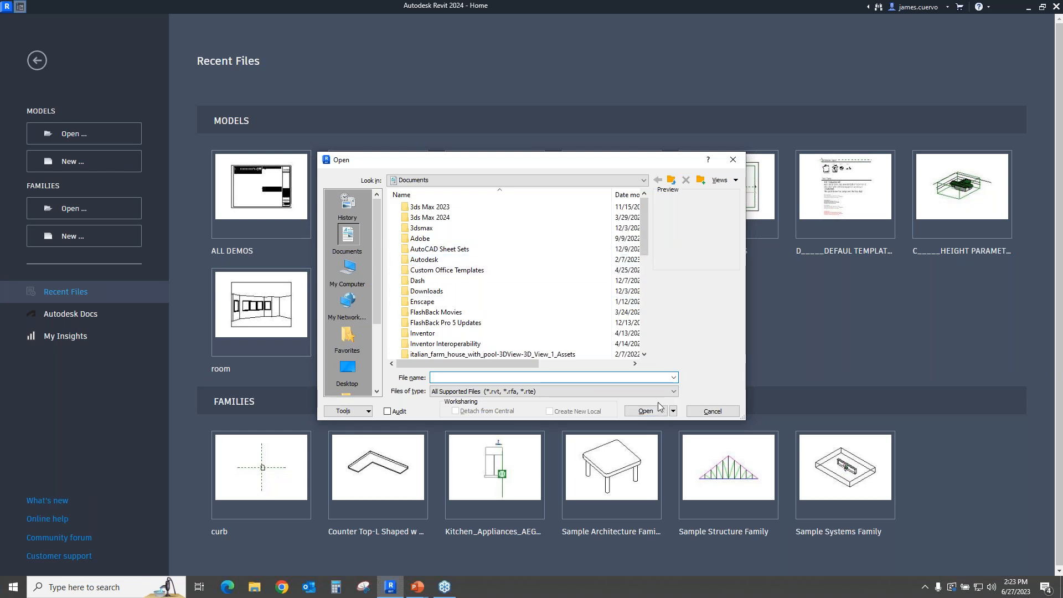
{"action": "key", "text": "alt+Tab"}
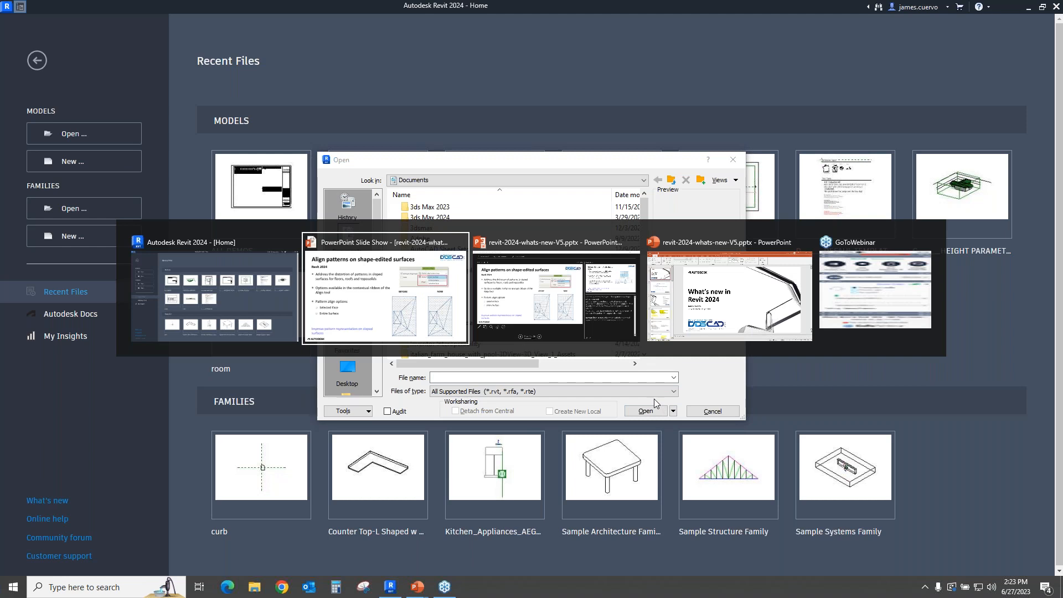
{"action": "key", "text": "alt+Tab"}
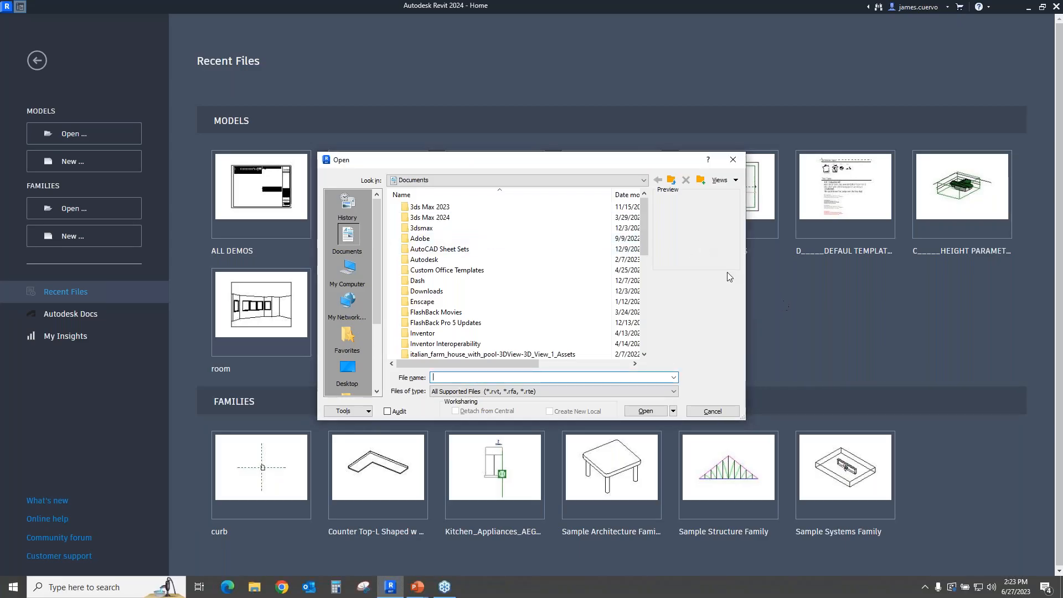
{"action": "left_click", "coordinate": [713, 411]}
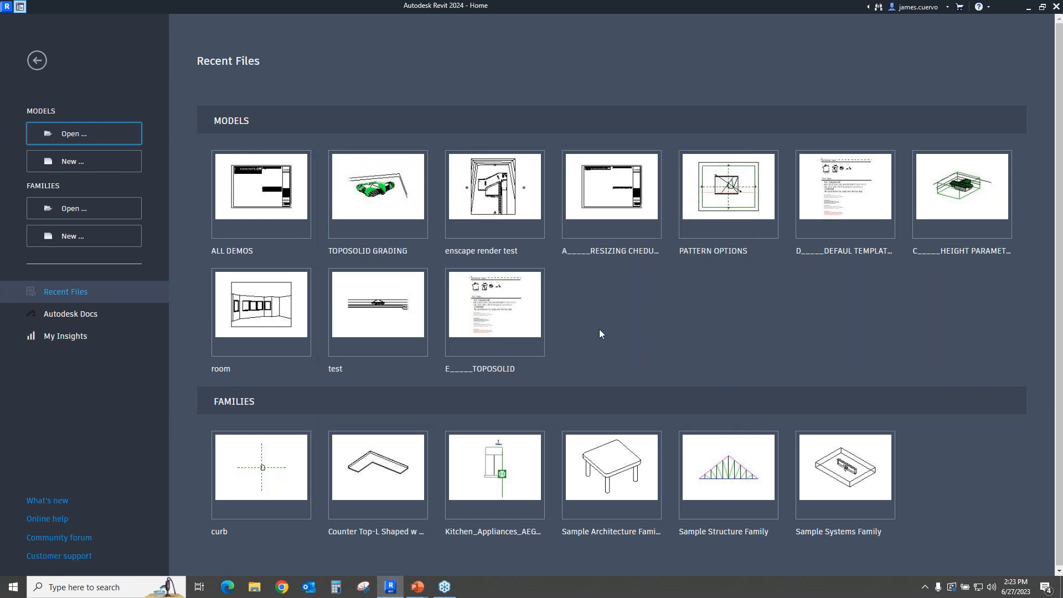
Step: Open the recent PATTERN OPTIONS model in its L1 - Architectural reflected ceiling plan
{"action": "left_click", "coordinate": [733, 237]}
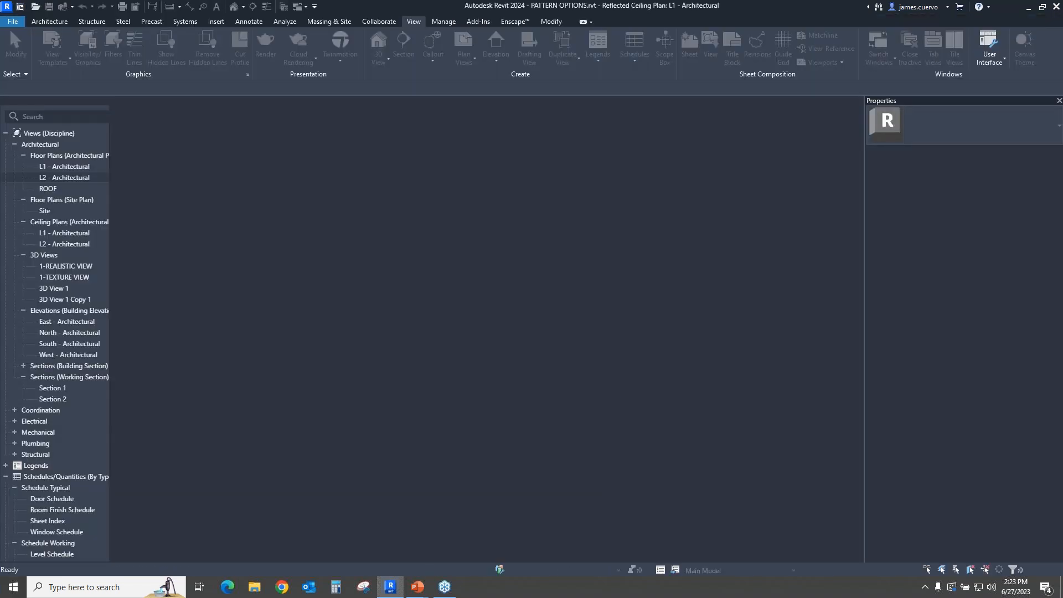
{"action": "scroll", "coordinate": [595, 307], "scroll_direction": "up", "scroll_amount": 3}
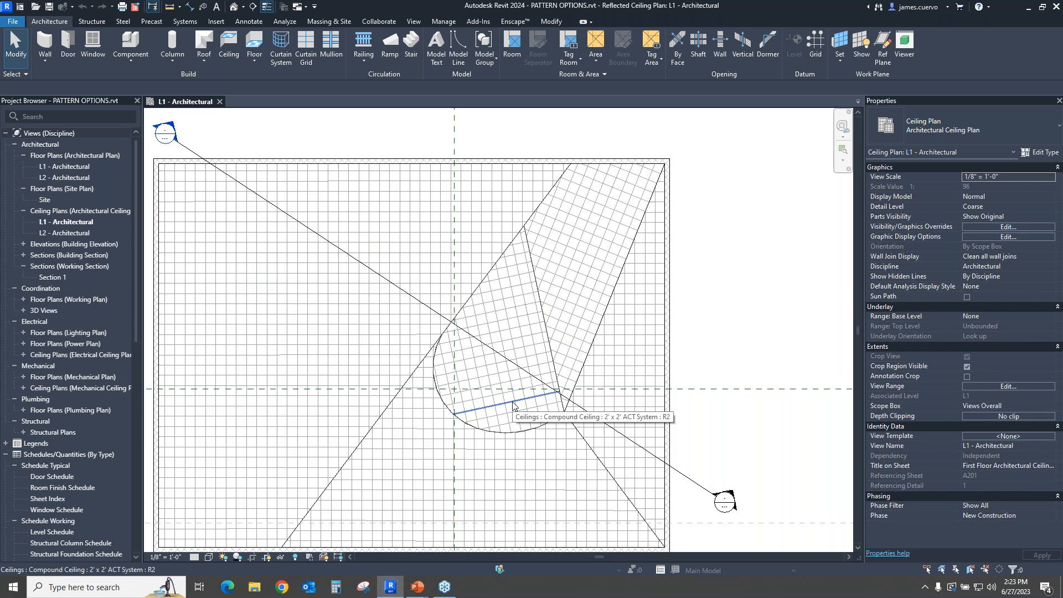
Step: Go to the view of the diagonal section marker to examine the ceiling slopes, and return to the L1 - Architectural ceiling plan
{"action": "right_click", "coordinate": [737, 498]}
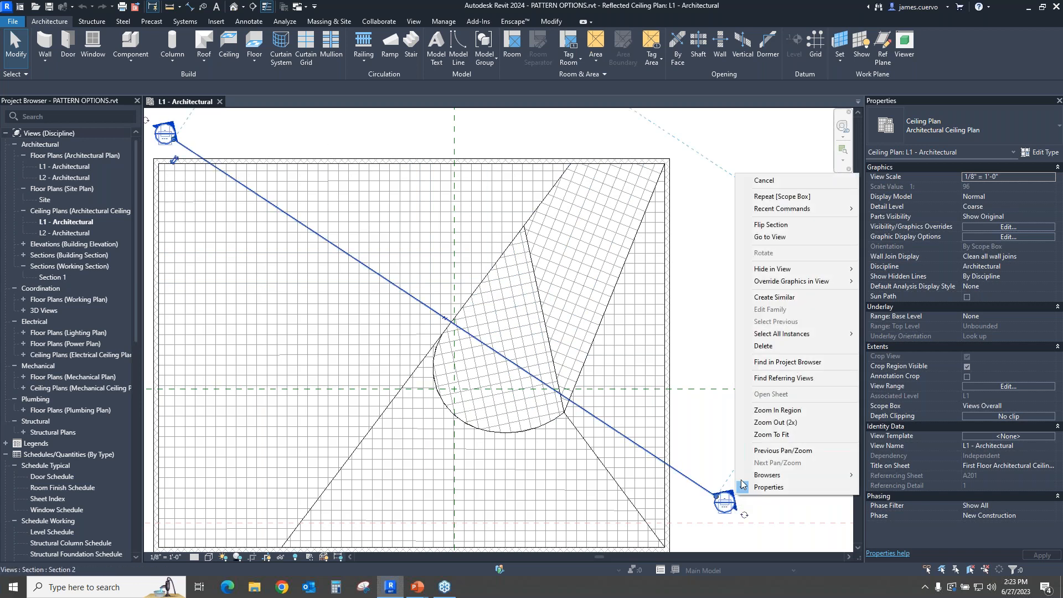
{"action": "left_click", "coordinate": [761, 237]}
{"action": "scroll", "coordinate": [554, 344], "scroll_direction": "up", "scroll_amount": 3}
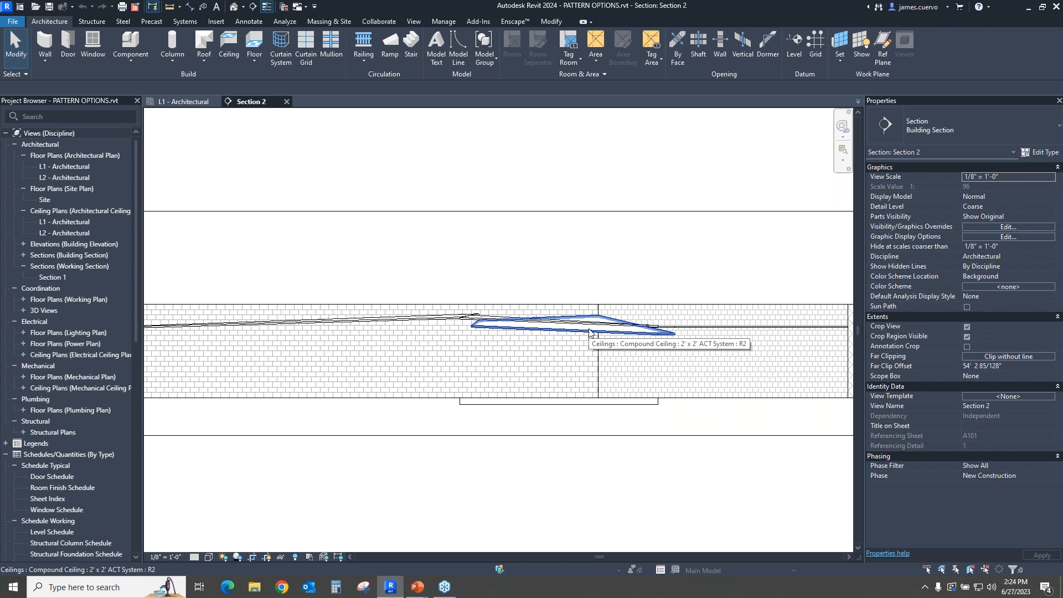
{"action": "left_click", "coordinate": [184, 102]}
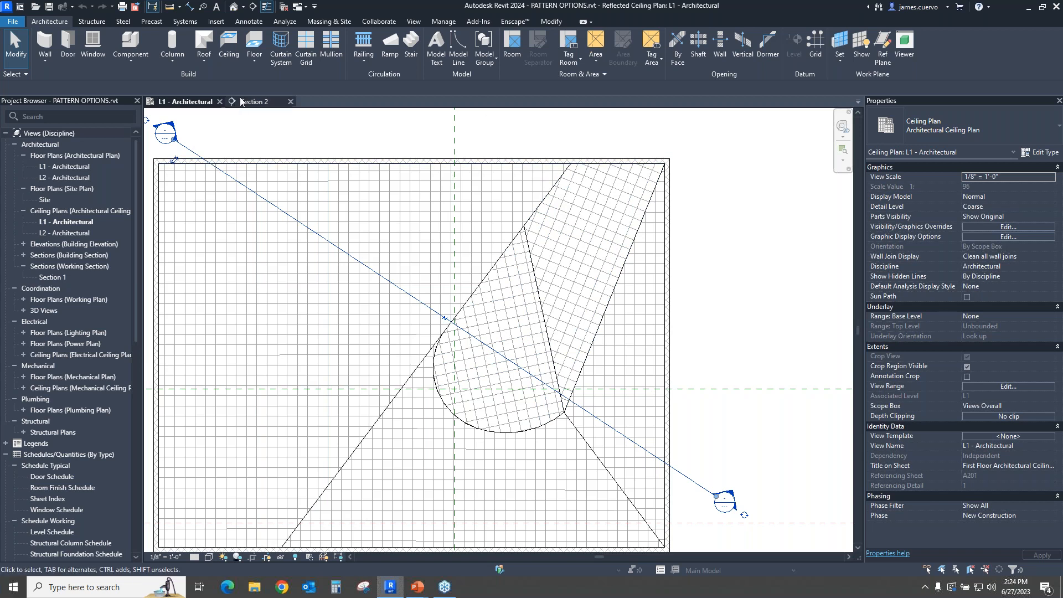
Step: Start Align with the pattern option Selected Face and align a grid line of the rounded ceiling to the large adjacent ceiling's horizontal grid line
{"action": "left_click", "coordinate": [552, 22]}
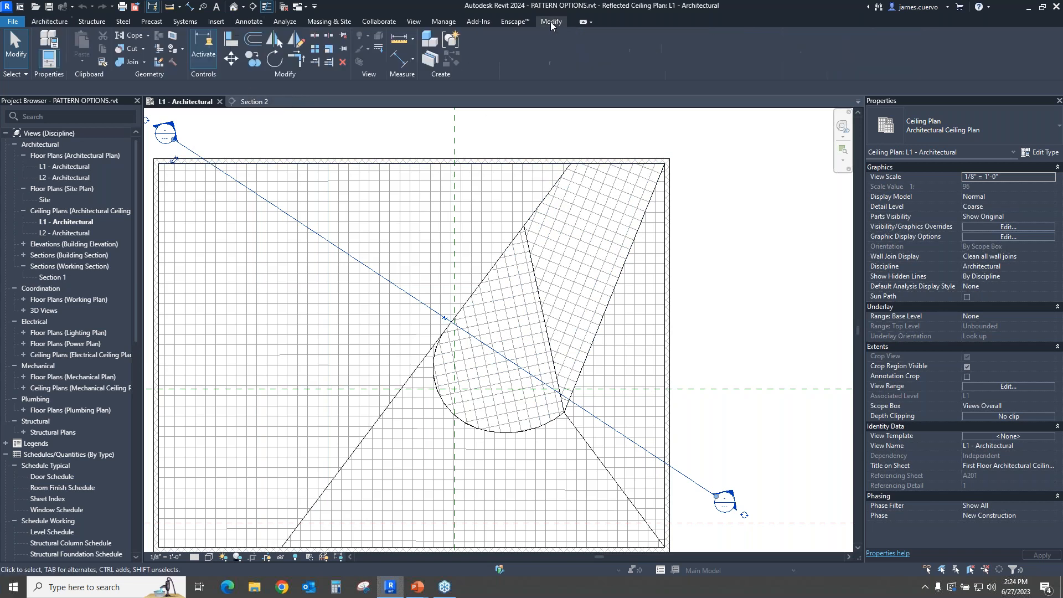
{"action": "left_click", "coordinate": [232, 45]}
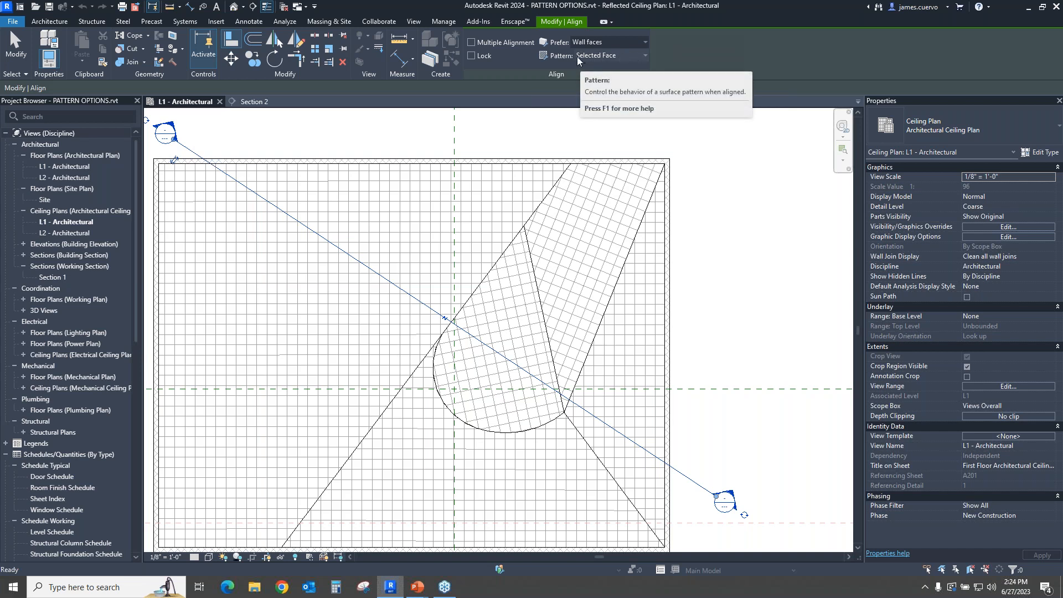
{"action": "left_click", "coordinate": [630, 56]}
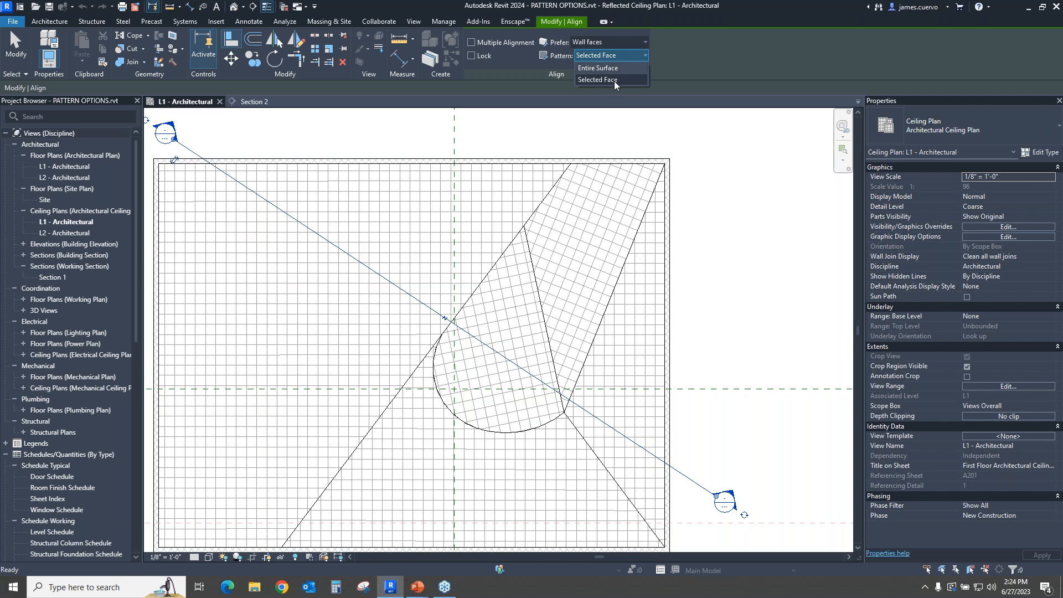
{"action": "left_click", "coordinate": [690, 67]}
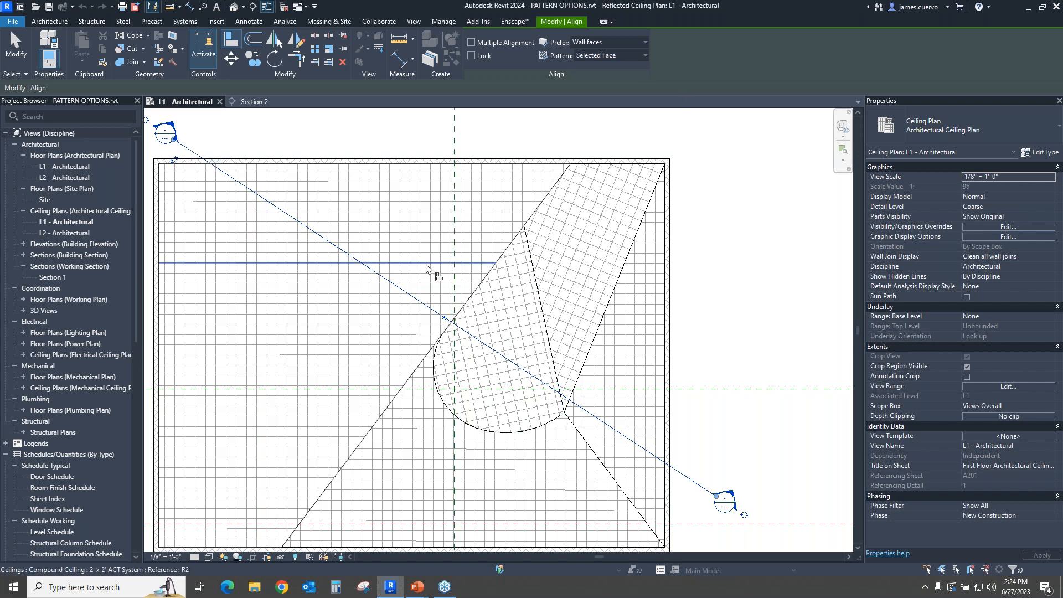
{"action": "left_click", "coordinate": [429, 263]}
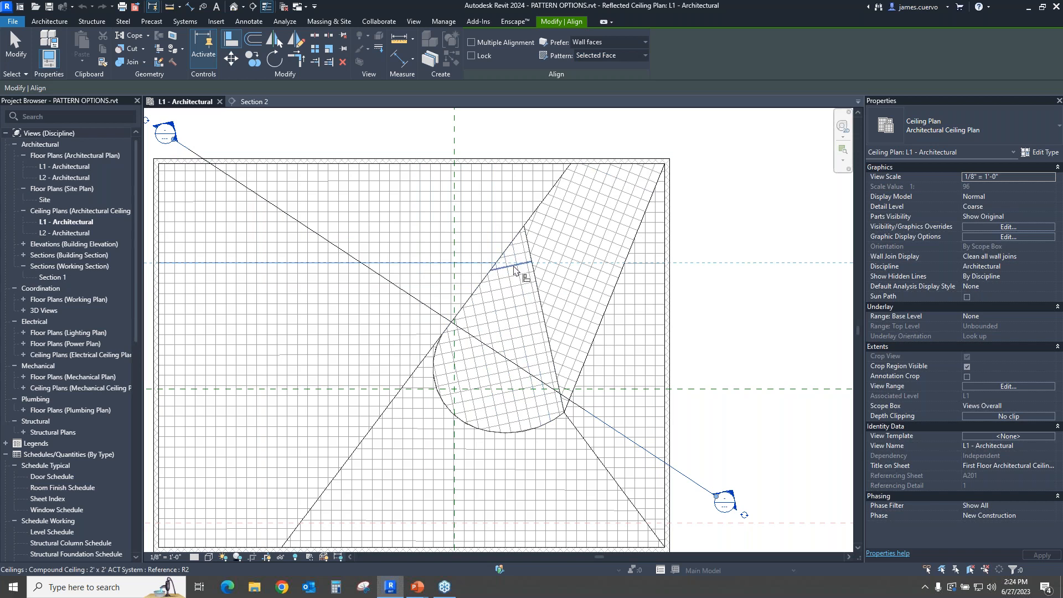
{"action": "left_click", "coordinate": [511, 270]}
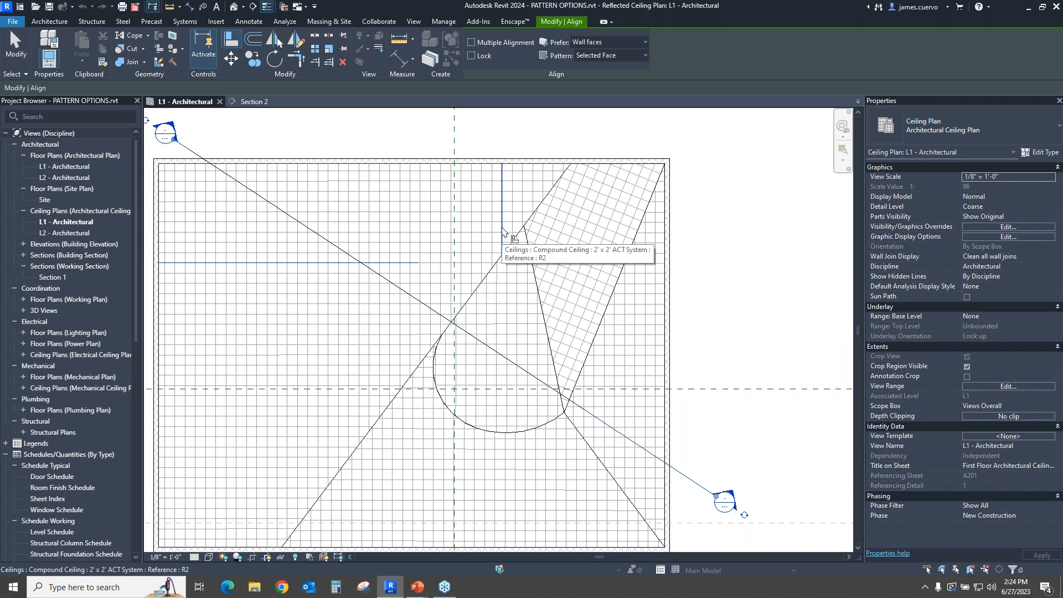
Step: Align the rounded ceiling's vertical and horizontal grid lines with the matching grid lines of the large adjacent ceiling
{"action": "left_click", "coordinate": [503, 231]}
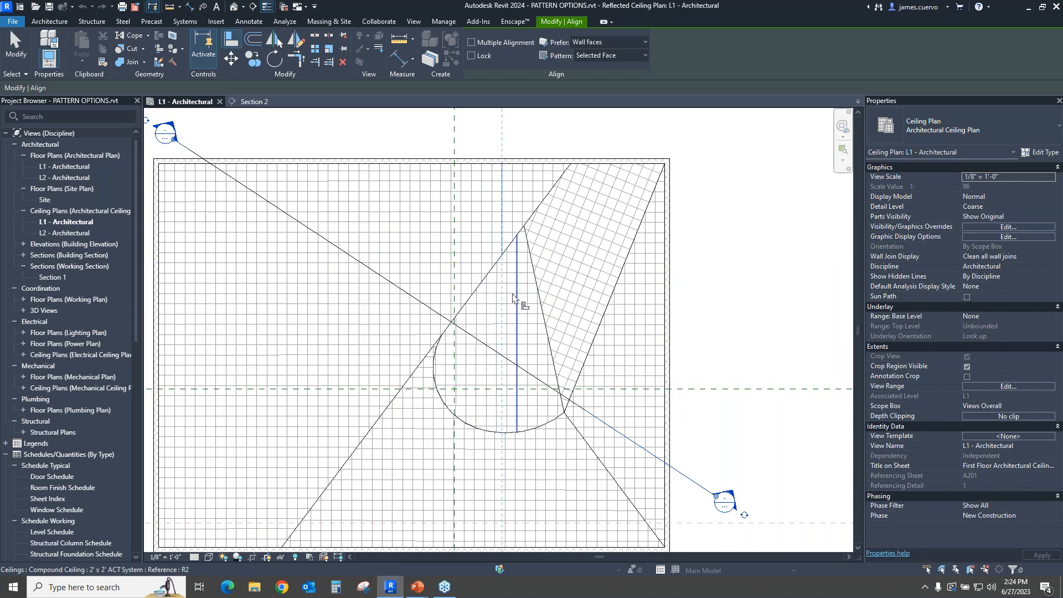
{"action": "left_click", "coordinate": [508, 299]}
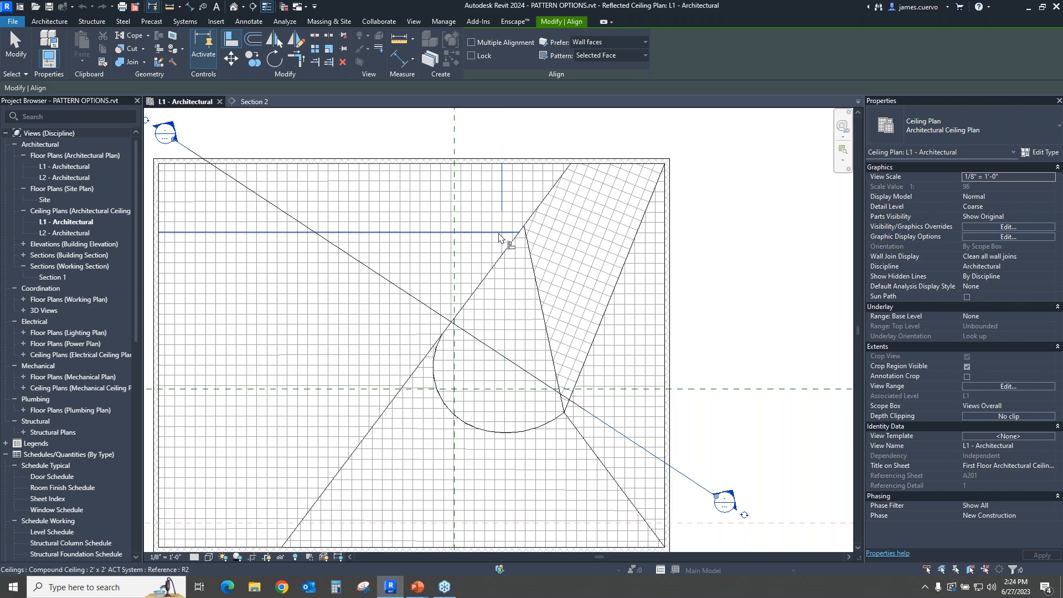
{"action": "left_click", "coordinate": [504, 244]}
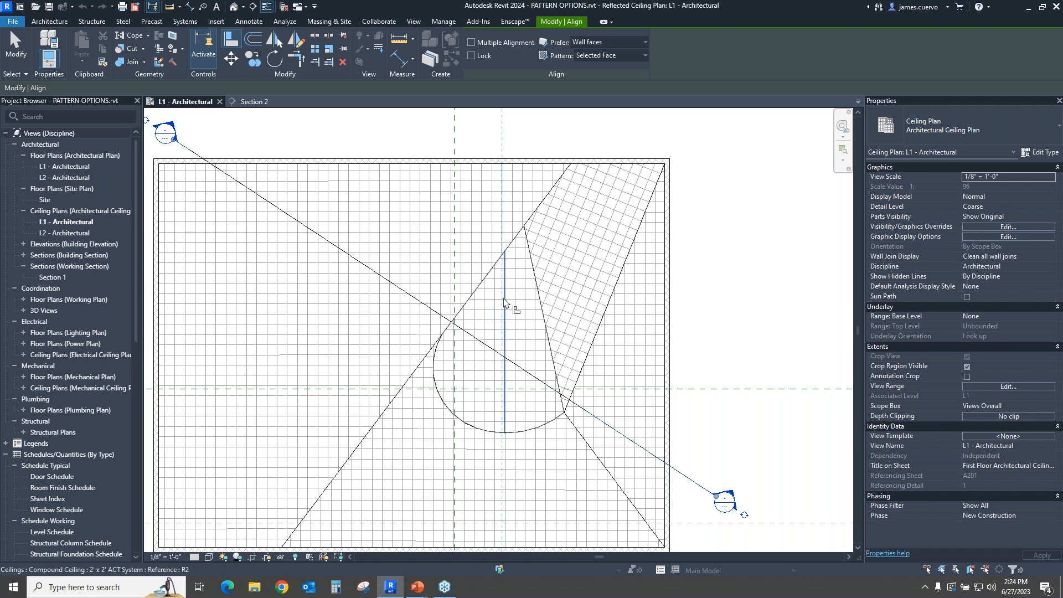
{"action": "left_click", "coordinate": [505, 308]}
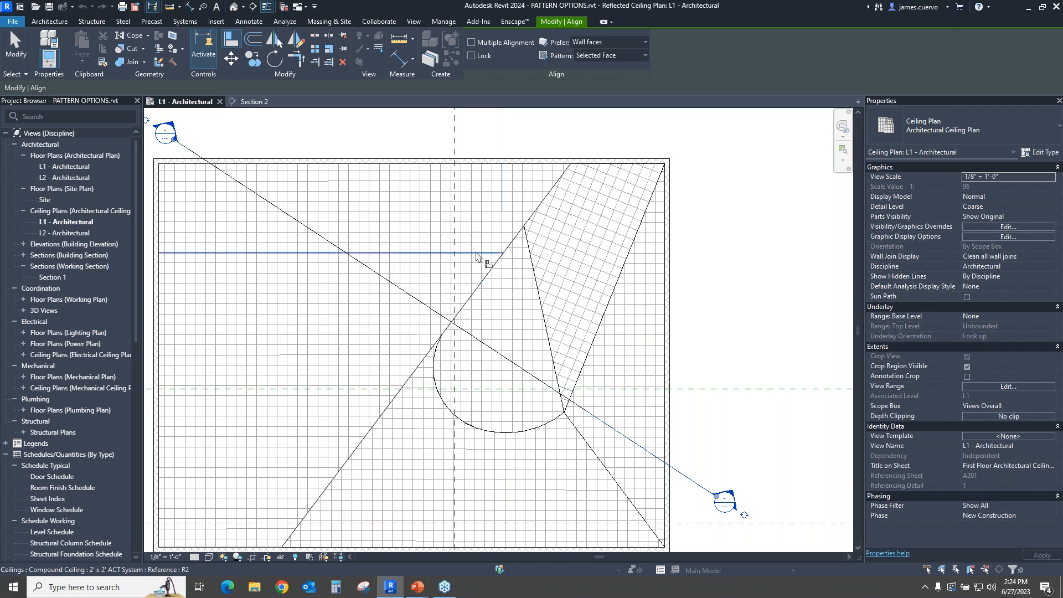
{"action": "left_click", "coordinate": [487, 253]}
{"action": "left_click", "coordinate": [510, 264]}
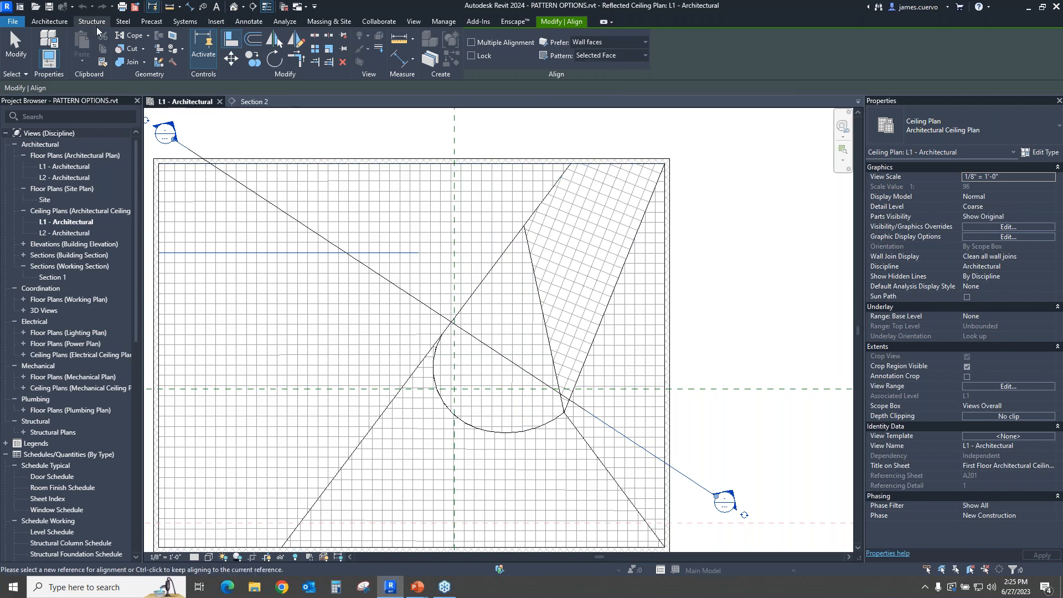
Step: Exit Align and undo the last two pattern alignments
{"action": "key", "text": "Escape"}
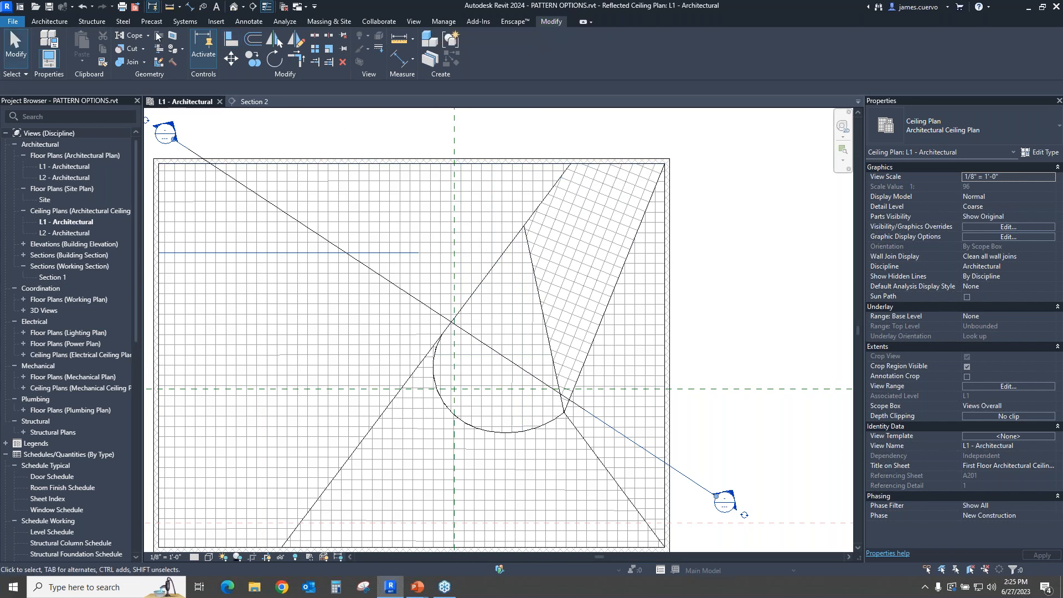
{"action": "left_click", "coordinate": [78, 7]}
{"action": "left_click", "coordinate": [78, 8]}
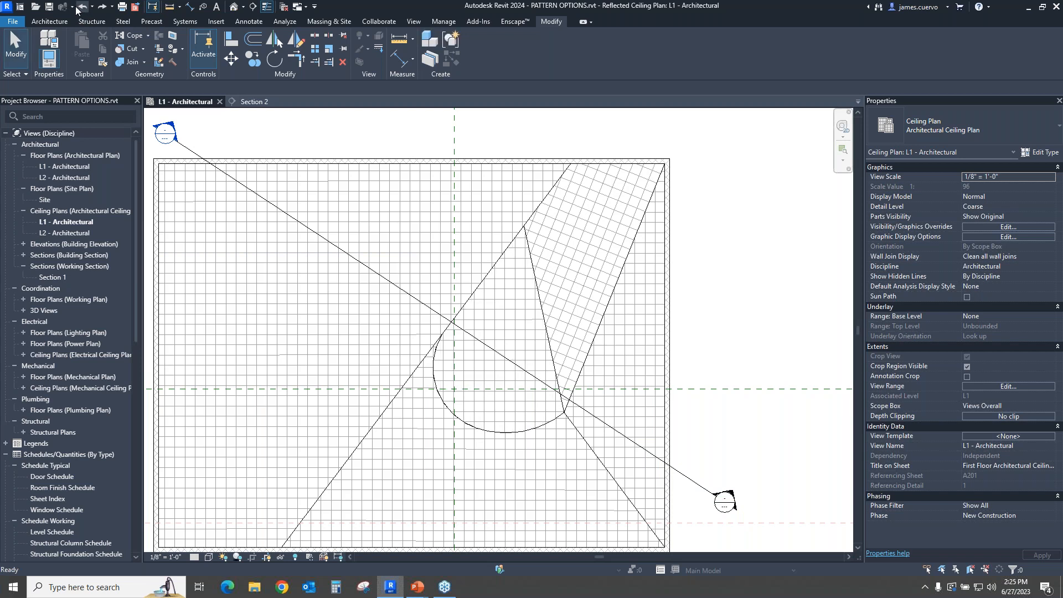
Step: Restart Align with the pattern option Entire Surface and align the rounded ceiling's grid to its straight slanted edge
{"action": "left_click", "coordinate": [234, 43]}
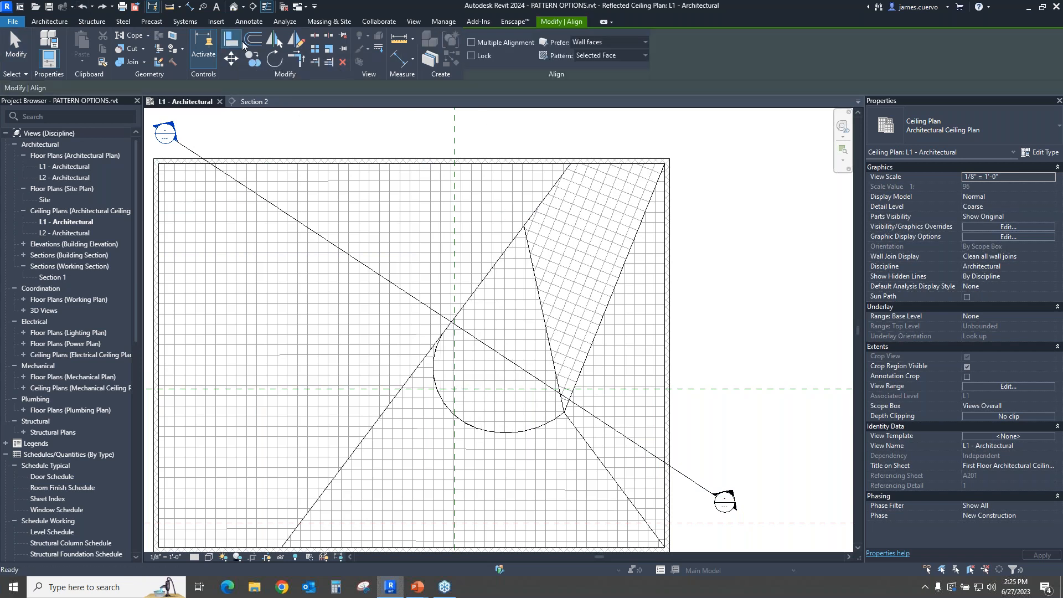
{"action": "left_click", "coordinate": [631, 57]}
{"action": "left_click", "coordinate": [613, 69]}
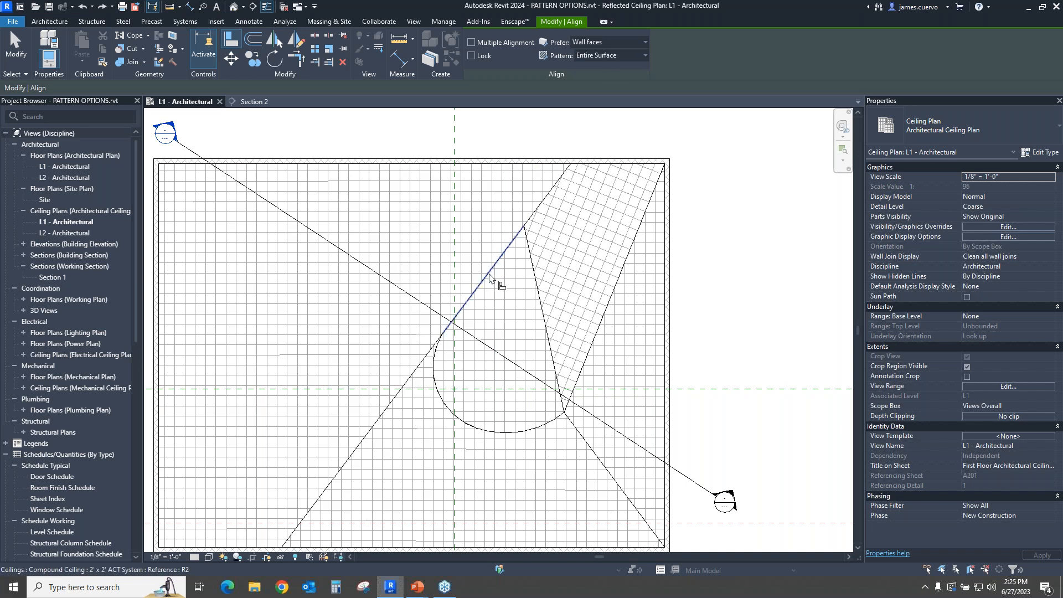
{"action": "left_click", "coordinate": [489, 274]}
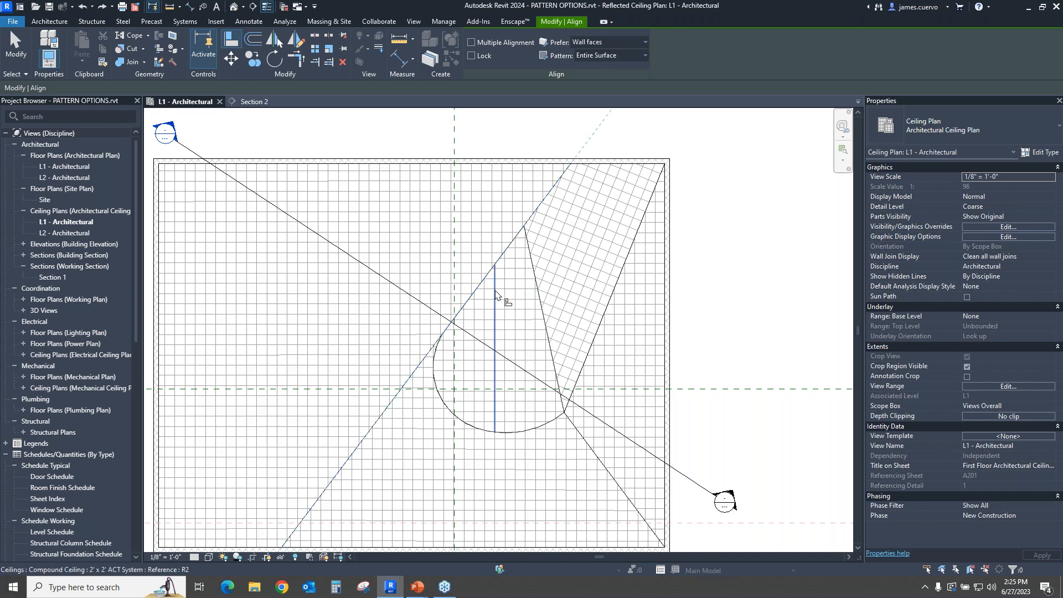
{"action": "left_click", "coordinate": [495, 296]}
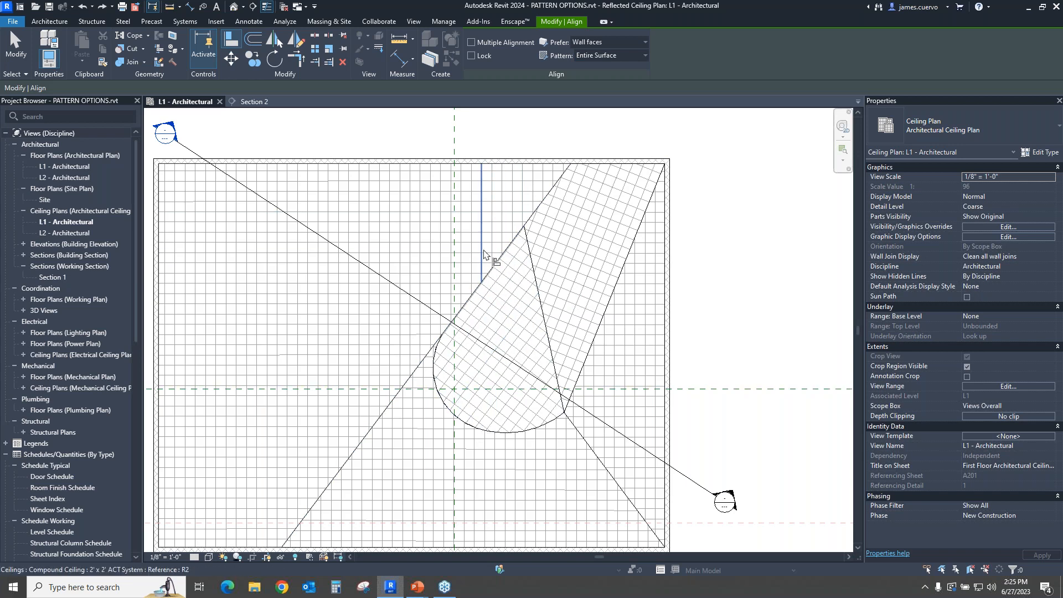
Step: Align the rounded ceiling's slanted grid with a vertical grid line of the large adjacent ceiling and check the pattern match along their shared edge
{"action": "left_click", "coordinate": [482, 254]}
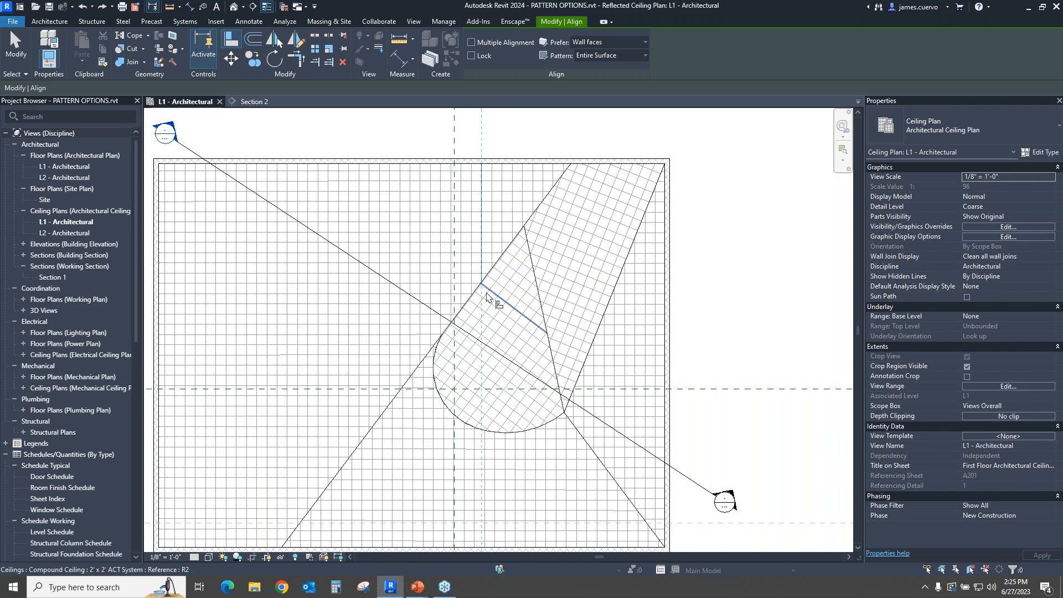
{"action": "left_click", "coordinate": [494, 306]}
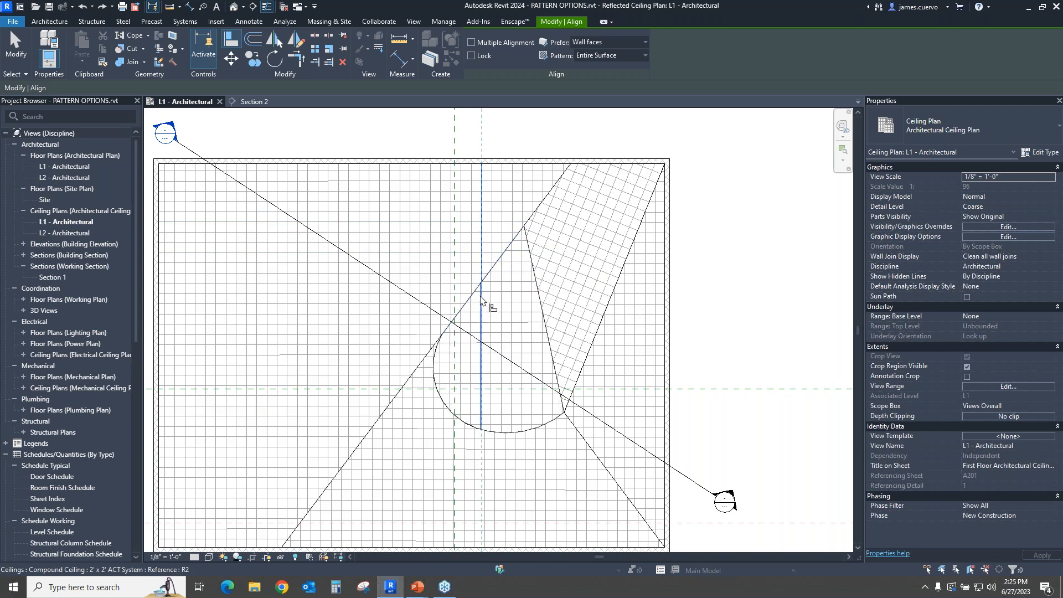
{"action": "scroll", "coordinate": [485, 302], "scroll_direction": "up", "scroll_amount": 4}
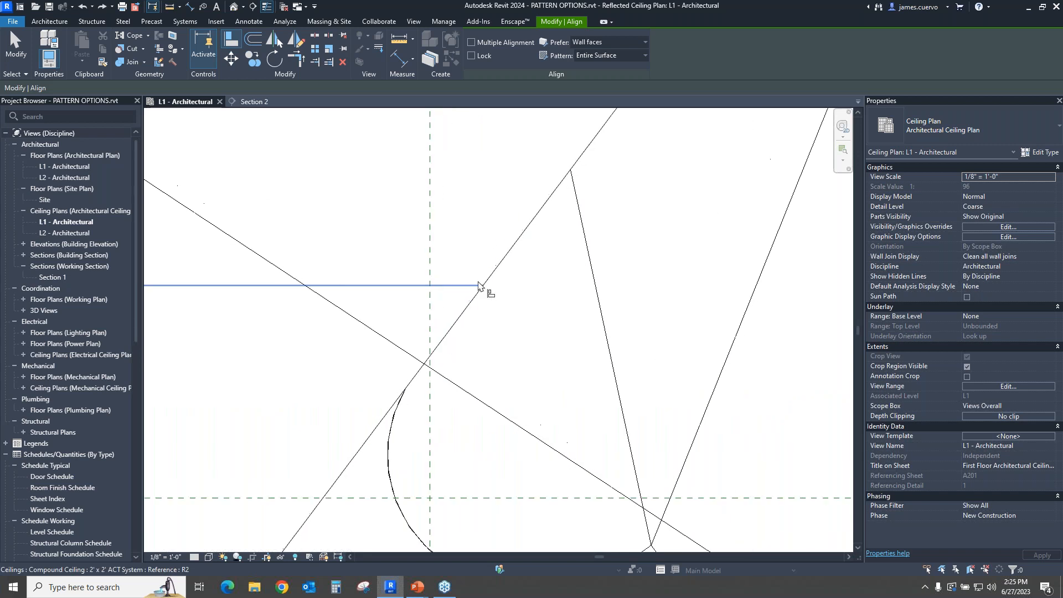
{"action": "left_click", "coordinate": [471, 286]}
{"action": "scroll", "coordinate": [474, 286], "scroll_direction": "up", "scroll_amount": 2}
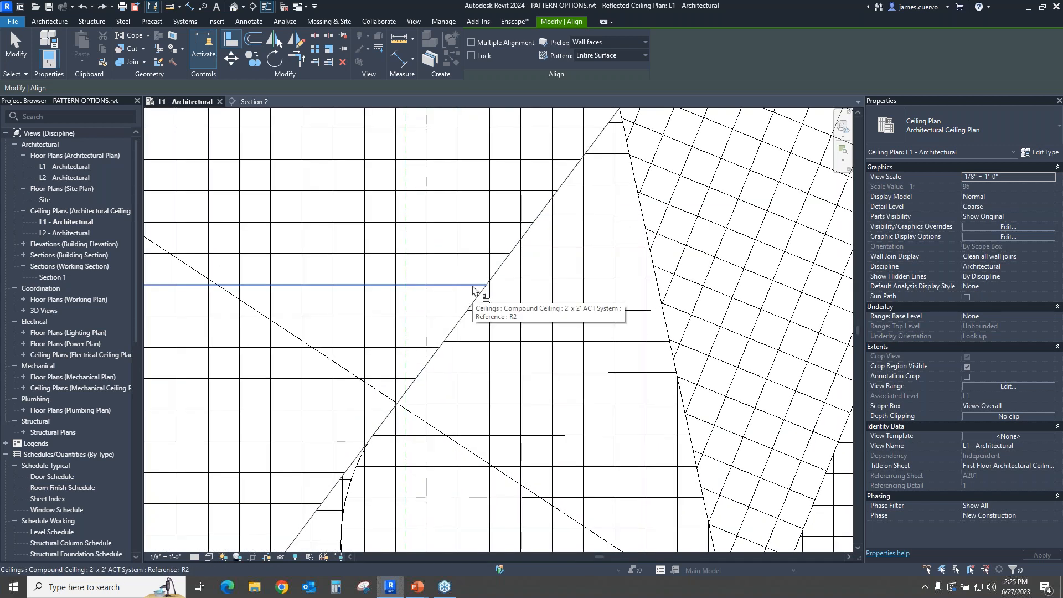
{"action": "scroll", "coordinate": [509, 285], "scroll_direction": "down", "scroll_amount": 6}
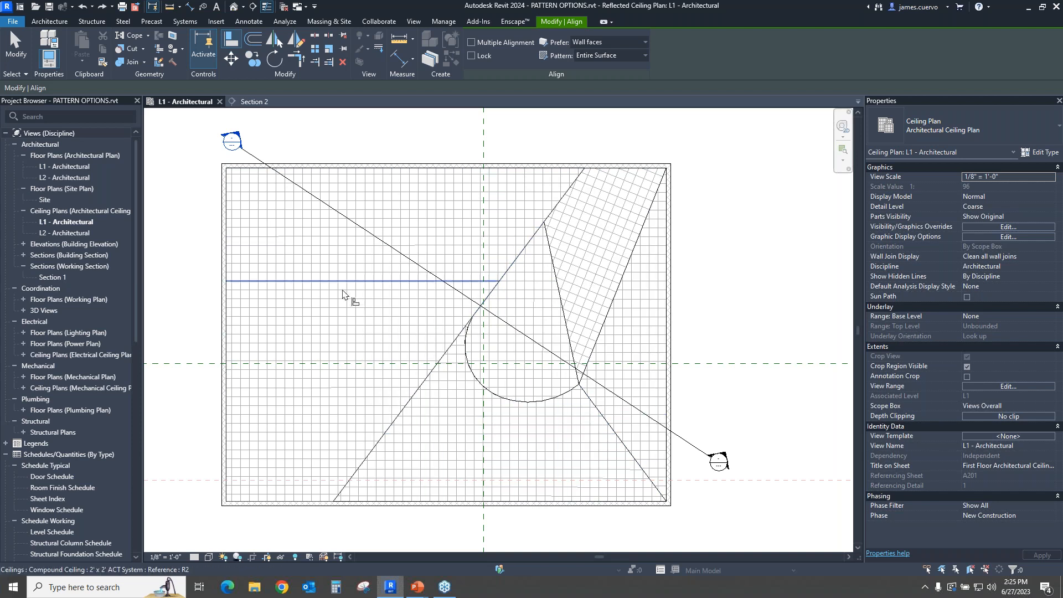
{"action": "left_click", "coordinate": [551, 434]}
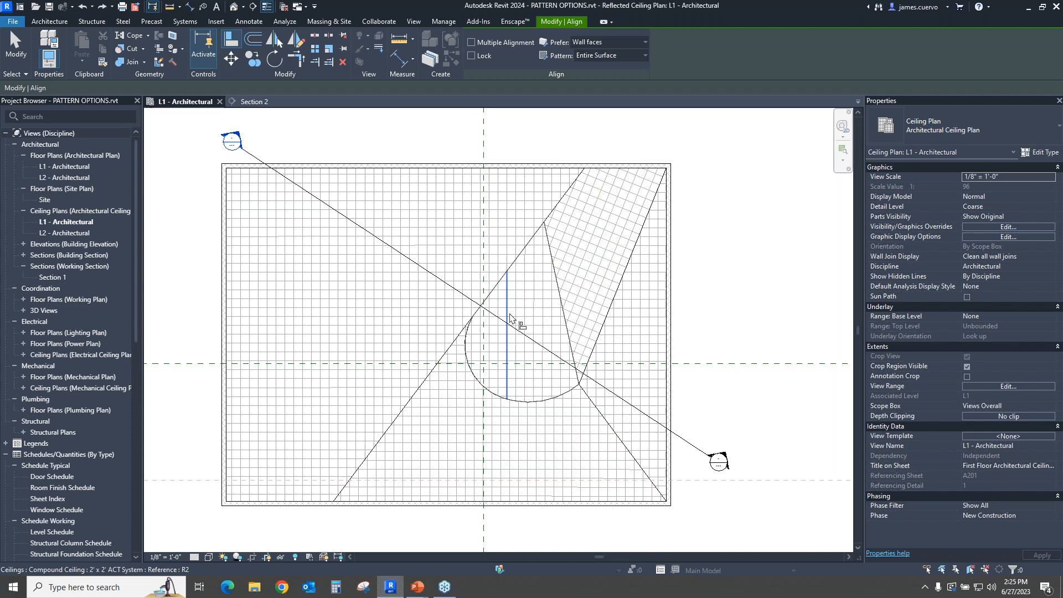
Step: Switch to the PowerPoint slide show, present the slide on setting revisions to multiple sheets, and return to Revit
{"action": "key", "text": "alt+Tab"}
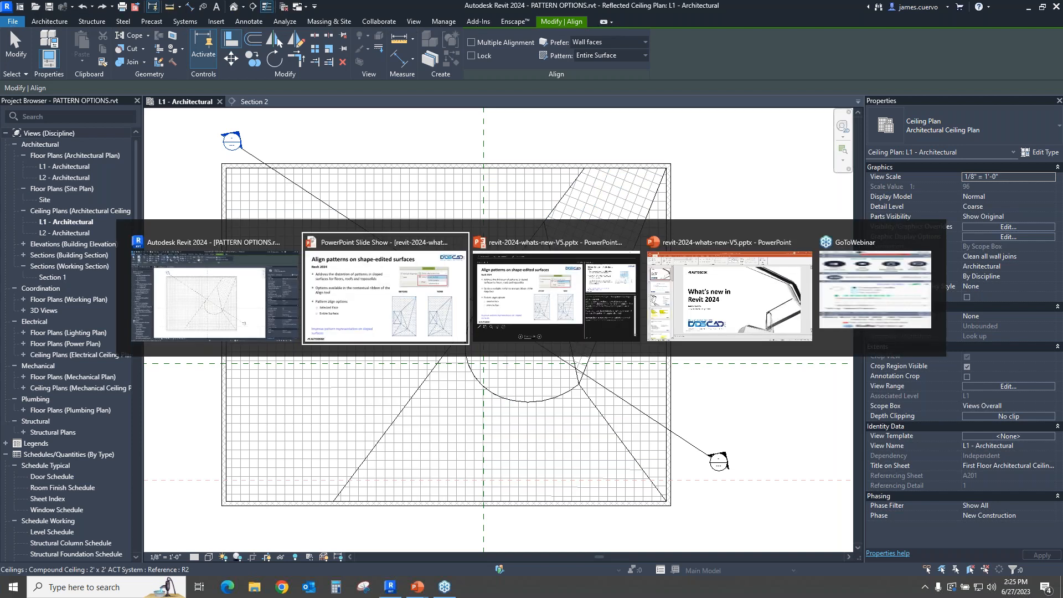
{"action": "left_click", "coordinate": [511, 306]}
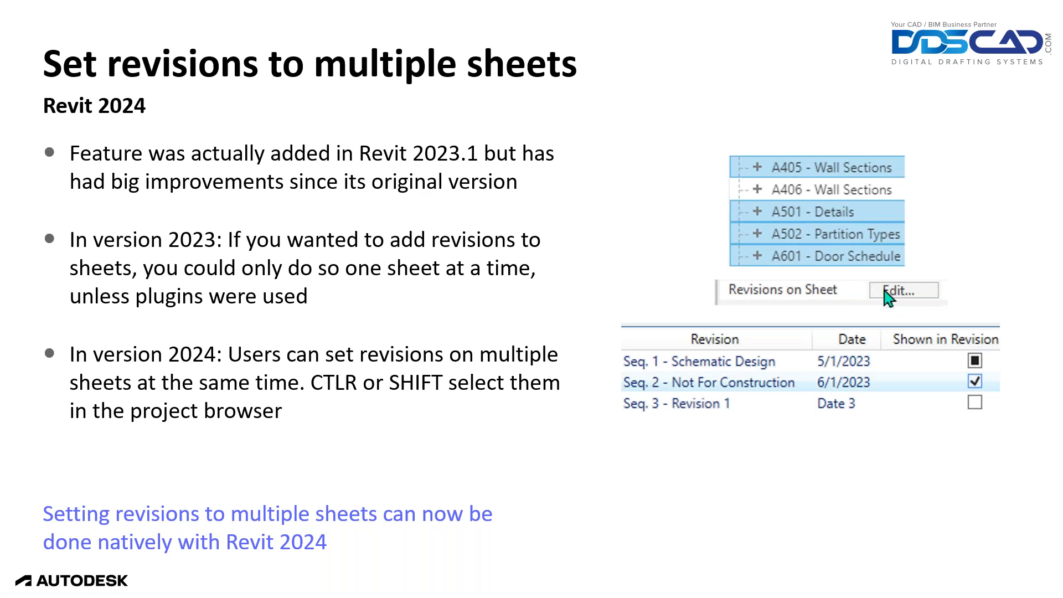
{"action": "key", "text": "alt+Tab"}
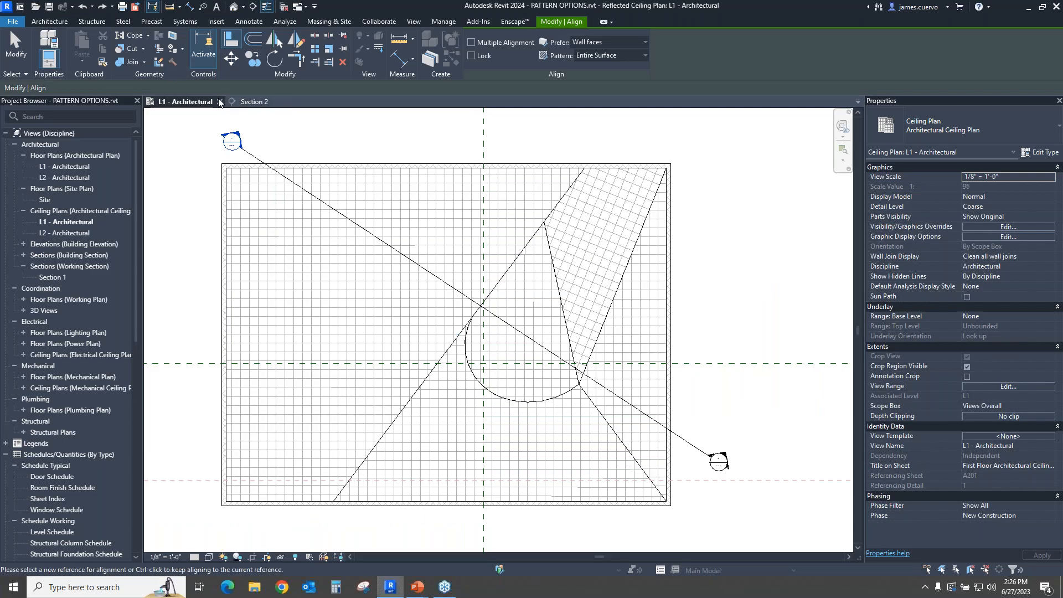
Step: Close the PATTERN OPTIONS model without saving and open the recent model ALL DEMOS
{"action": "left_click", "coordinate": [220, 102]}
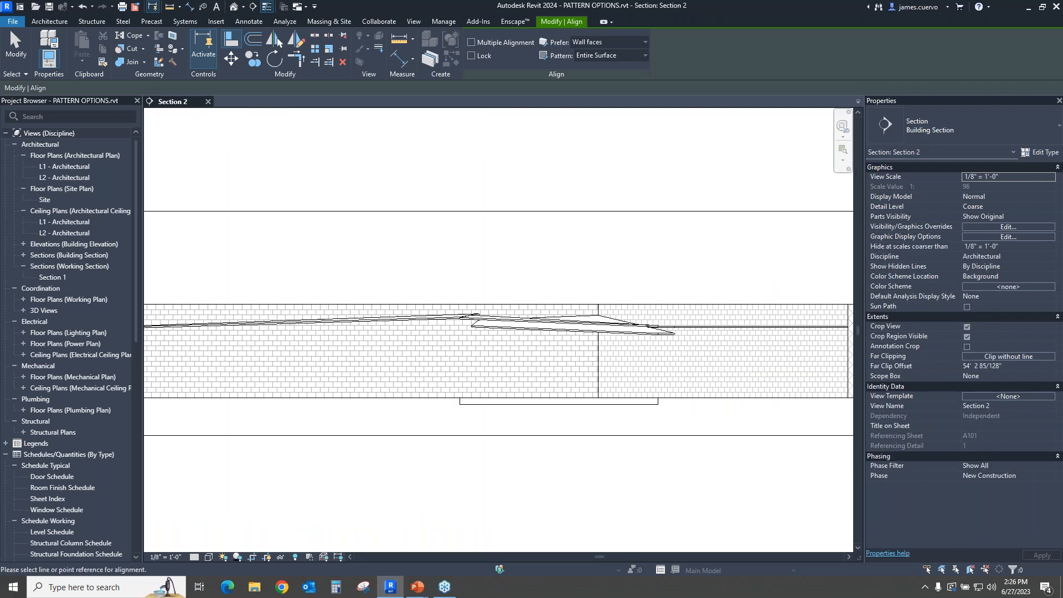
{"action": "left_click", "coordinate": [207, 102]}
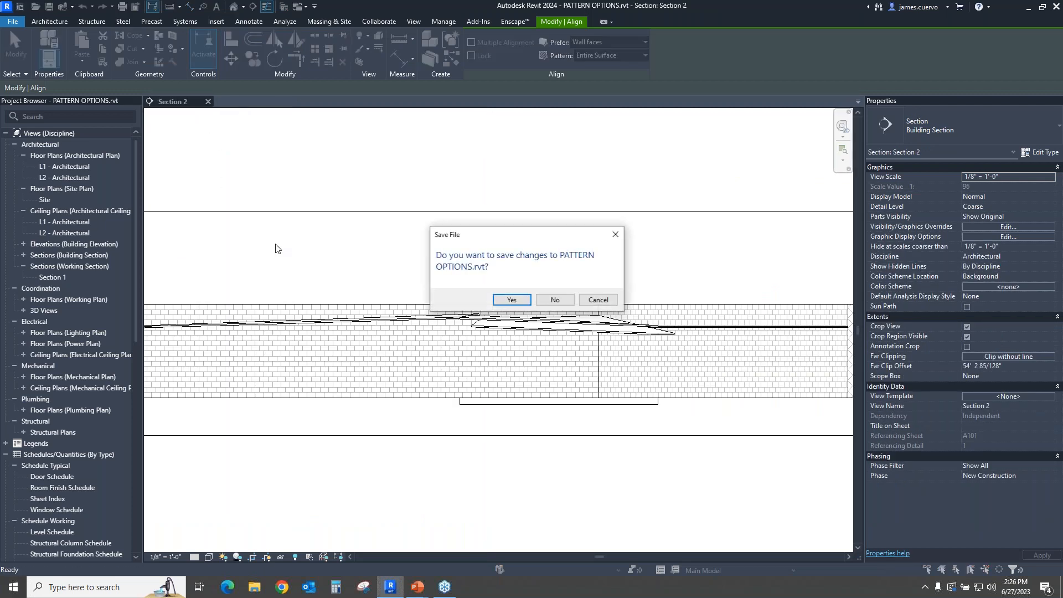
{"action": "left_click", "coordinate": [559, 300]}
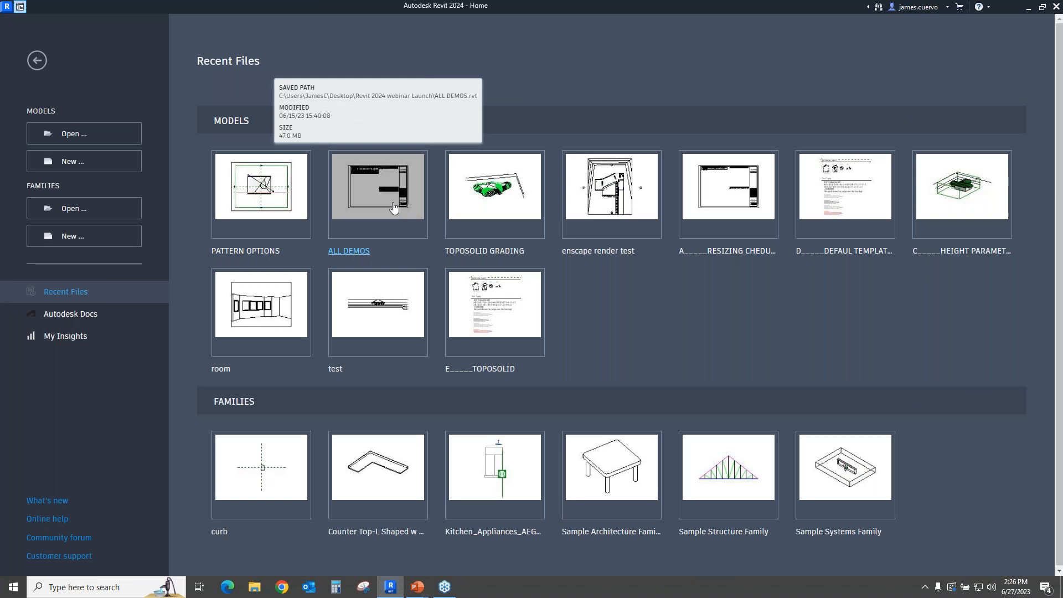
{"action": "left_click", "coordinate": [392, 206]}
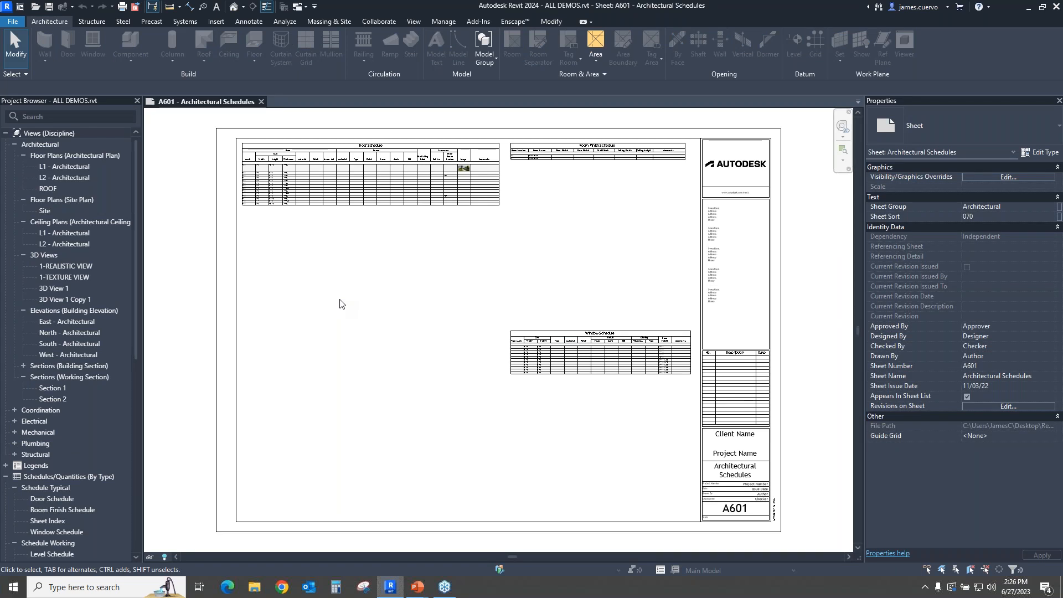
Step: Open the L1 - Architectural and L2 - Architectural floor plans
{"action": "double_click", "coordinate": [65, 168]}
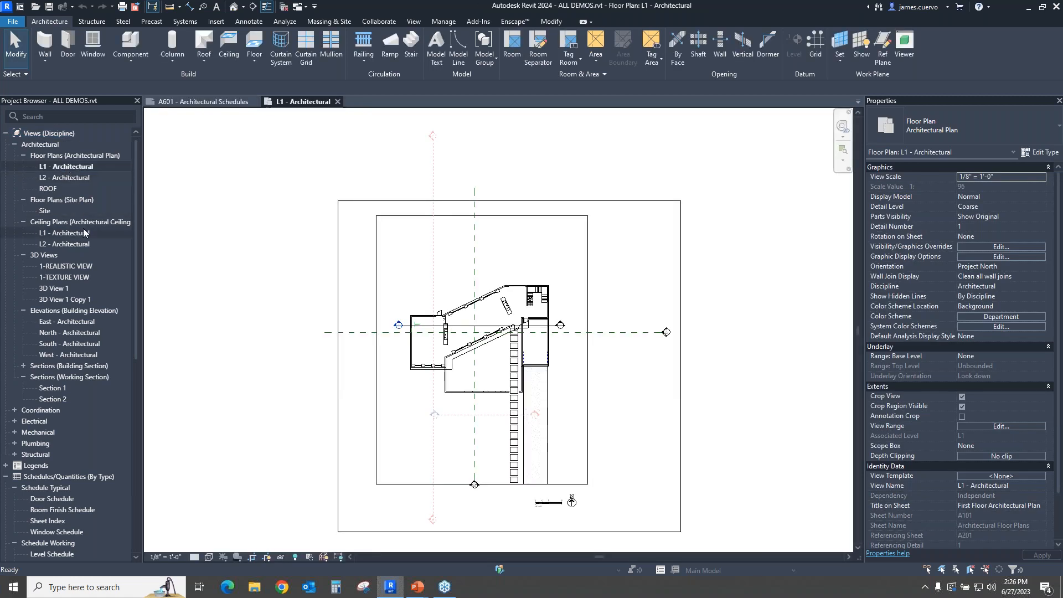
{"action": "left_click", "coordinate": [74, 169]}
{"action": "double_click", "coordinate": [75, 176]}
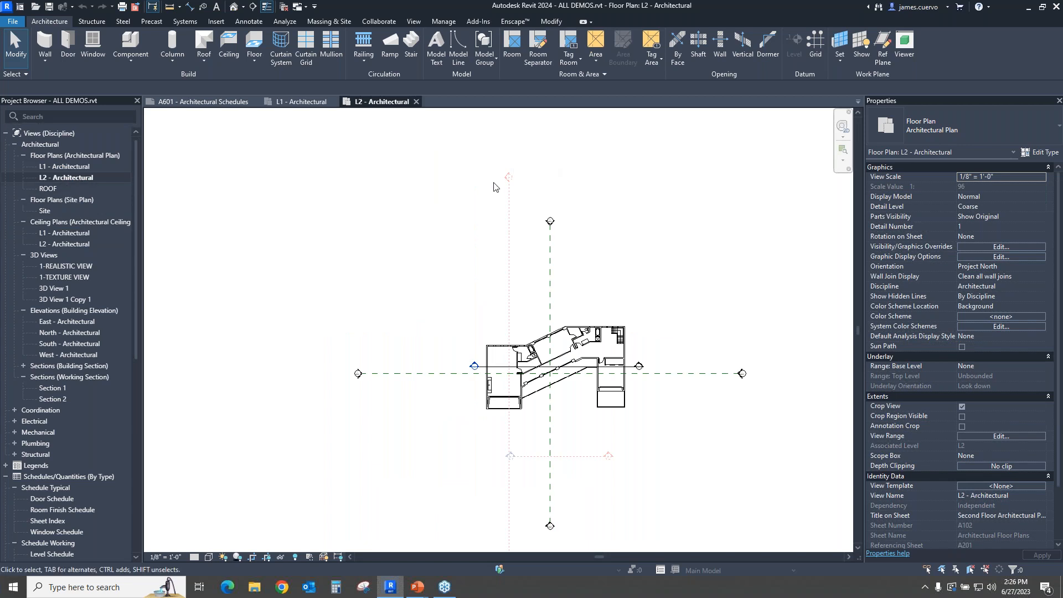
Step: Draw a rectangular revision cloud around the stair area at the building's upper right corner in the L2 plan
{"action": "scroll", "coordinate": [596, 327], "scroll_direction": "up", "scroll_amount": 3}
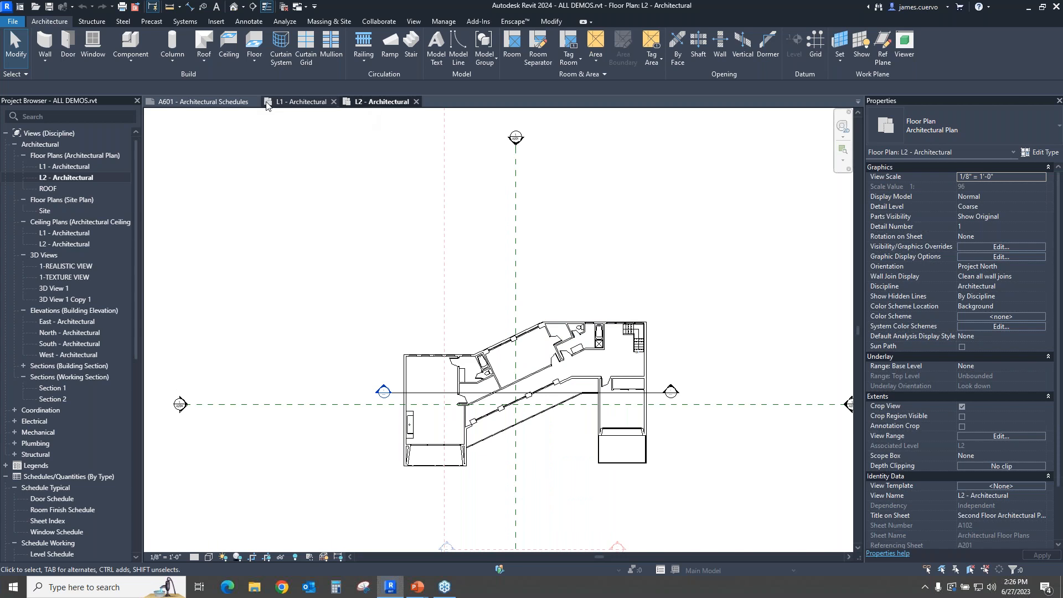
{"action": "left_click", "coordinate": [249, 22]}
{"action": "left_click", "coordinate": [386, 46]}
{"action": "left_click", "coordinate": [585, 299]}
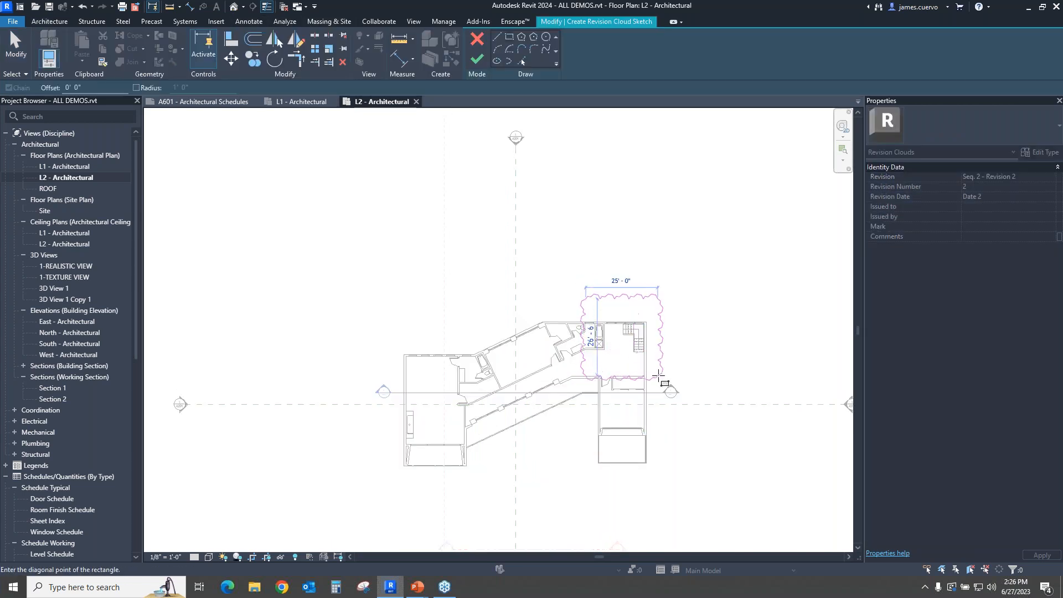
{"action": "left_click", "coordinate": [670, 382]}
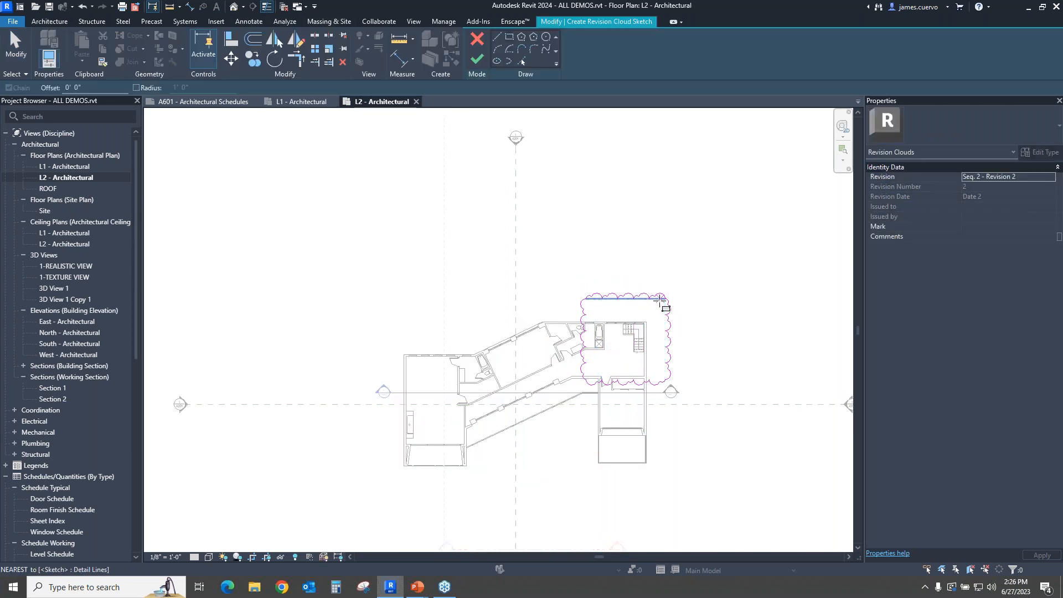
{"action": "left_click", "coordinate": [477, 59]}
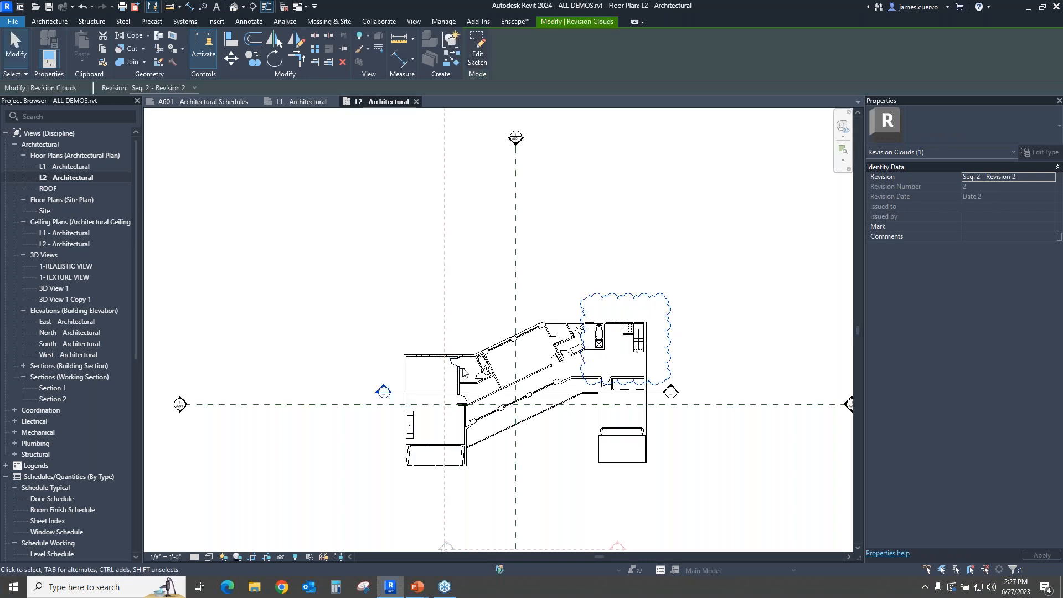
{"action": "left_click", "coordinate": [334, 278]}
Step: Draw a rectangular revision cloud around the building's upper right corner in the L1 - Architectural floor plan
{"action": "left_click", "coordinate": [302, 101]}
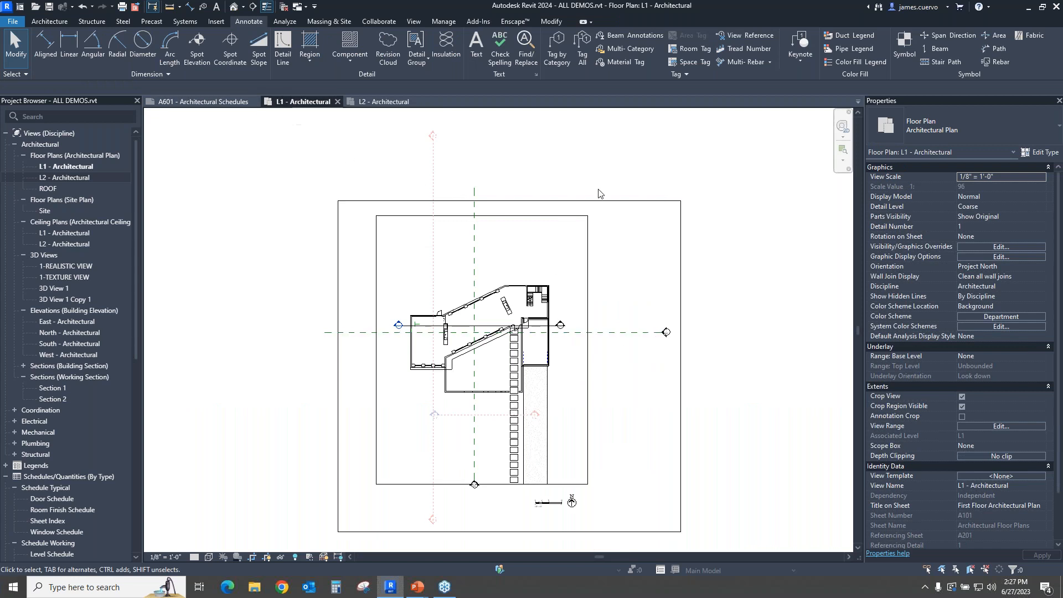
{"action": "left_click", "coordinate": [388, 48]}
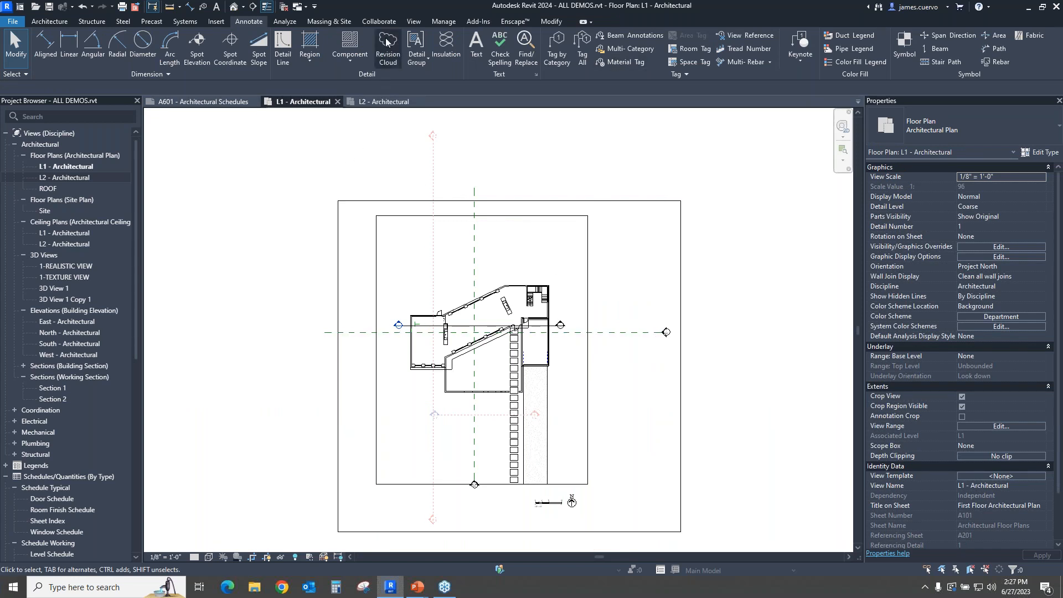
{"action": "left_click", "coordinate": [493, 260]}
{"action": "left_click", "coordinate": [579, 346]}
{"action": "left_click", "coordinate": [477, 58]}
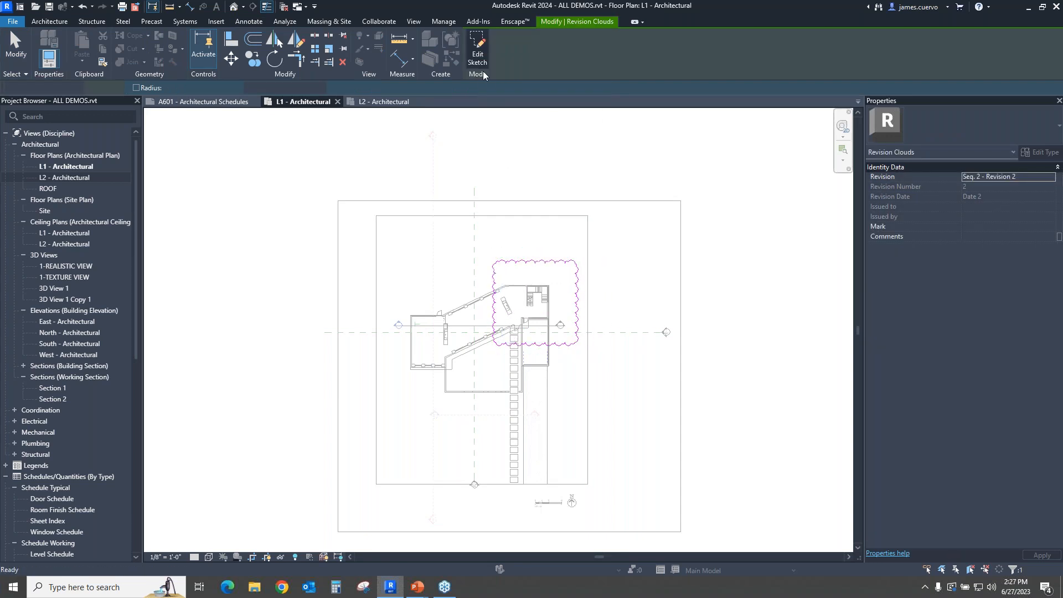
Step: Assign the L1 plan's revision cloud to Seq. 1 - Revision 1
{"action": "left_click", "coordinate": [1041, 176]}
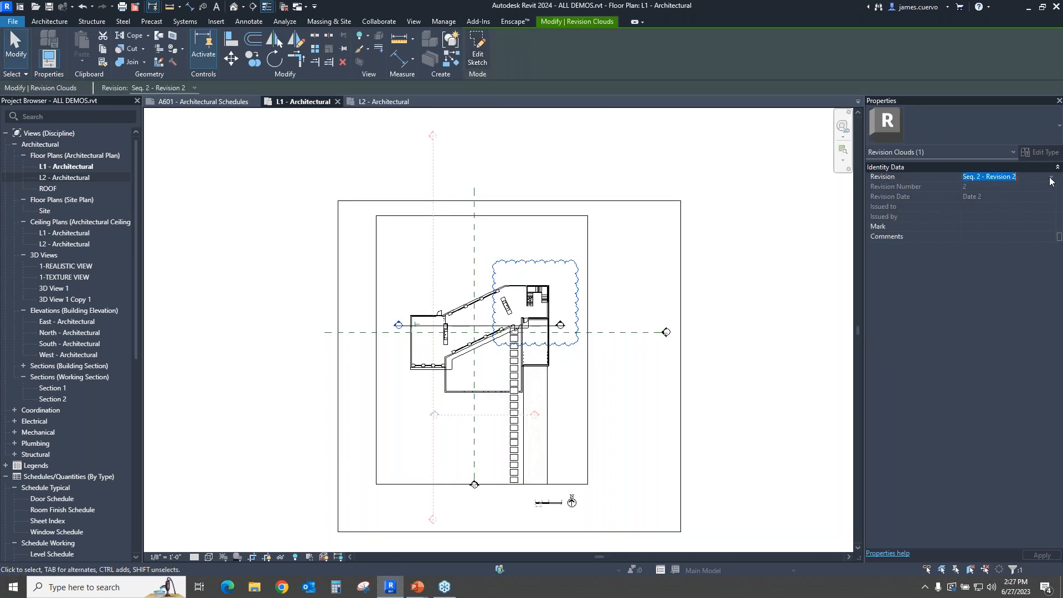
{"action": "left_click", "coordinate": [1051, 177]}
{"action": "left_click", "coordinate": [997, 187]}
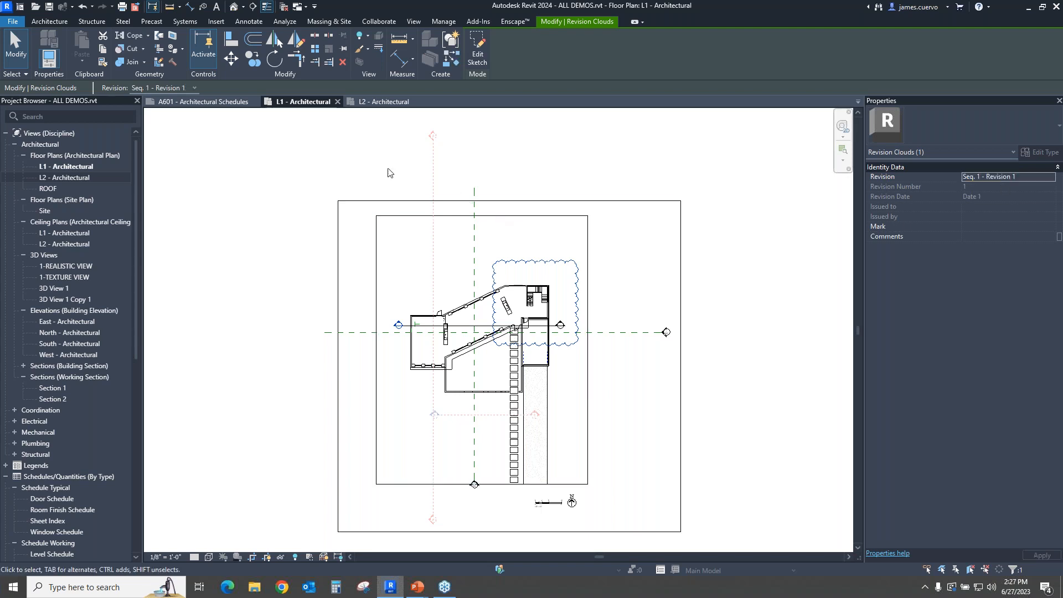
Step: Tag the revision cloud in the L2 - Architectural floor plan with Tag by Category, placing the tag at its upper edge
{"action": "left_click", "coordinate": [384, 102]}
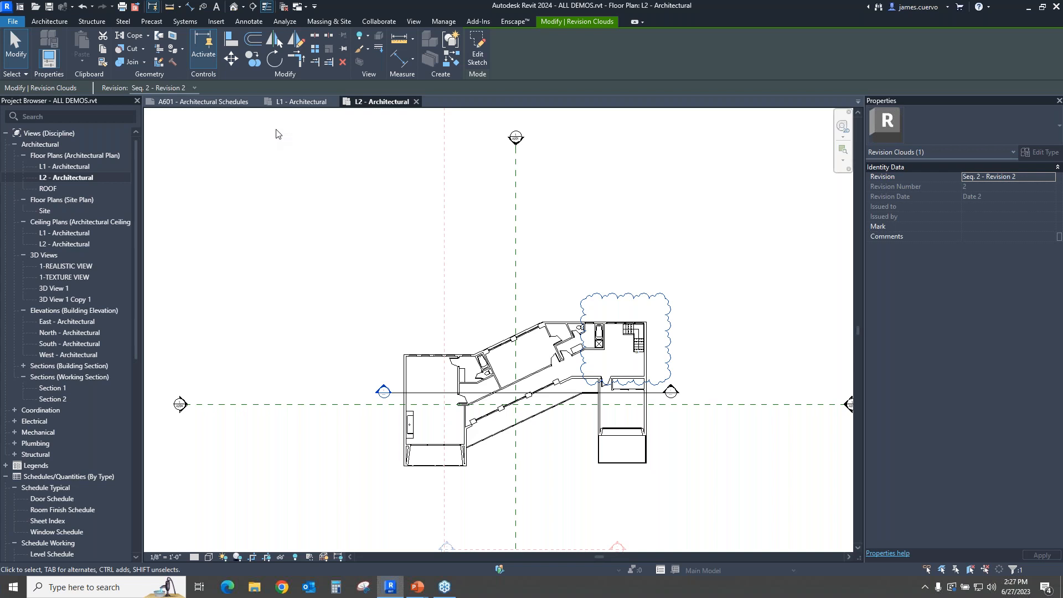
{"action": "key", "text": "t"}
{"action": "key", "text": "g"}
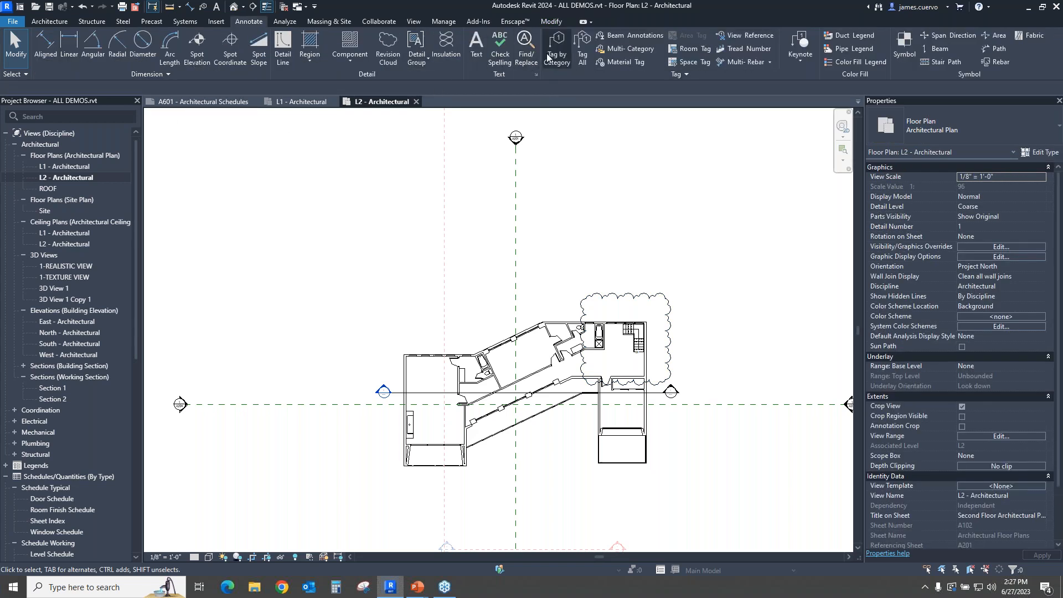
{"action": "left_click", "coordinate": [658, 280]}
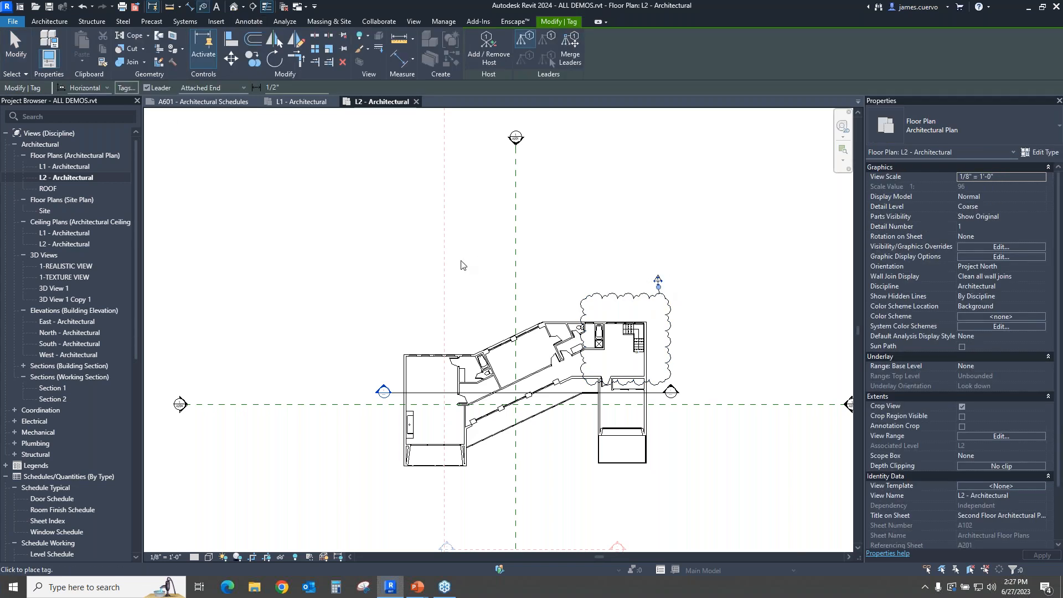
Step: Tag the revision cloud in the L1 - Architectural floor plan with Tag by Category, placing the tag at its upper edge
{"action": "left_click", "coordinate": [302, 101]}
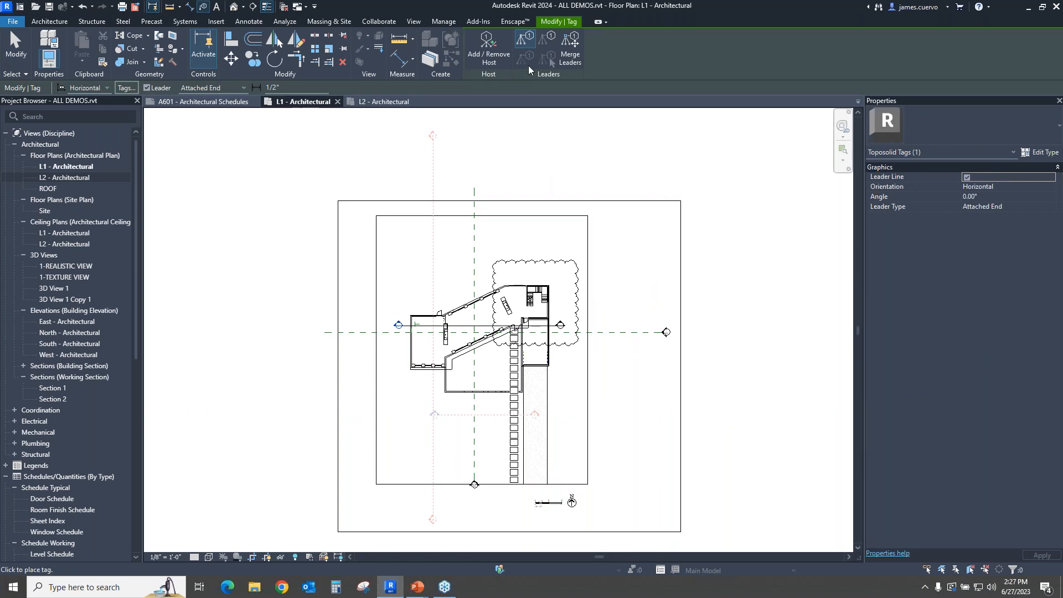
{"action": "key", "text": "Escape"}
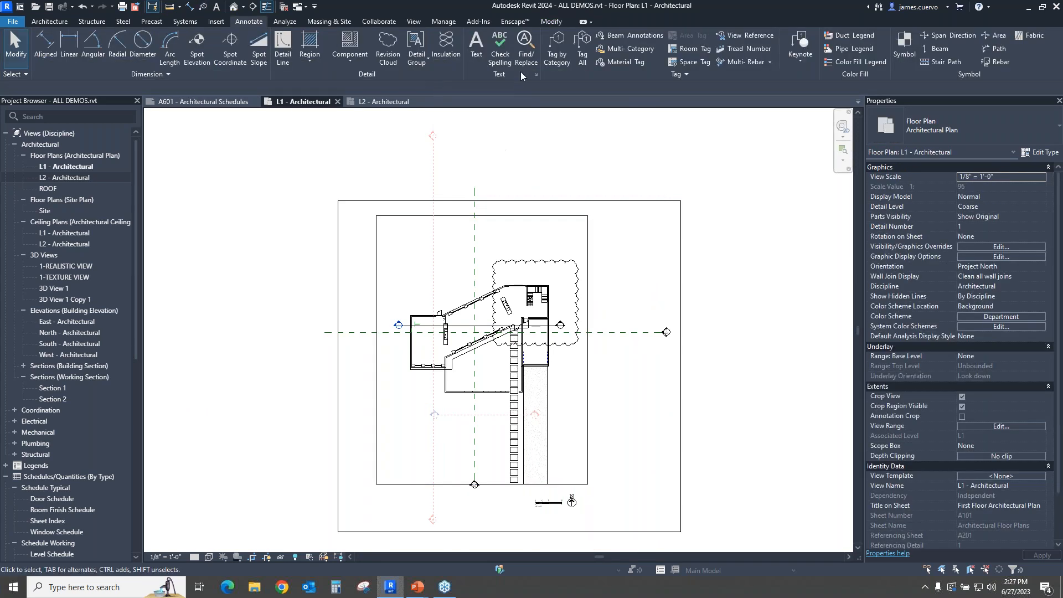
{"action": "left_click", "coordinate": [568, 55]}
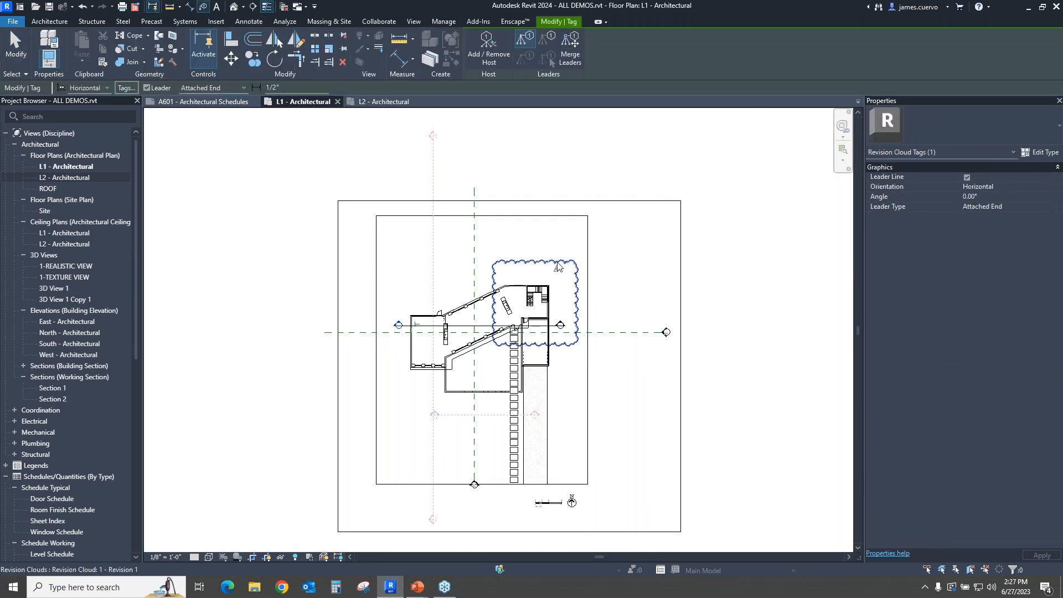
{"action": "scroll", "coordinate": [558, 264], "scroll_direction": "down", "scroll_amount": 1}
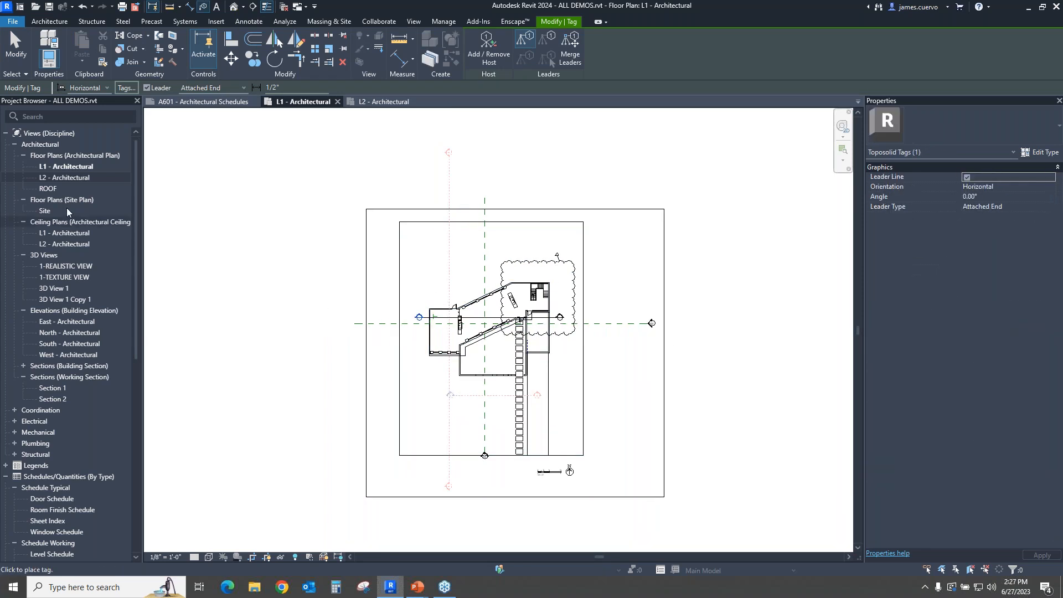
Step: Open the sheet that holds the L1 - Architectural floor plan and examine the title block's revision schedule
{"action": "right_click", "coordinate": [70, 167]}
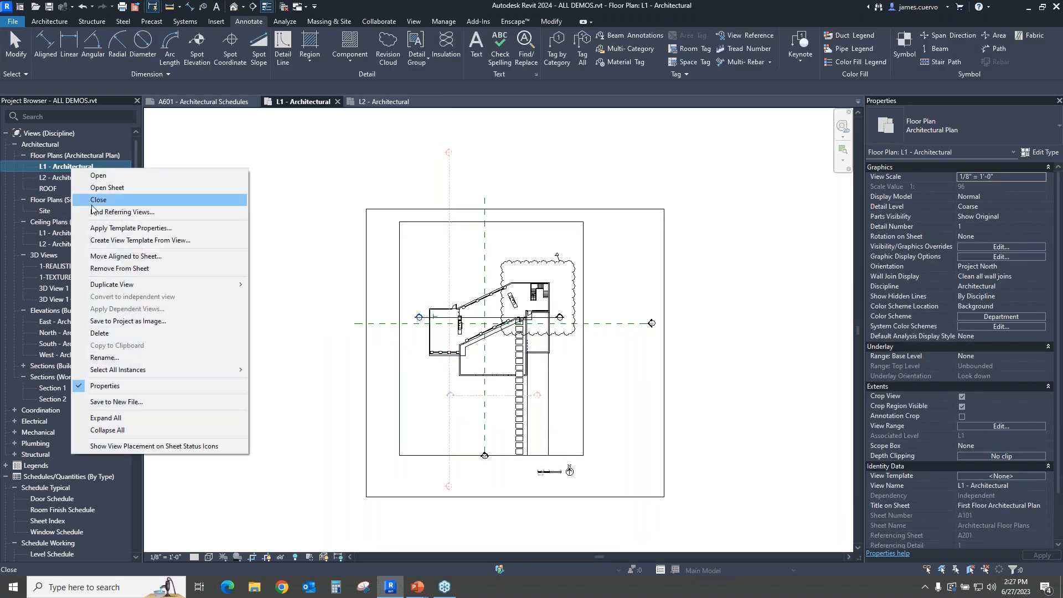
{"action": "left_click", "coordinate": [108, 188]}
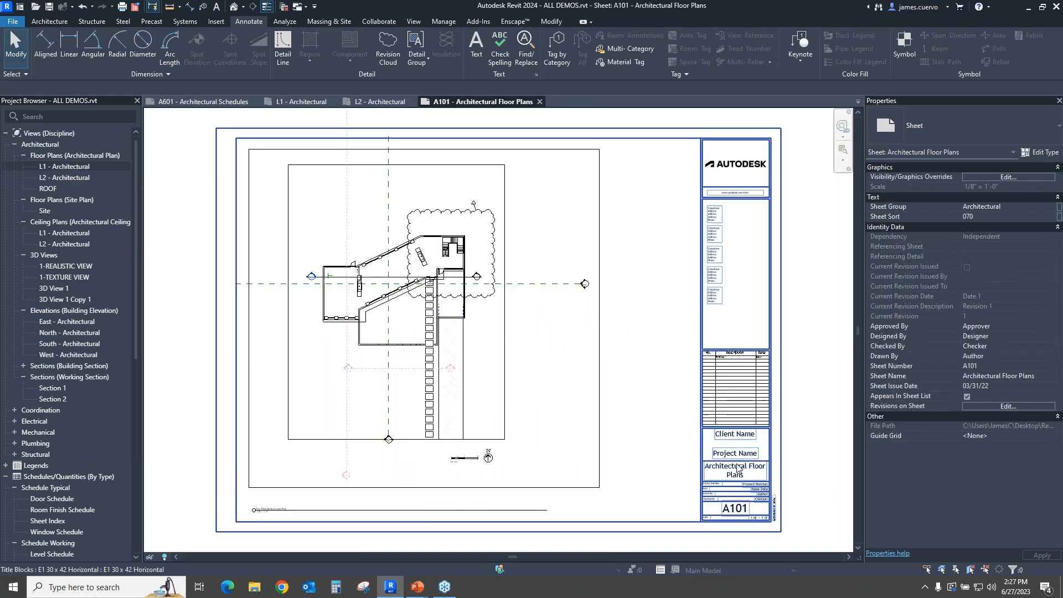
{"action": "scroll", "coordinate": [737, 368], "scroll_direction": "up", "scroll_amount": 5}
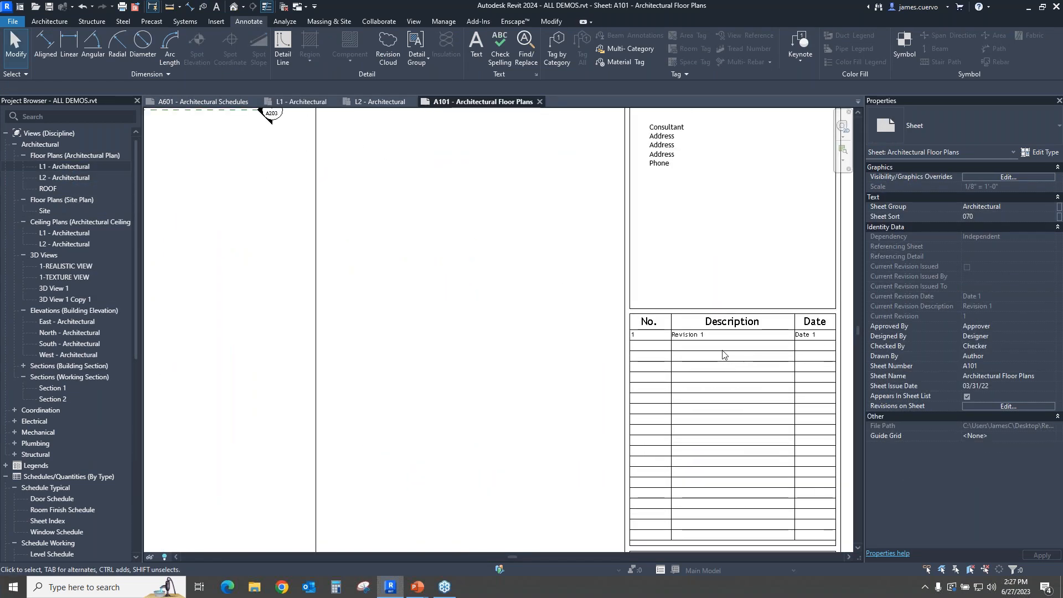
{"action": "scroll", "coordinate": [547, 319], "scroll_direction": "down", "scroll_amount": 3}
{"action": "scroll", "coordinate": [323, 134], "scroll_direction": "up", "scroll_amount": 1}
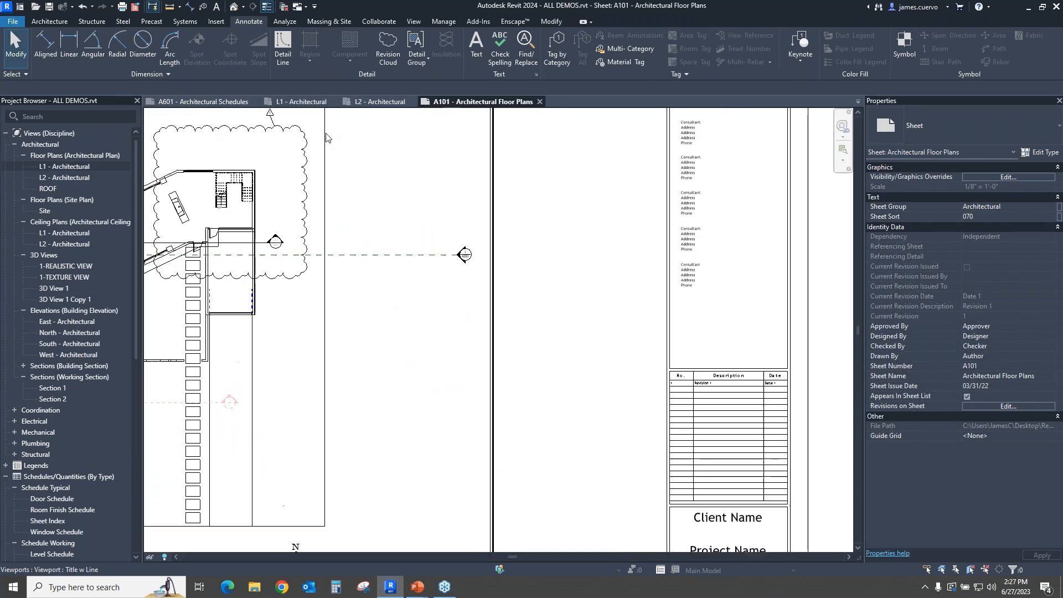
{"action": "scroll", "coordinate": [741, 387], "scroll_direction": "up", "scroll_amount": 4}
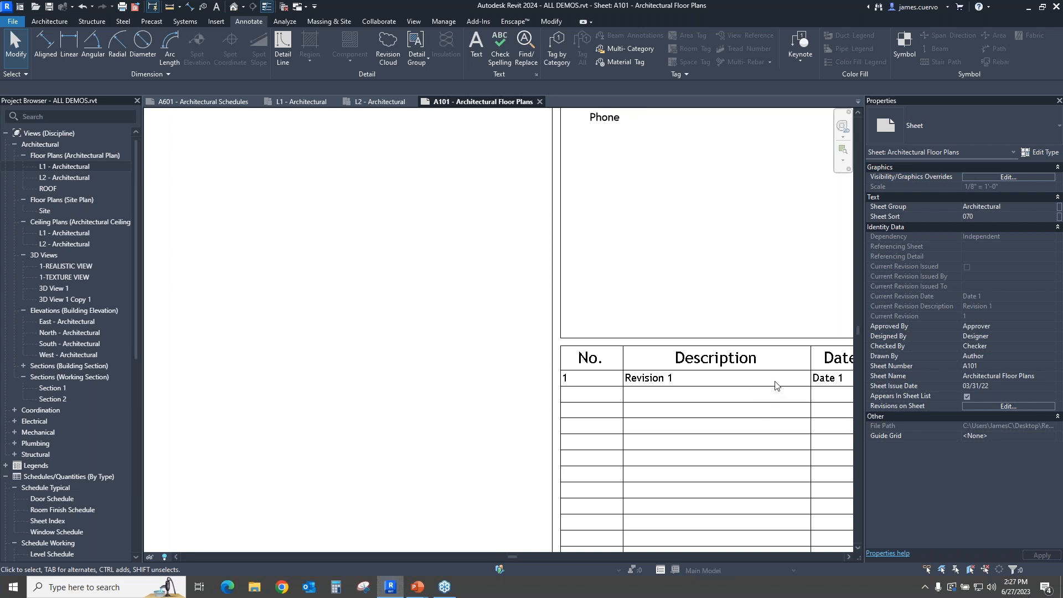
Step: Show Seq. 2 - Revision 2 in the revision schedule of sheet A101 through its Revisions on Sheet setting
{"action": "scroll", "coordinate": [689, 286], "scroll_direction": "down", "scroll_amount": 3}
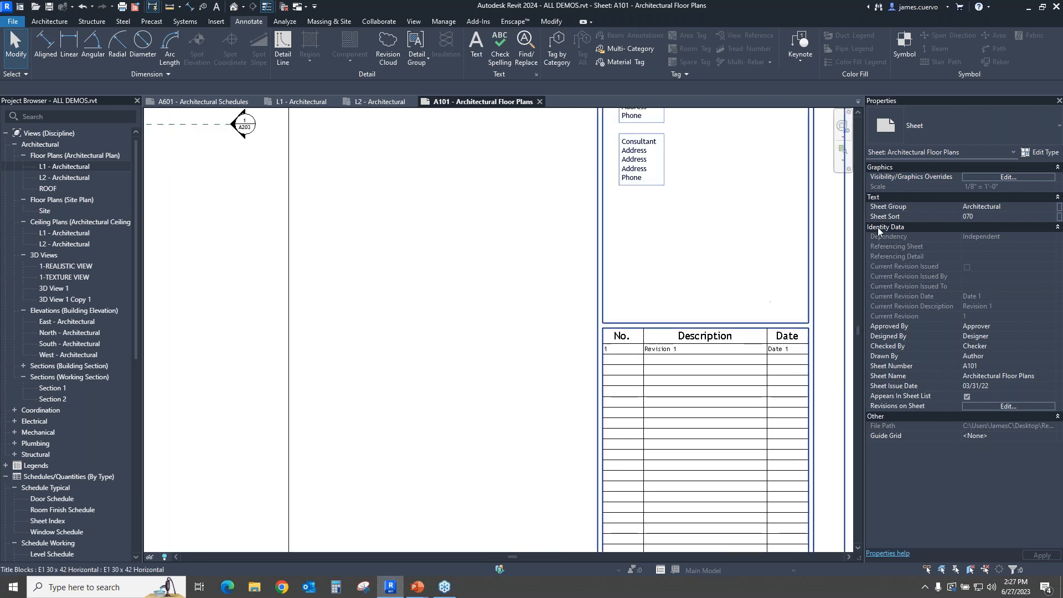
{"action": "scroll", "coordinate": [559, 273], "scroll_direction": "down", "scroll_amount": 1}
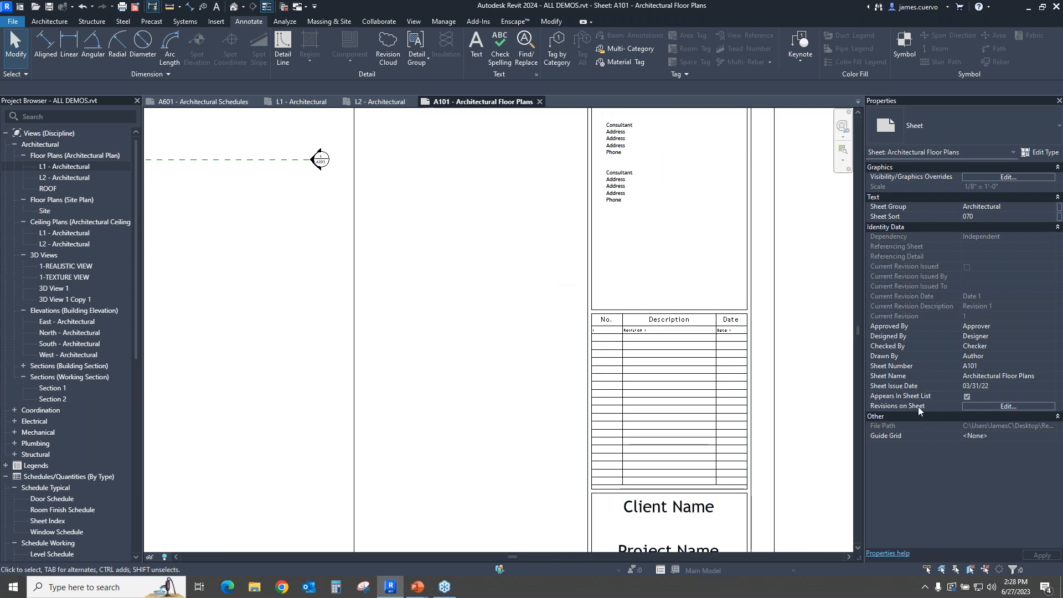
{"action": "left_click", "coordinate": [1000, 406]}
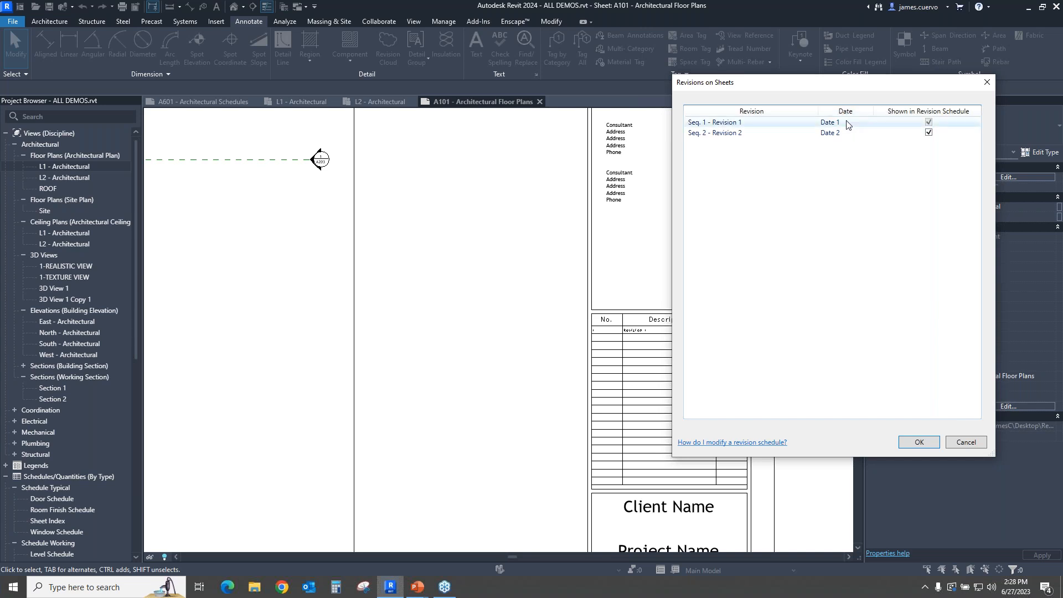
{"action": "left_click", "coordinate": [919, 443]}
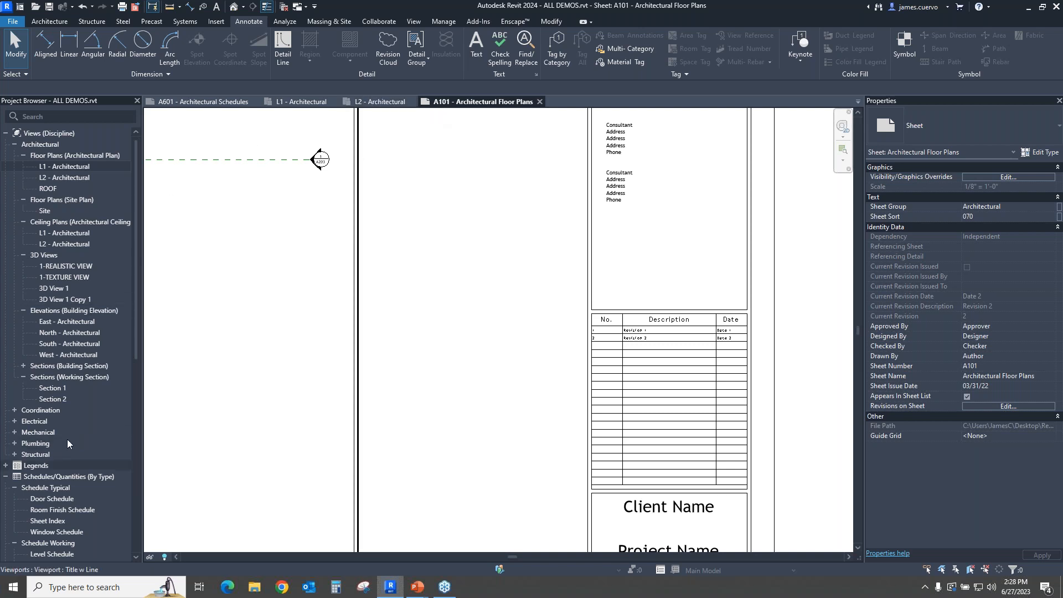
Step: Open the sheet holding the L2 - Architectural floor plan, compare its revision schedule with A101's and review its Revisions on Sheet setting
{"action": "left_click", "coordinate": [55, 181]}
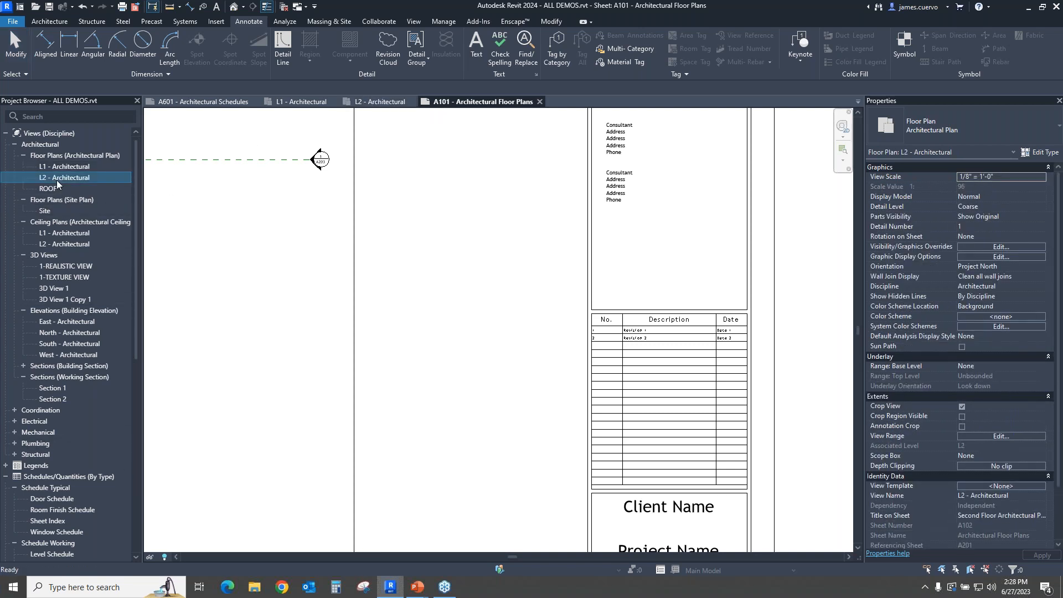
{"action": "right_click", "coordinate": [56, 181]}
{"action": "left_click", "coordinate": [94, 205]}
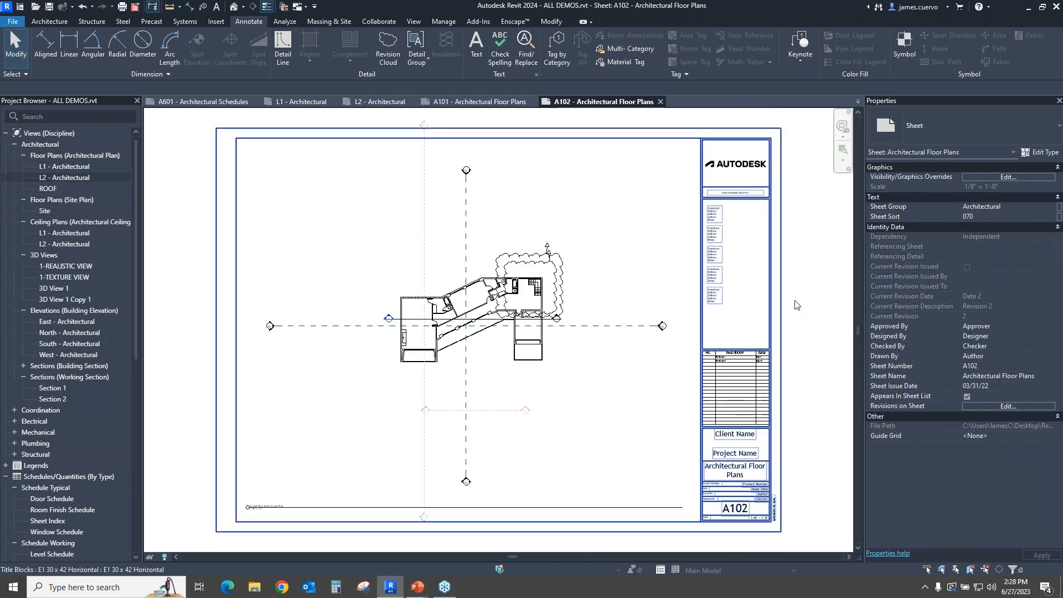
{"action": "scroll", "coordinate": [726, 363], "scroll_direction": "up", "scroll_amount": 4}
{"action": "scroll", "coordinate": [711, 339], "scroll_direction": "down", "scroll_amount": 2}
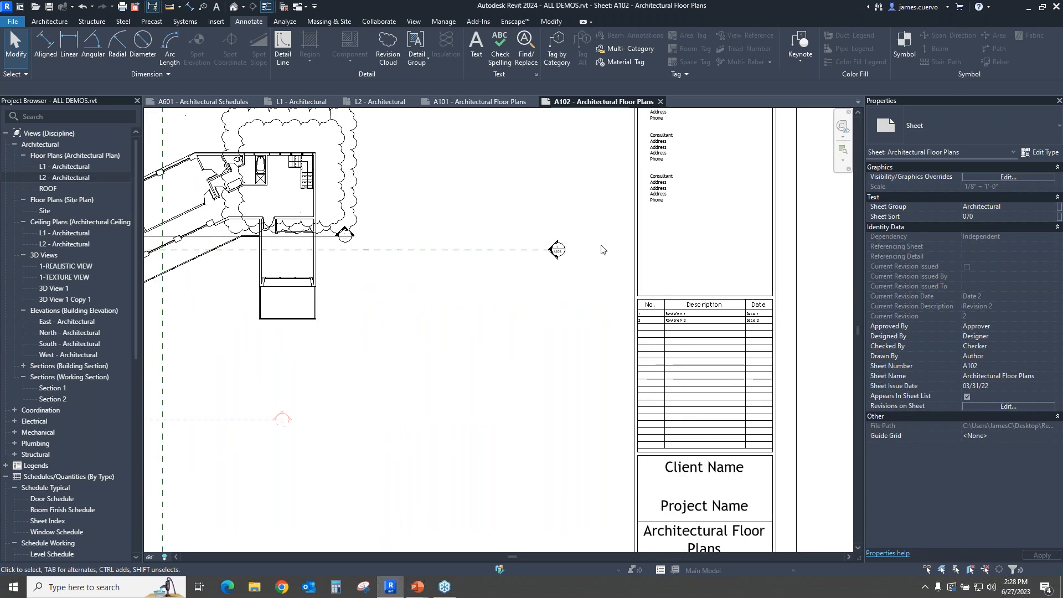
{"action": "left_click", "coordinate": [480, 101]}
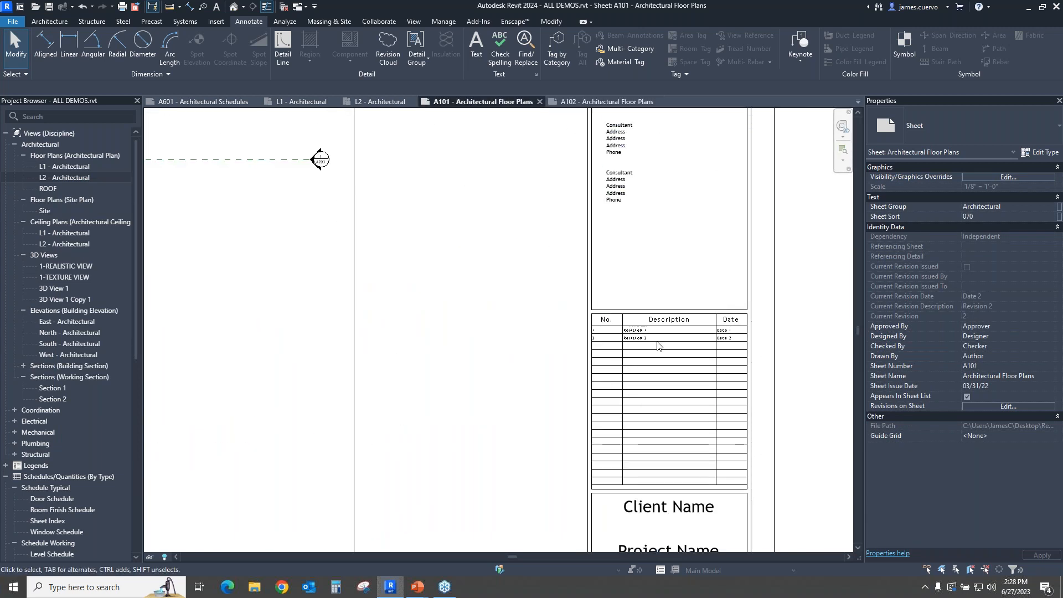
{"action": "key", "text": "ctrl+Tab"}
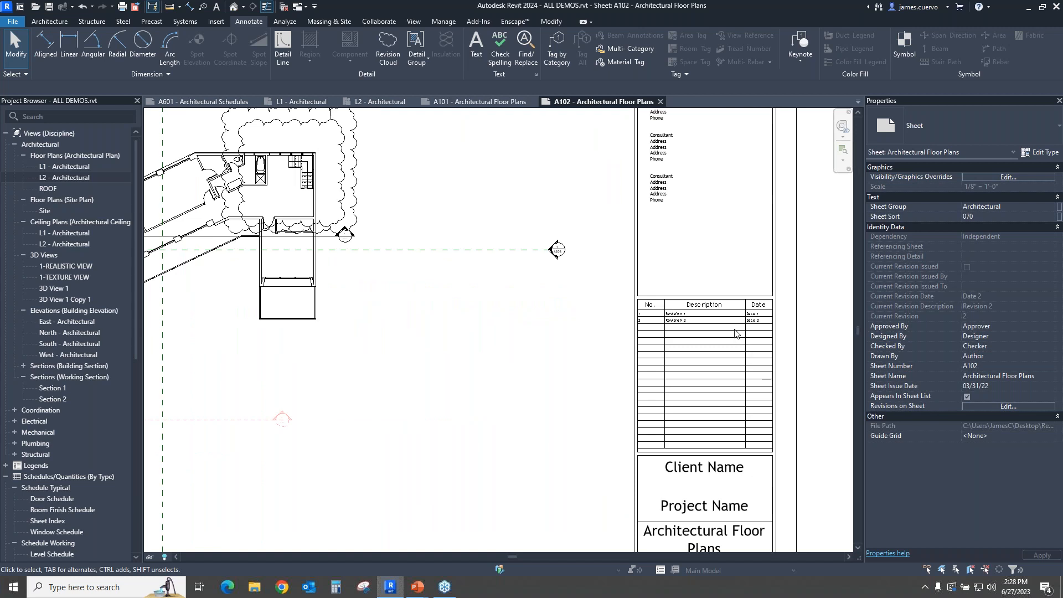
{"action": "left_click", "coordinate": [1008, 406]}
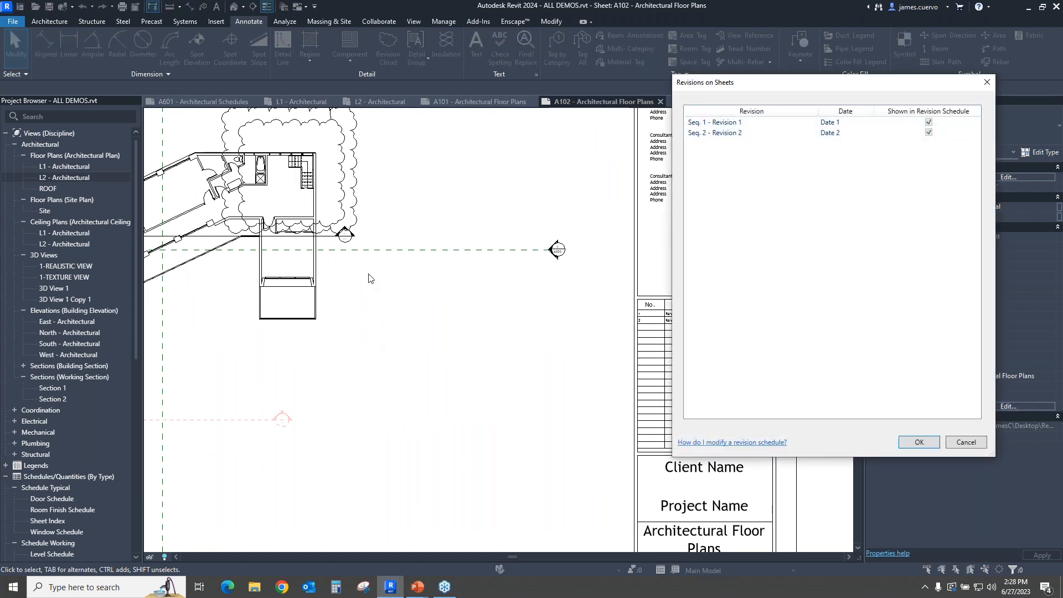
{"action": "left_click", "coordinate": [967, 442]}
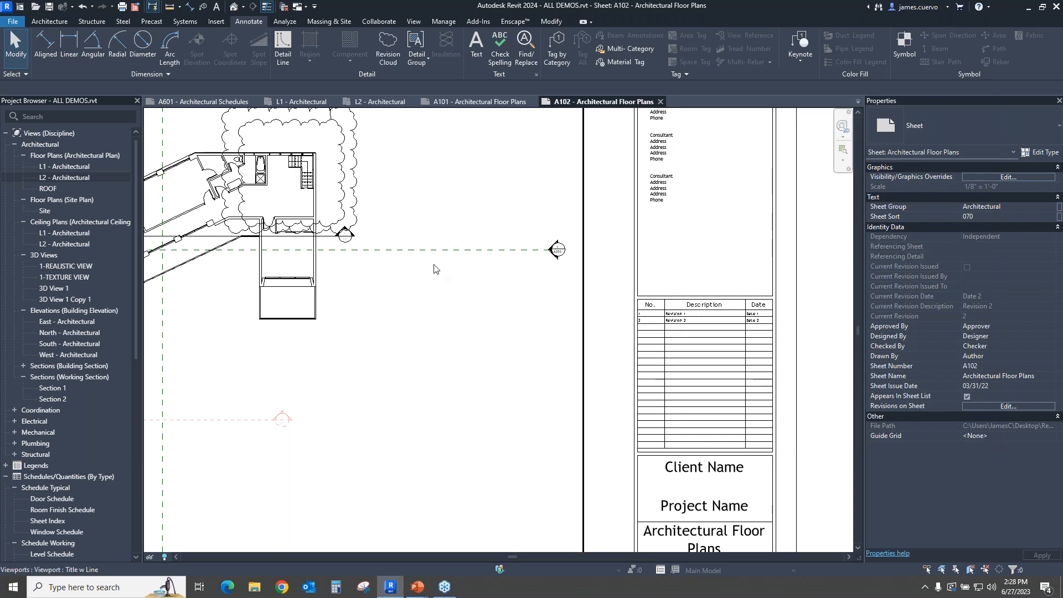
Step: Try deleting the outer Seq. 1 - Revision 1 cloud on sheet A102, check Revisions on Sheet, and undo the deletion
{"action": "scroll", "coordinate": [443, 277], "scroll_direction": "down", "scroll_amount": 3}
{"action": "scroll", "coordinate": [381, 177], "scroll_direction": "up", "scroll_amount": 5}
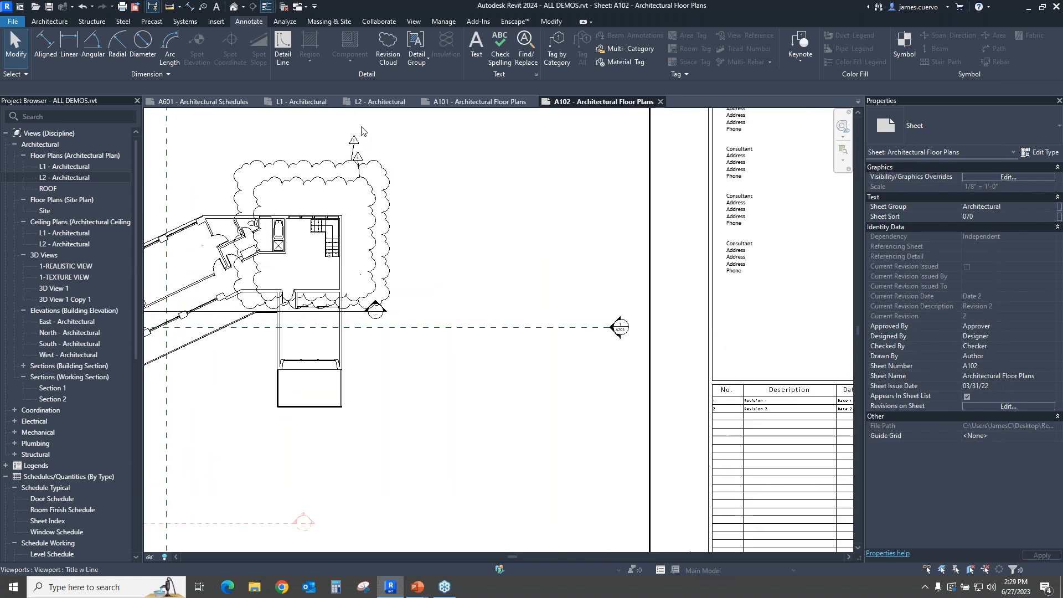
{"action": "left_click", "coordinate": [381, 178]}
{"action": "key", "text": "Delete"}
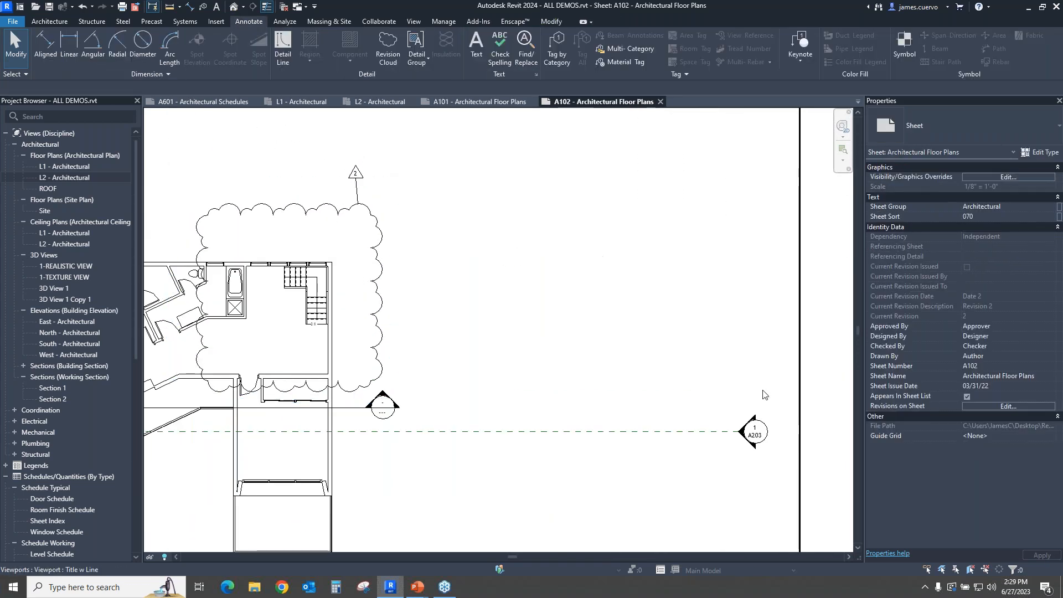
{"action": "left_click", "coordinate": [1002, 406]}
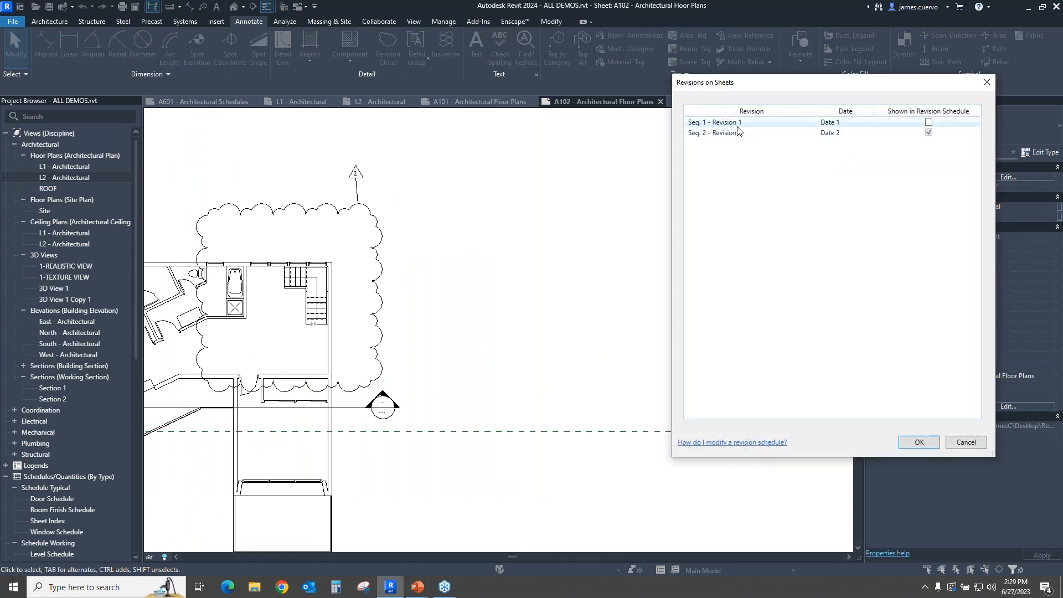
{"action": "left_click", "coordinate": [967, 443]}
{"action": "left_click", "coordinate": [85, 8]}
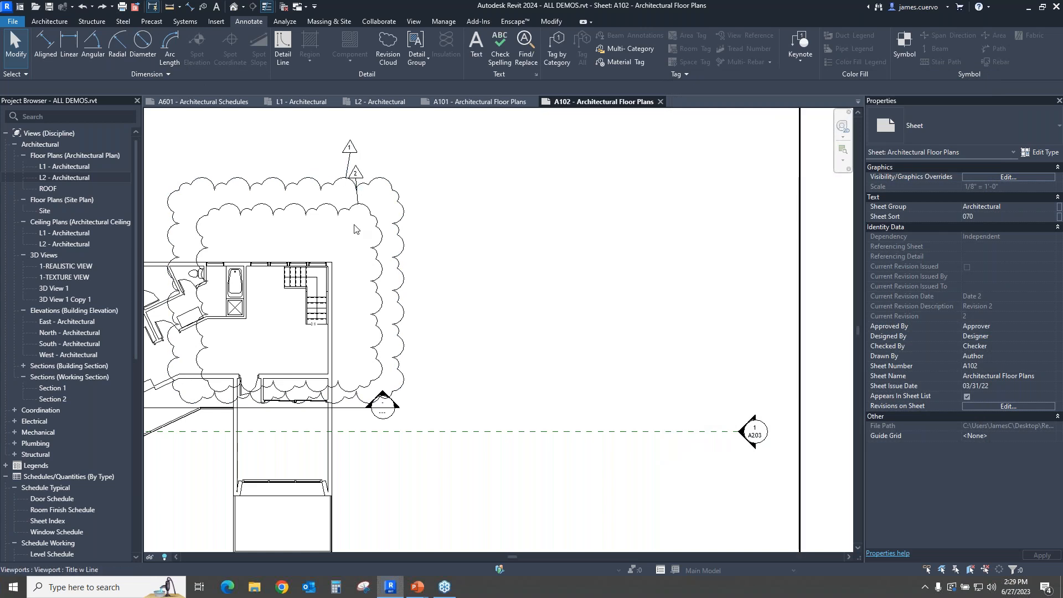
Step: Review the Revisions on Sheet setting of A102 and delete the outer Seq. 1 - Revision 1 cloud from the plan
{"action": "left_click", "coordinate": [1034, 407]}
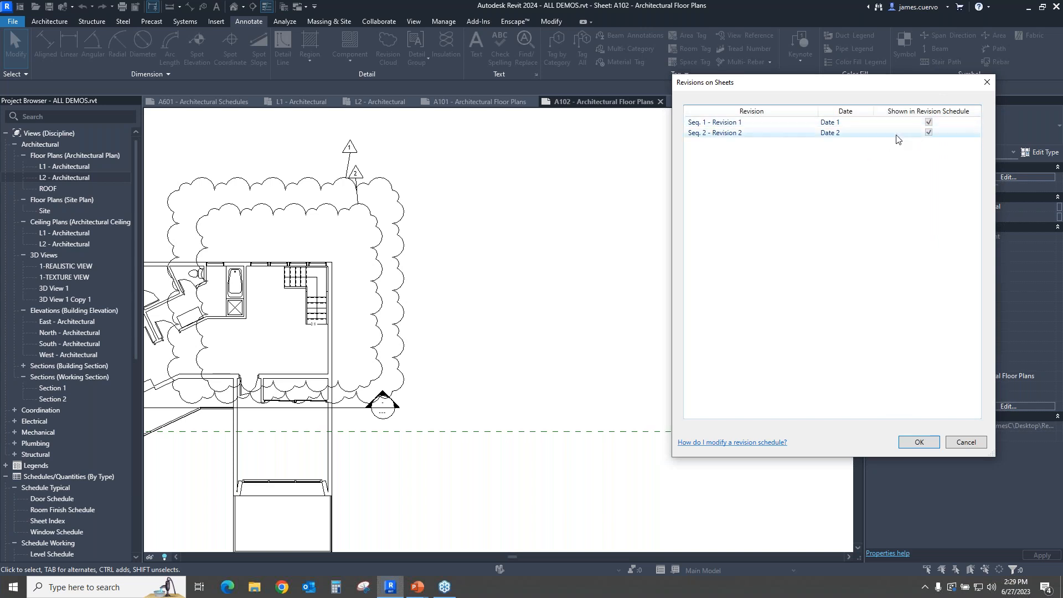
{"action": "left_click", "coordinate": [967, 442]}
{"action": "left_click", "coordinate": [397, 197]}
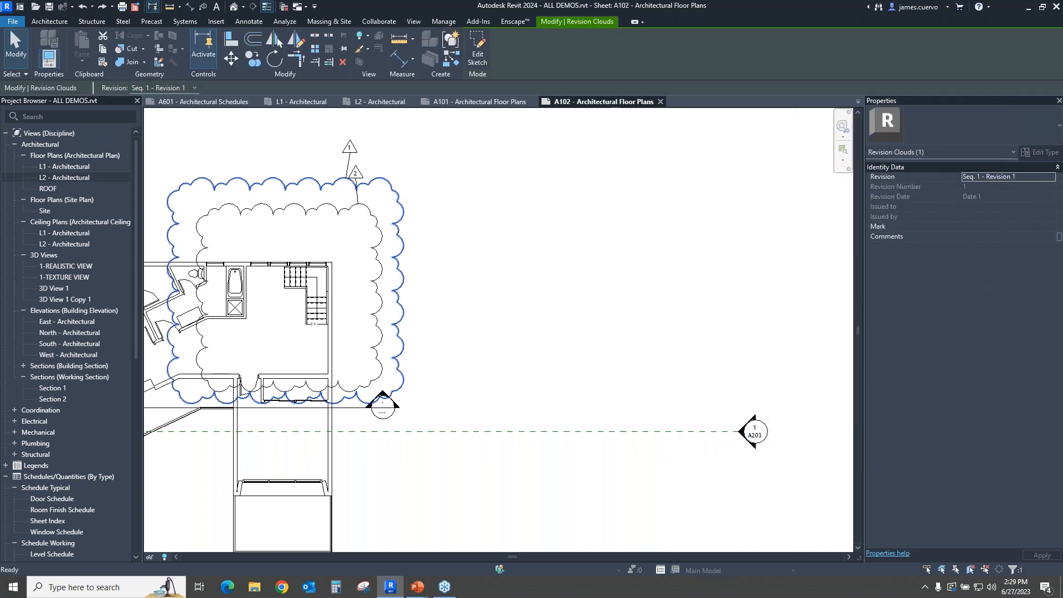
{"action": "key", "text": "Delete"}
Step: Show Seq. 1 - Revision 1 in the revision schedule of sheet A102 through its Revisions on Sheet setting
{"action": "left_click", "coordinate": [1027, 407]}
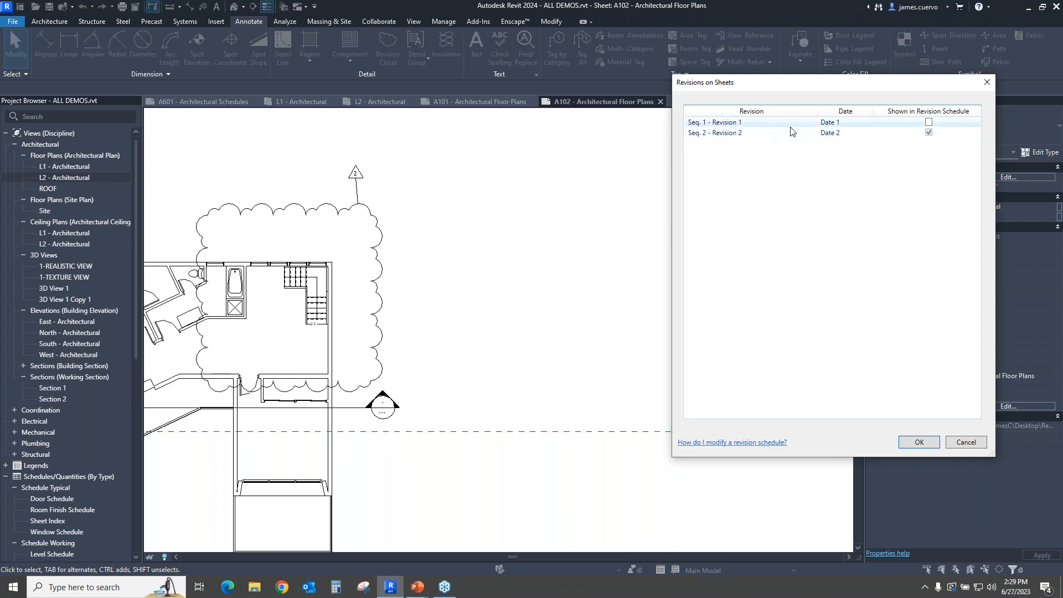
{"action": "left_click", "coordinate": [929, 122]}
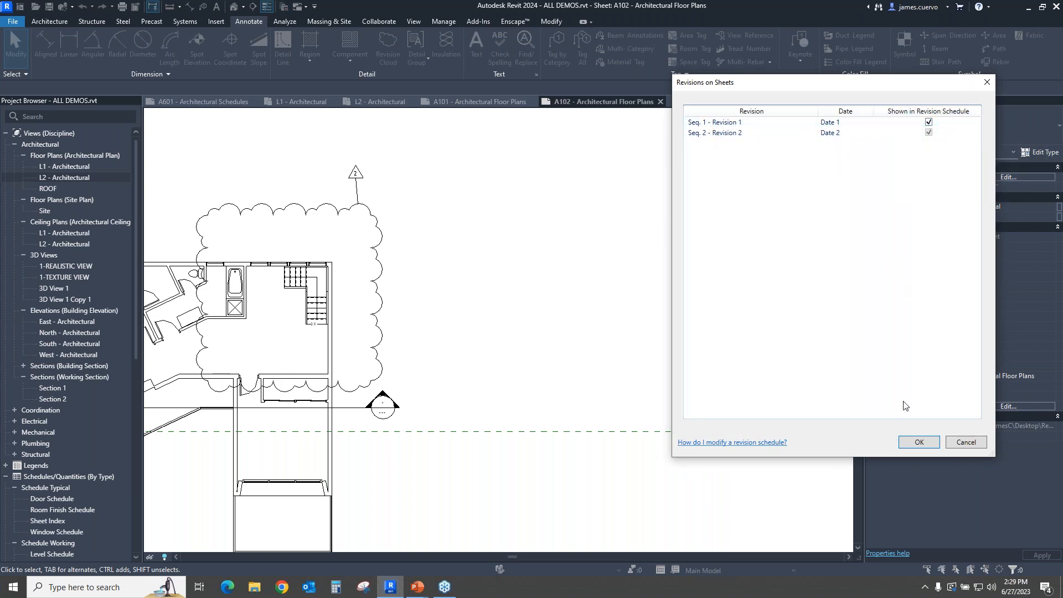
{"action": "left_click", "coordinate": [909, 444]}
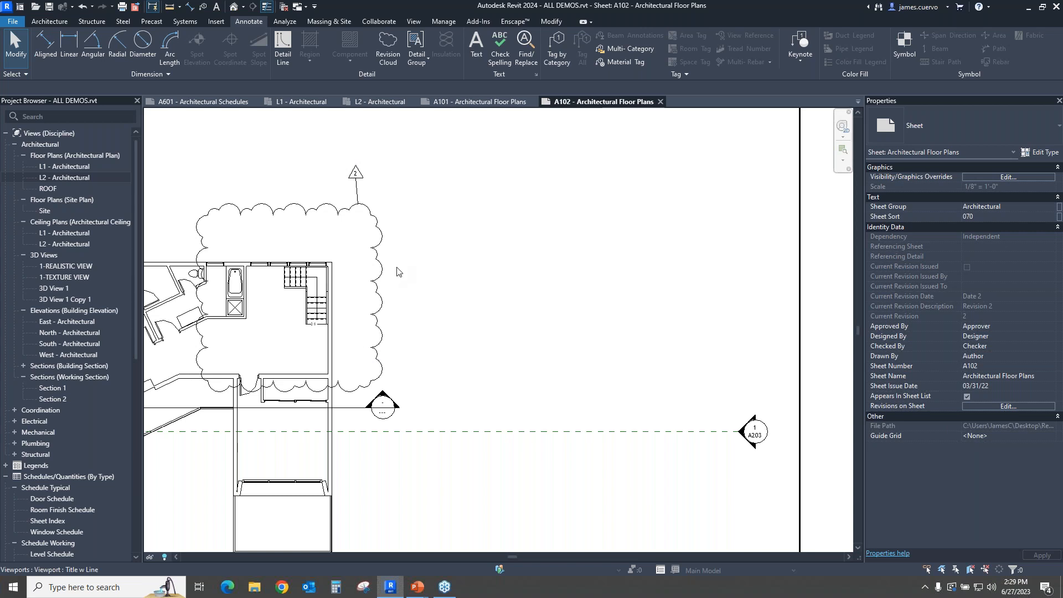
Step: Examine the revision entries in the title block of sheet A102 alongside the remaining cloud on the plan
{"action": "scroll", "coordinate": [396, 238], "scroll_direction": "down", "scroll_amount": 2}
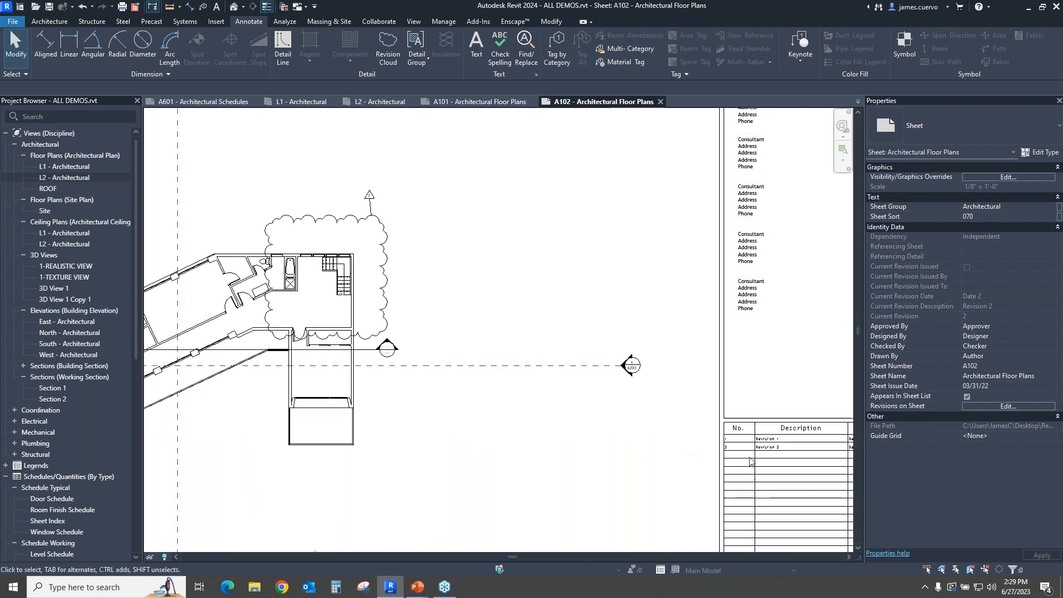
{"action": "scroll", "coordinate": [769, 456], "scroll_direction": "up", "scroll_amount": 4}
{"action": "scroll", "coordinate": [769, 453], "scroll_direction": "down", "scroll_amount": 4}
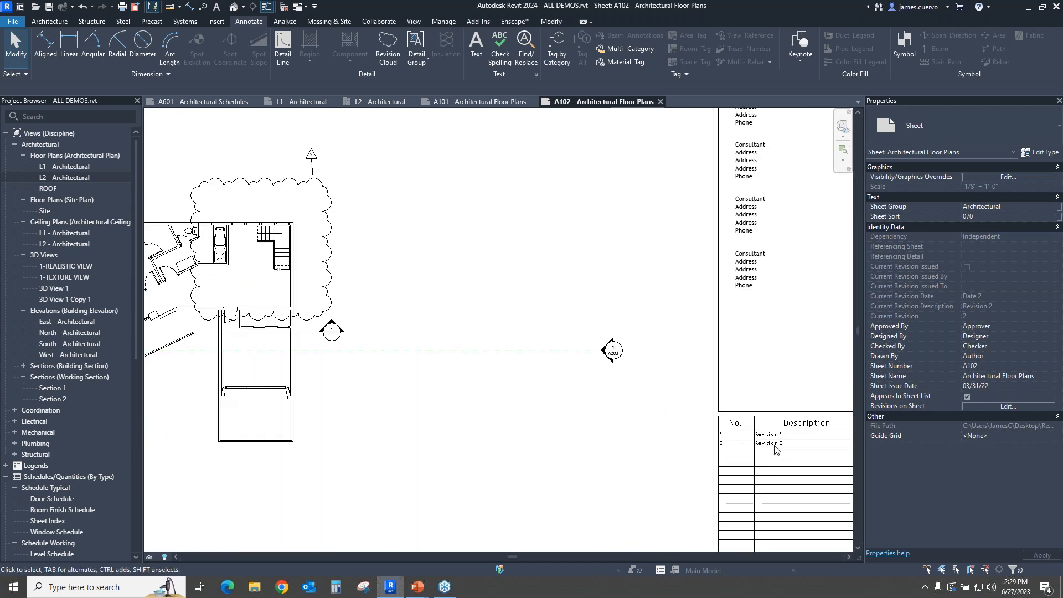
{"action": "scroll", "coordinate": [792, 453], "scroll_direction": "up", "scroll_amount": 2}
{"action": "scroll", "coordinate": [794, 453], "scroll_direction": "up", "scroll_amount": 5}
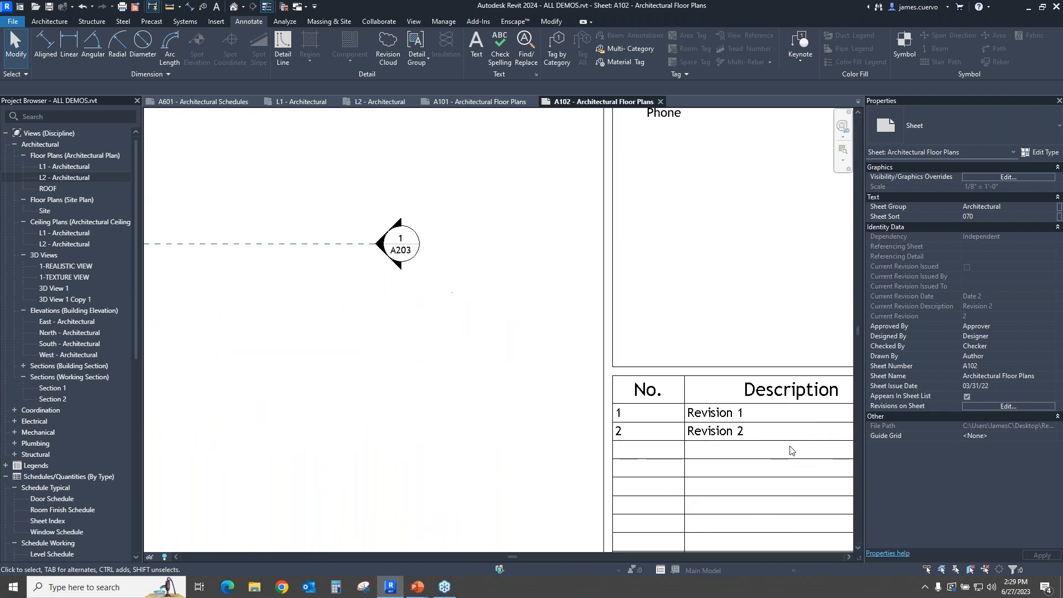
{"action": "scroll", "coordinate": [716, 383], "scroll_direction": "down", "scroll_amount": 5}
{"action": "scroll", "coordinate": [715, 382], "scroll_direction": "down", "scroll_amount": 4}
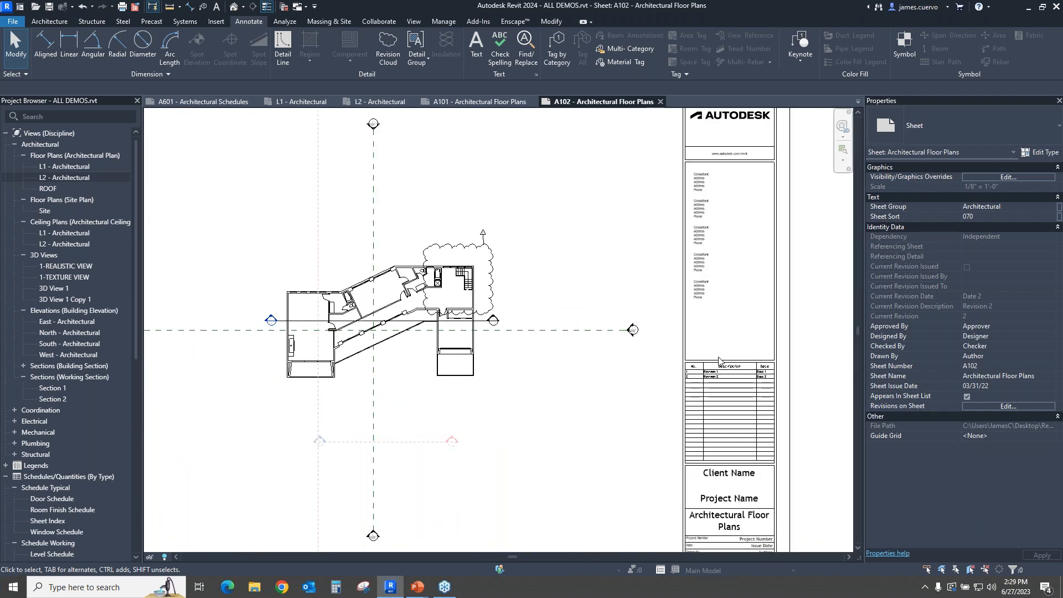
{"action": "key", "text": "alt+Tab"}
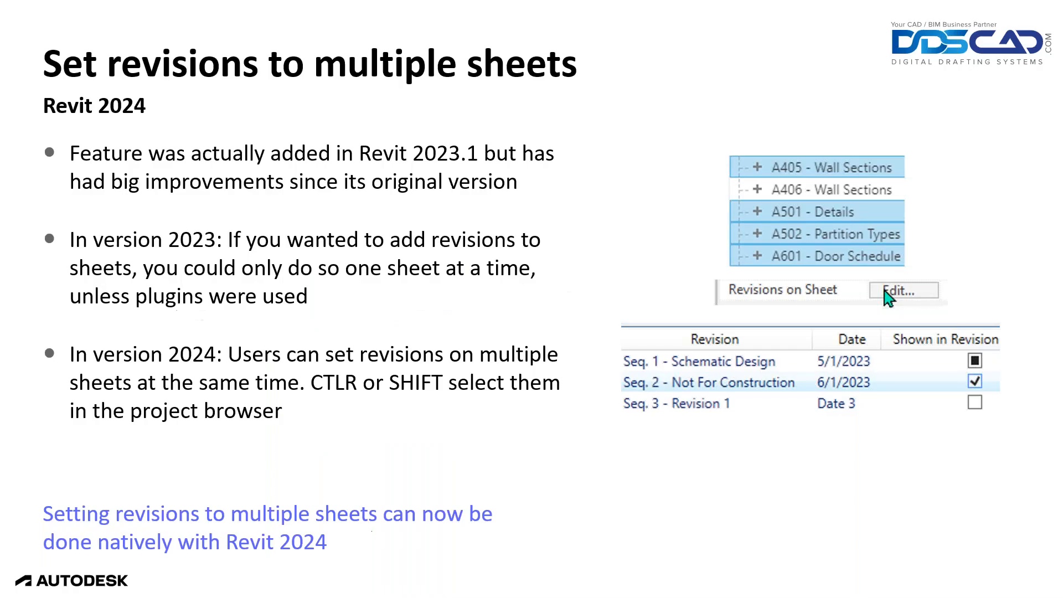
{"action": "key", "text": "Right"}
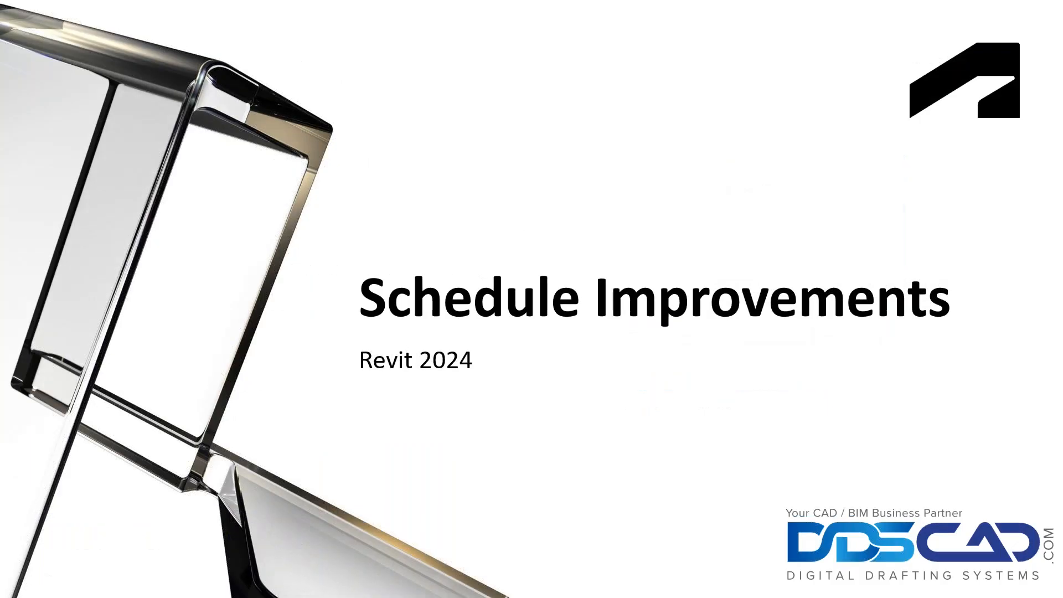
{"action": "key", "text": "Right"}
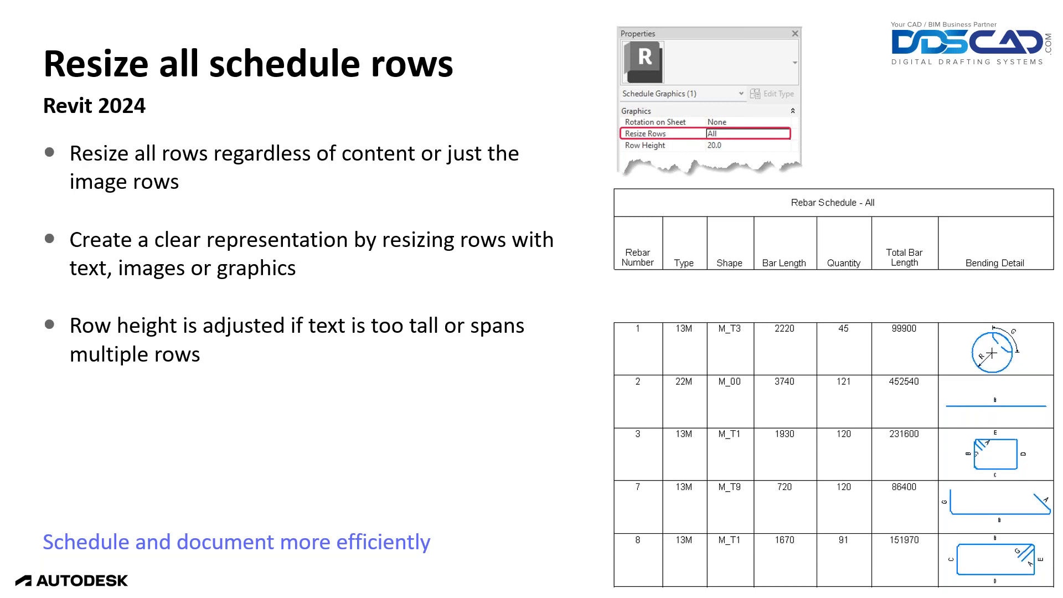
{"action": "key", "text": "alt+Tab"}
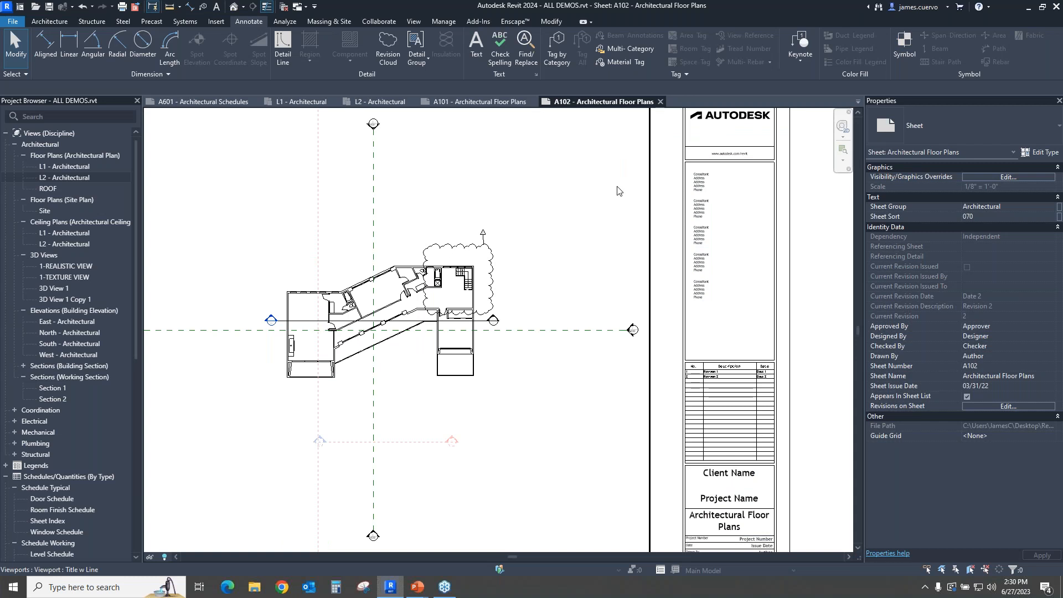
Step: Close all views of the ALL DEMOS model and open the recent A_____RESIZING CHEDULE ROW HEIGHT project
{"action": "left_click", "coordinate": [284, 6]}
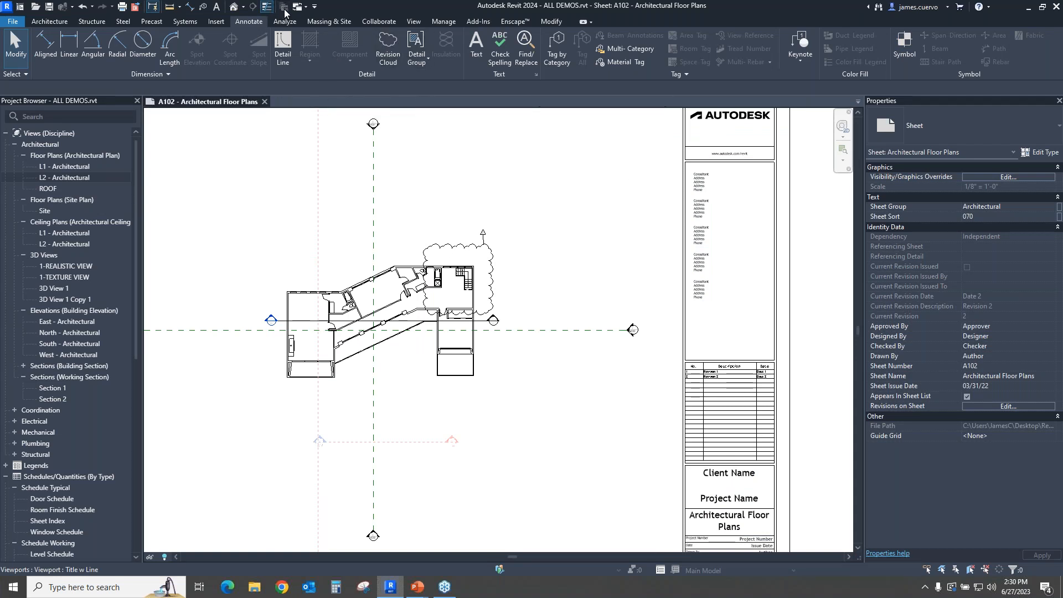
{"action": "left_click", "coordinate": [265, 102]}
{"action": "left_click", "coordinate": [555, 299]}
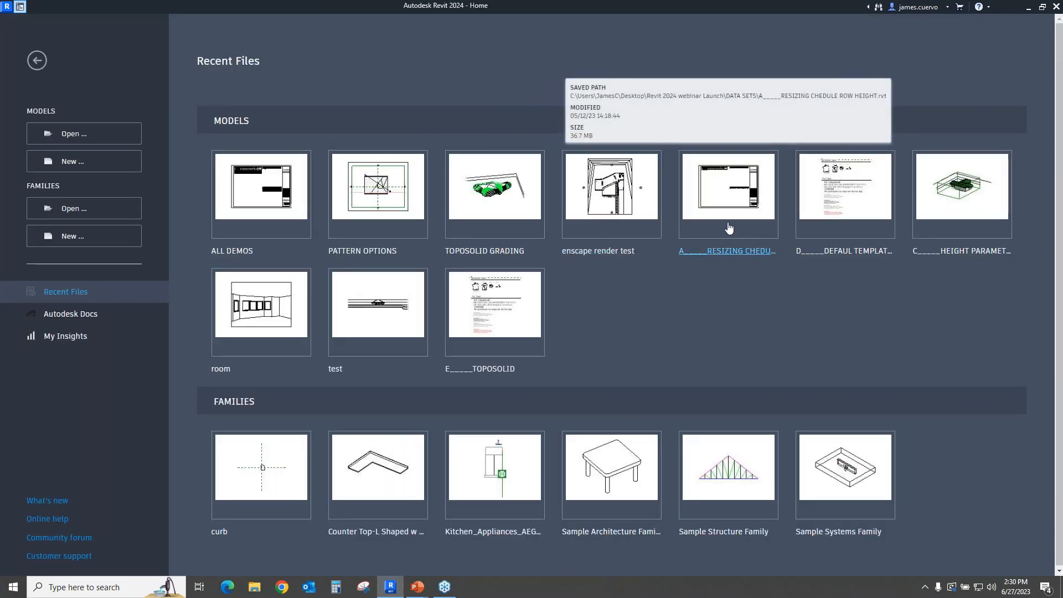
{"action": "left_click", "coordinate": [730, 228]}
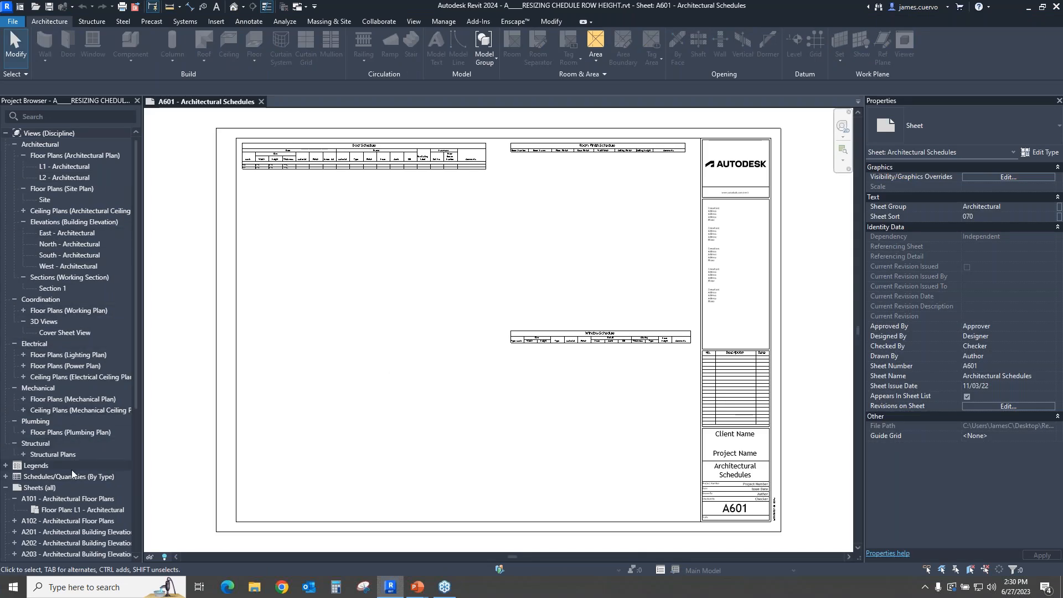
Step: Open the Door Schedule listed under Schedule Typical in the project's schedules
{"action": "scroll", "coordinate": [74, 475], "scroll_direction": "down", "scroll_amount": 3}
{"action": "left_click", "coordinate": [6, 367]}
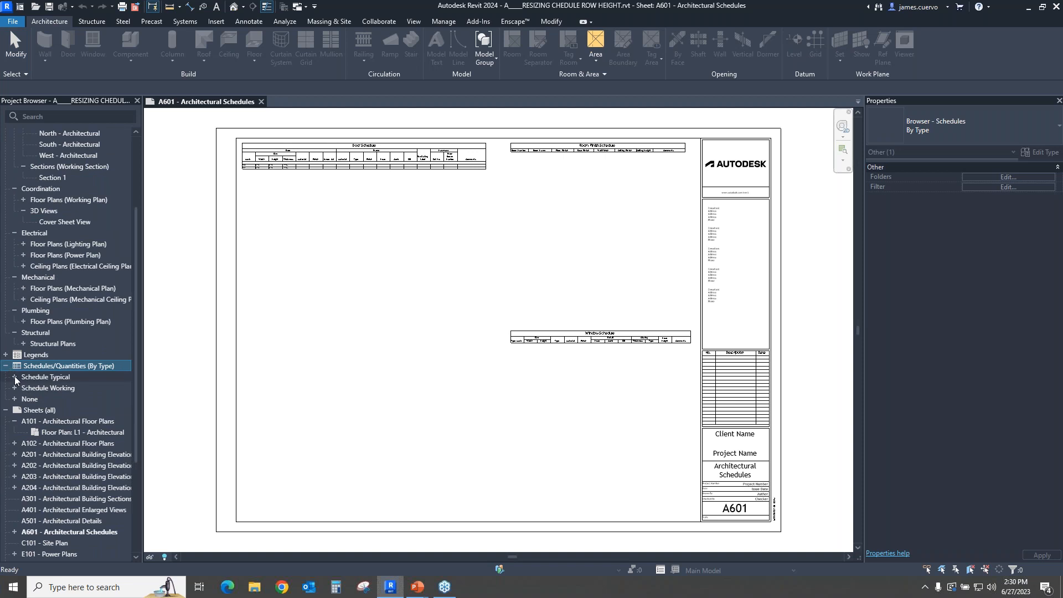
{"action": "left_click", "coordinate": [14, 377]}
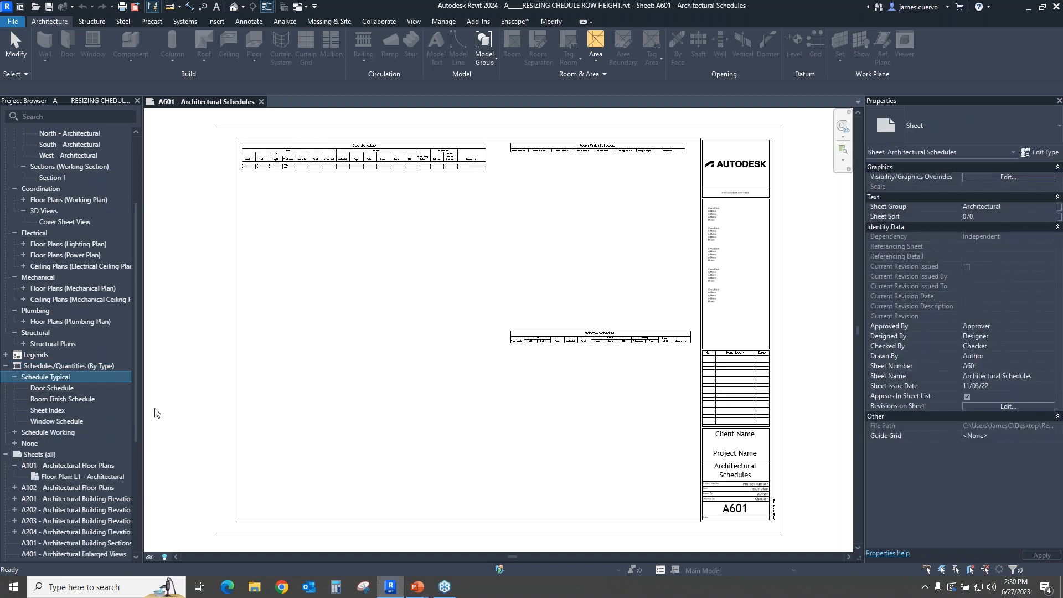
{"action": "double_click", "coordinate": [53, 389]}
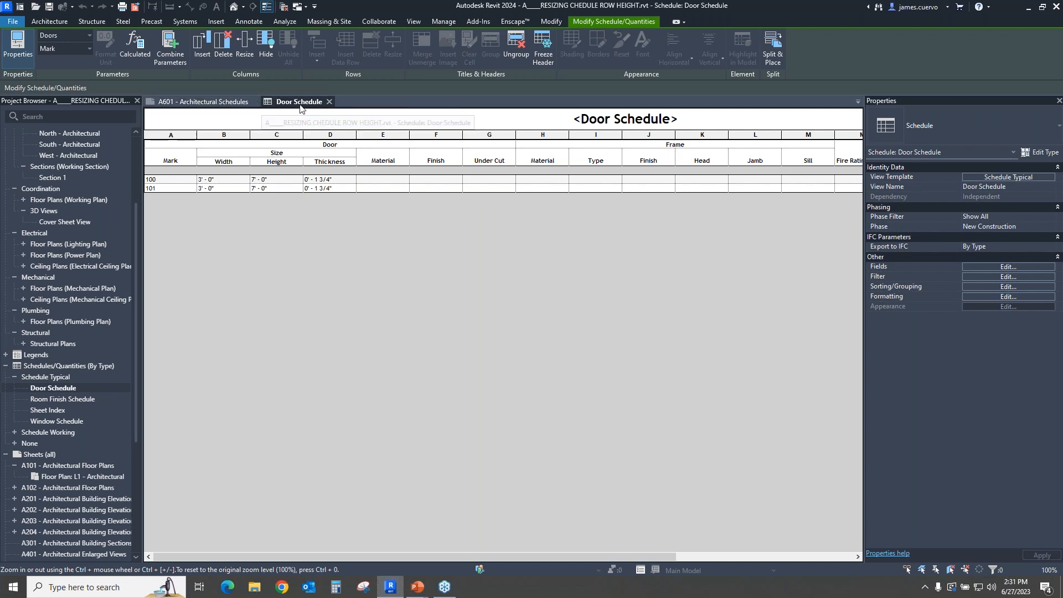
Step: Switch to sheet A601 and select the Door Schedule placed on it
{"action": "left_click", "coordinate": [235, 104]}
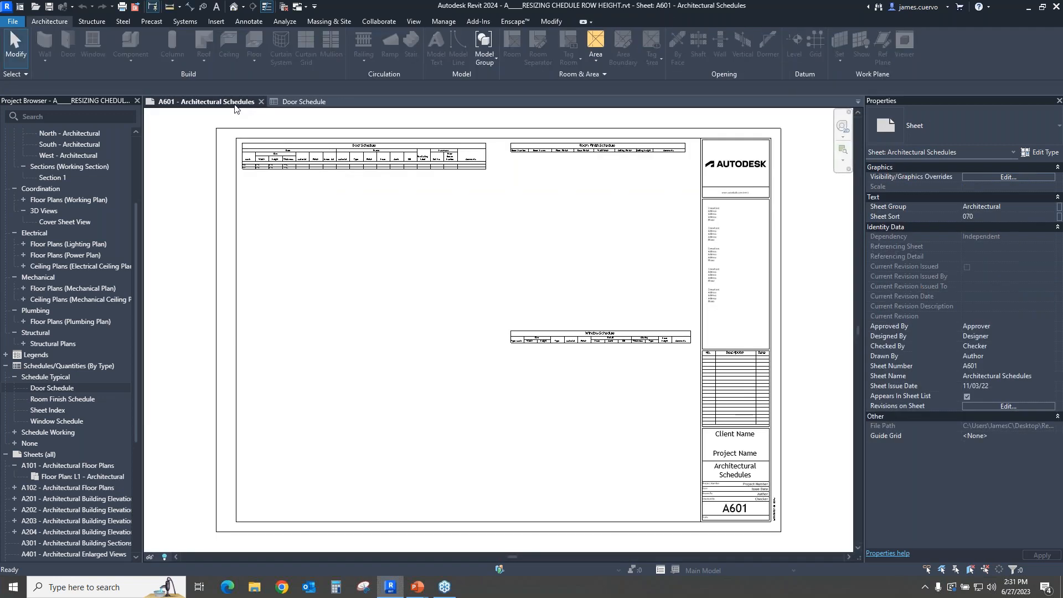
{"action": "scroll", "coordinate": [375, 153], "scroll_direction": "up", "scroll_amount": 2}
{"action": "scroll", "coordinate": [374, 152], "scroll_direction": "up", "scroll_amount": 2}
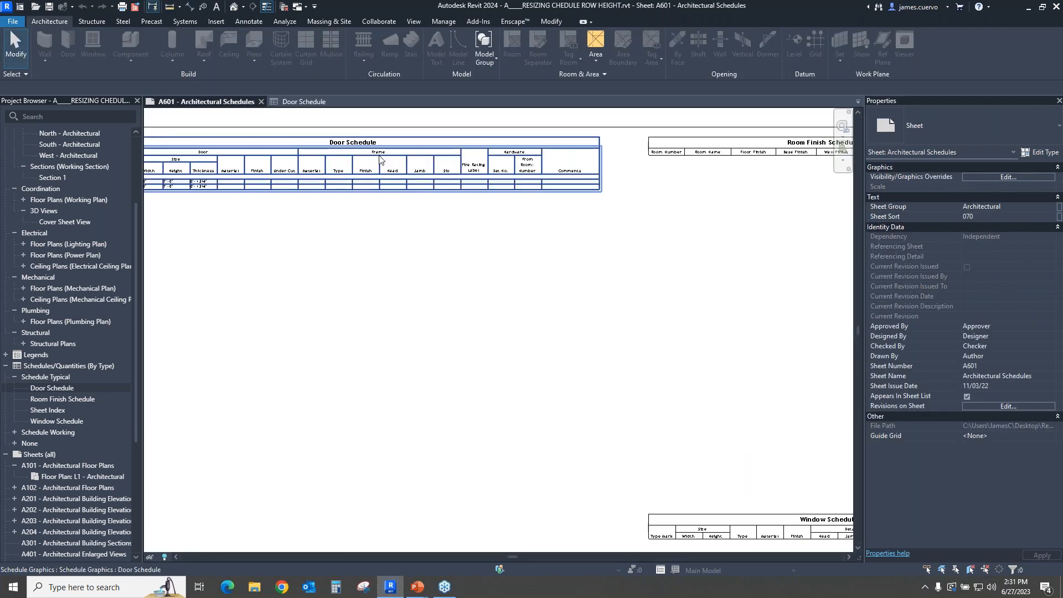
{"action": "left_click", "coordinate": [359, 151]}
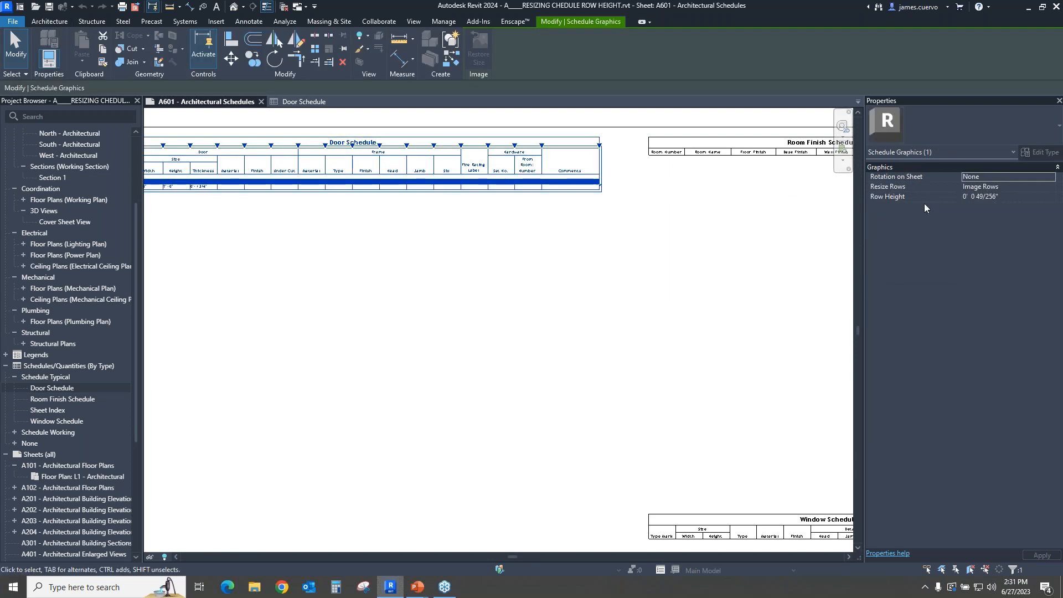
Step: Set the Door Schedule's Resize Rows option to None and change it to All
{"action": "left_click", "coordinate": [1009, 187]}
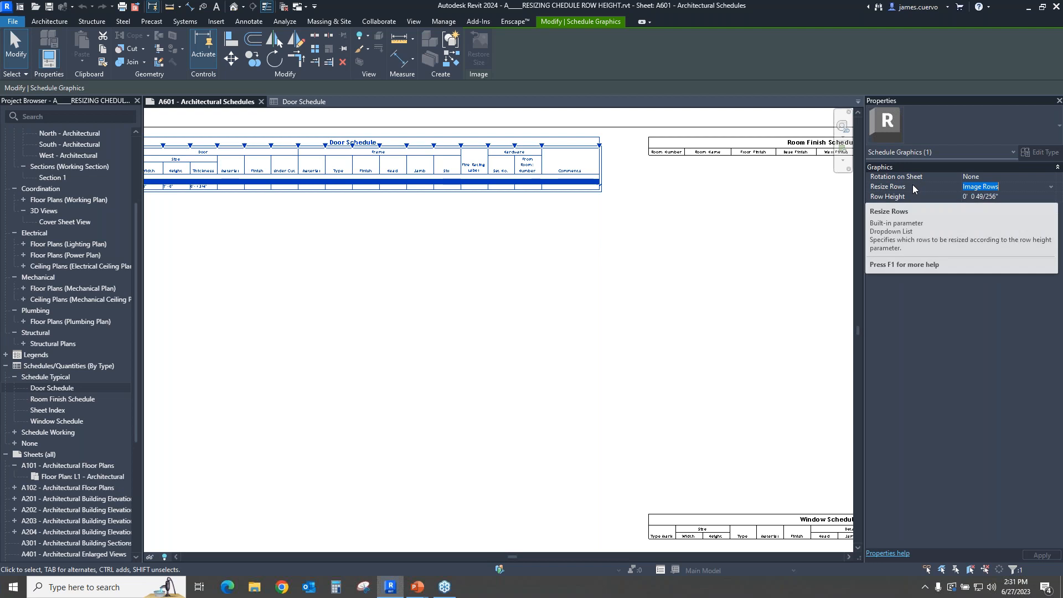
{"action": "left_click", "coordinate": [1052, 190]}
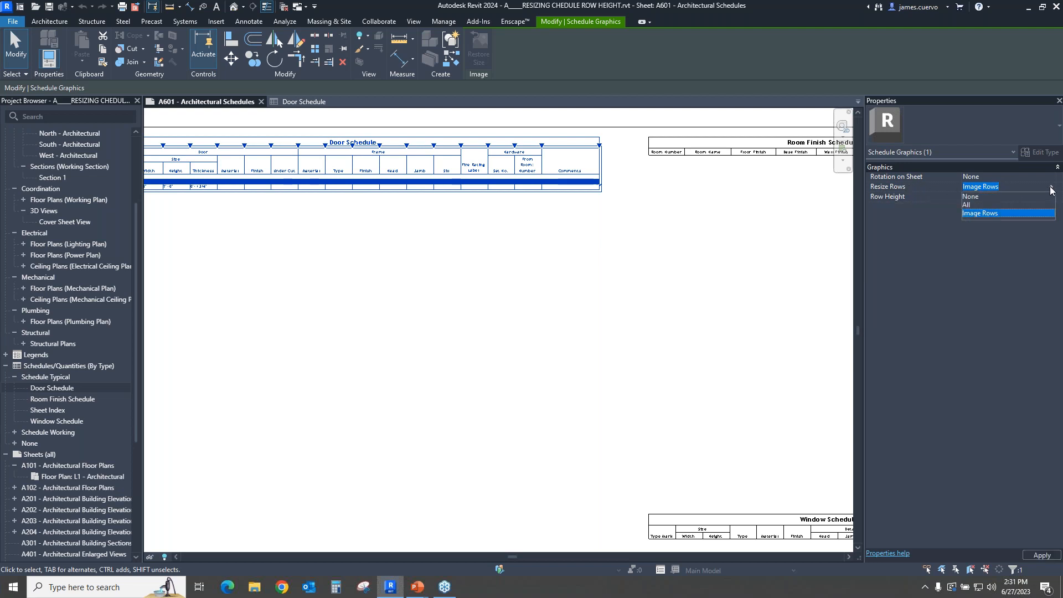
{"action": "left_click", "coordinate": [974, 196]}
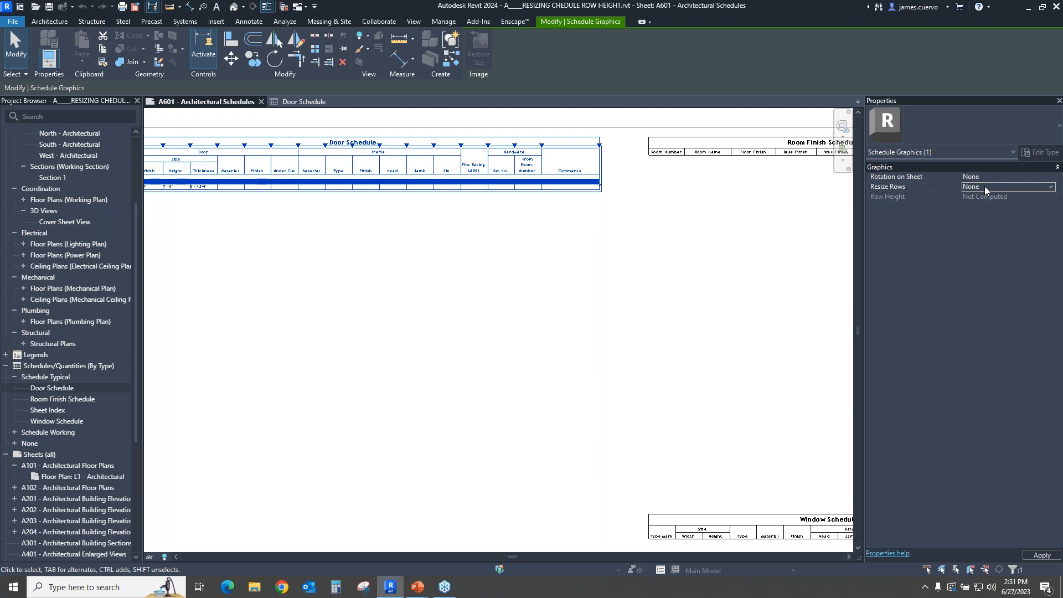
{"action": "left_click", "coordinate": [1052, 186]}
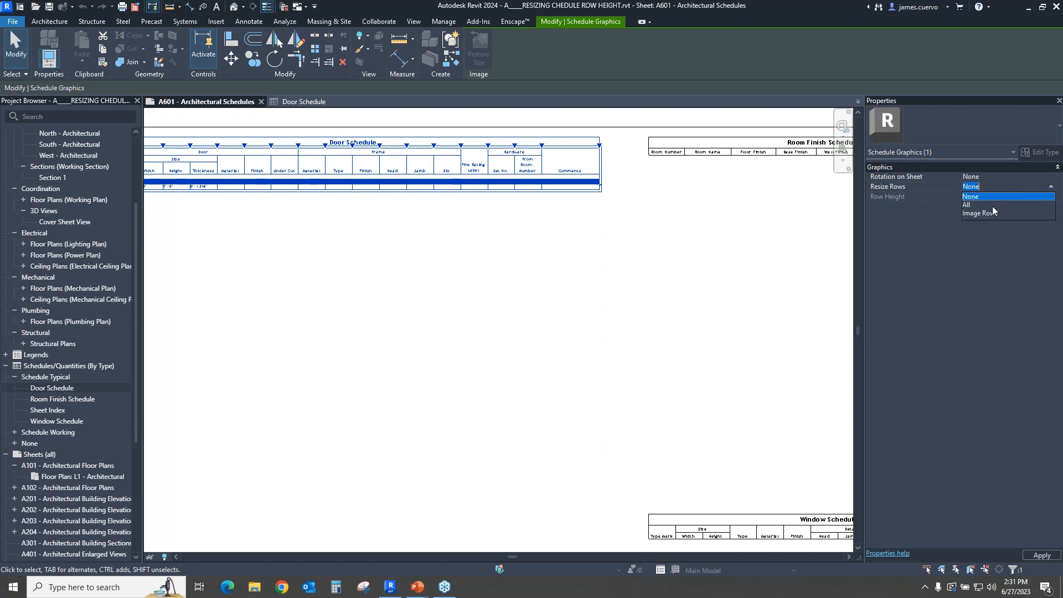
{"action": "left_click", "coordinate": [967, 206]}
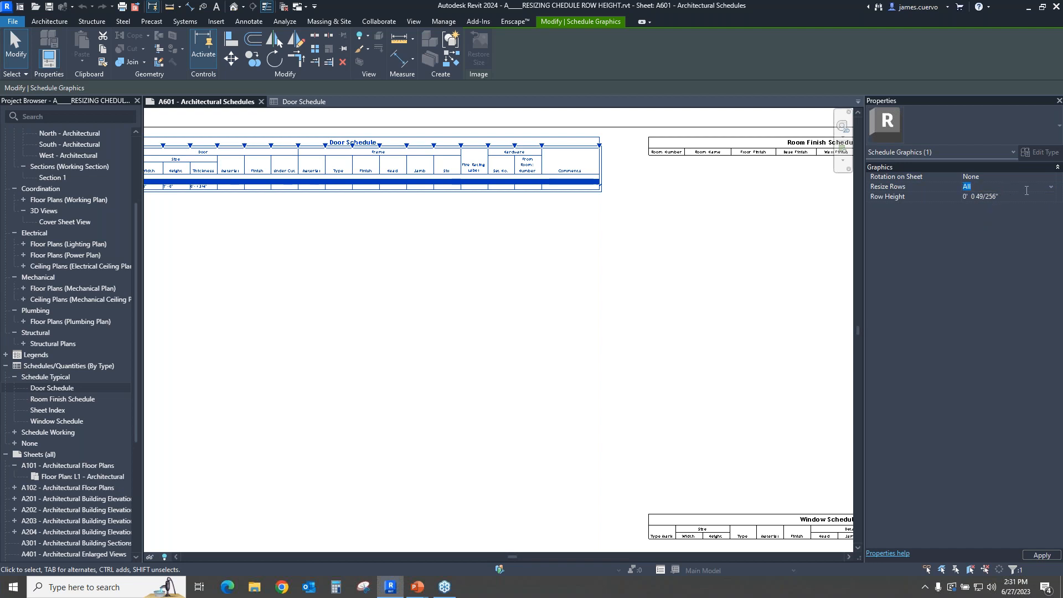
{"action": "left_click", "coordinate": [1052, 188]}
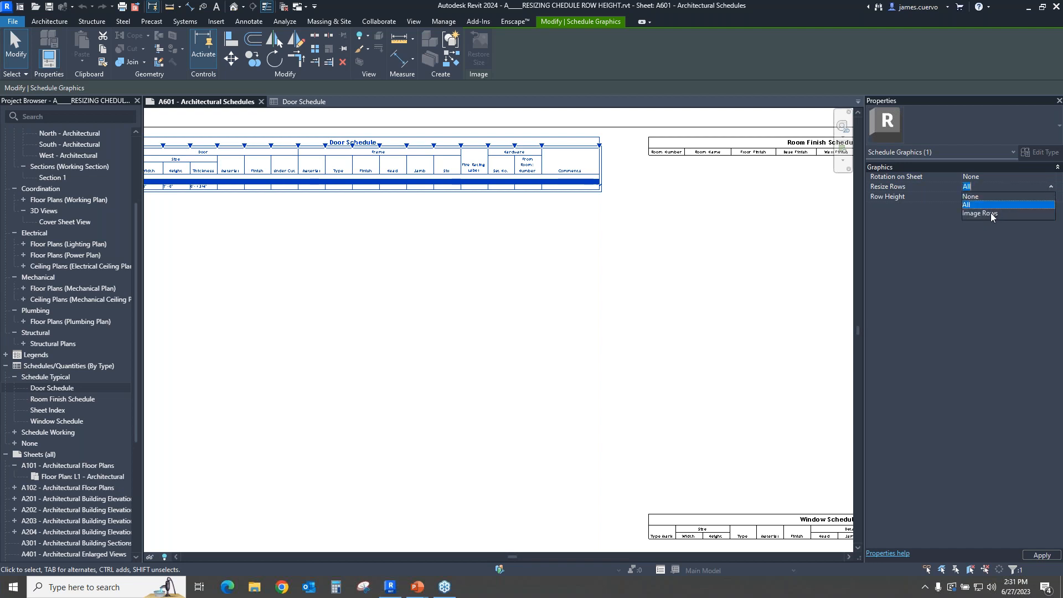
{"action": "left_click", "coordinate": [979, 247]}
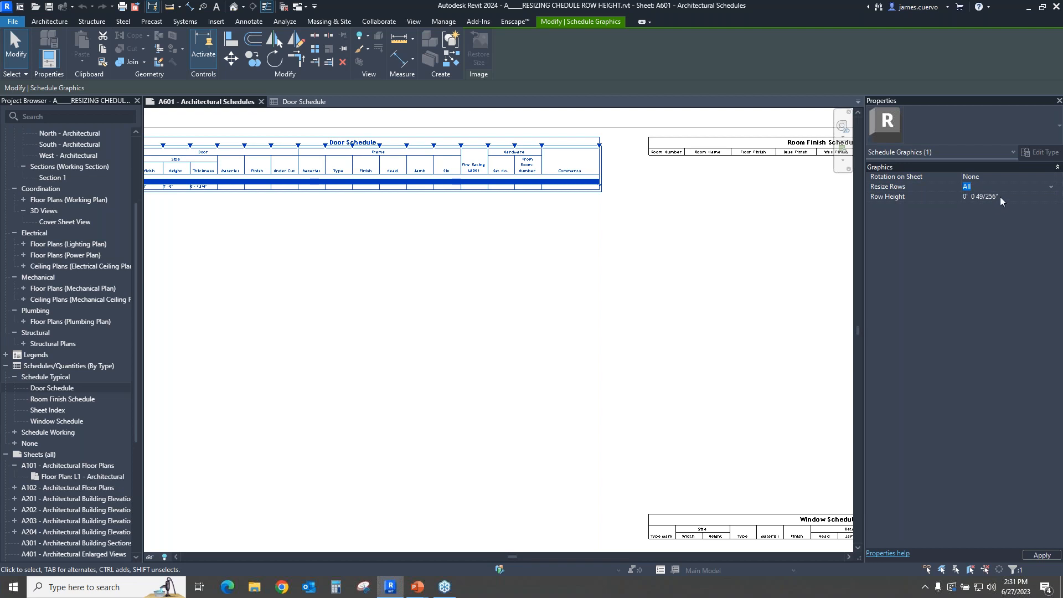
Step: Set the Door Schedule's row height to 15/64"
{"action": "left_click", "coordinate": [983, 197]}
{"action": "double_click", "coordinate": [978, 197]}
{"action": "type", "text": "60"}
{"action": "key", "text": "Return"}
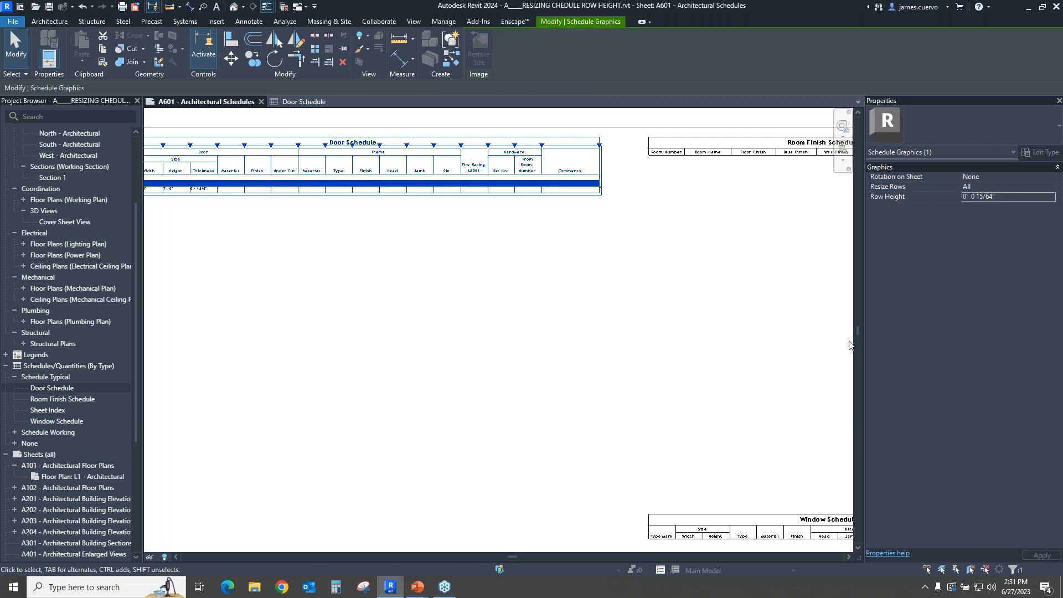
Step: Undo the row height and Resize Rows changes on the Door Schedule
{"action": "scroll", "coordinate": [714, 383], "scroll_direction": "down", "scroll_amount": 2}
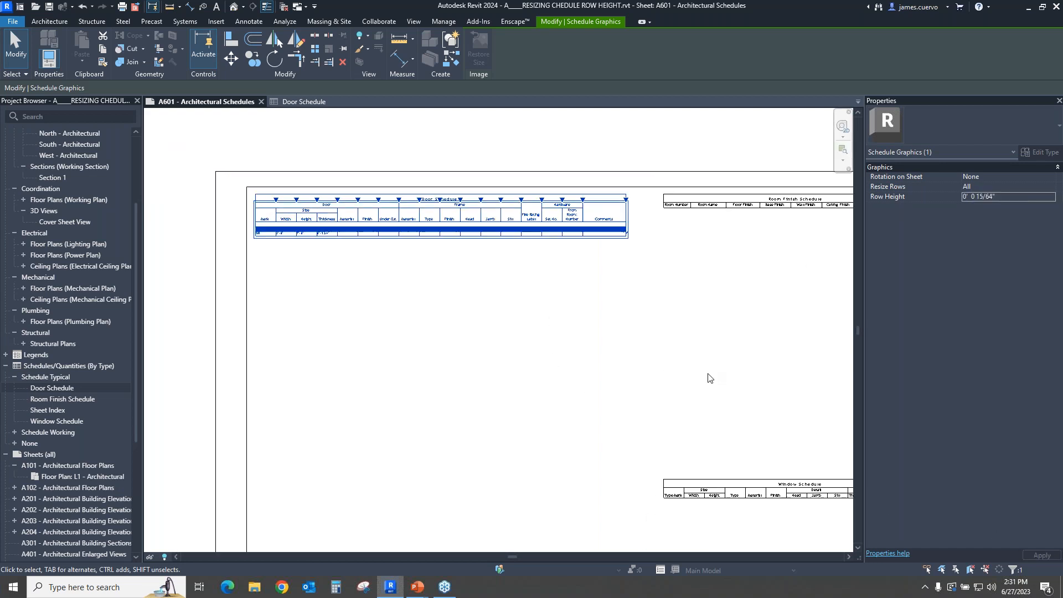
{"action": "scroll", "coordinate": [581, 302], "scroll_direction": "up", "scroll_amount": 2}
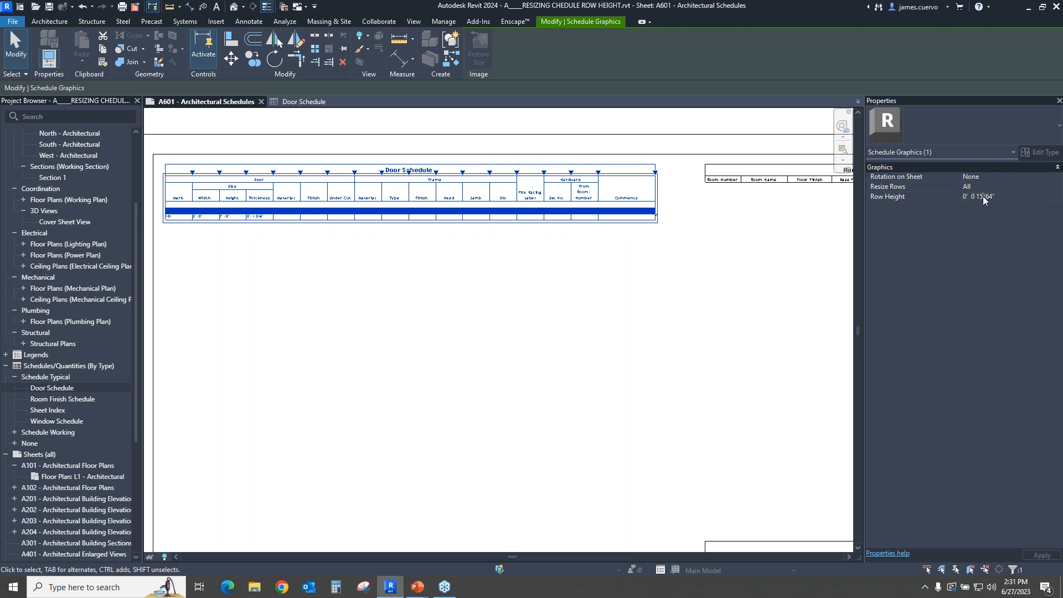
{"action": "left_click", "coordinate": [85, 6]}
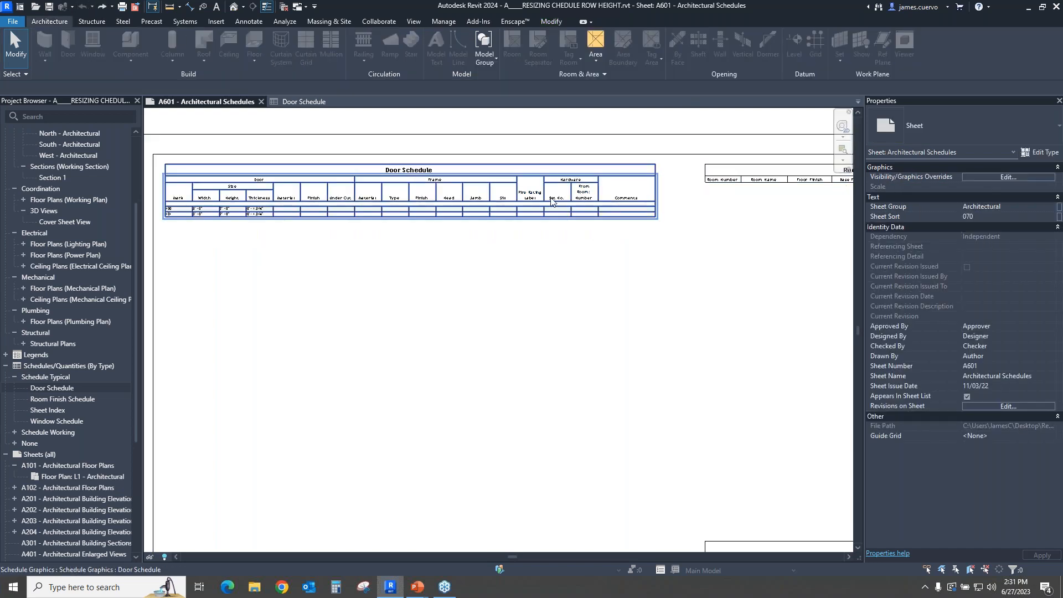
Step: Set the Door Schedule's row height to 5/16" and move the schedule slightly down on the sheet
{"action": "left_click", "coordinate": [566, 219]}
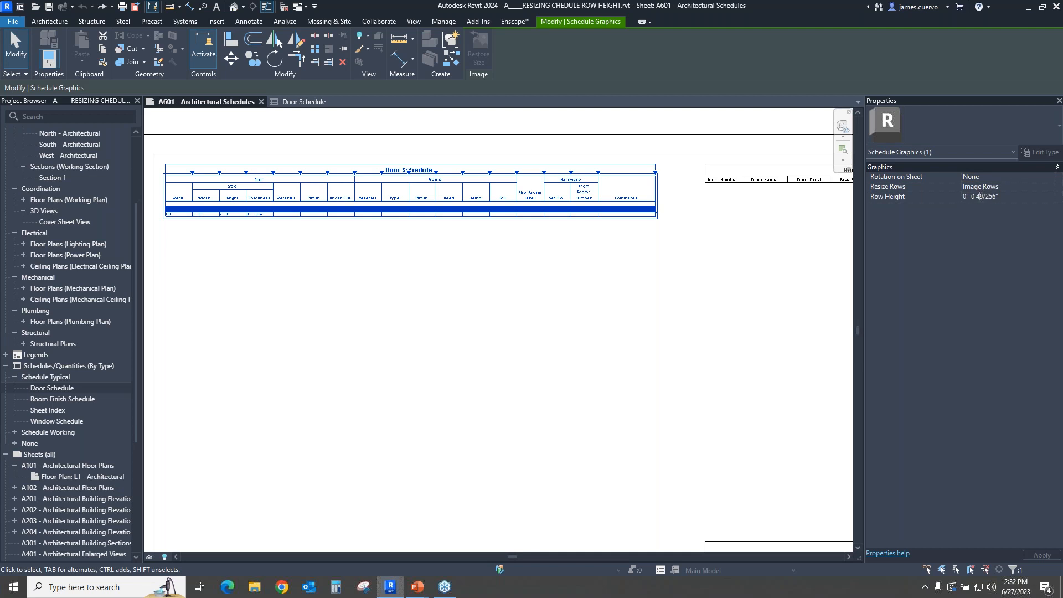
{"action": "double_click", "coordinate": [977, 196]}
{"action": "type", "text": "80"}
{"action": "key", "text": "Return"}
{"action": "left_click_drag", "start_coordinate": [563, 214], "coordinate": [562, 229]}
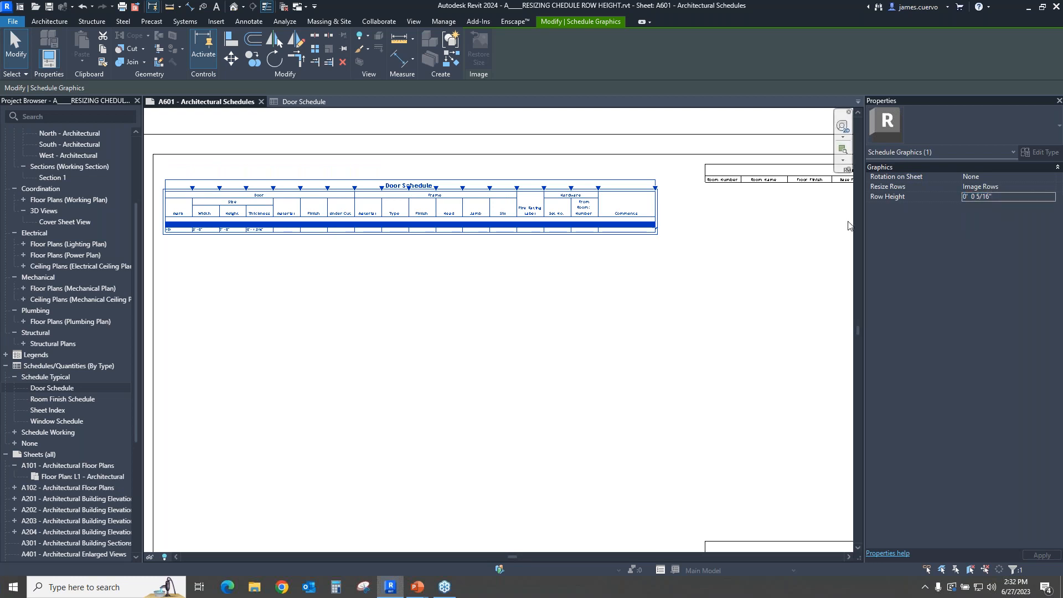
Step: Set the Door Schedule's row height to 0.5 feet and apply it
{"action": "left_click", "coordinate": [1004, 196]}
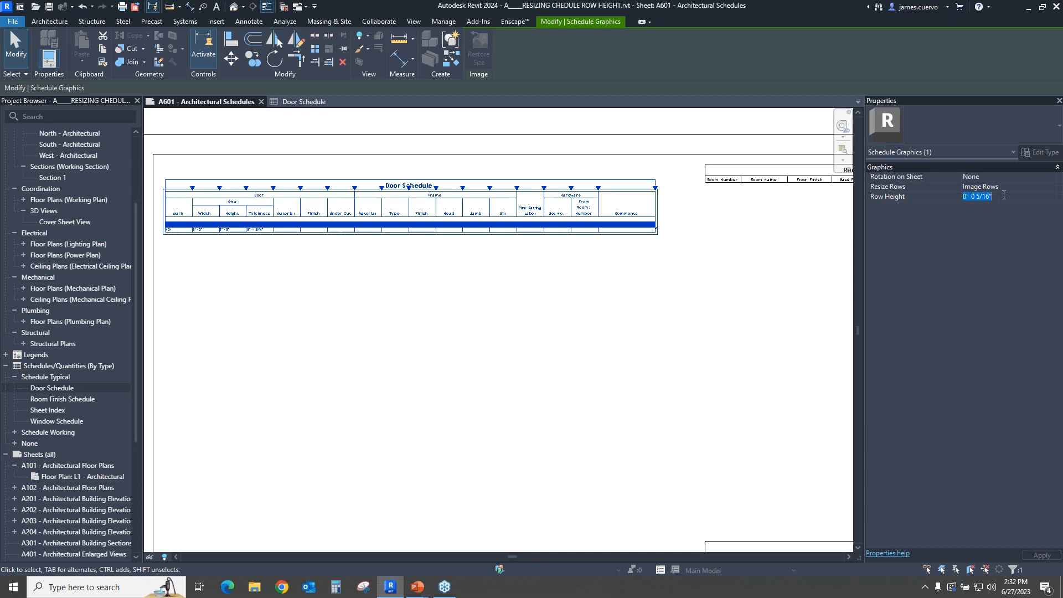
{"action": "type", "text": ".5"}
{"action": "left_click", "coordinate": [1042, 556]}
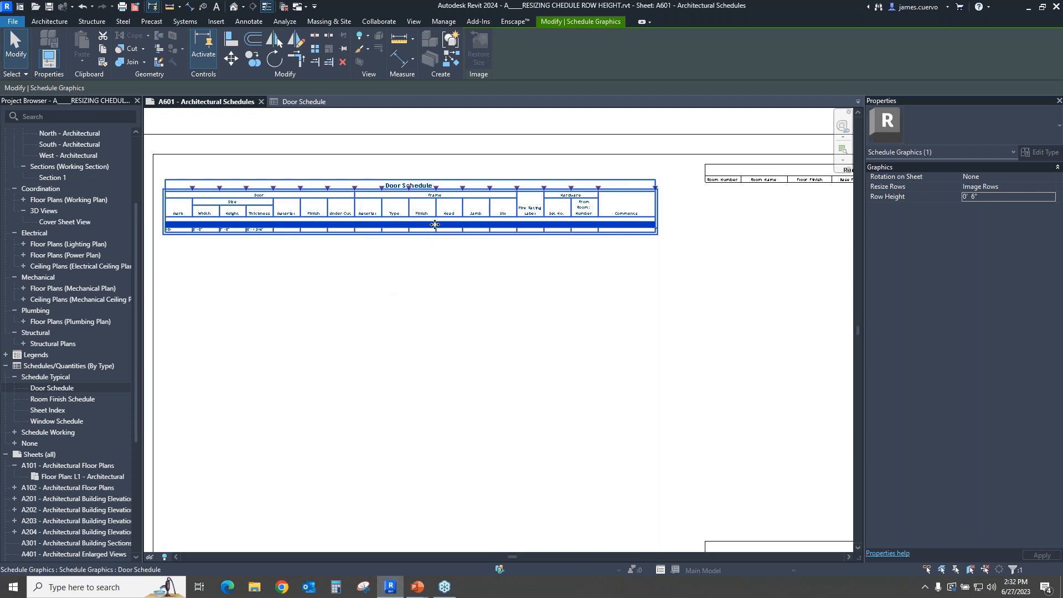
Step: Set Resize Rows to All for the Window Schedule on sheet A601
{"action": "scroll", "coordinate": [621, 261], "scroll_direction": "down", "scroll_amount": 2}
{"action": "scroll", "coordinate": [699, 272], "scroll_direction": "down", "scroll_amount": 2}
{"action": "left_click", "coordinate": [712, 362]}
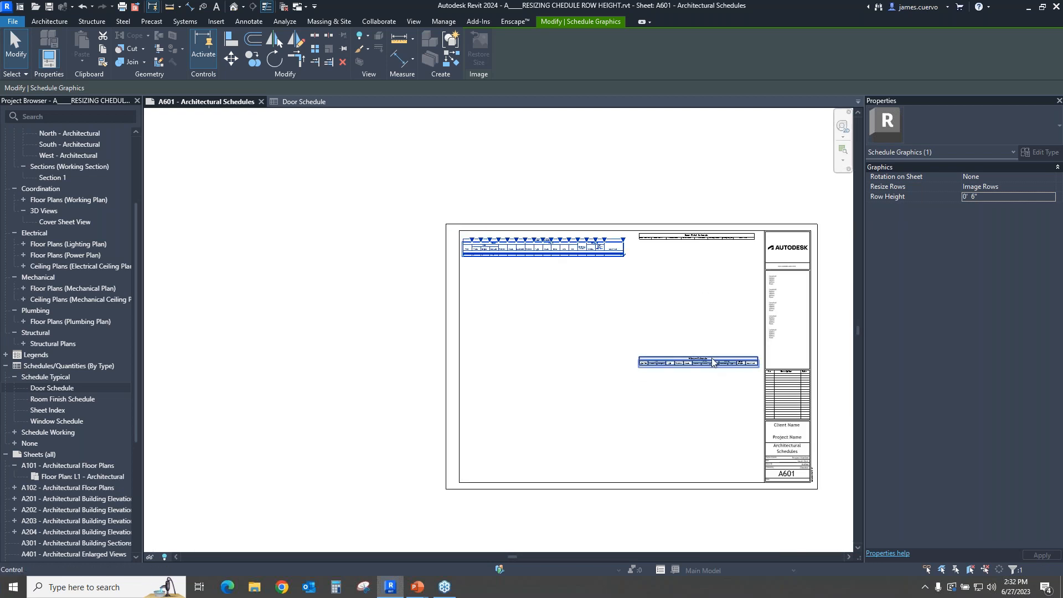
{"action": "left_click", "coordinate": [990, 189]}
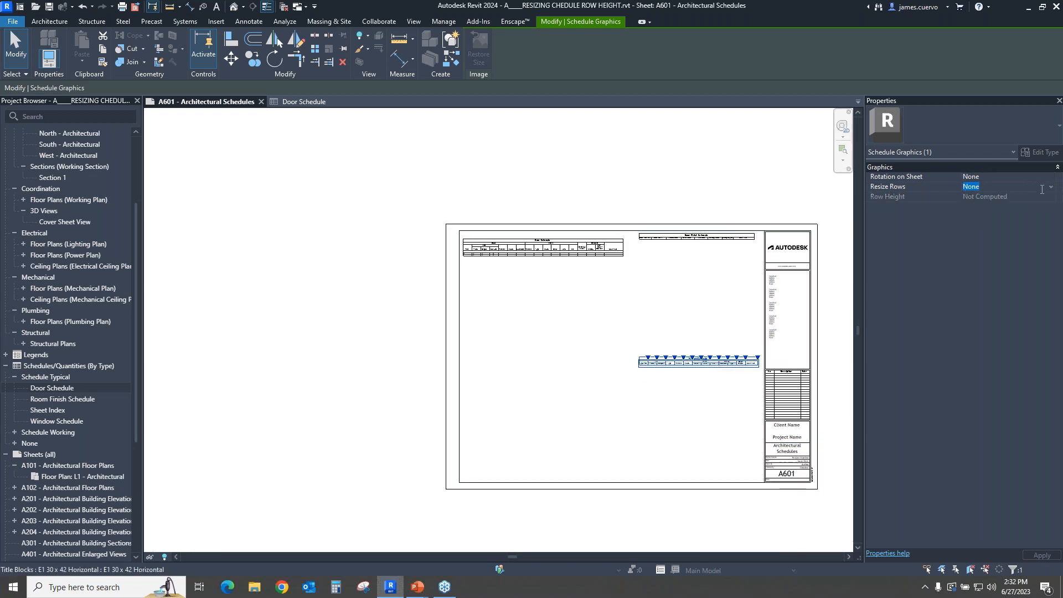
{"action": "left_click", "coordinate": [1051, 187]}
{"action": "left_click", "coordinate": [972, 207]}
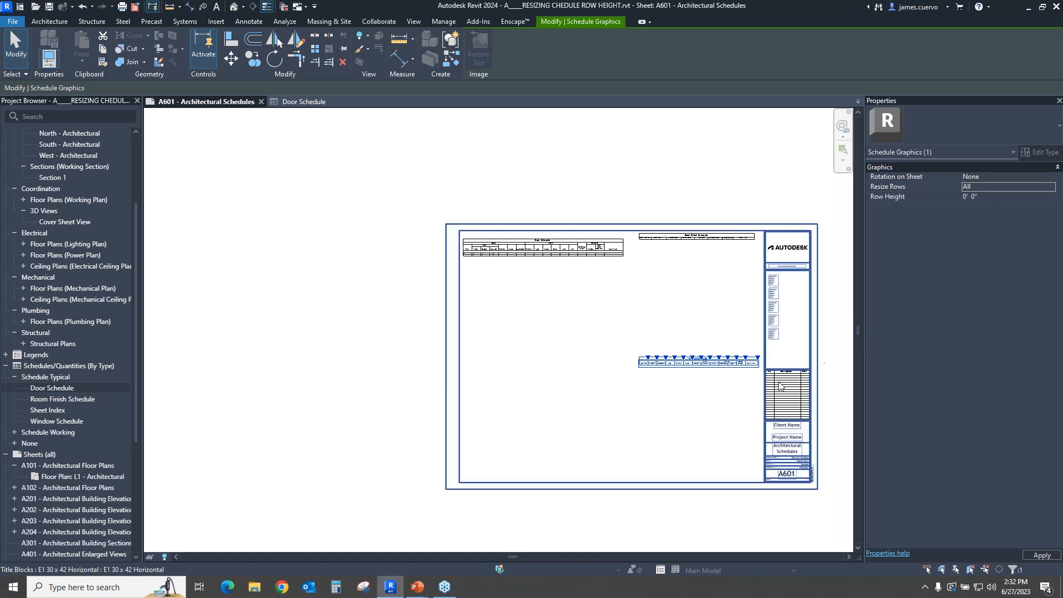
Step: Change the Door Schedule's Resize Rows option to All and apply it
{"action": "left_click", "coordinate": [569, 249]}
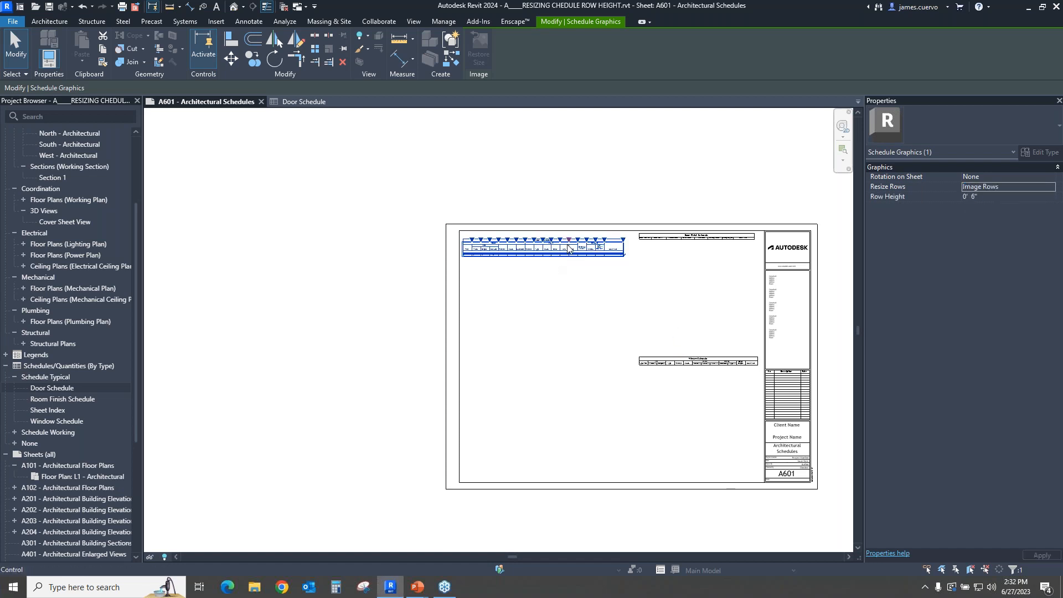
{"action": "left_click", "coordinate": [1035, 181]}
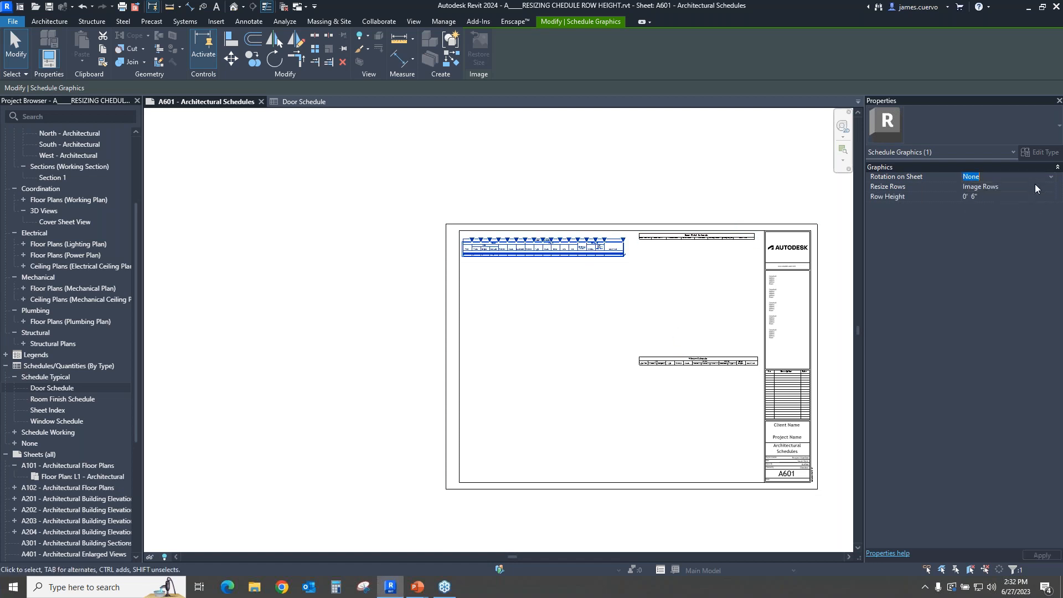
{"action": "left_click", "coordinate": [1035, 188]}
{"action": "left_click", "coordinate": [1050, 187]}
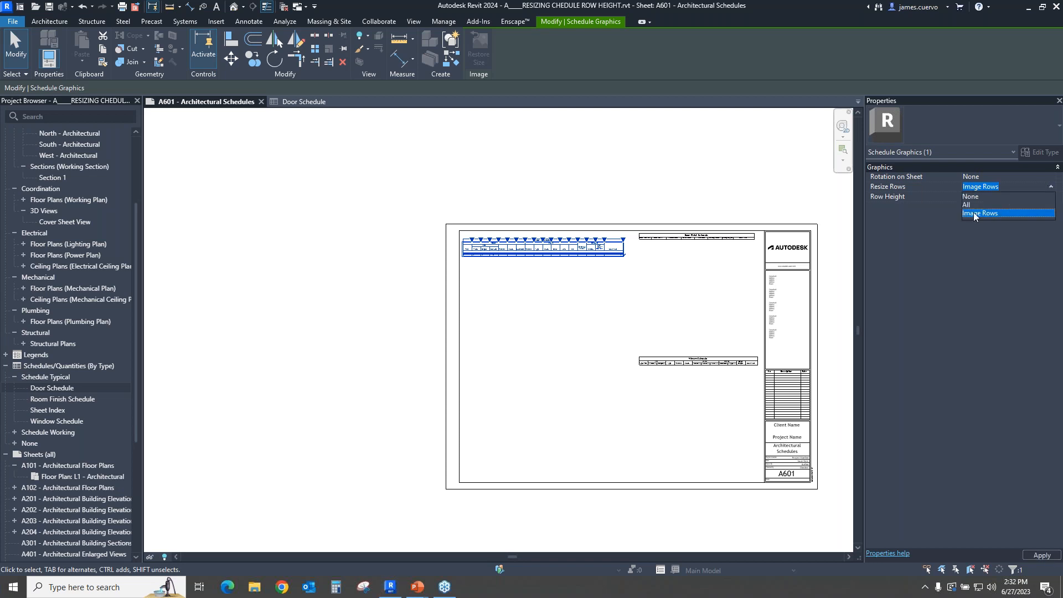
{"action": "left_click", "coordinate": [974, 205]}
{"action": "left_click", "coordinate": [1038, 554]}
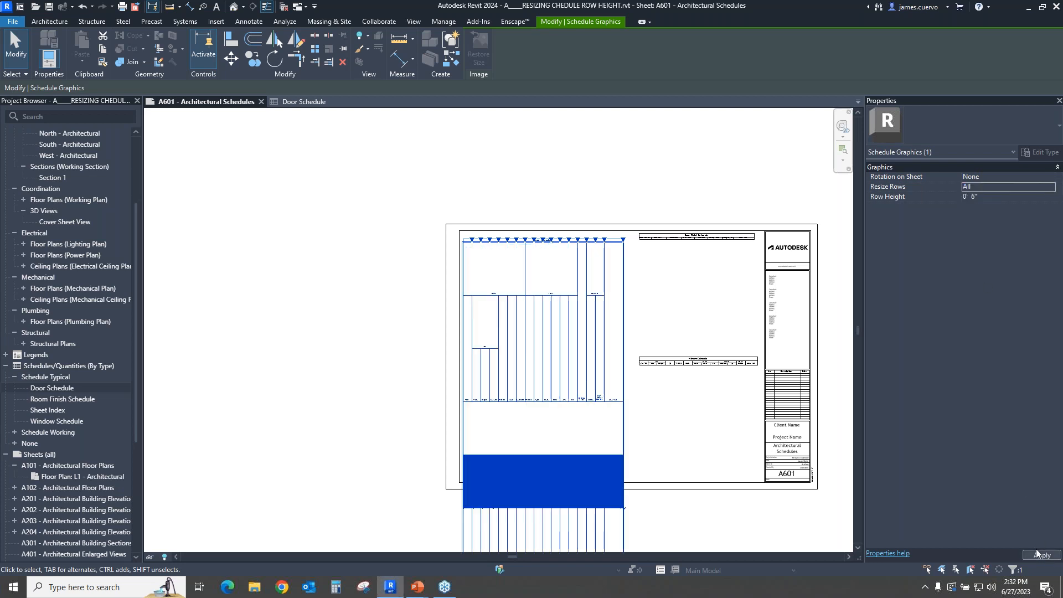
Step: Try to set the Door Schedule's row height to 49/256 without an inch mark
{"action": "left_click", "coordinate": [994, 196]}
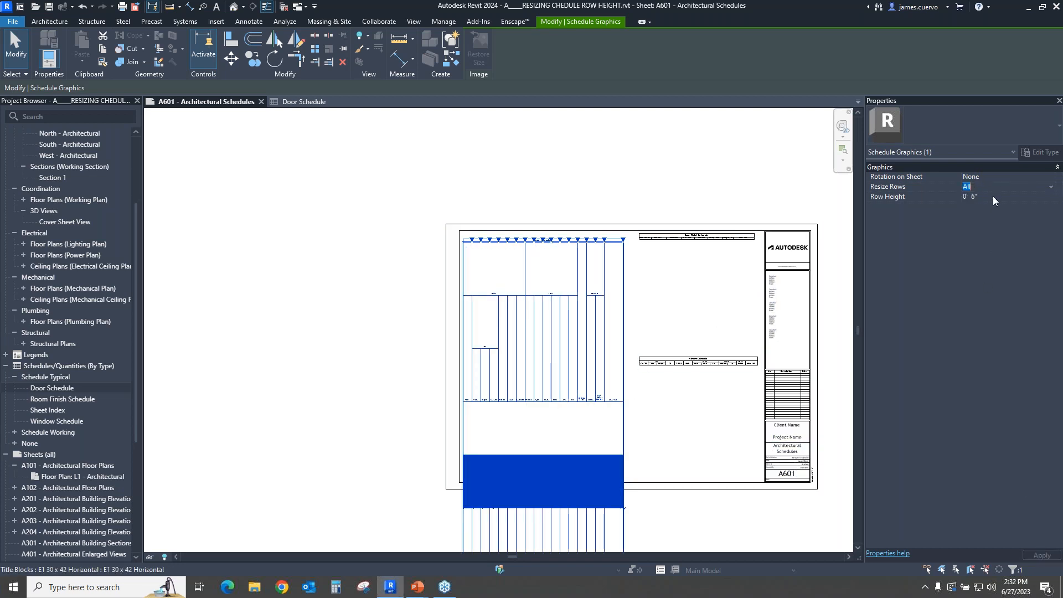
{"action": "type", "text": "4"}
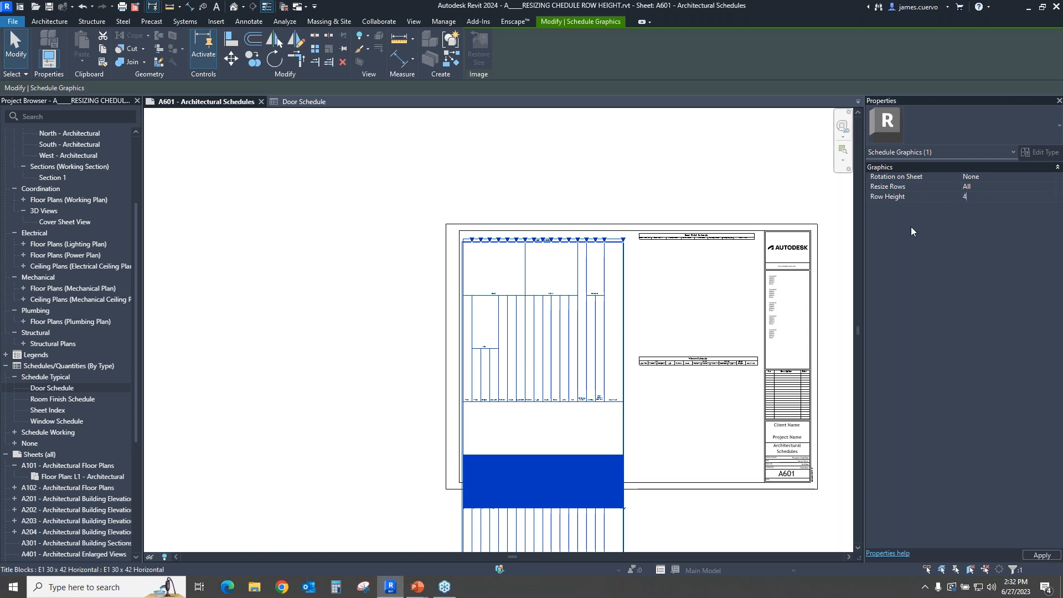
{"action": "type", "text": "9/256"}
{"action": "key", "text": "Return"}
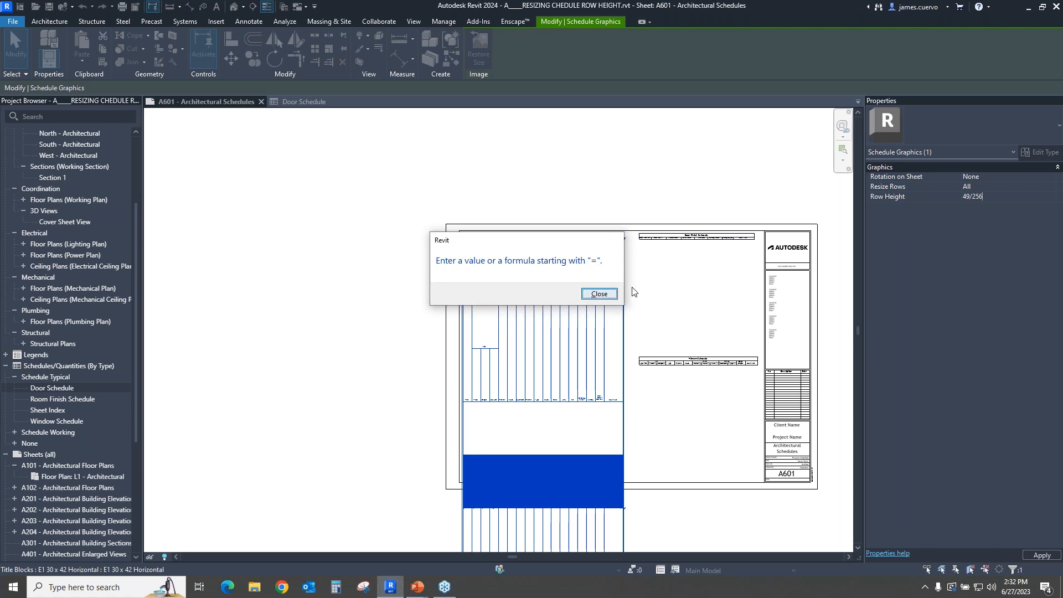
{"action": "left_click", "coordinate": [600, 294]}
Step: Set the Door Schedule's row height to 49/256", including the inch mark
{"action": "left_click", "coordinate": [995, 199]}
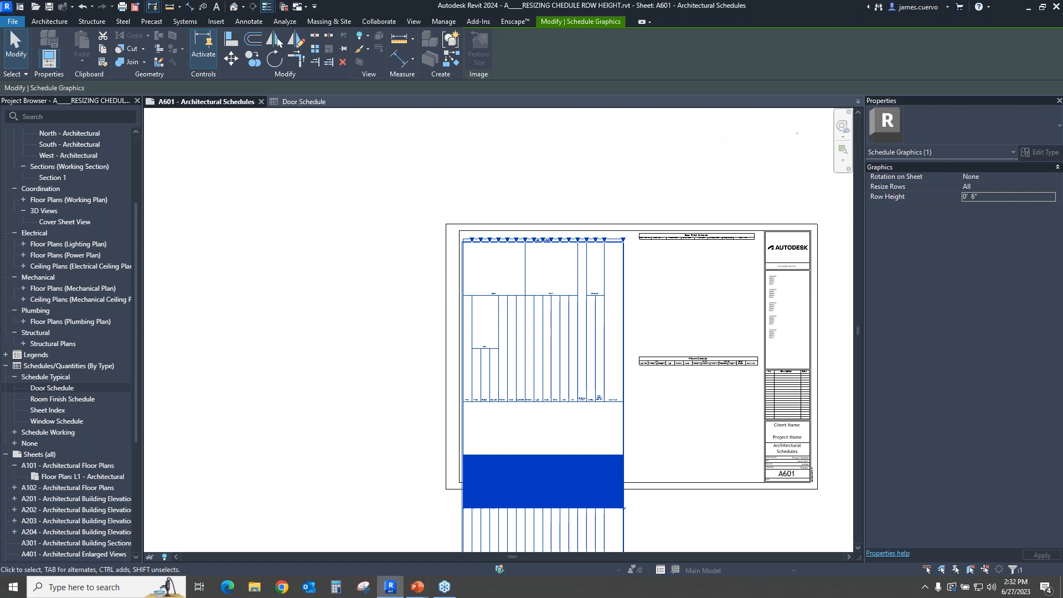
{"action": "left_click", "coordinate": [999, 195]}
{"action": "type", "text": "49/256"}
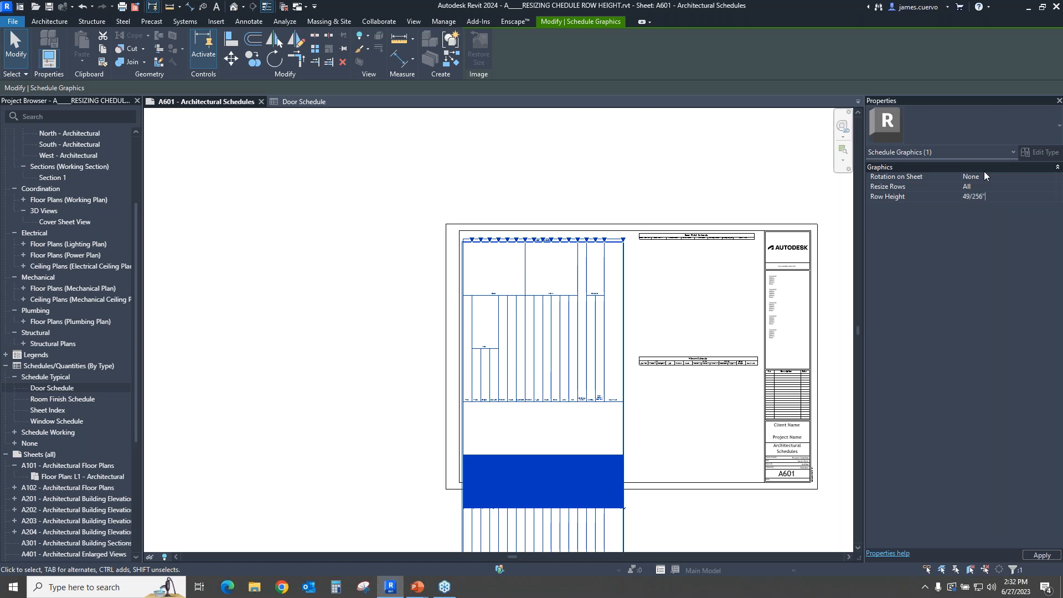
{"action": "key", "text": "Return"}
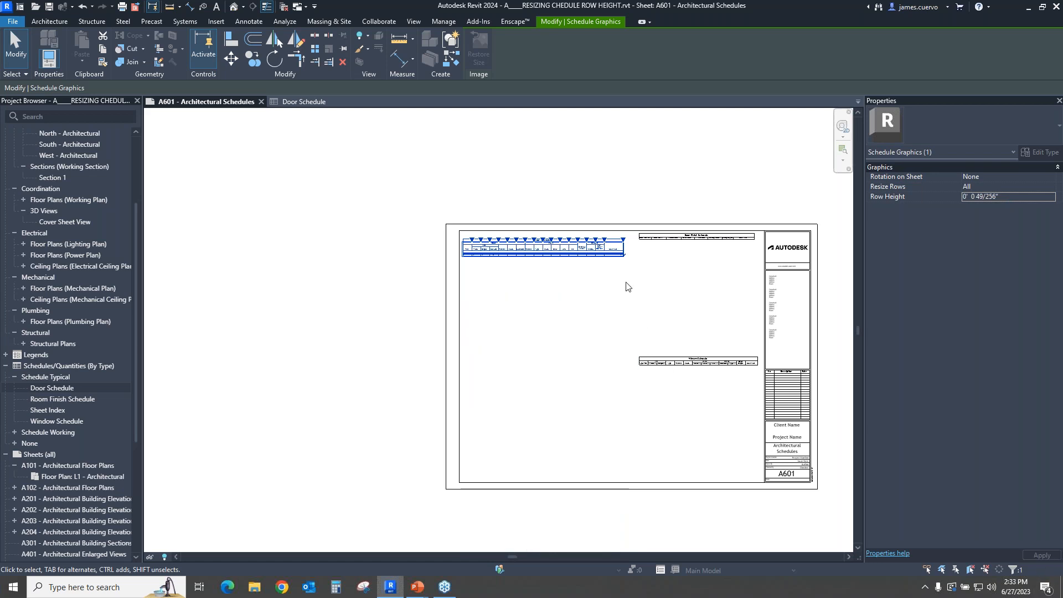
Step: Review the Resize Rows options of the Door Schedule and switch to the PowerPoint slide on resizing all schedule rows
{"action": "scroll", "coordinate": [559, 270], "scroll_direction": "up", "scroll_amount": 3}
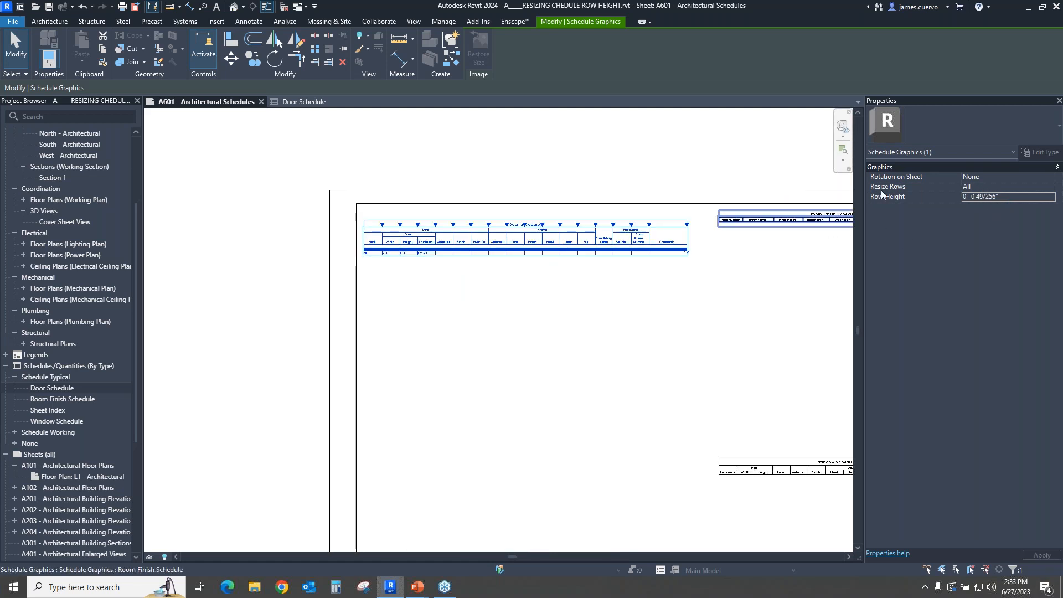
{"action": "left_click", "coordinate": [1014, 188]}
{"action": "left_click", "coordinate": [1052, 187]}
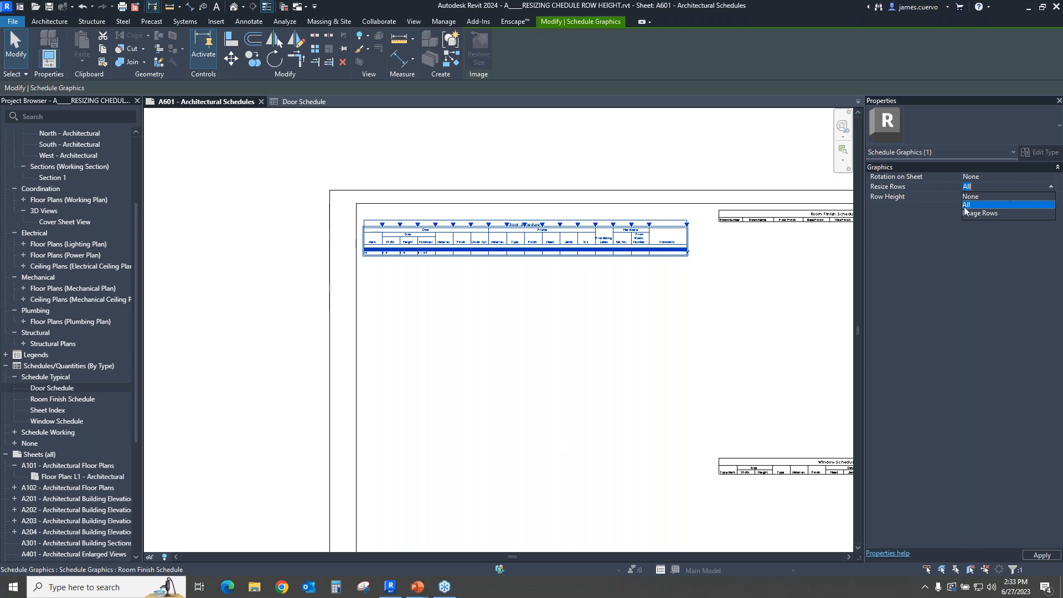
{"action": "left_click", "coordinate": [960, 267]}
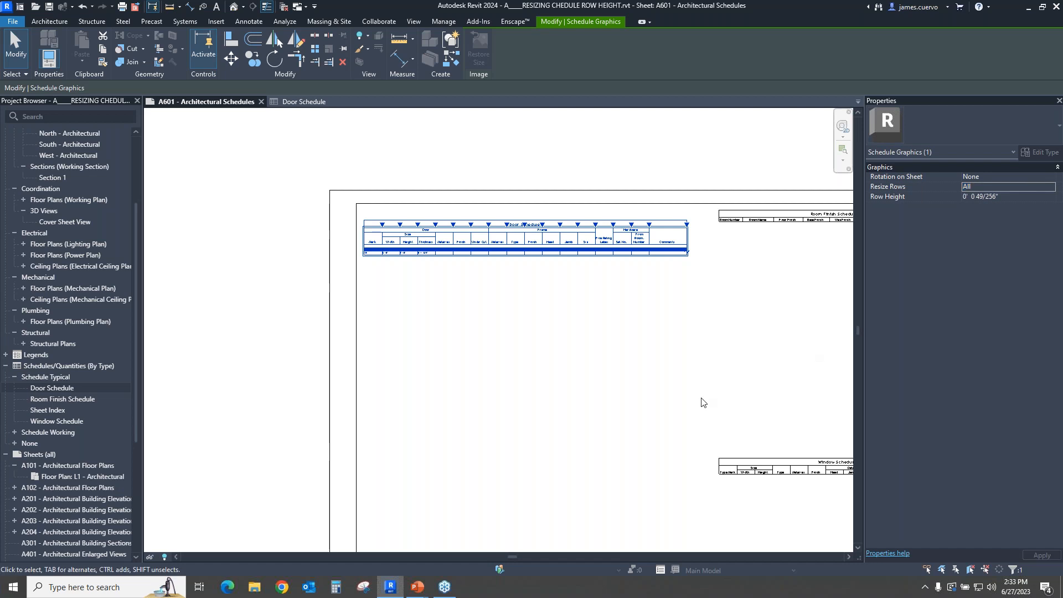
{"action": "key", "text": "alt+Tab"}
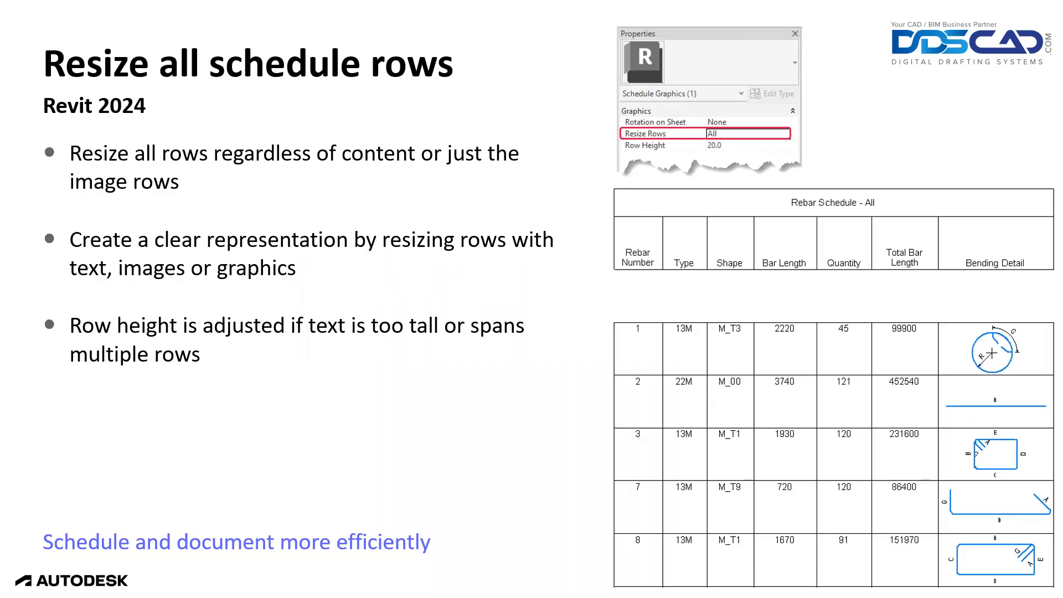
Step: Advance to the slide on scheduling revision clouds, then switch to Revit and examine the title block's revision table on sheet A601
{"action": "key", "text": "Right"}
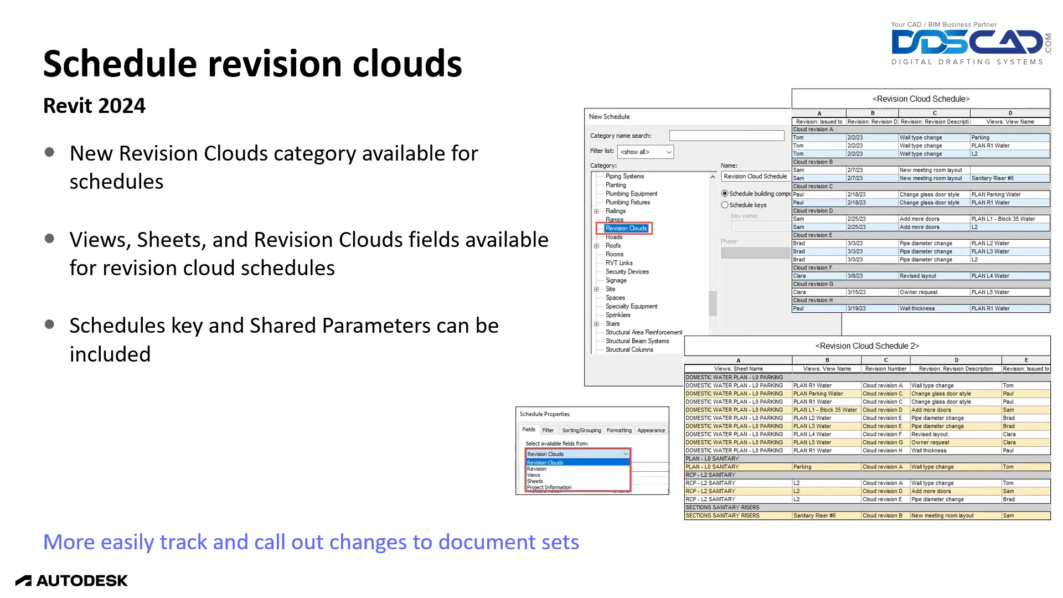
{"action": "key", "text": "alt+Tab"}
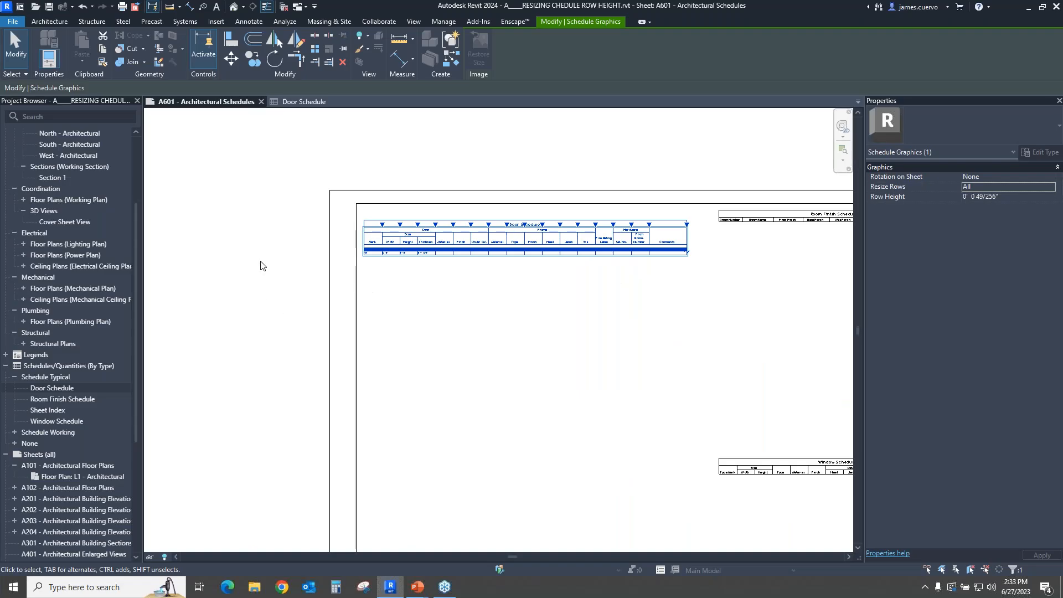
{"action": "scroll", "coordinate": [308, 279], "scroll_direction": "down", "scroll_amount": 2}
{"action": "scroll", "coordinate": [551, 387], "scroll_direction": "up", "scroll_amount": 5}
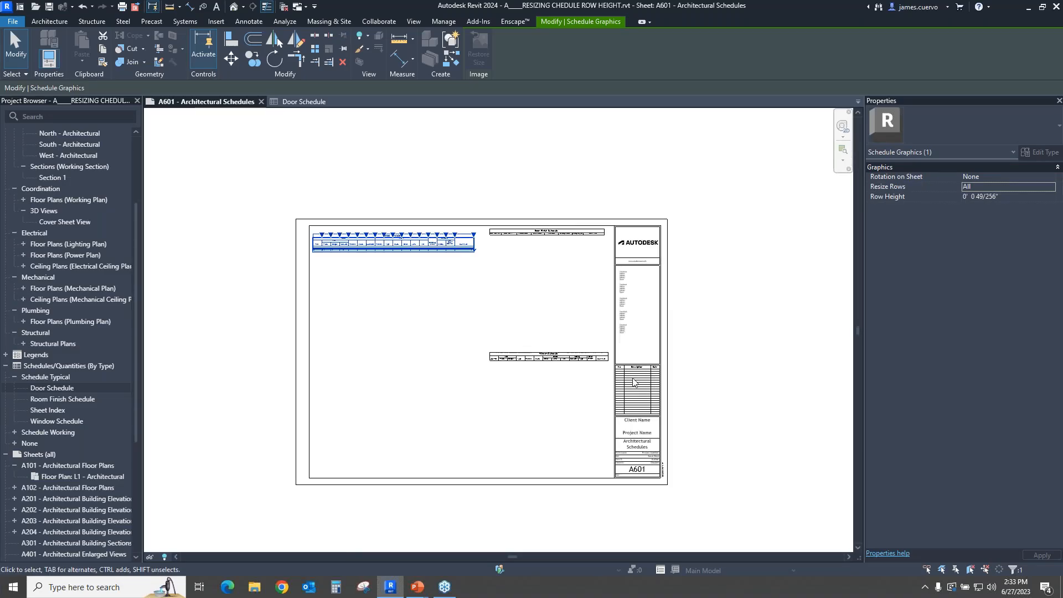
{"action": "key", "text": "Escape"}
{"action": "scroll", "coordinate": [85, 148], "scroll_direction": "up", "scroll_amount": 3}
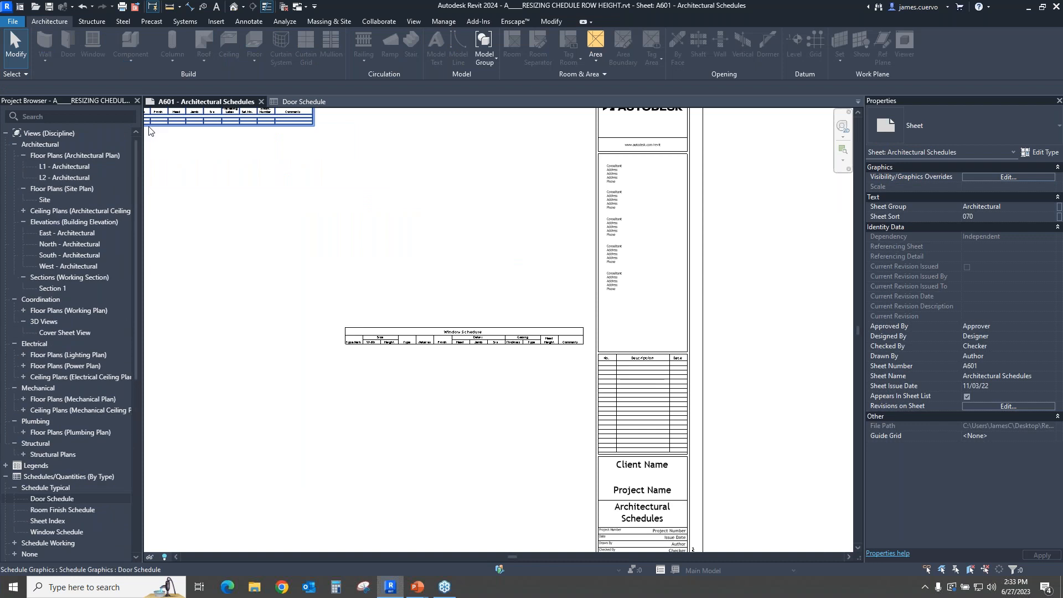
Step: In the L1 - Architectural floor plan, create a rectangular revision cloud around the right-hand door, assigned to Seq. 1 - Revision 1
{"action": "double_click", "coordinate": [69, 168]}
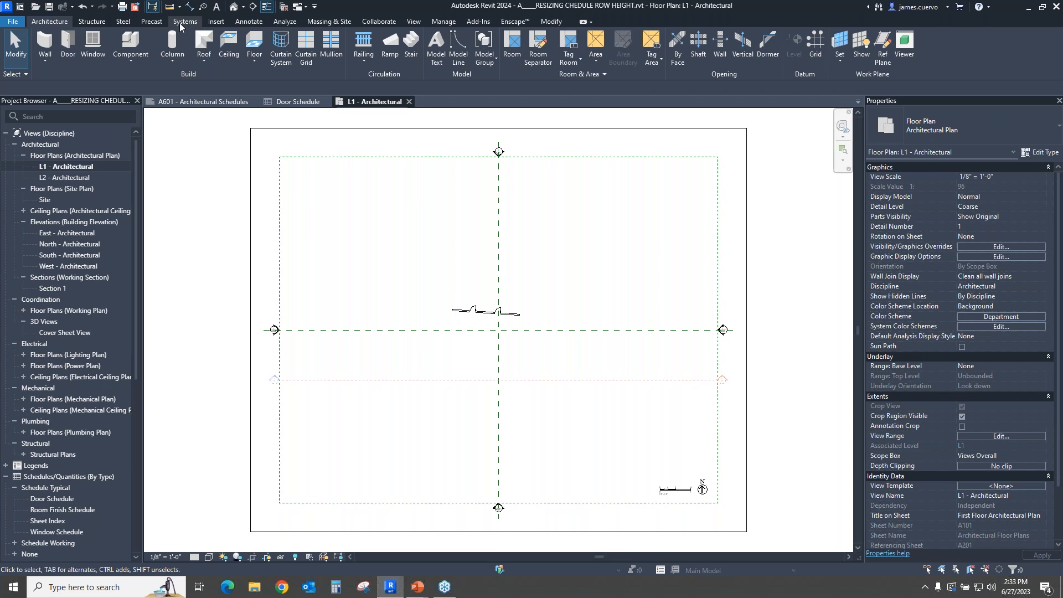
{"action": "left_click", "coordinate": [249, 21]}
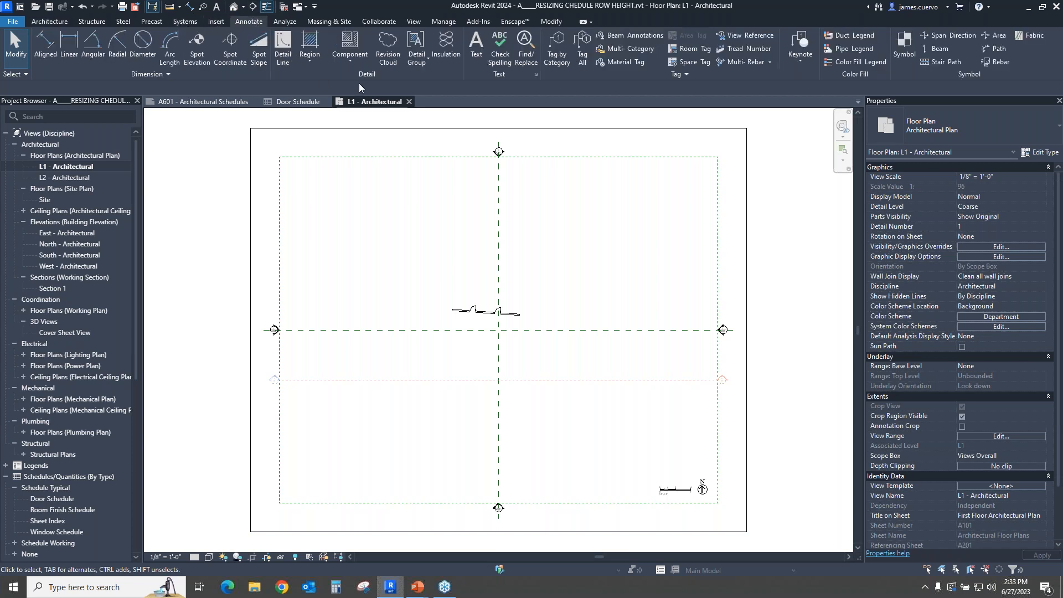
{"action": "left_click", "coordinate": [395, 45]}
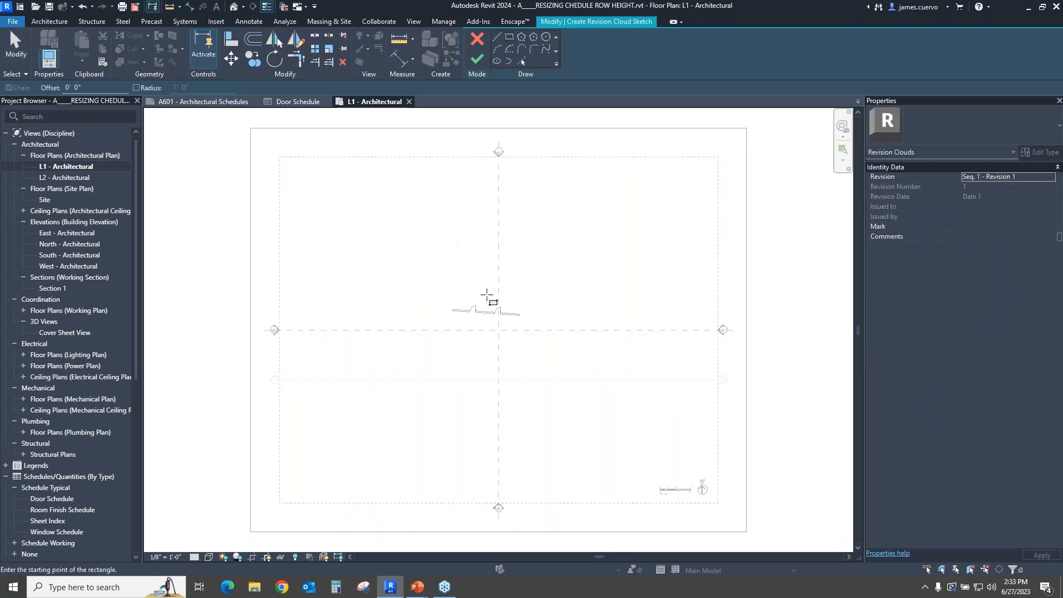
{"action": "left_click", "coordinate": [487, 296]}
{"action": "left_click", "coordinate": [533, 345]}
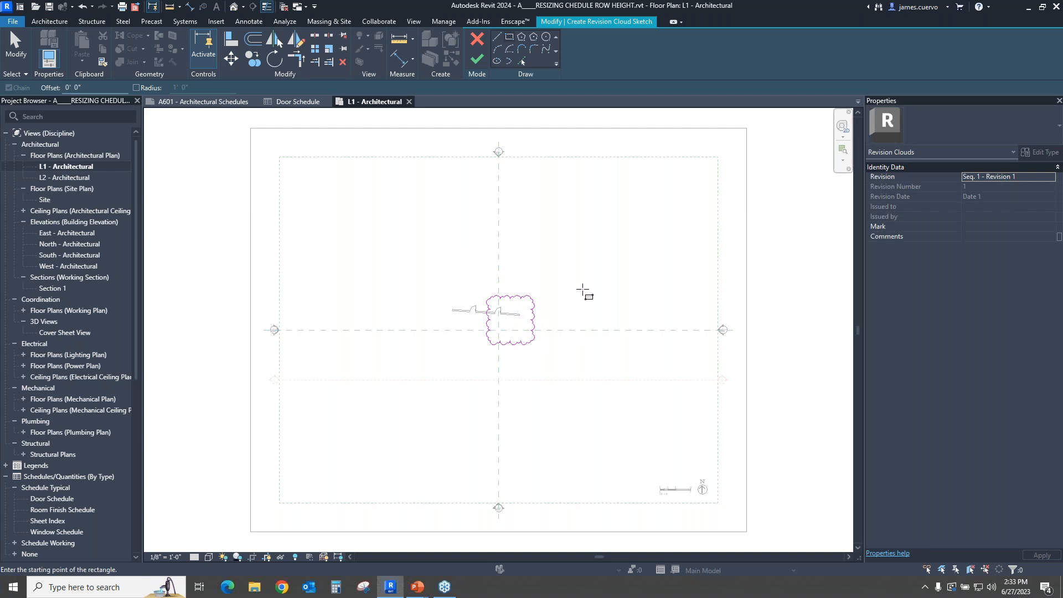
{"action": "left_click", "coordinate": [477, 59]}
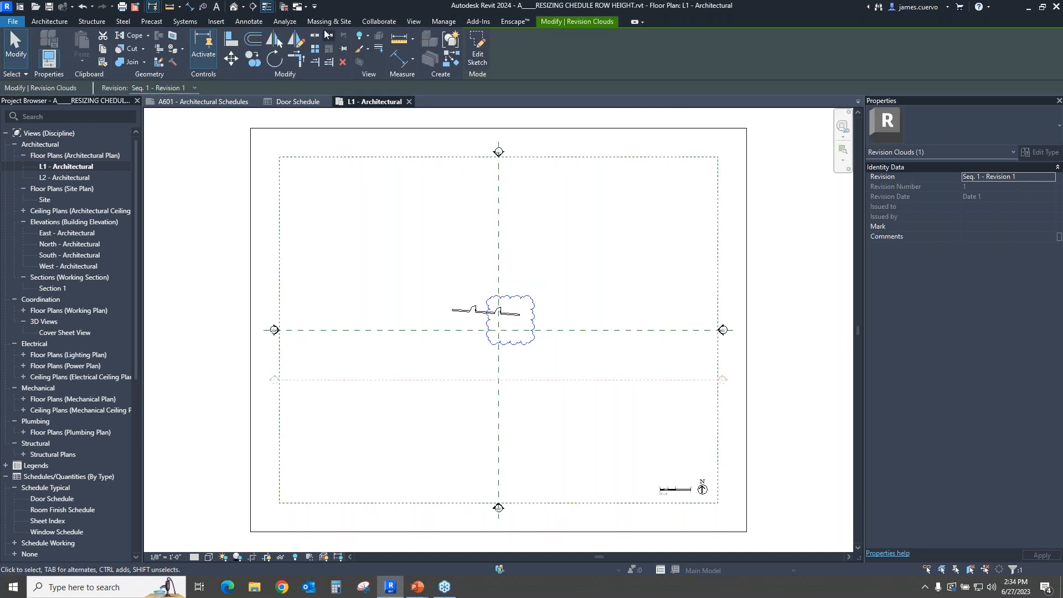
Step: Open the project's sheet revision settings
{"action": "left_click", "coordinate": [414, 21]}
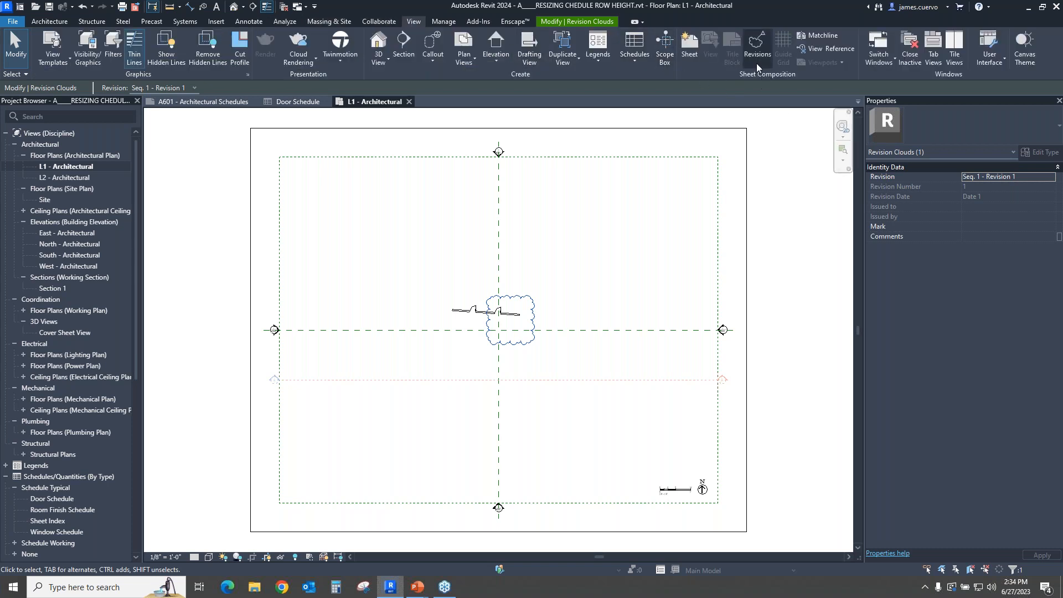
Step: Add a second revision to the project's sheet issues and revisions list
{"action": "left_click", "coordinate": [755, 59]}
{"action": "left_click", "coordinate": [725, 170]}
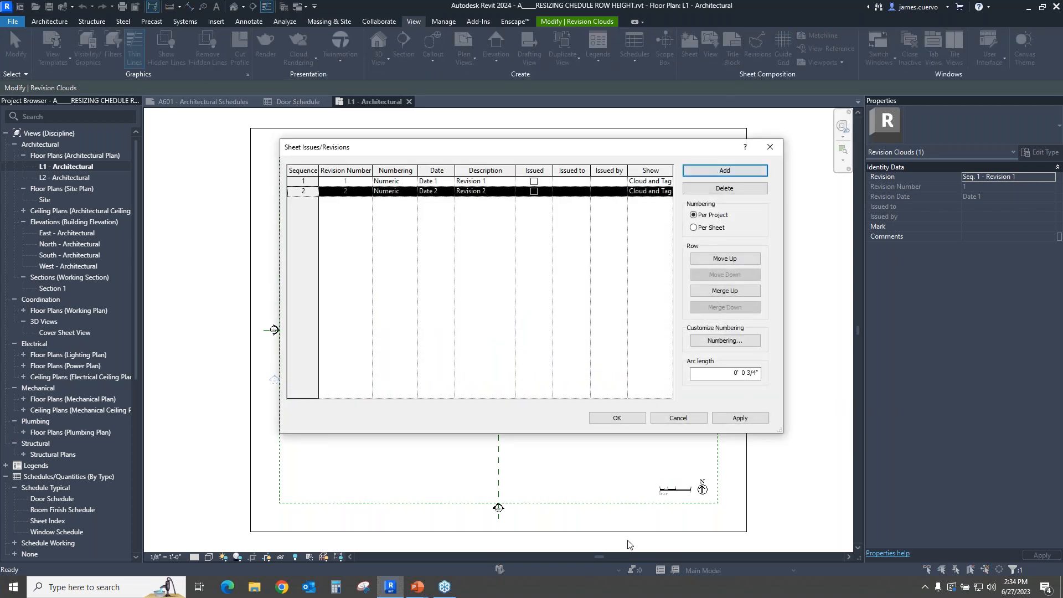
{"action": "left_click", "coordinate": [616, 418]}
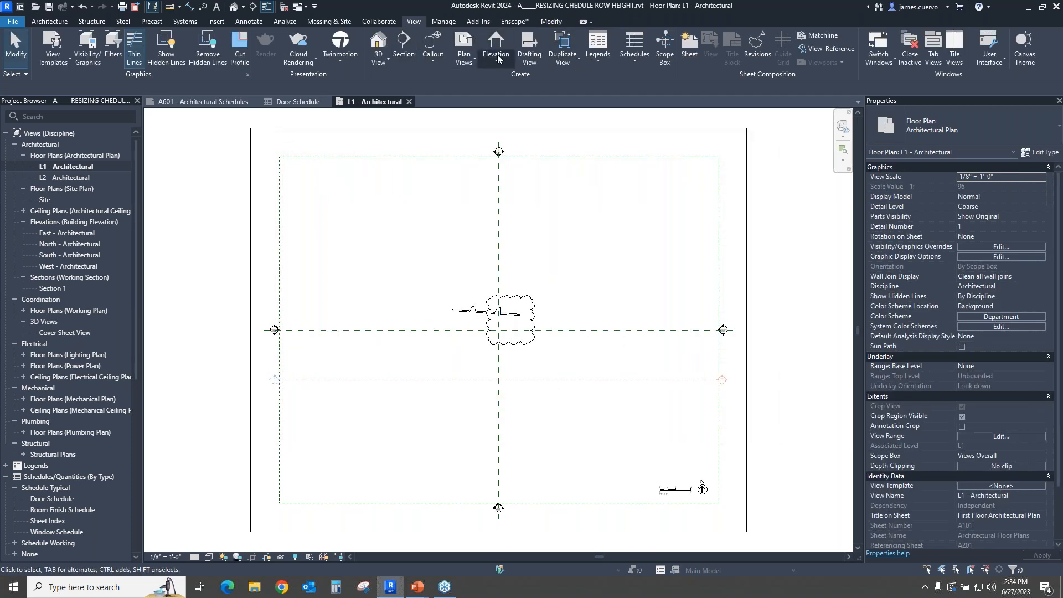
Step: Sketch a rectangular revision cloud around the wall's west end in the L1 floor plan and finish the sketch
{"action": "left_click", "coordinate": [244, 22]}
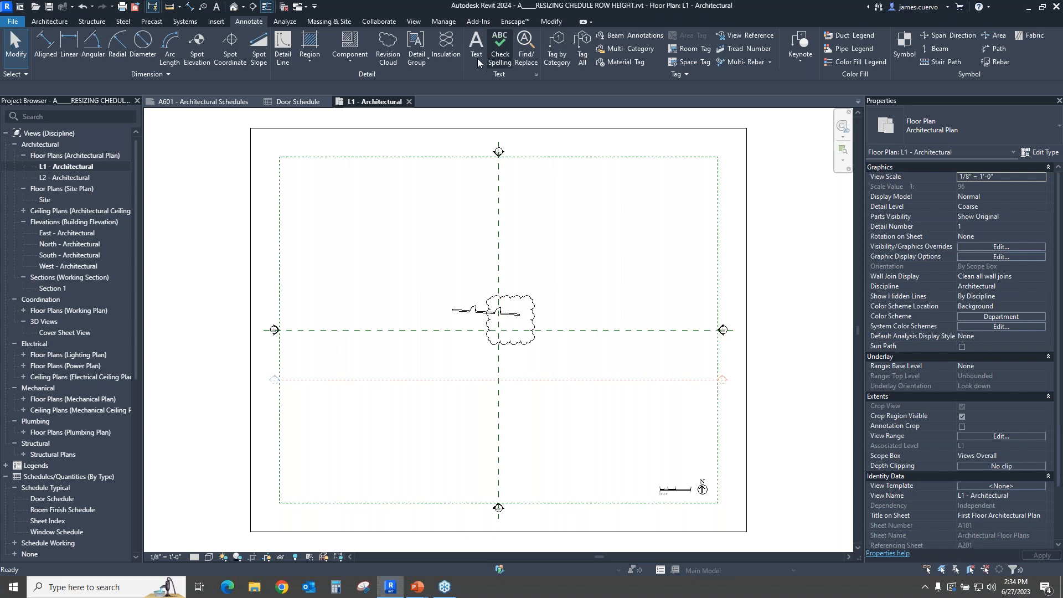
{"action": "left_click", "coordinate": [388, 47]}
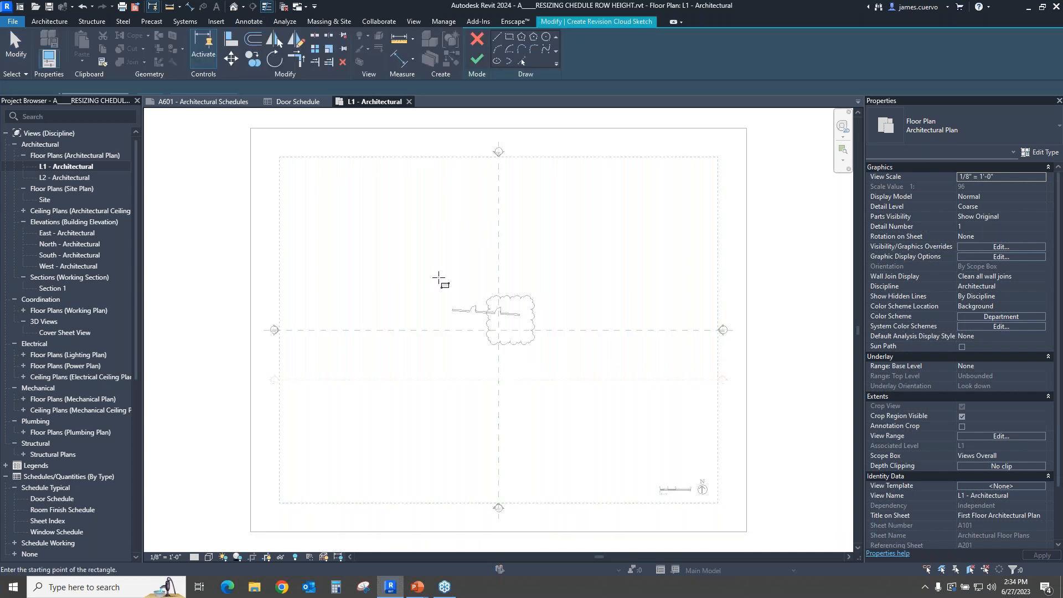
{"action": "left_click", "coordinate": [436, 276]}
{"action": "left_click", "coordinate": [470, 339]}
{"action": "key", "text": "Escape"}
{"action": "key", "text": "Escape"}
{"action": "left_click", "coordinate": [477, 60]}
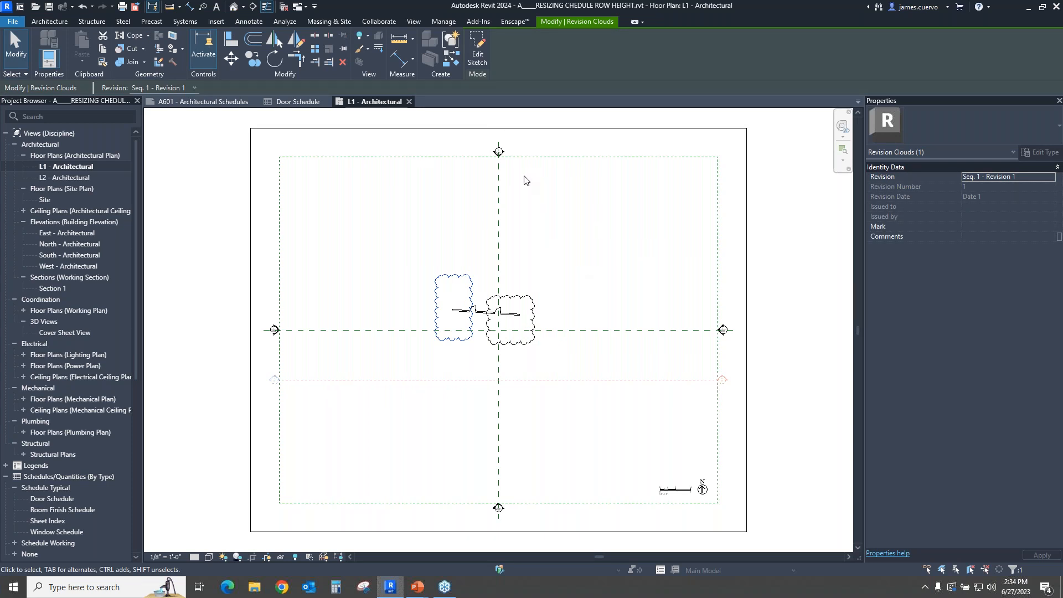
Step: Create a new schedule for the Revision Clouds category, searching the category names for "re"
{"action": "left_click", "coordinate": [412, 22]}
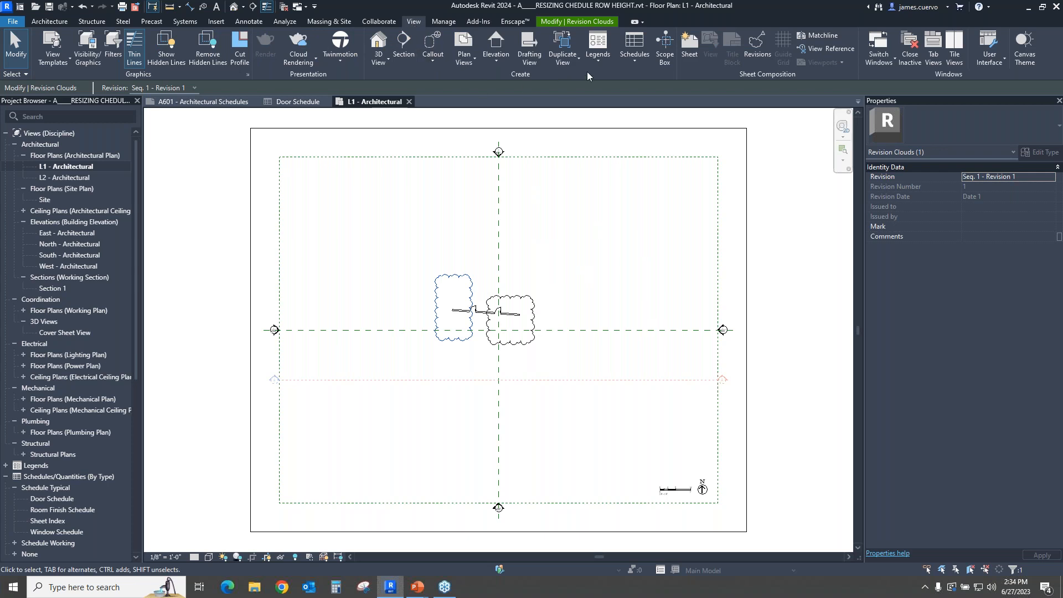
{"action": "left_click", "coordinate": [637, 63]}
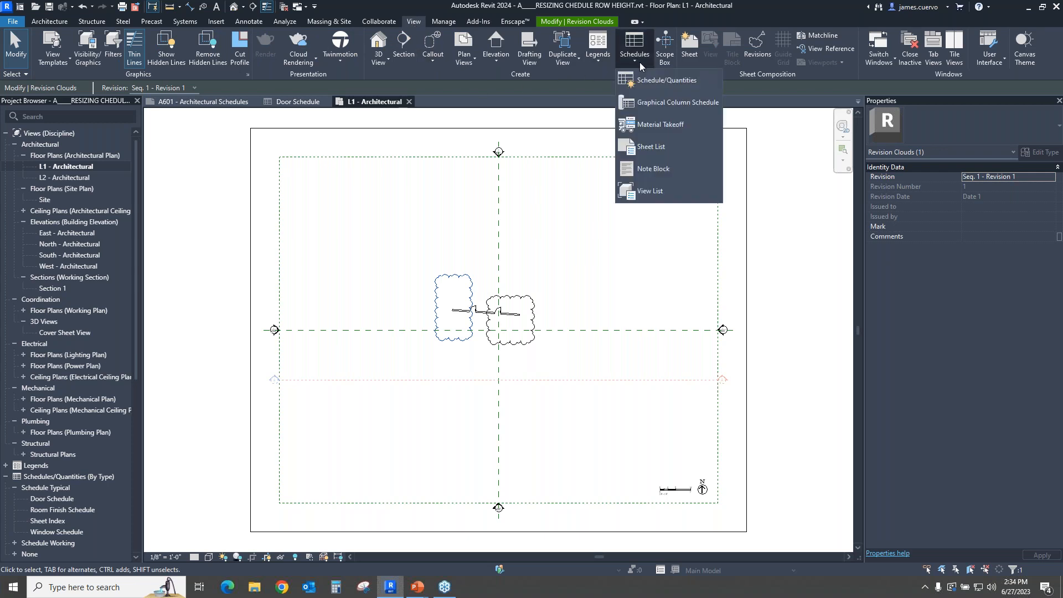
{"action": "left_click", "coordinate": [663, 82]}
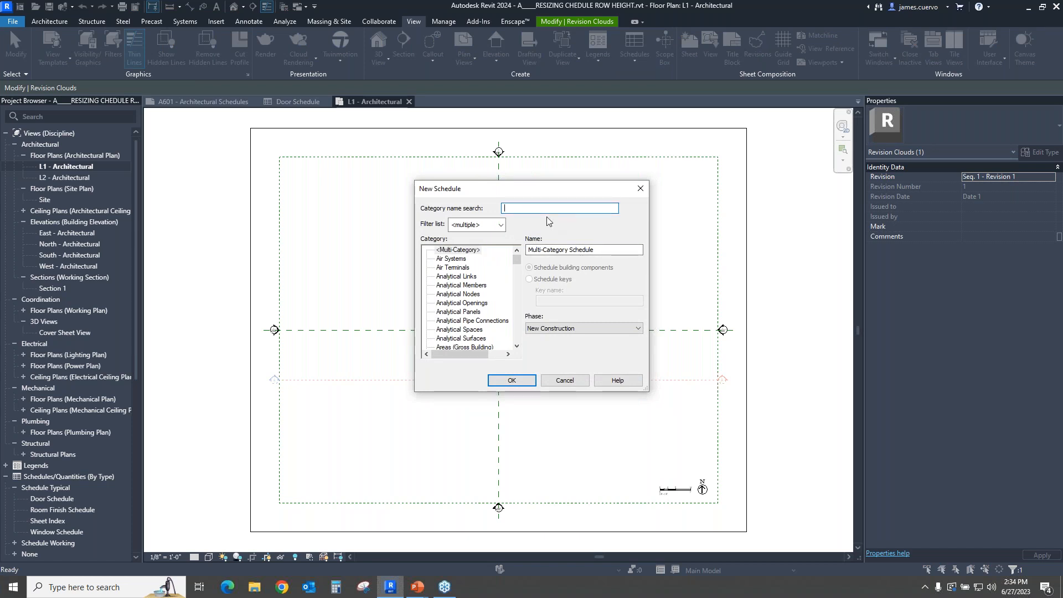
{"action": "type", "text": "re"}
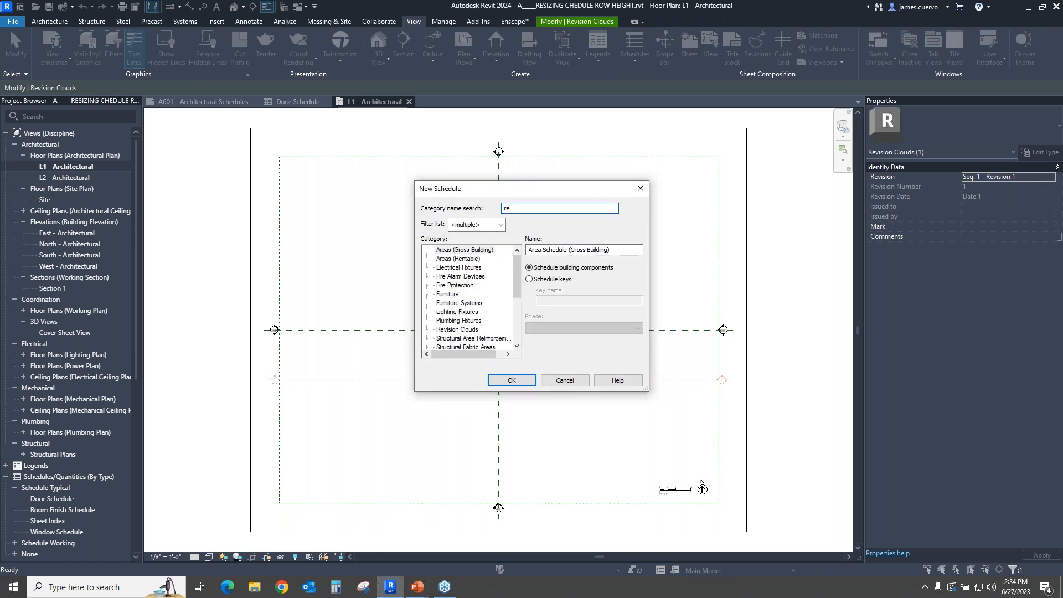
{"action": "scroll", "coordinate": [477, 291], "scroll_direction": "down", "scroll_amount": 3}
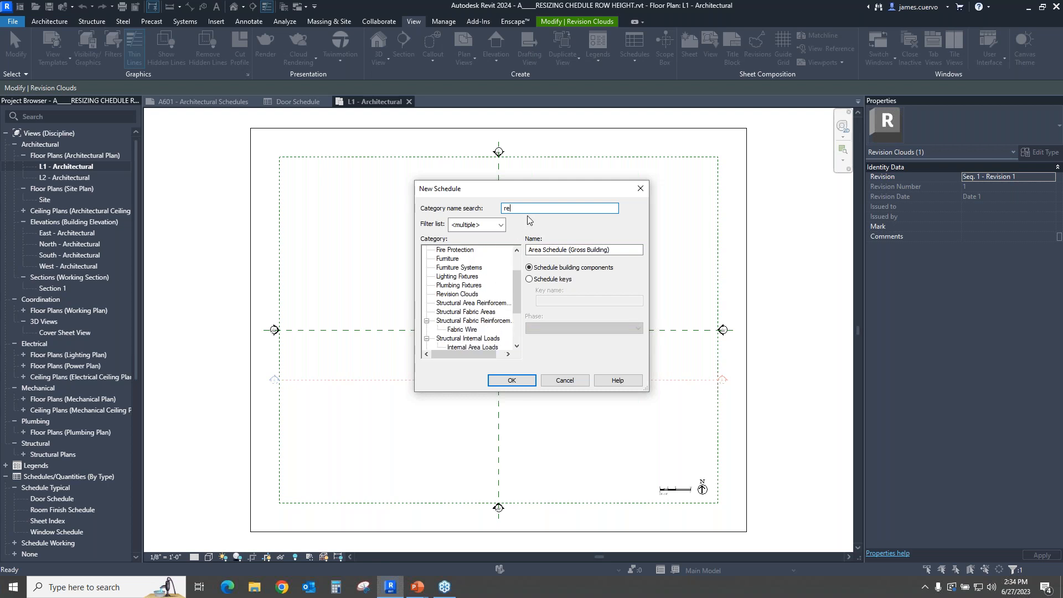
{"action": "left_click", "coordinate": [457, 294]}
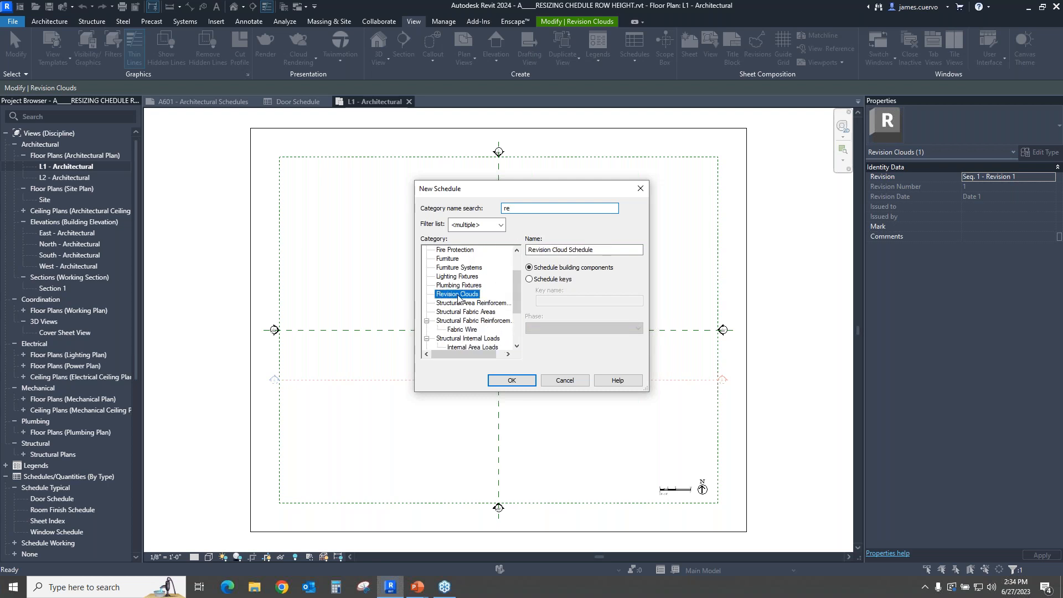
{"action": "left_click", "coordinate": [513, 382]}
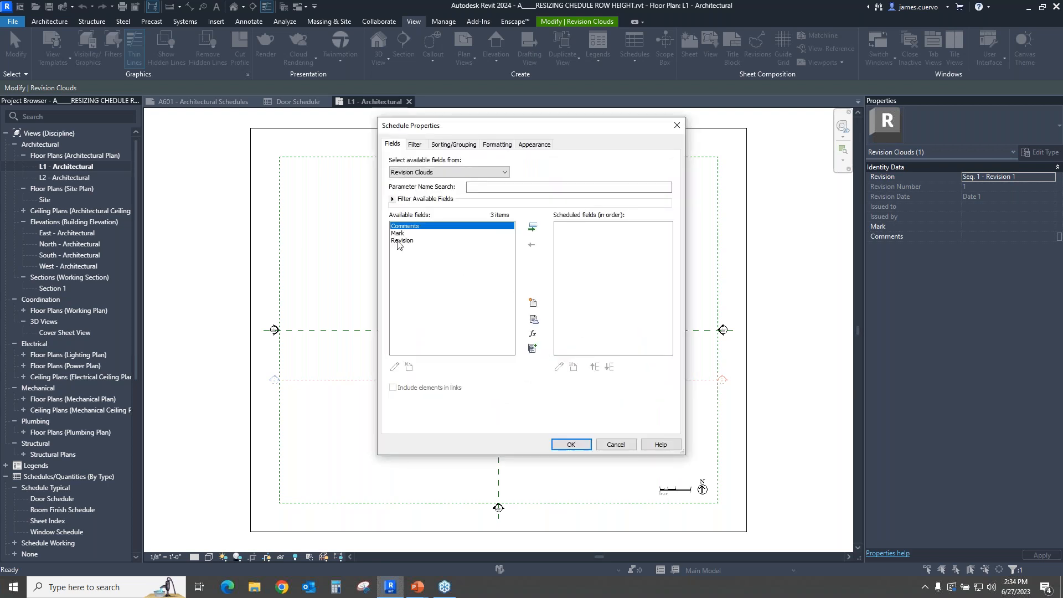
Step: Include the Mark, Revision and Comments fields in the revision cloud schedule, in that order, and generate it
{"action": "left_click", "coordinate": [532, 228]}
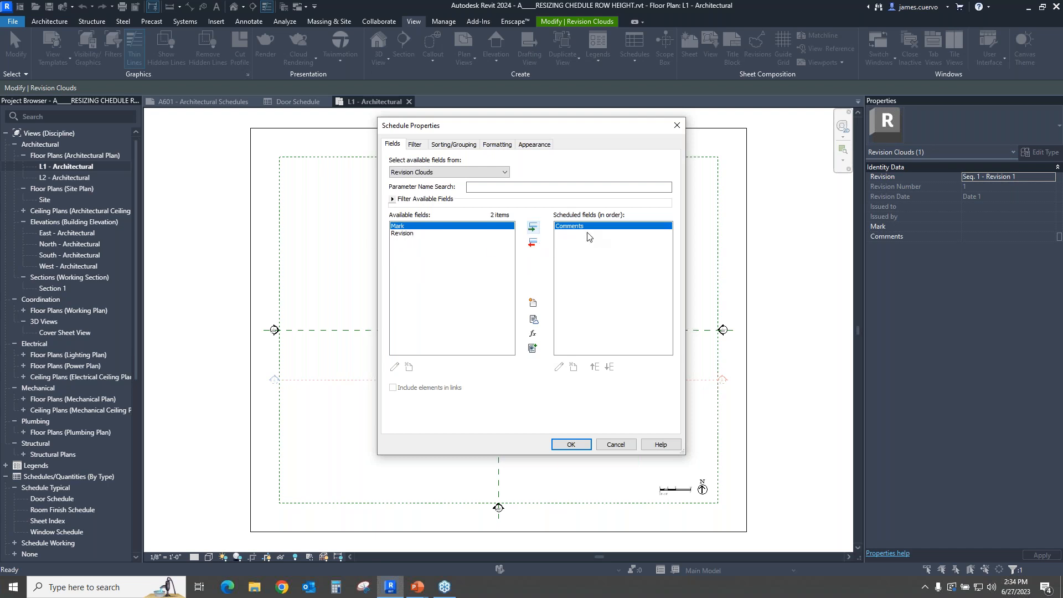
{"action": "left_click", "coordinate": [533, 228]}
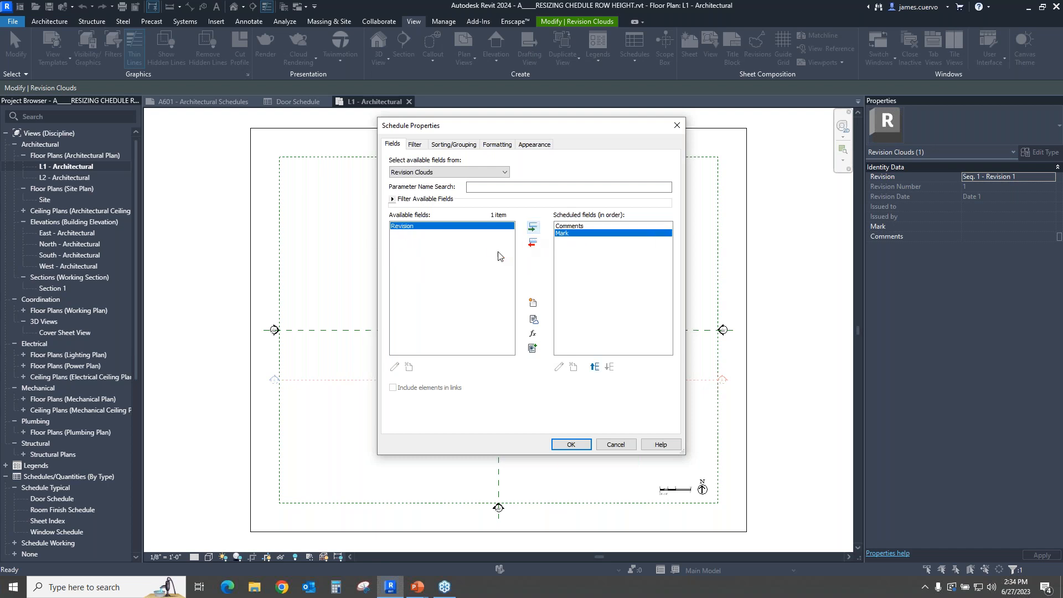
{"action": "left_click", "coordinate": [533, 227]}
{"action": "left_click", "coordinate": [565, 226]}
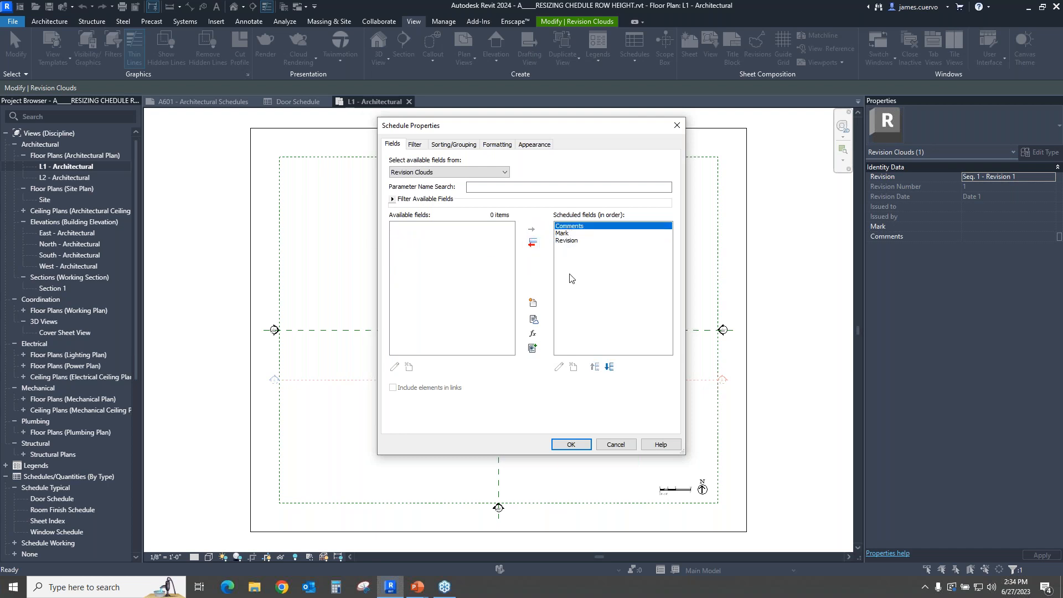
{"action": "left_click", "coordinate": [609, 366]}
{"action": "left_click", "coordinate": [609, 366]}
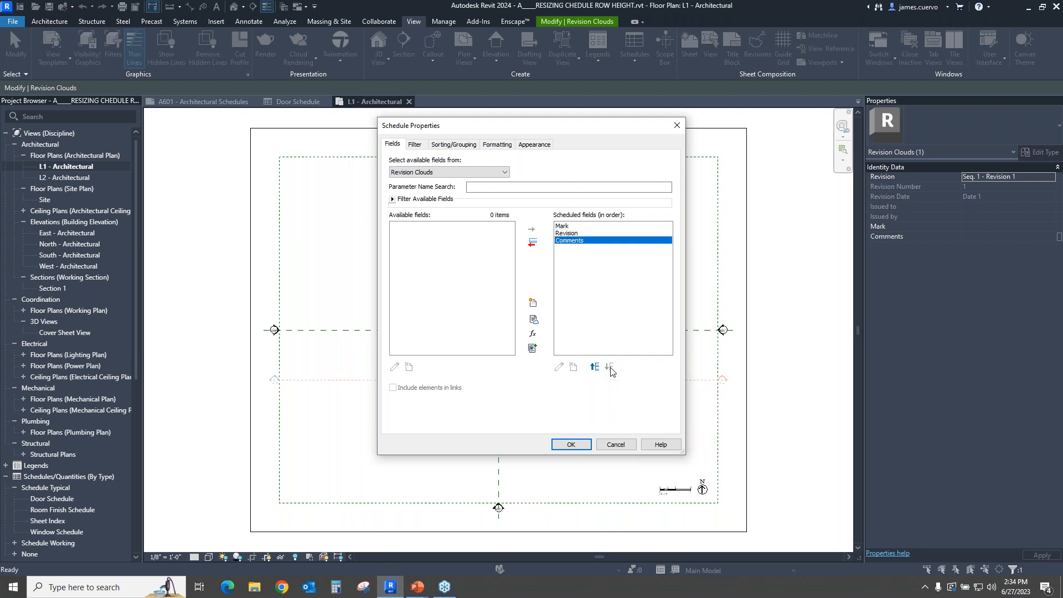
{"action": "left_click", "coordinate": [572, 445]}
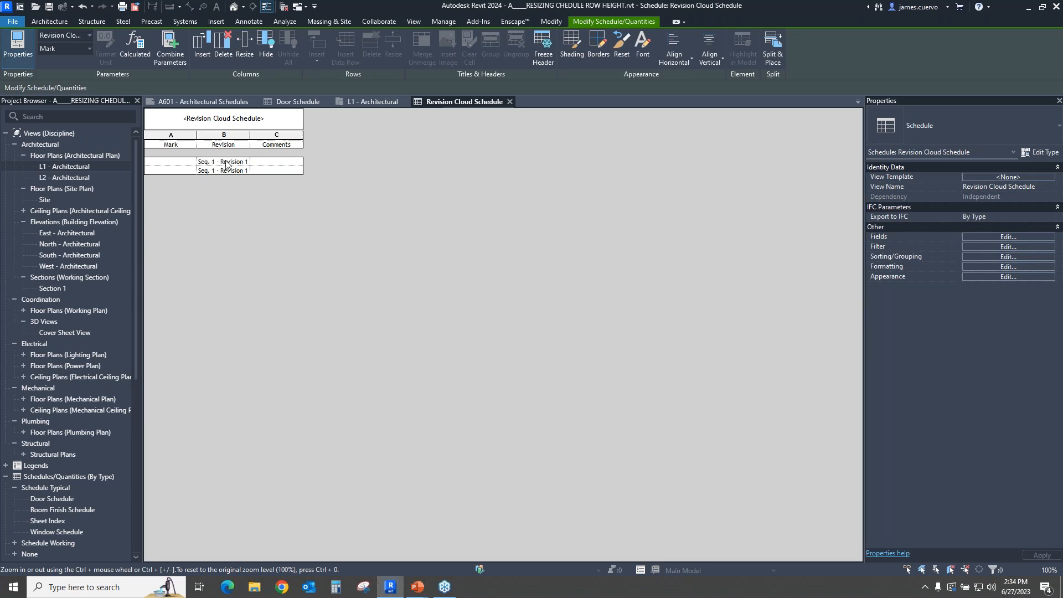
Step: Assign Seq. 2 - Revision 2 to the new revision cloud in the L1 plan and return to the Revision Cloud Schedule
{"action": "left_click", "coordinate": [372, 101]}
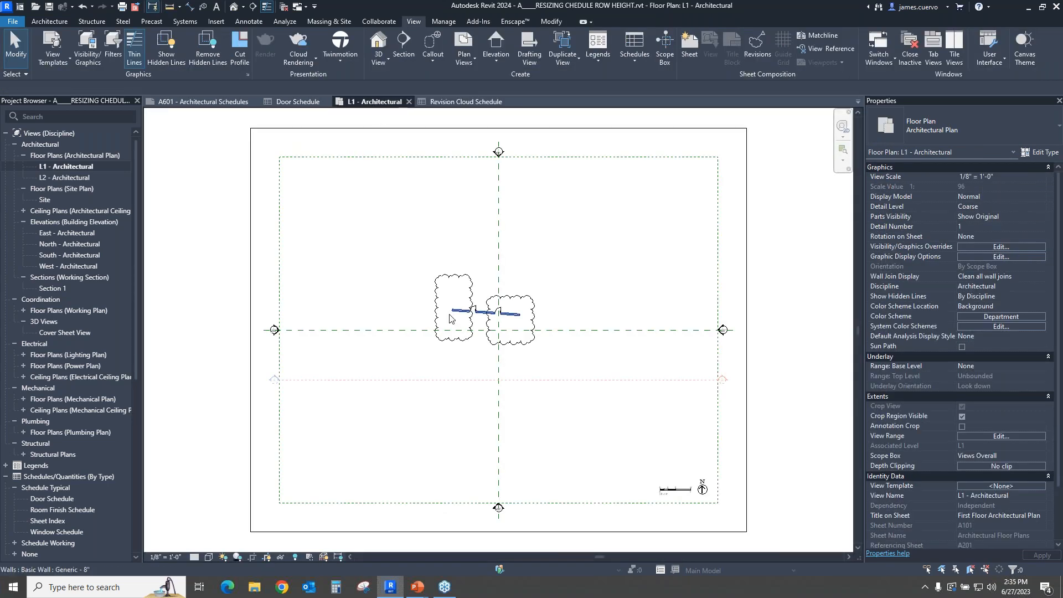
{"action": "left_click", "coordinate": [469, 284]}
{"action": "left_click", "coordinate": [1051, 176]}
{"action": "left_click", "coordinate": [996, 196]}
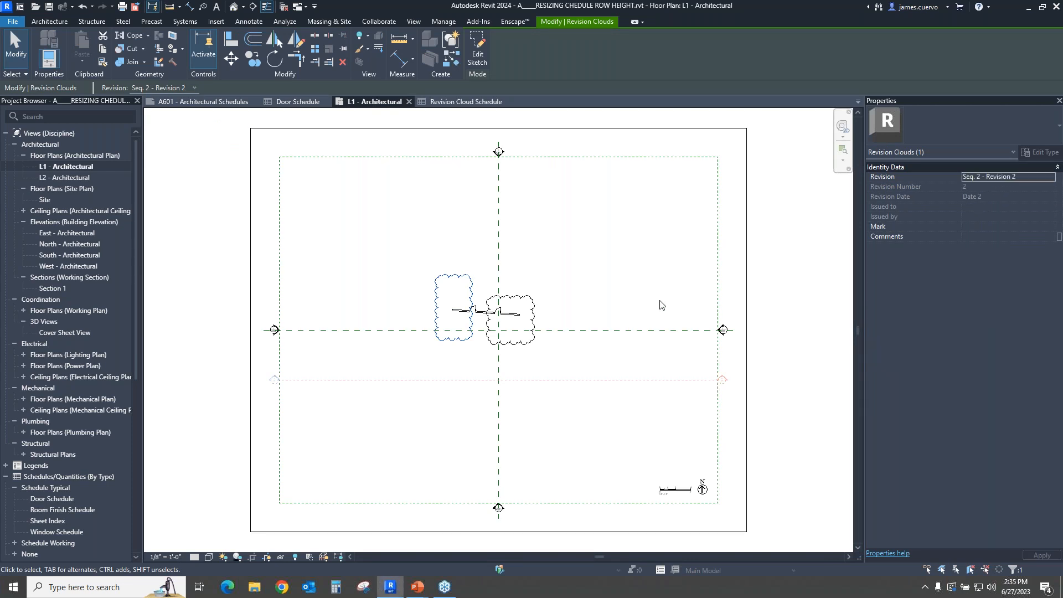
{"action": "left_click", "coordinate": [455, 102]}
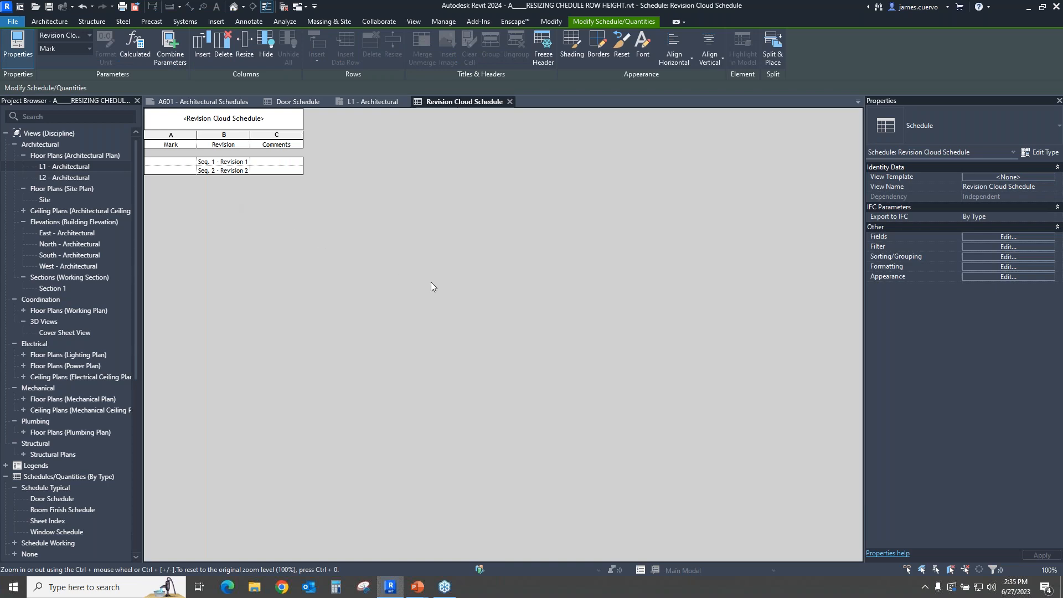
{"action": "key", "text": "alt+Tab"}
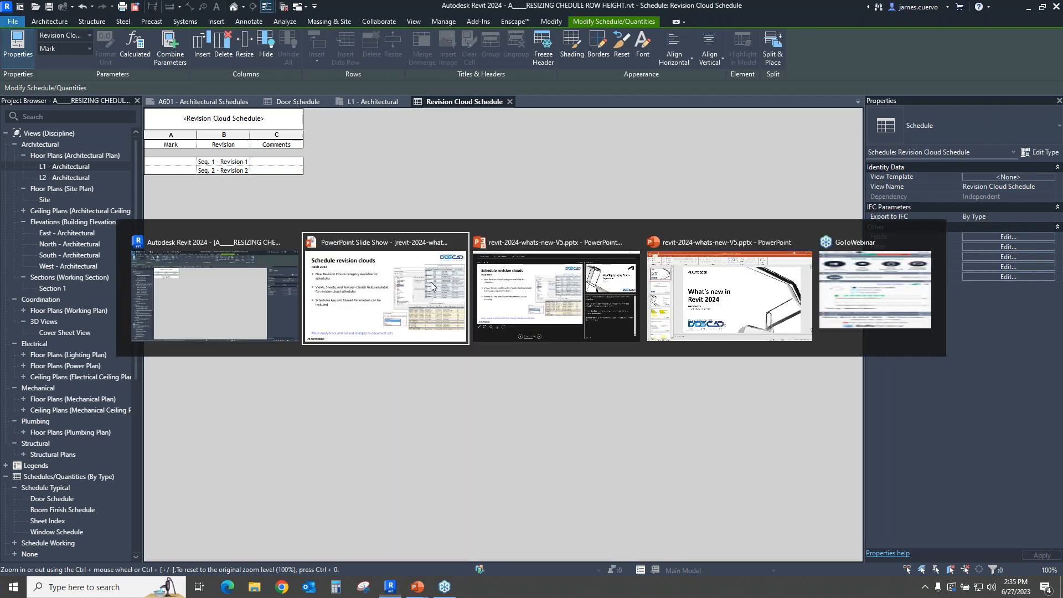
{"action": "left_click", "coordinate": [431, 281]}
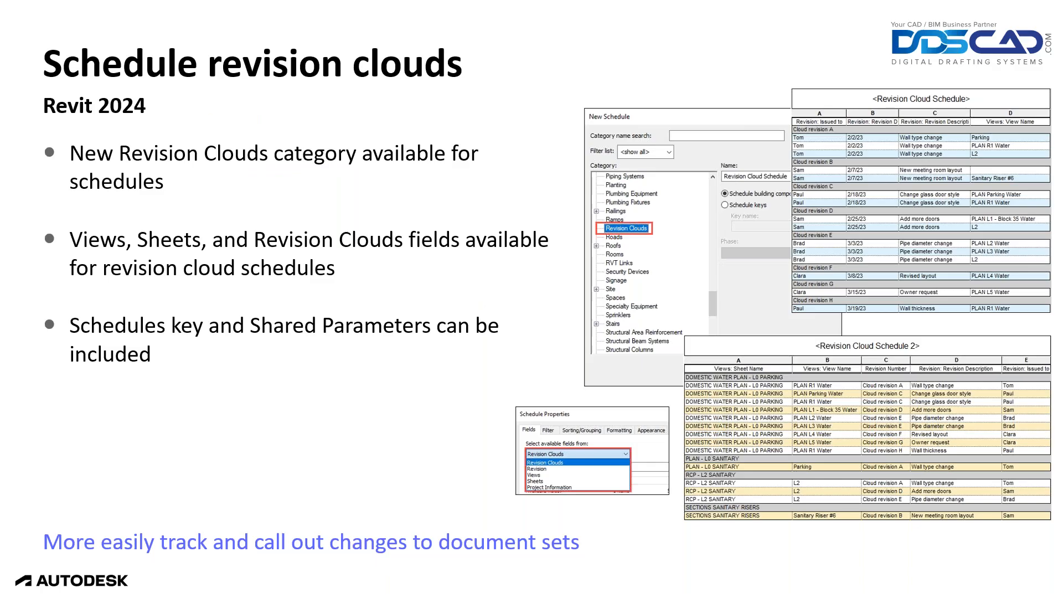
{"action": "key", "text": "Right"}
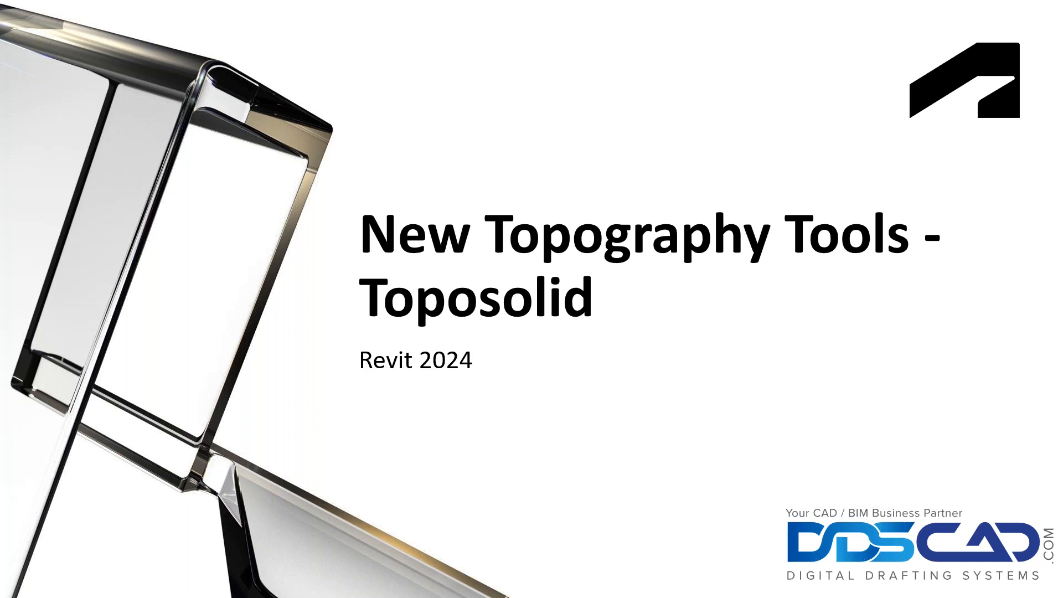
{"action": "key", "text": "Right"}
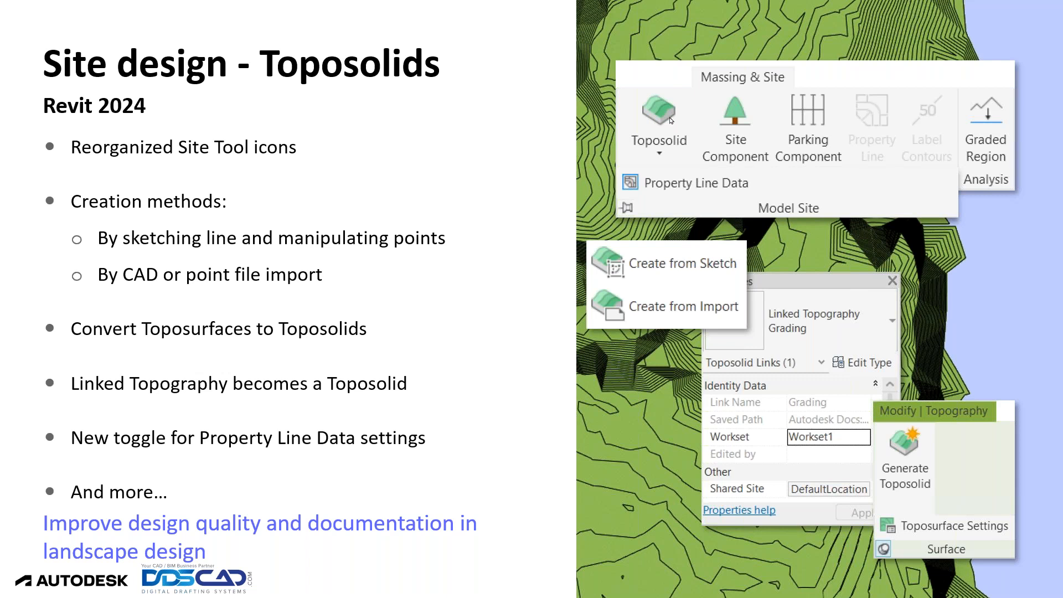
{"action": "key", "text": "alt+Tab"}
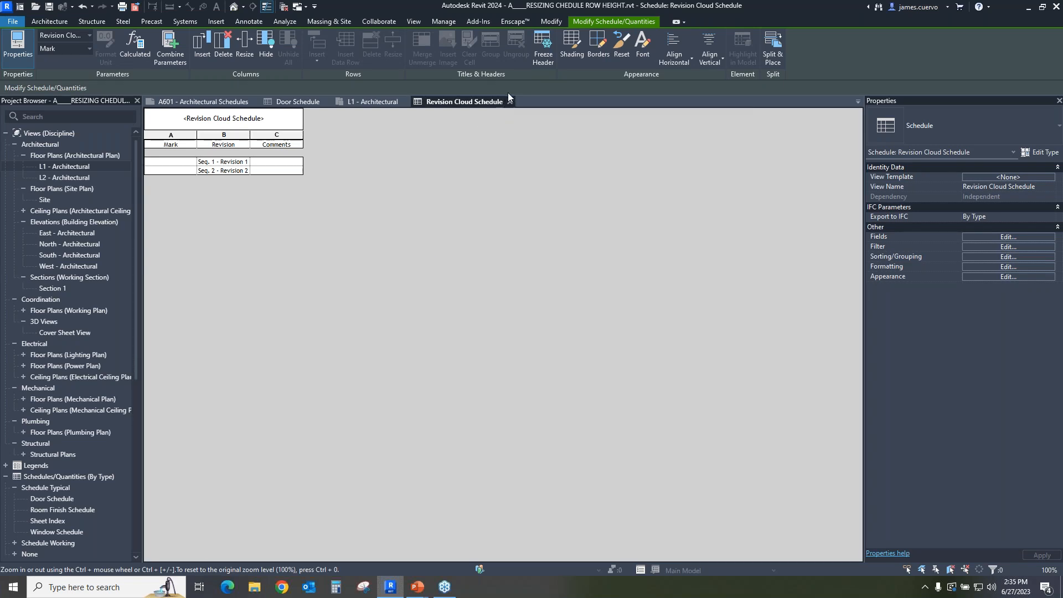
Step: Close all open views and the current schedule row height project without saving the changes
{"action": "left_click", "coordinate": [282, 8]}
{"action": "left_click", "coordinate": [243, 102]}
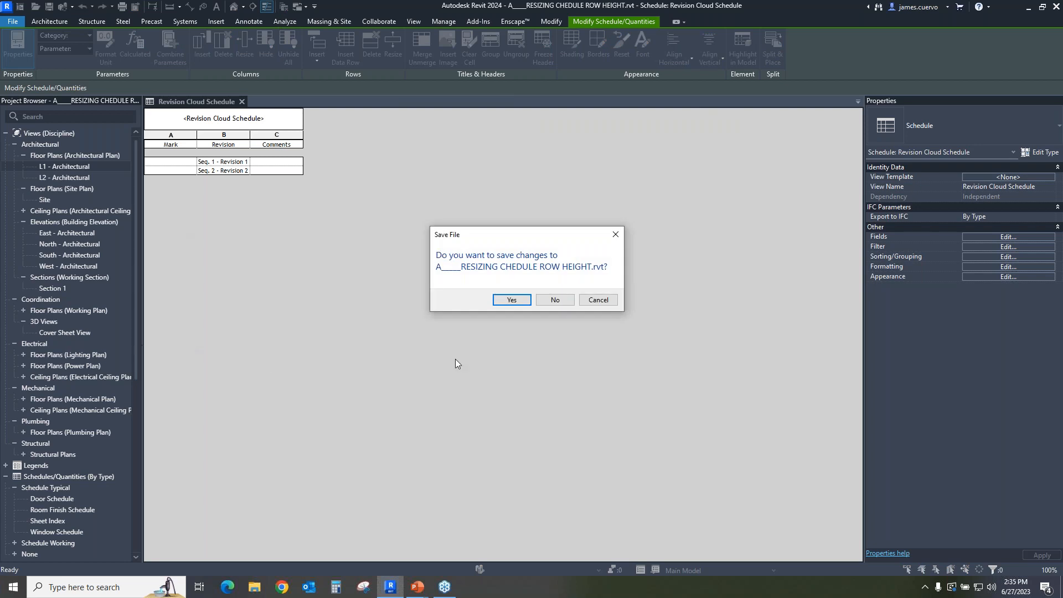
{"action": "left_click", "coordinate": [556, 300]}
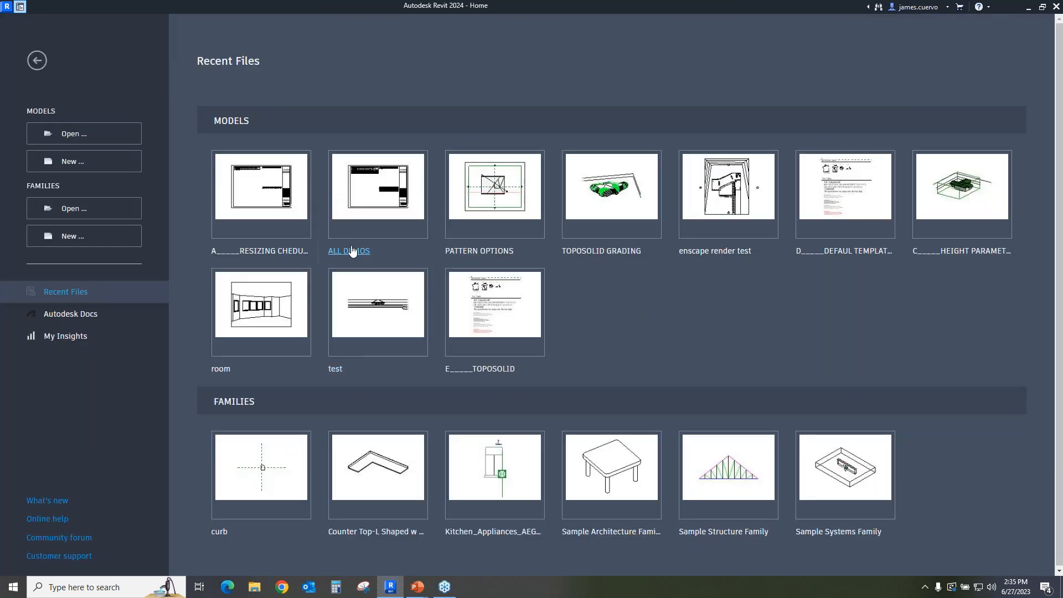
Step: Open the recent model ALL DEMOS and display the whole building and its site in the default 3D view
{"action": "left_click", "coordinate": [381, 220]}
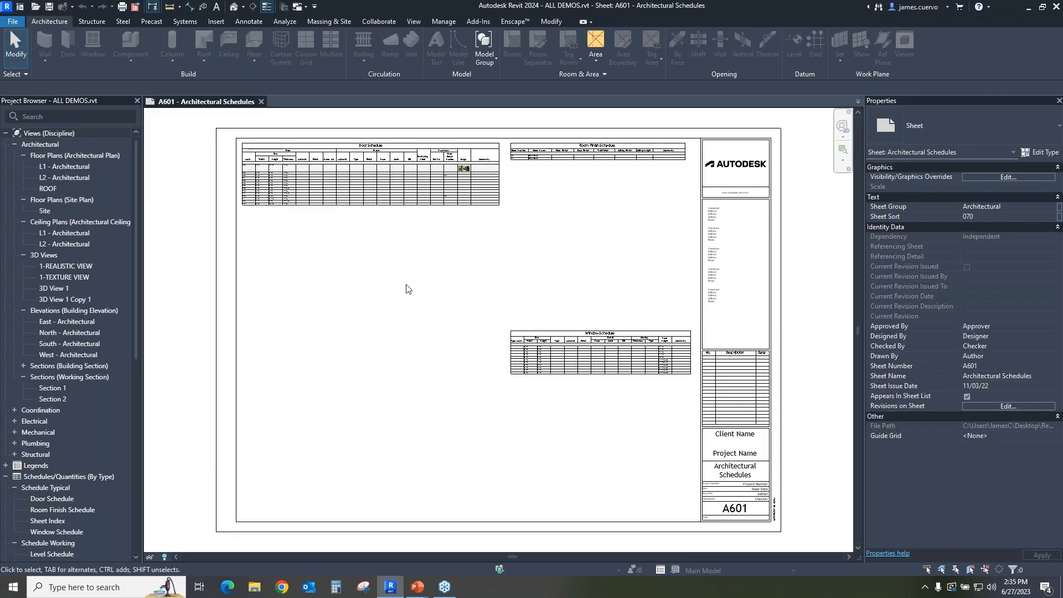
{"action": "left_click", "coordinate": [233, 6]}
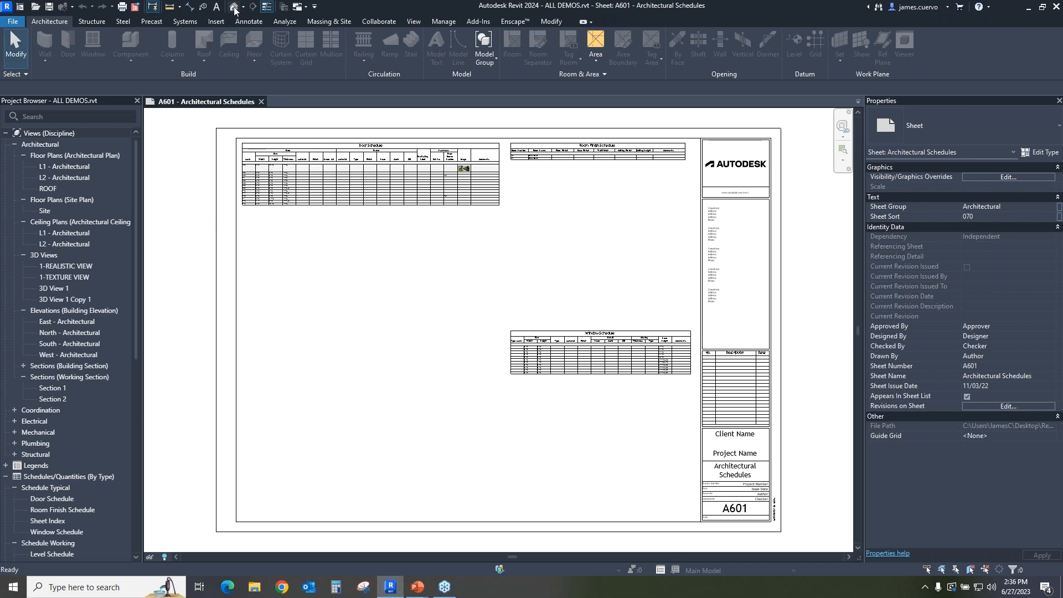
{"action": "scroll", "coordinate": [573, 385], "scroll_direction": "down", "scroll_amount": 3}
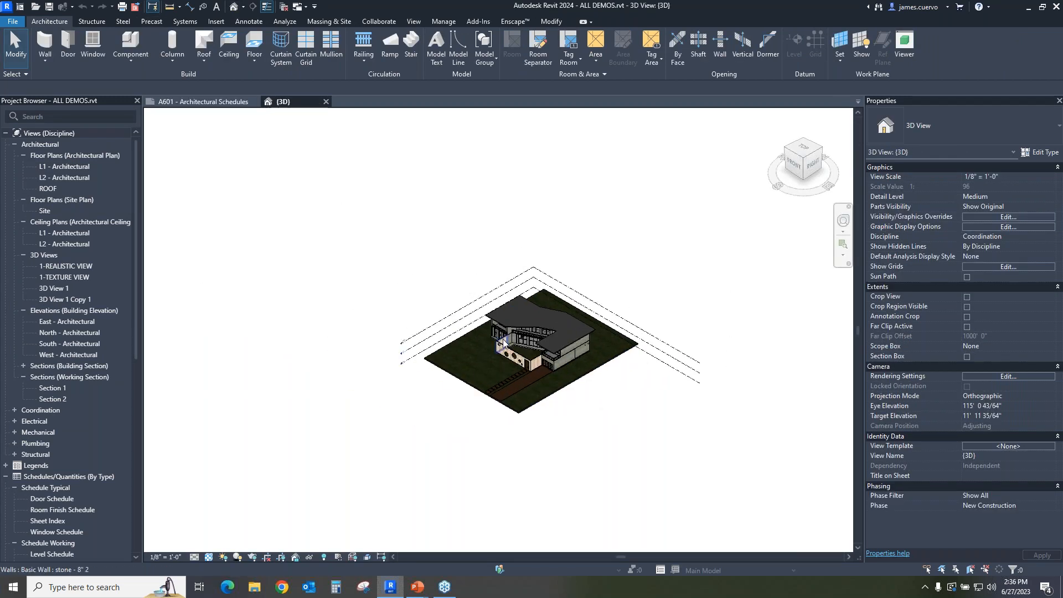
{"action": "scroll", "coordinate": [496, 358], "scroll_direction": "up", "scroll_amount": 5}
{"action": "scroll", "coordinate": [498, 358], "scroll_direction": "down", "scroll_amount": 5}
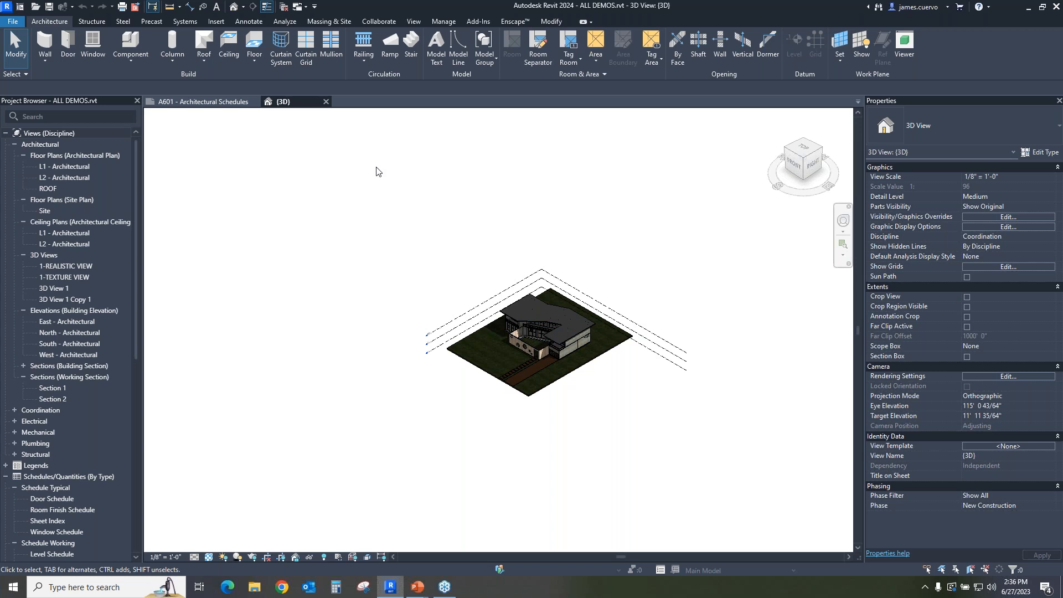
{"action": "left_click", "coordinate": [325, 23]}
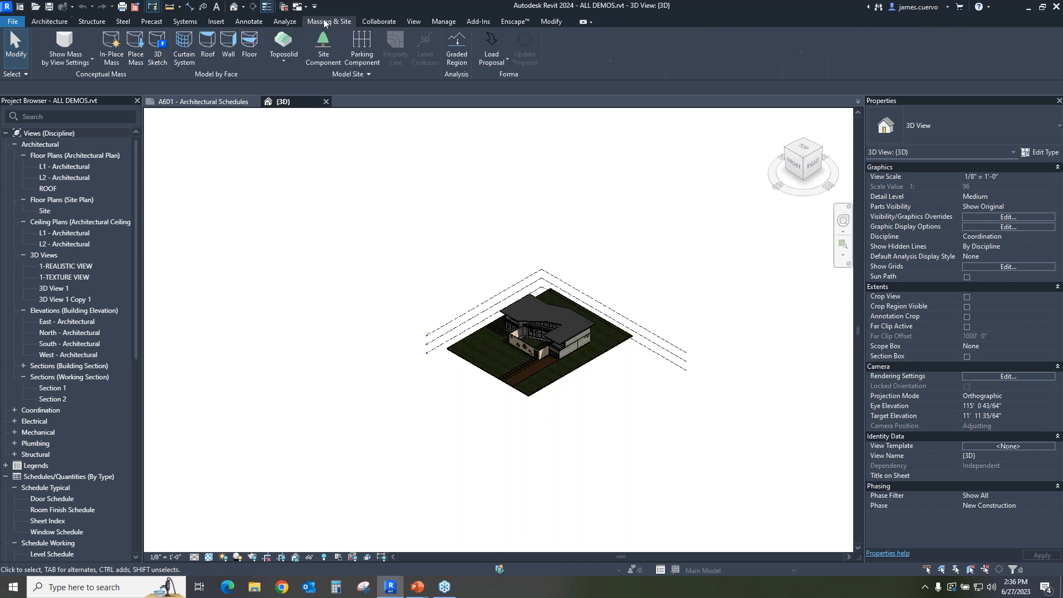
{"action": "left_click", "coordinate": [286, 61]}
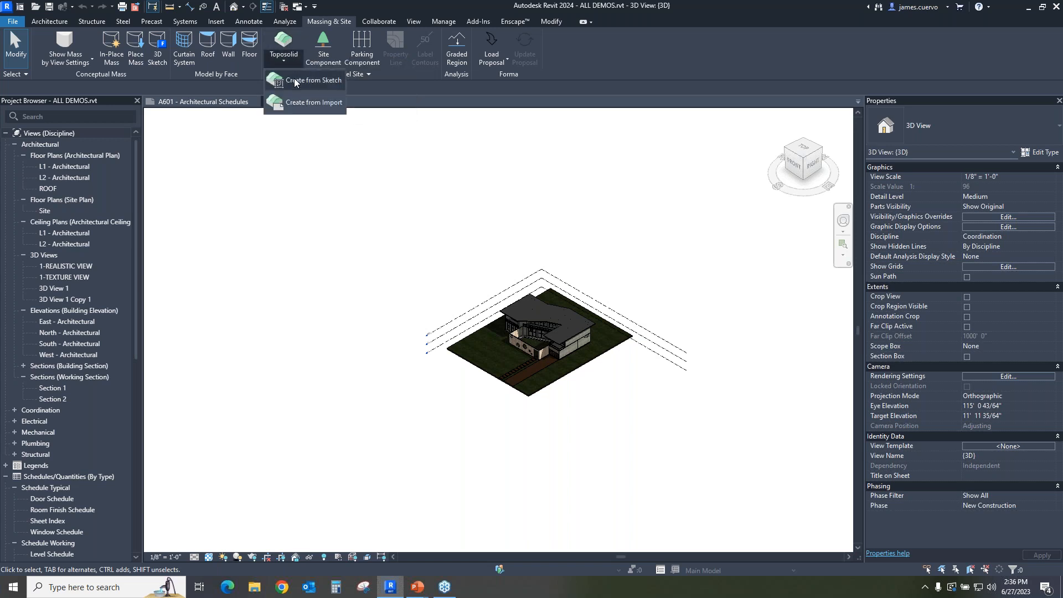
{"action": "left_click", "coordinate": [314, 102]}
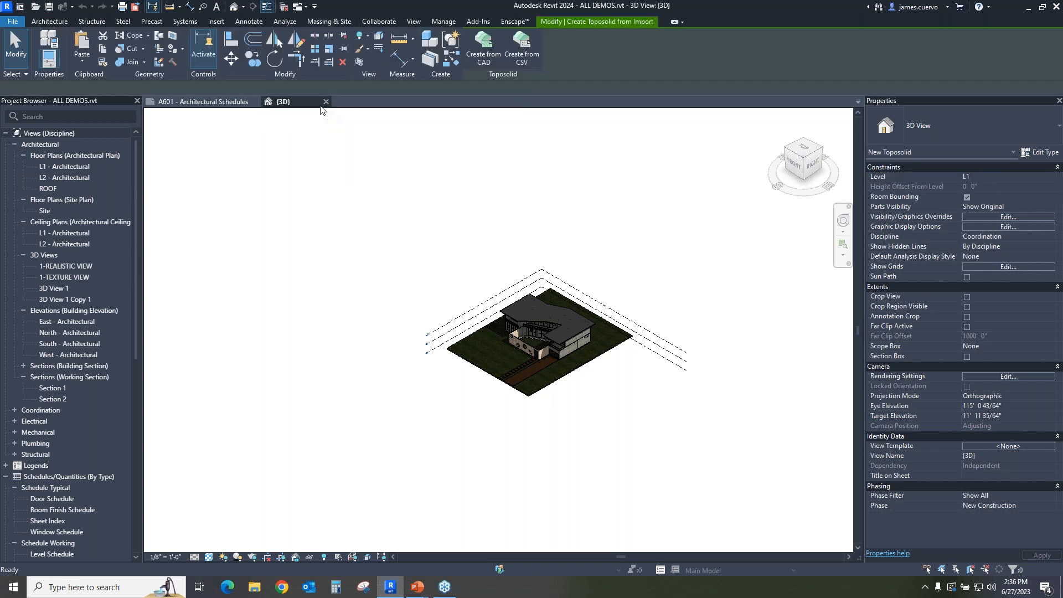
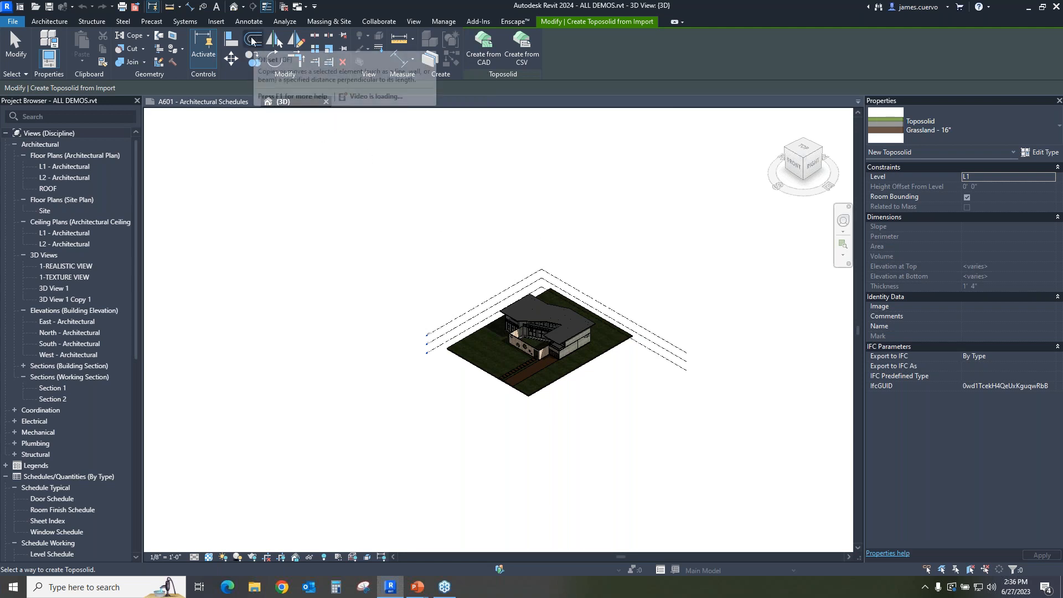
Step: Import the CAD drawing BUILDING AND TOPO SURFACE 2023 - Floor Plan - Site.dwg from the webinar's DATA SETS folder with the default import settings
{"action": "left_click", "coordinate": [216, 22]}
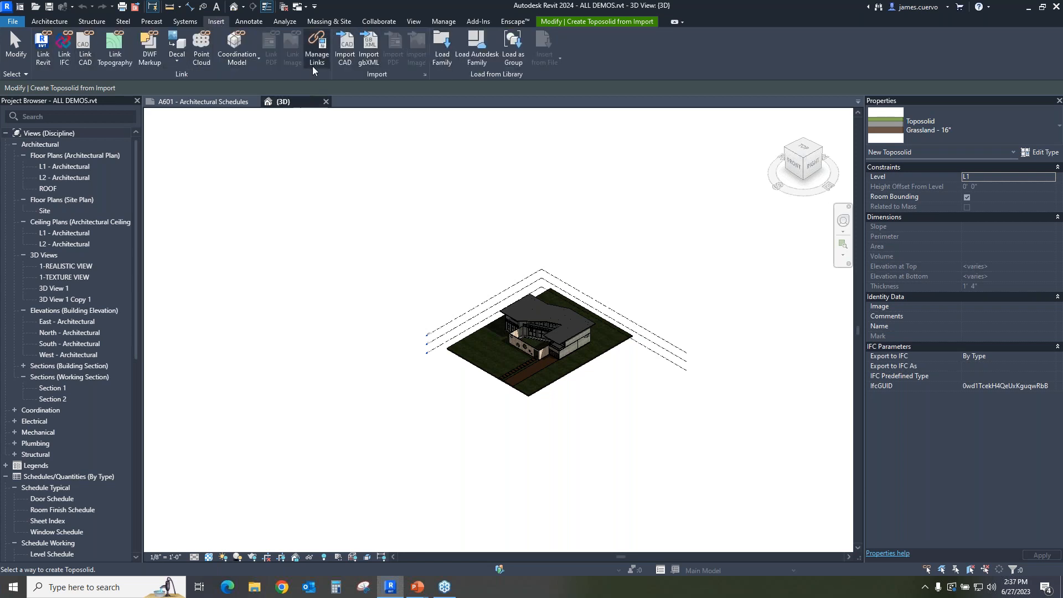
{"action": "left_click", "coordinate": [343, 60]}
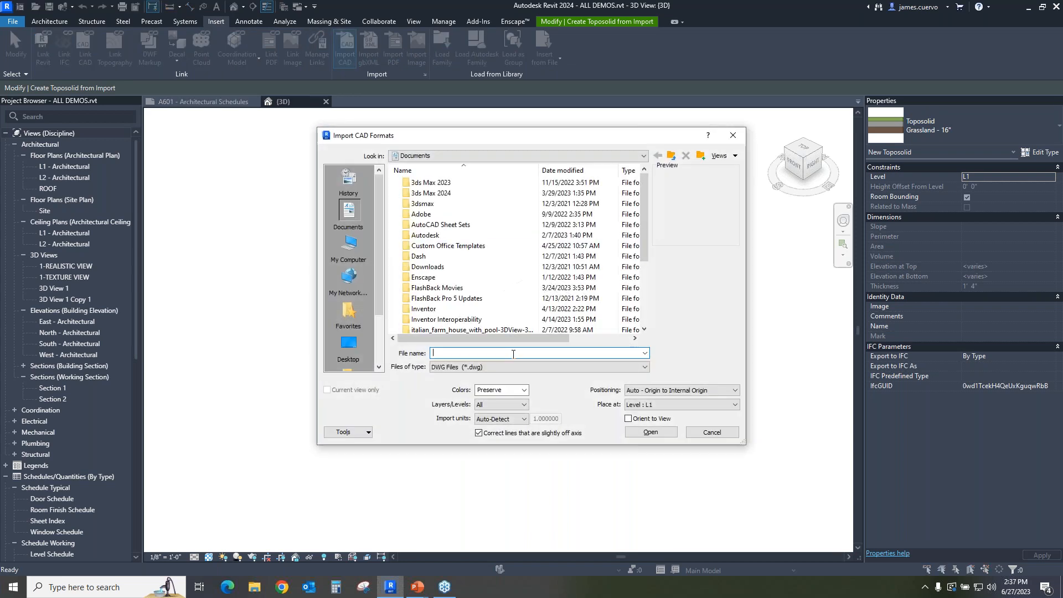
{"action": "left_click", "coordinate": [349, 247]}
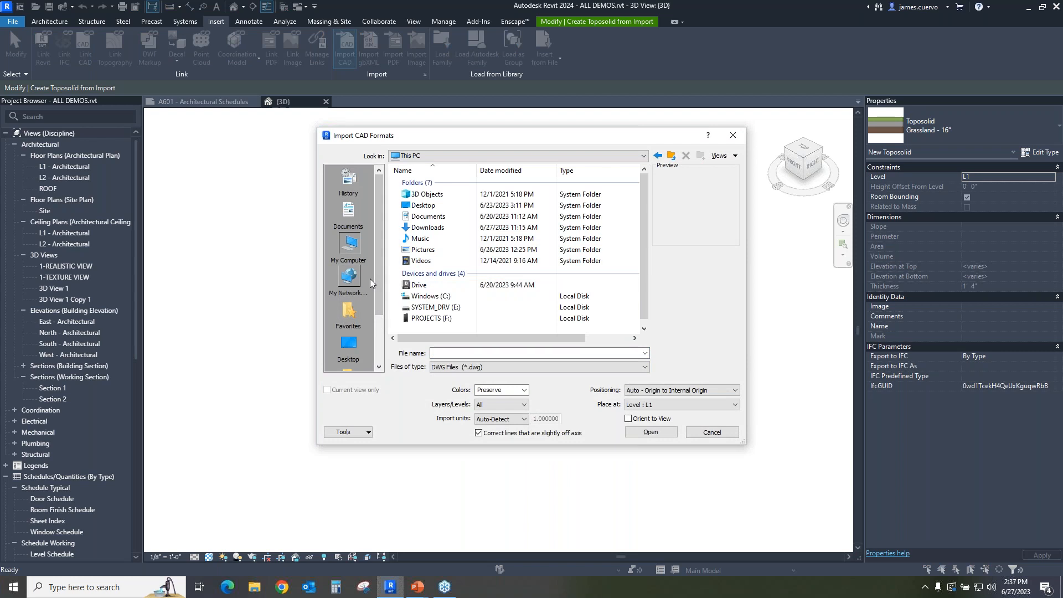
{"action": "left_click", "coordinate": [349, 344]}
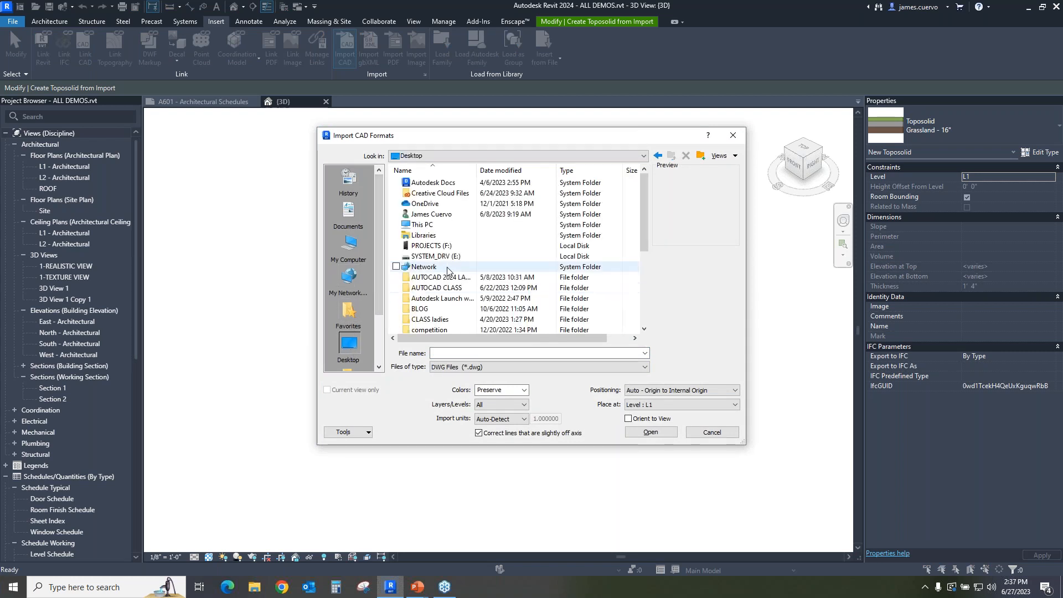
{"action": "scroll", "coordinate": [454, 293], "scroll_direction": "down", "scroll_amount": 2}
{"action": "scroll", "coordinate": [454, 294], "scroll_direction": "down", "scroll_amount": 1}
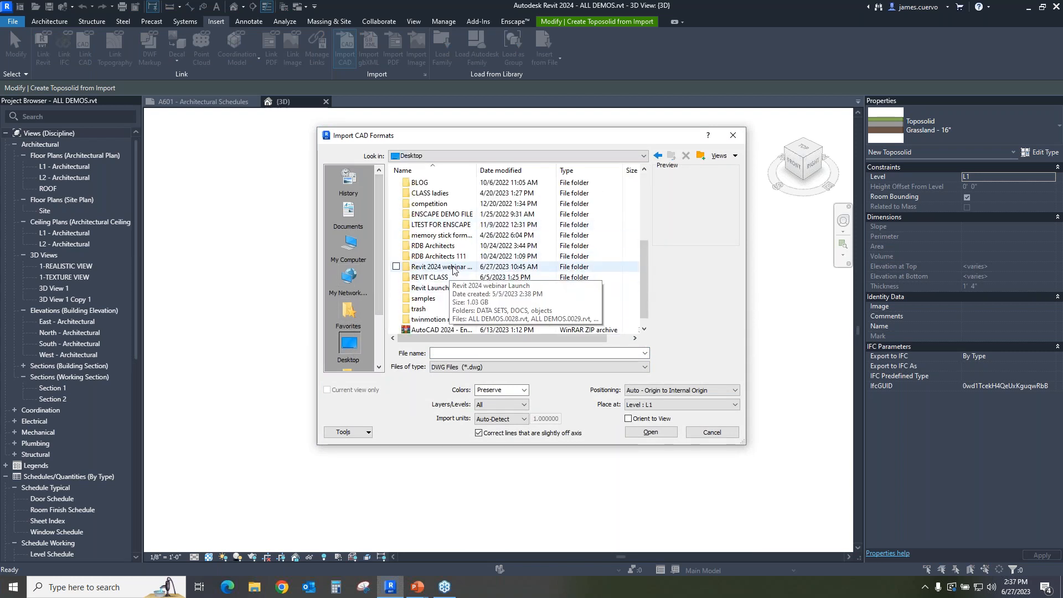
{"action": "double_click", "coordinate": [452, 272]}
{"action": "double_click", "coordinate": [435, 183]}
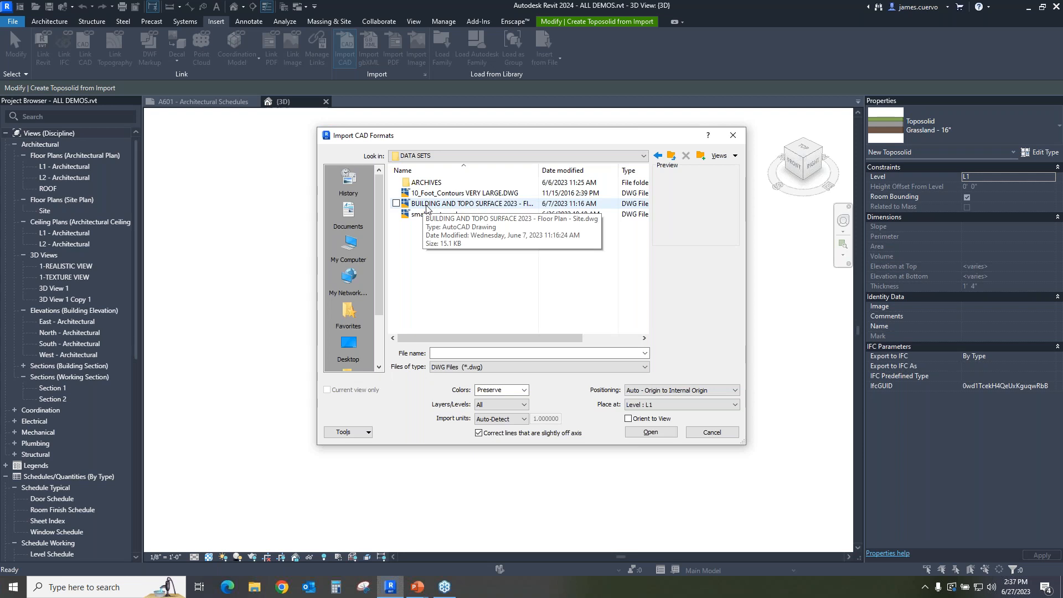
{"action": "left_click", "coordinate": [428, 206]}
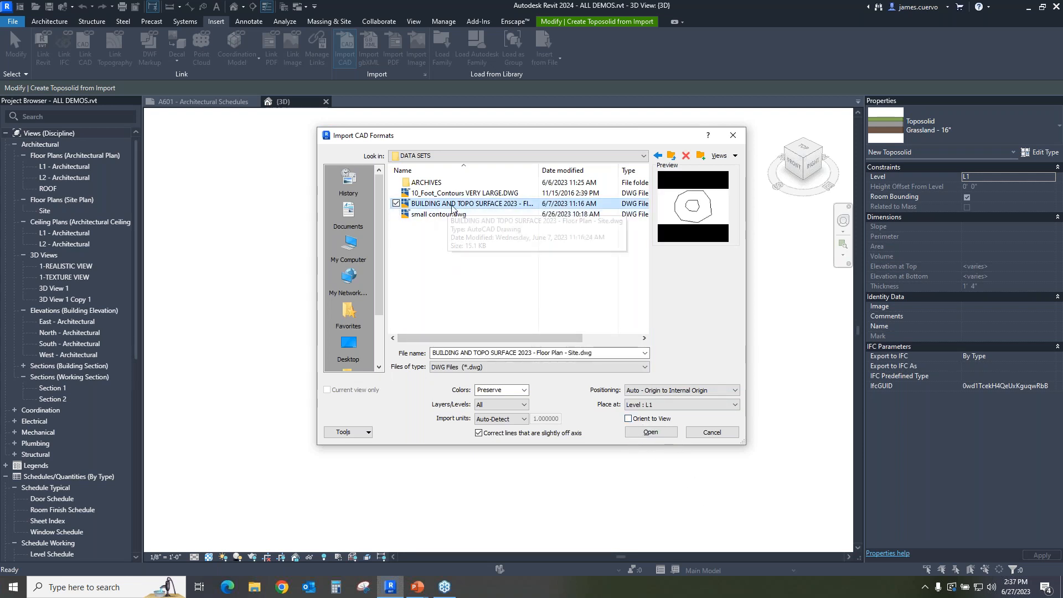
{"action": "left_click", "coordinate": [657, 435]}
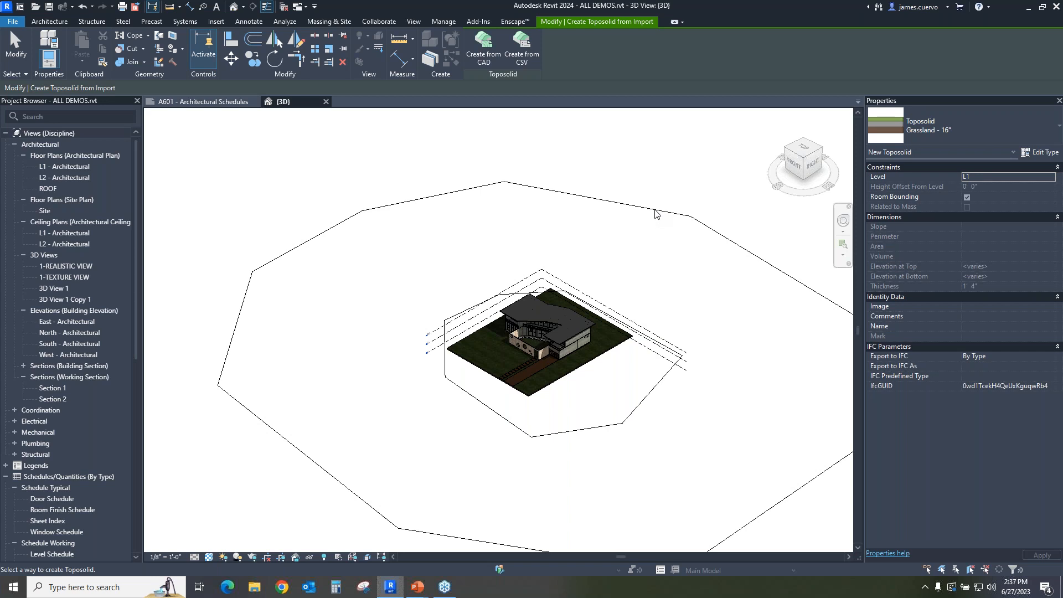
{"action": "left_click", "coordinate": [17, 55]}
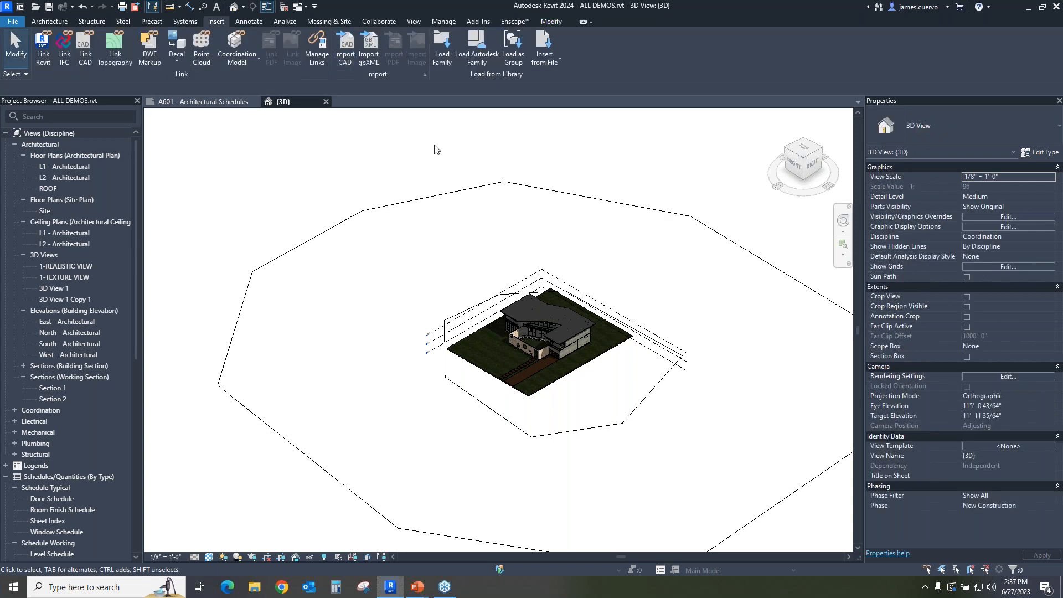
Step: Move the imported contour drawing away from the building so it lies clear of the existing site in the 3D view
{"action": "left_click", "coordinate": [519, 187]}
{"action": "scroll", "coordinate": [523, 186], "scroll_direction": "down", "scroll_amount": 5}
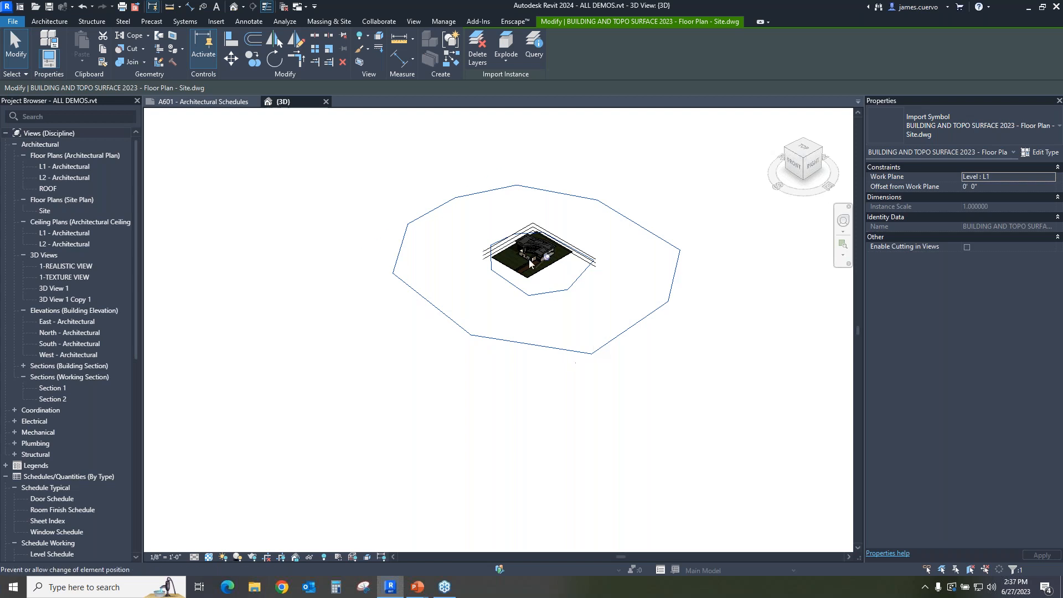
{"action": "left_click_drag", "start_coordinate": [619, 335], "coordinate": [415, 229]}
{"action": "scroll", "coordinate": [343, 266], "scroll_direction": "up", "scroll_amount": 2}
{"action": "scroll", "coordinate": [467, 330], "scroll_direction": "down", "scroll_amount": 4}
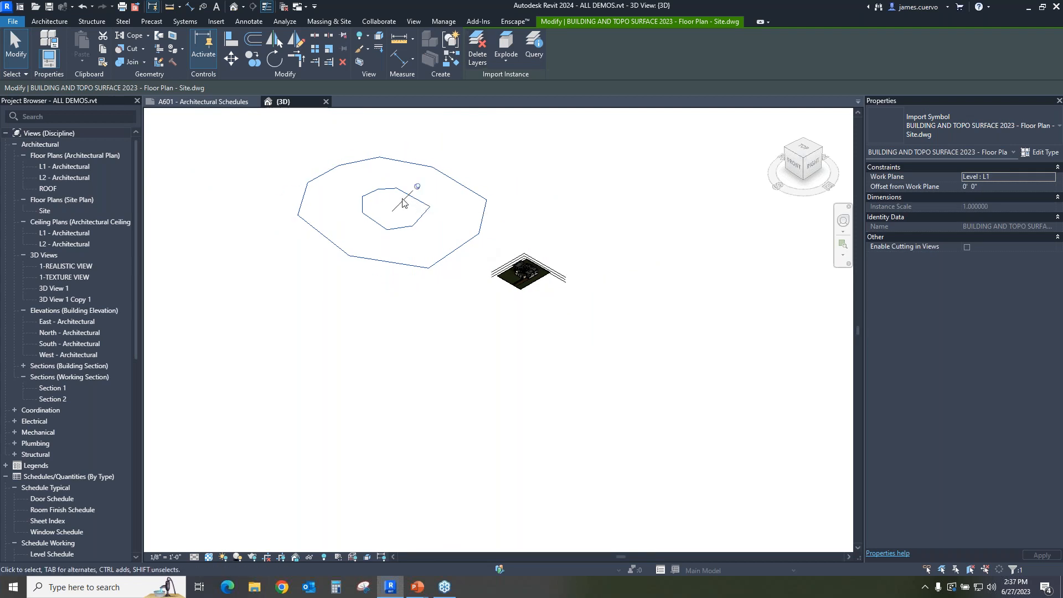
{"action": "scroll", "coordinate": [402, 203], "scroll_direction": "up", "scroll_amount": 3}
{"action": "scroll", "coordinate": [493, 138], "scroll_direction": "down", "scroll_amount": 1}
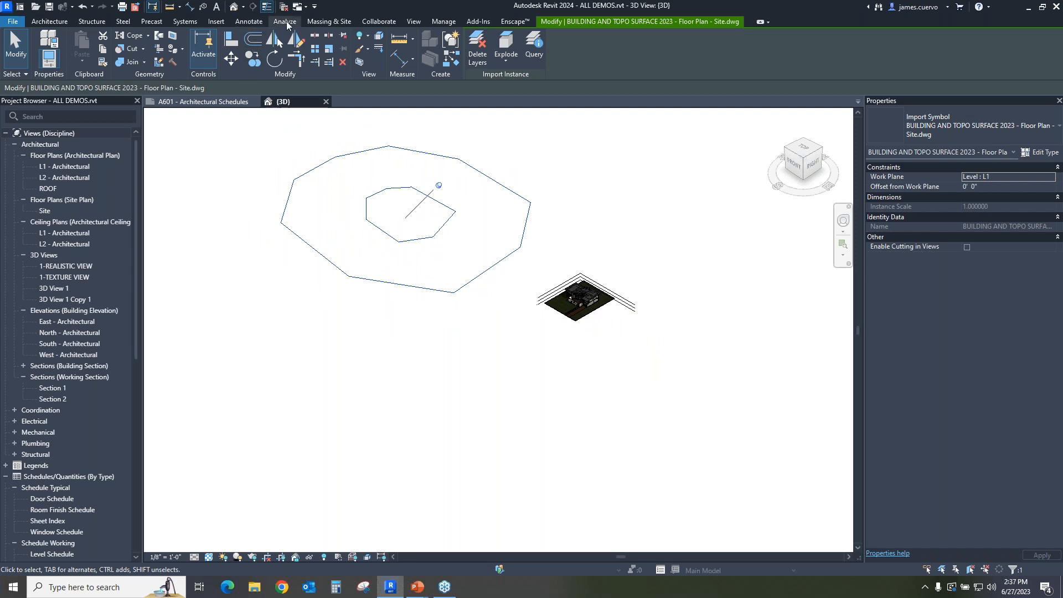
Step: Create a Grassland - 16" toposolid from the imported CAD contours, using only the C-TOPO and C-TOPO-MAJR layers
{"action": "left_click", "coordinate": [335, 22]}
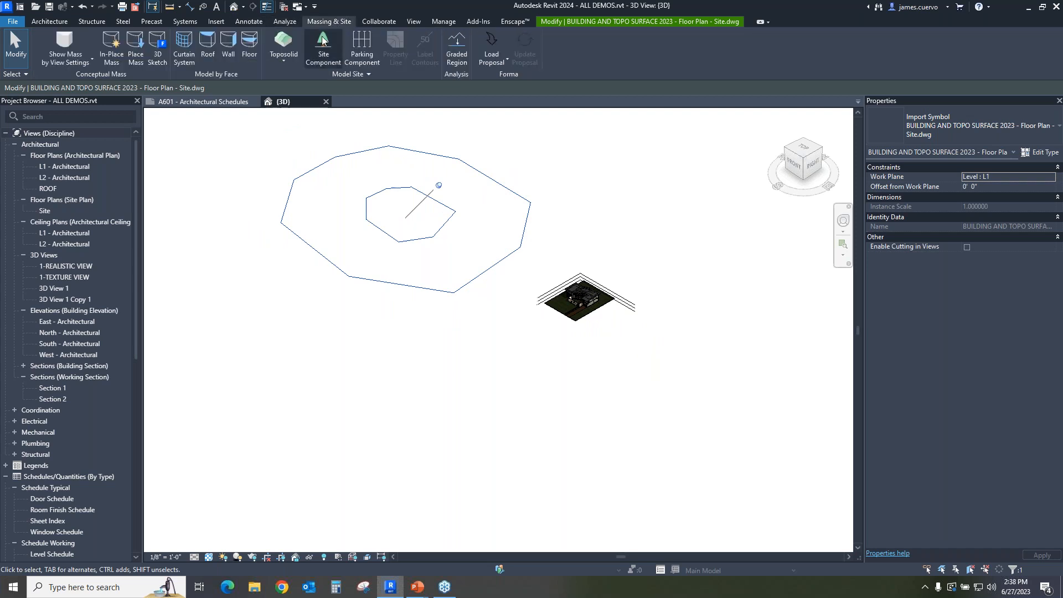
{"action": "left_click", "coordinate": [283, 61]}
{"action": "left_click", "coordinate": [300, 110]}
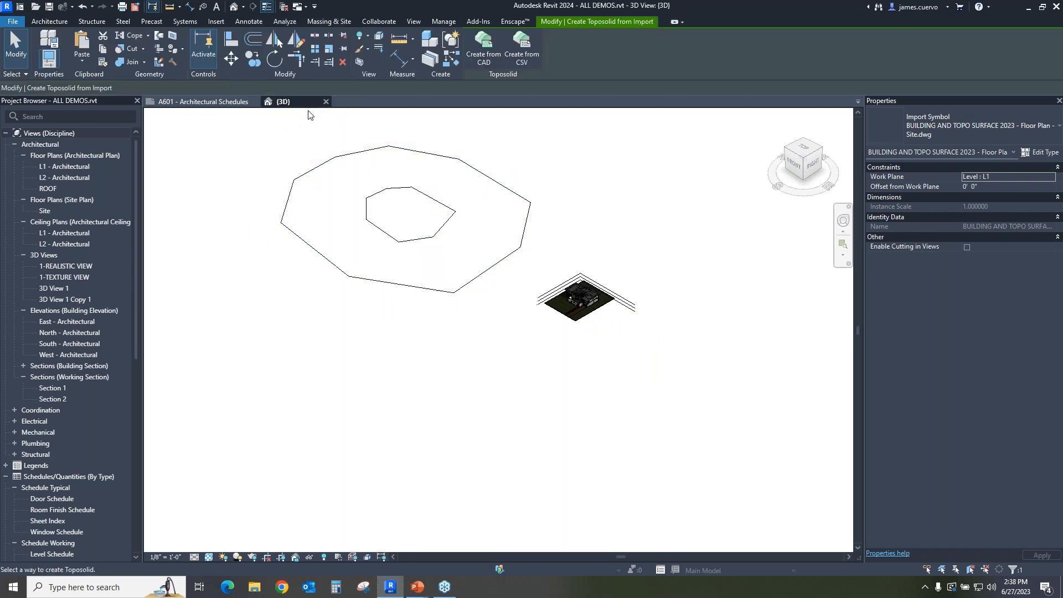
{"action": "left_click", "coordinate": [477, 58]}
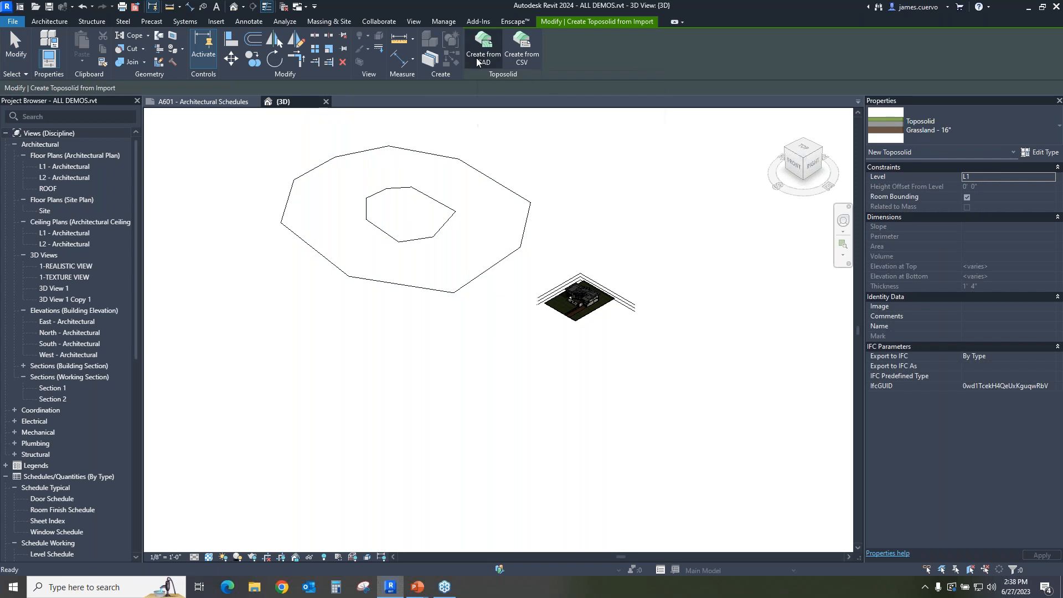
{"action": "left_click", "coordinate": [470, 165]}
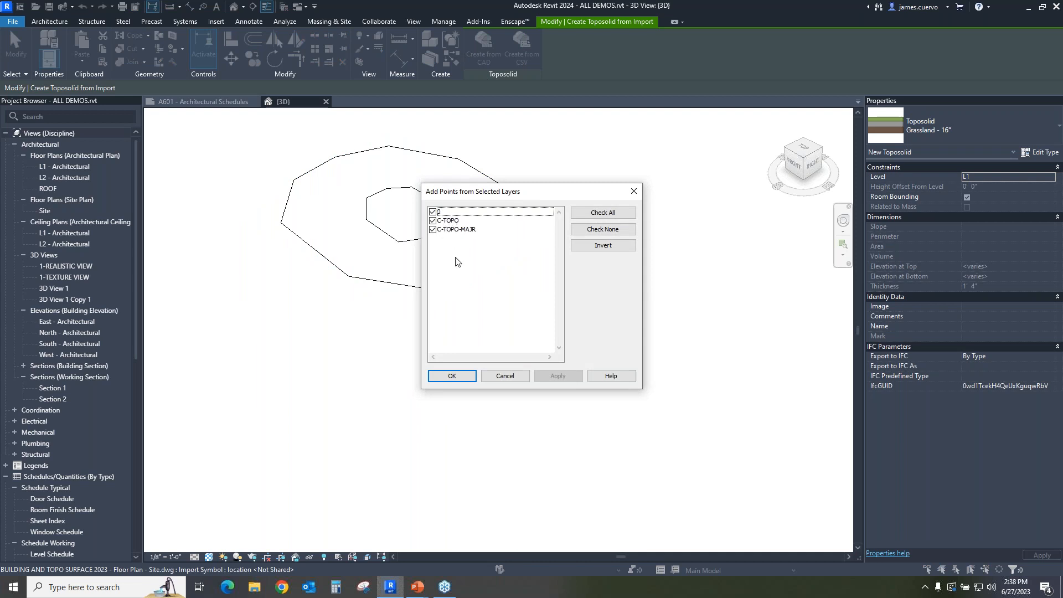
{"action": "left_click", "coordinate": [433, 213]}
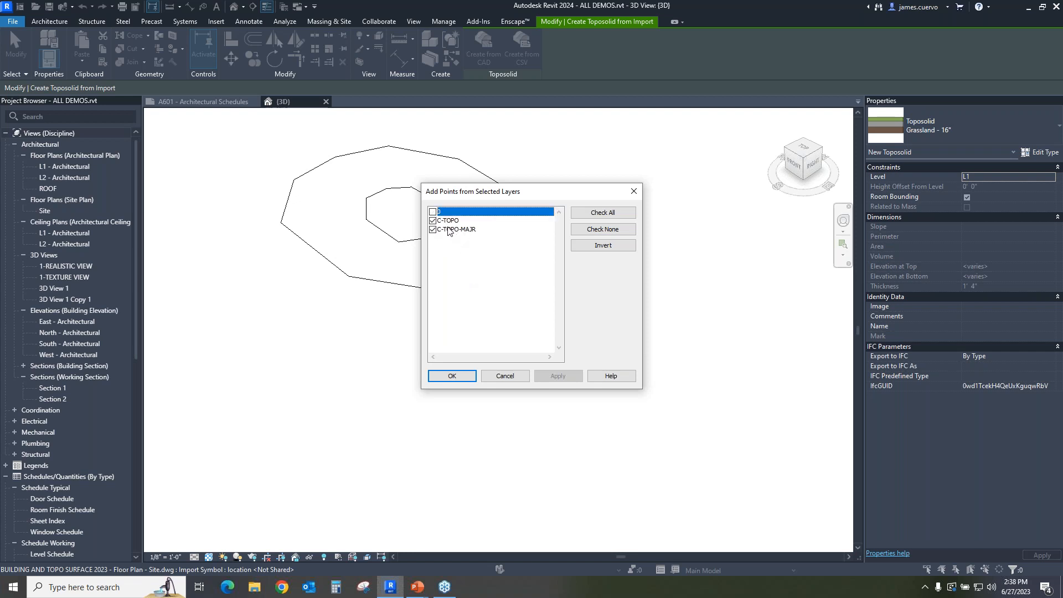
{"action": "left_click", "coordinate": [456, 377]}
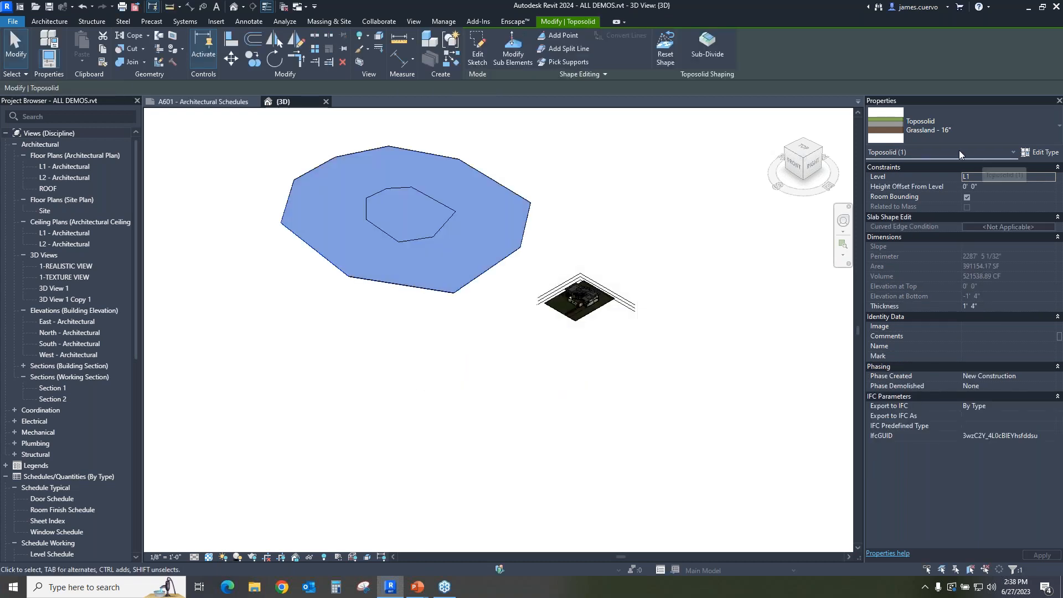
Step: Undo the toposolid creation, select the imported contour drawing to check it, and redo the toposolid
{"action": "left_click", "coordinate": [83, 11]}
{"action": "left_click", "coordinate": [512, 198]}
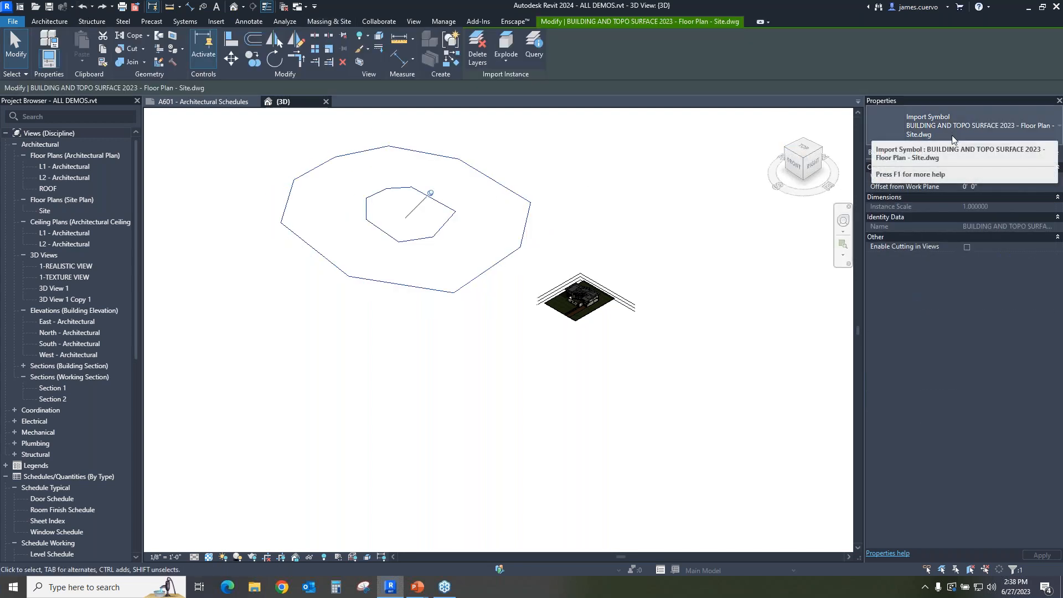
{"action": "left_click", "coordinate": [101, 7]}
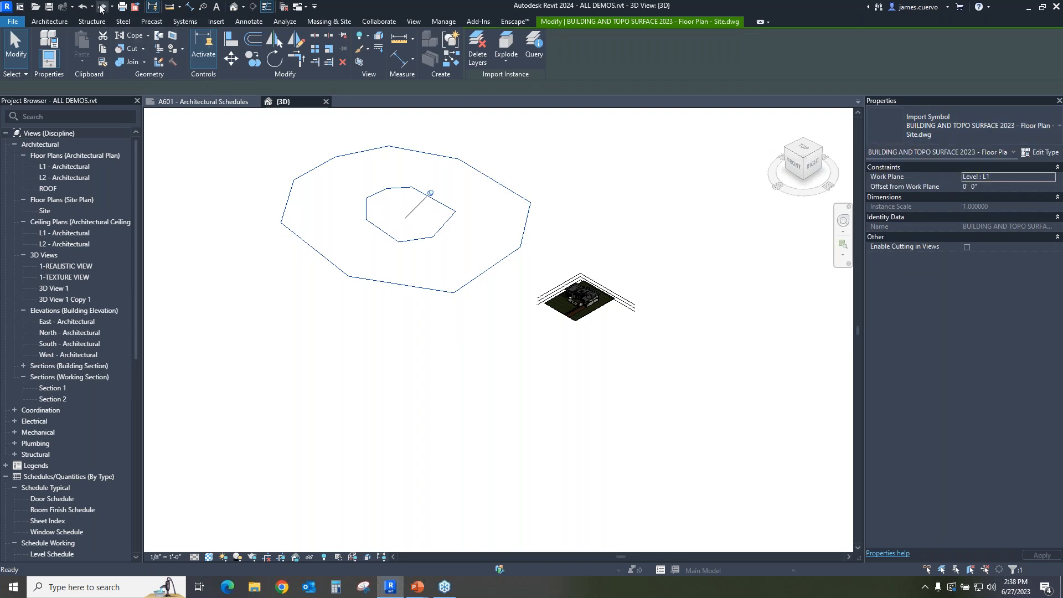
Step: Set the Earth structure layer of the new toposolid's Grassland - 16" type to a thickness of 10' 0"
{"action": "left_click", "coordinate": [510, 260]}
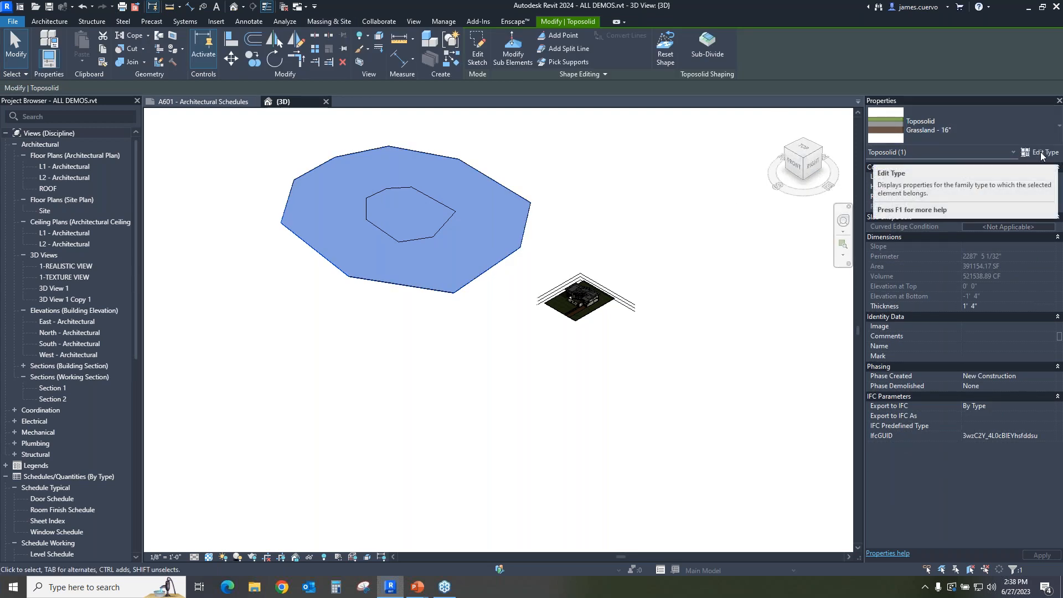
{"action": "left_click", "coordinate": [1041, 153]}
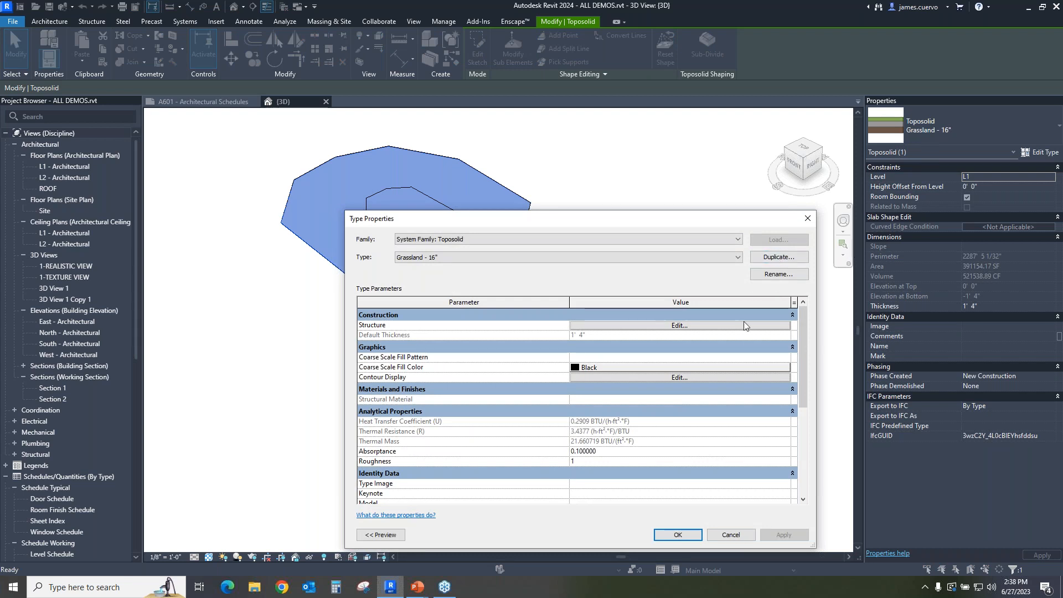
{"action": "left_click_drag", "start_coordinate": [731, 221], "coordinate": [733, 148]}
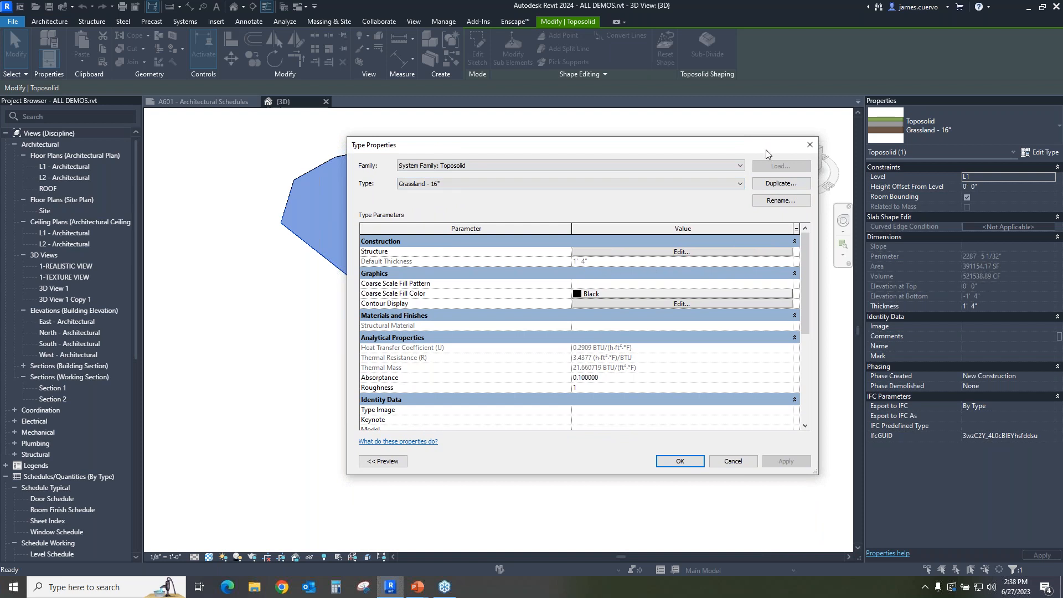
{"action": "left_click_drag", "start_coordinate": [744, 153], "coordinate": [775, 118]}
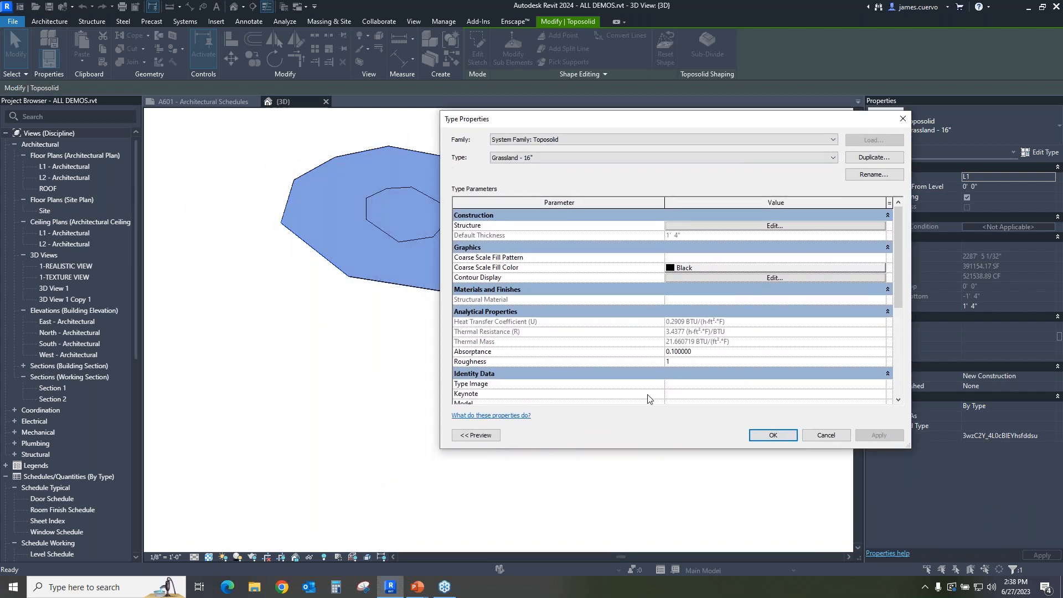
{"action": "left_click", "coordinate": [728, 226]}
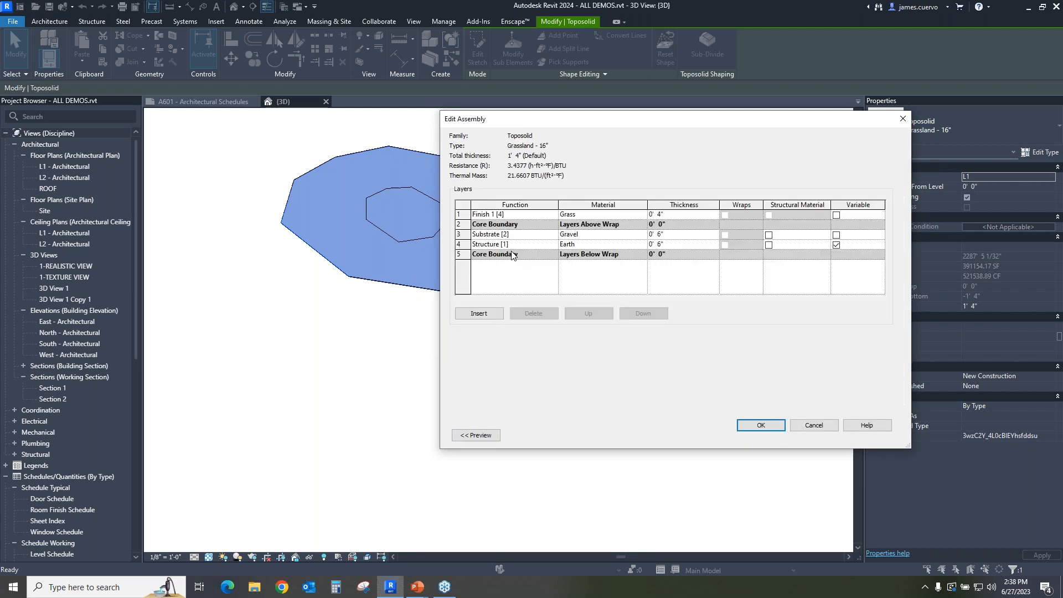
{"action": "left_click", "coordinate": [672, 248]}
{"action": "type", "text": "10"}
{"action": "key", "text": "Tab"}
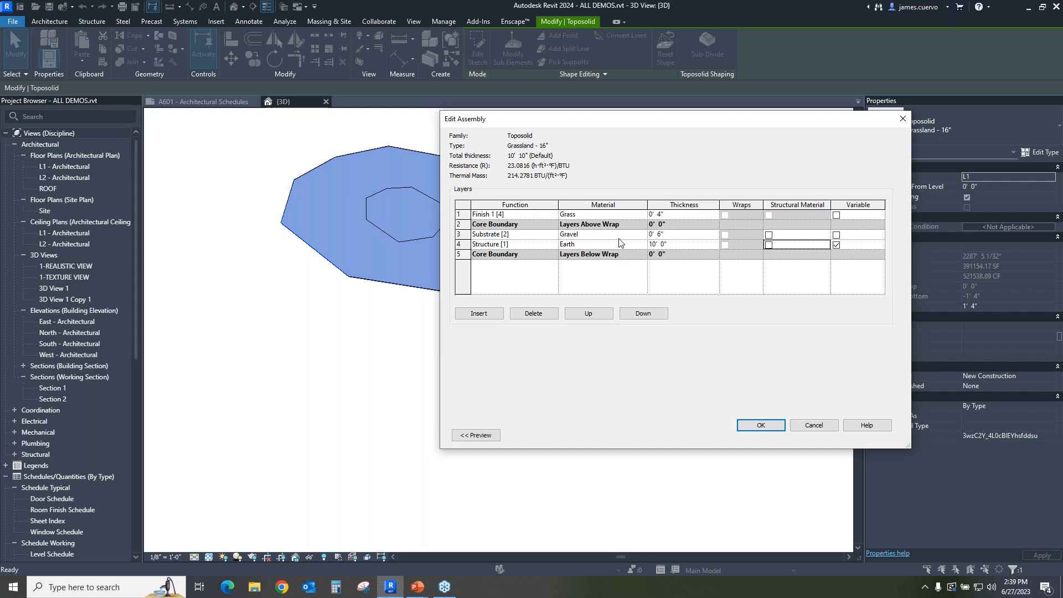
{"action": "left_click", "coordinate": [761, 428]}
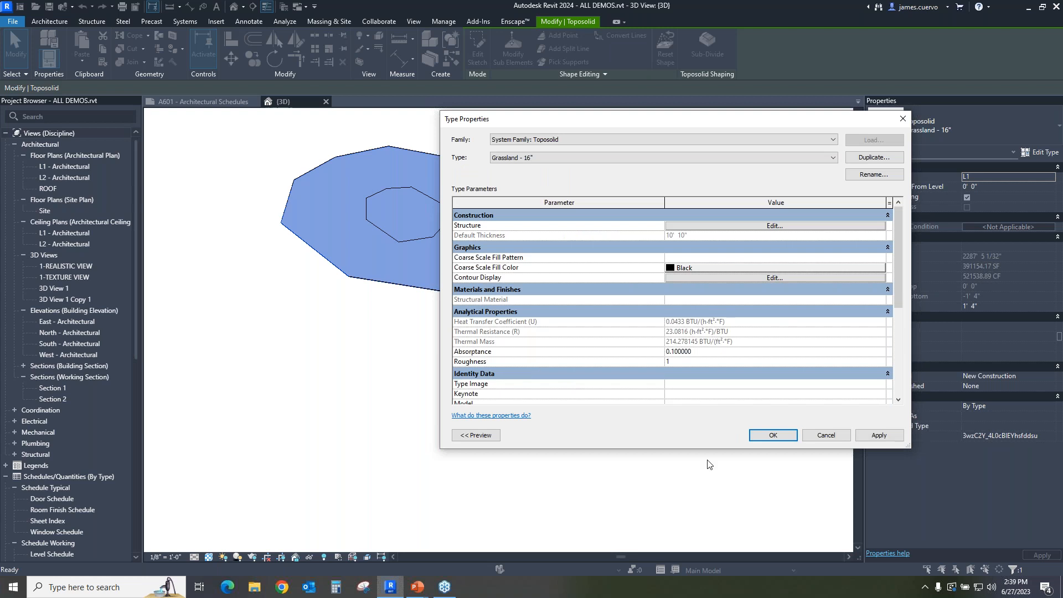
{"action": "left_click", "coordinate": [773, 435]}
{"action": "scroll", "coordinate": [461, 307], "scroll_direction": "up", "scroll_amount": 3}
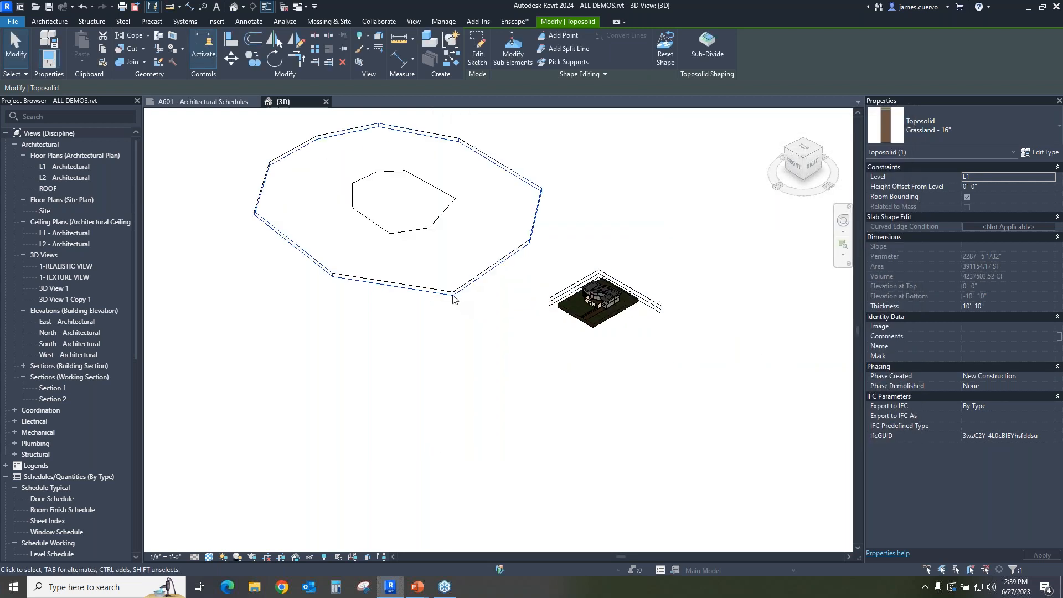
{"action": "scroll", "coordinate": [457, 307], "scroll_direction": "up", "scroll_amount": 3}
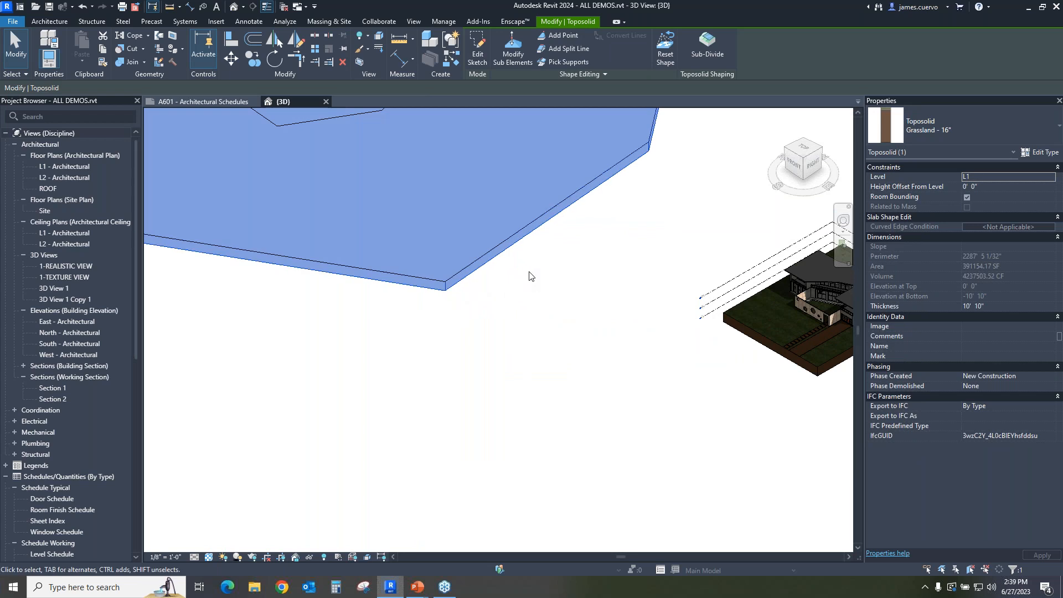
{"action": "scroll", "coordinate": [529, 268], "scroll_direction": "down", "scroll_amount": 4}
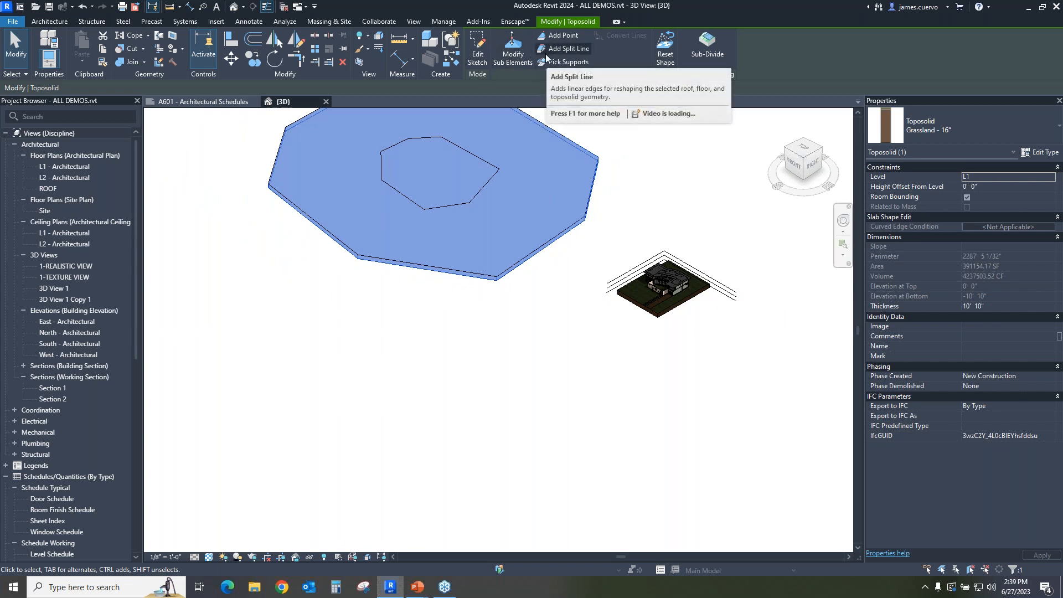
{"action": "scroll", "coordinate": [621, 188], "scroll_direction": "down", "scroll_amount": 3}
{"action": "scroll", "coordinate": [621, 185], "scroll_direction": "down", "scroll_amount": 1}
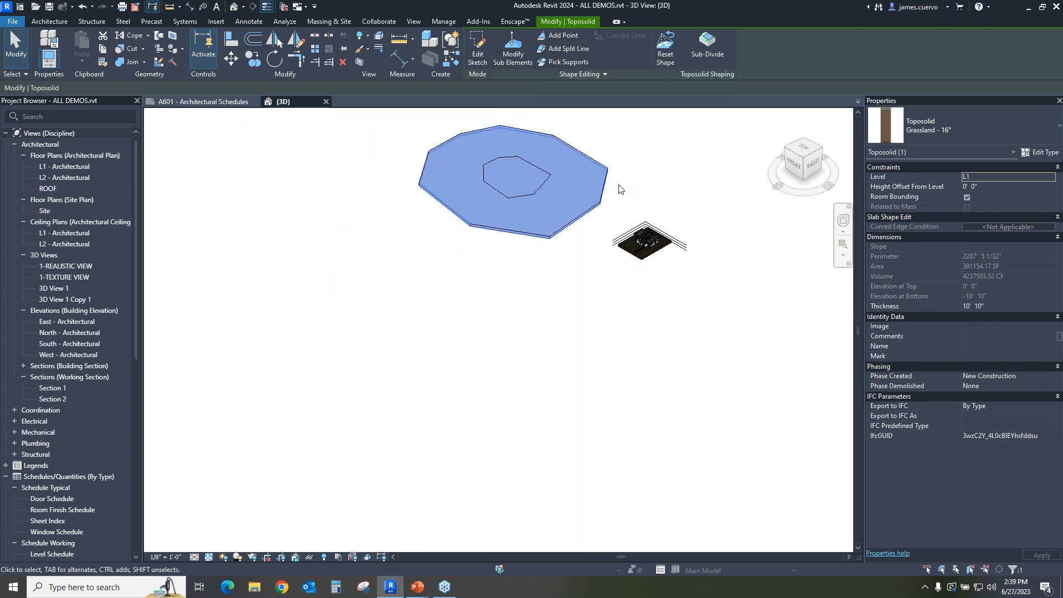
Step: Add nine shape points in a ring between the toposolid's inner contour and outer edge, offset 5' 0" from the surface
{"action": "scroll", "coordinate": [616, 192], "scroll_direction": "up", "scroll_amount": 1}
{"action": "middle_click", "coordinate": [558, 349]}
{"action": "scroll", "coordinate": [578, 260], "scroll_direction": "down", "scroll_amount": 1}
{"action": "scroll", "coordinate": [577, 253], "scroll_direction": "down", "scroll_amount": 3}
{"action": "middle_click_drag", "start_coordinate": [581, 256], "coordinate": [543, 435]}
{"action": "scroll", "coordinate": [541, 429], "scroll_direction": "up", "scroll_amount": 1}
{"action": "scroll", "coordinate": [540, 411], "scroll_direction": "up", "scroll_amount": 5}
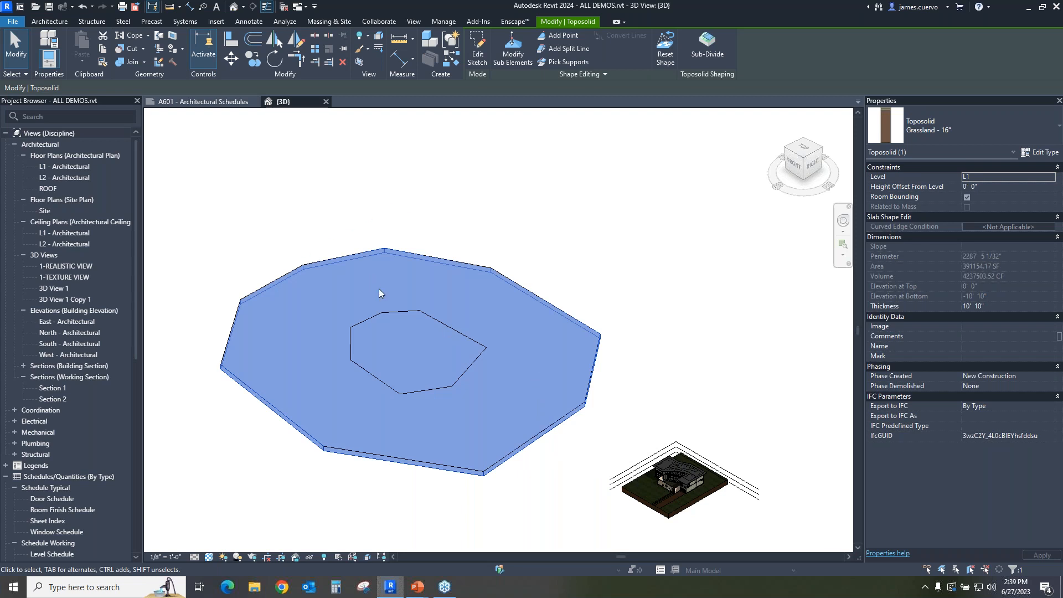
{"action": "left_click", "coordinate": [555, 36]}
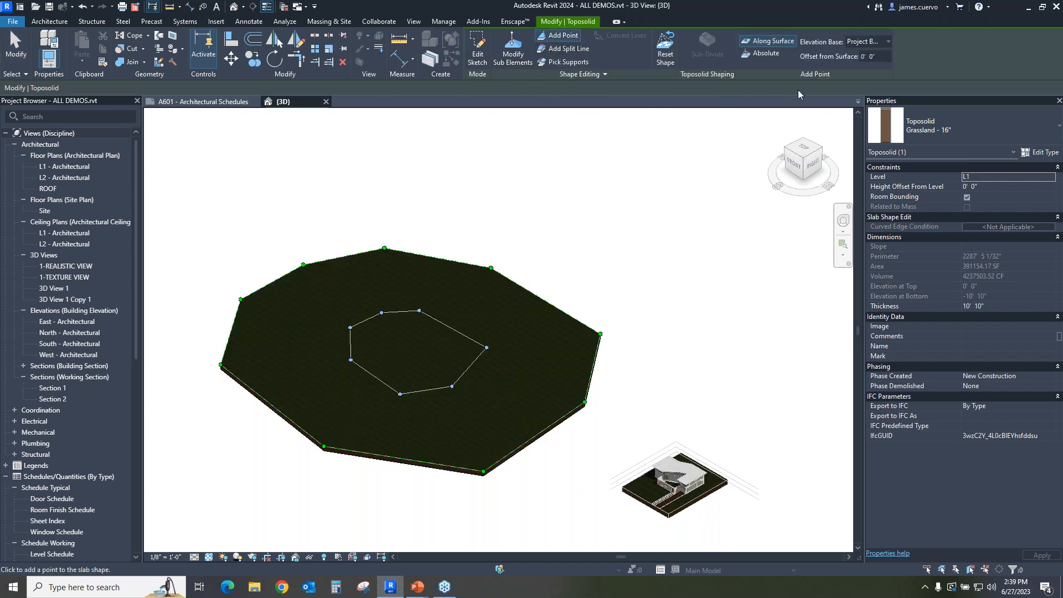
{"action": "left_click", "coordinate": [889, 42]}
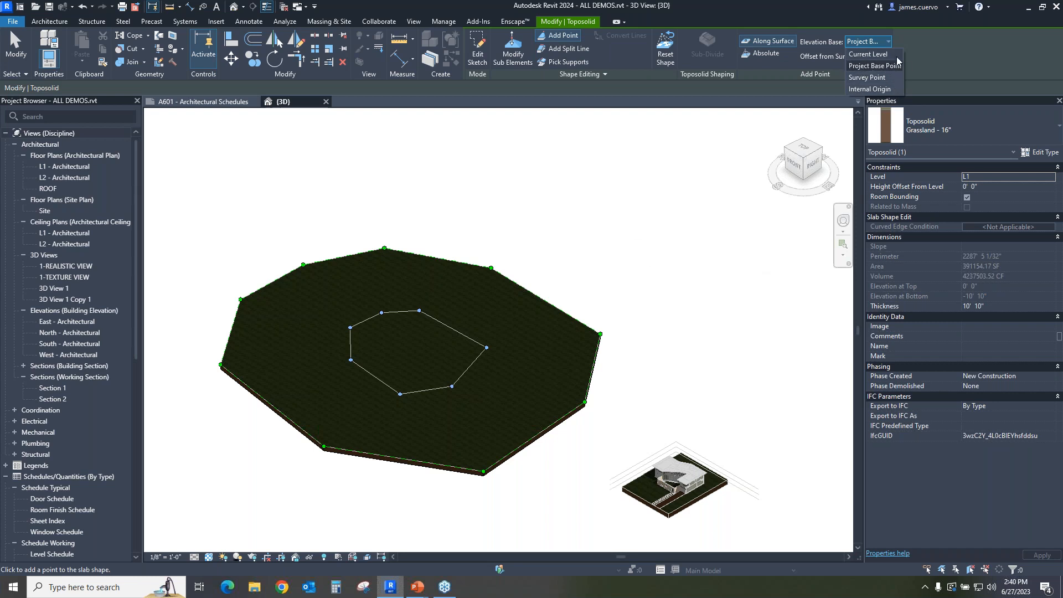
{"action": "left_click", "coordinate": [914, 38]}
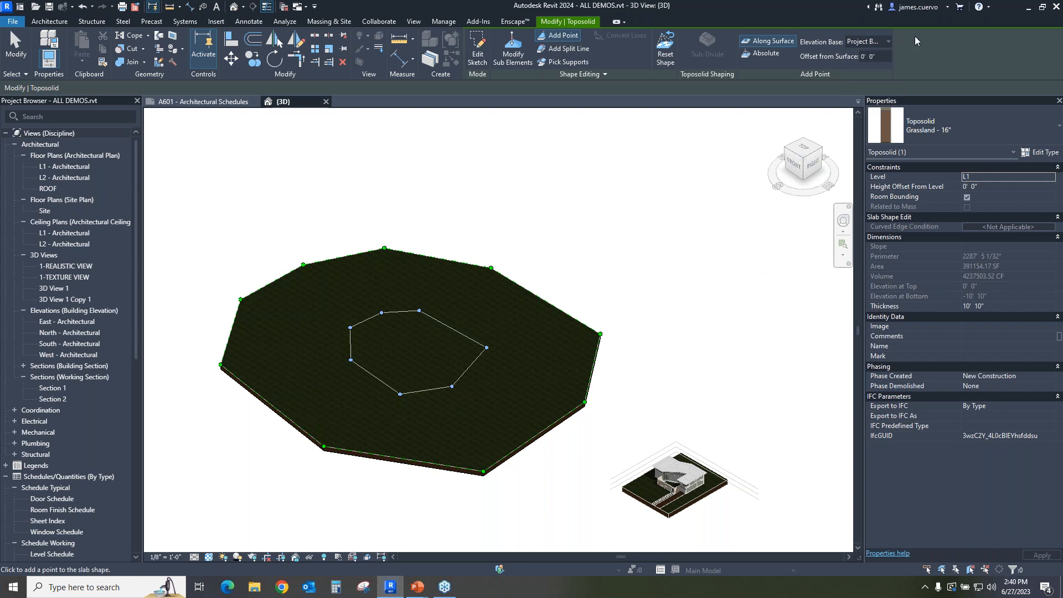
{"action": "left_click", "coordinate": [873, 56]}
{"action": "type", "text": "5"}
{"action": "key", "text": "Return"}
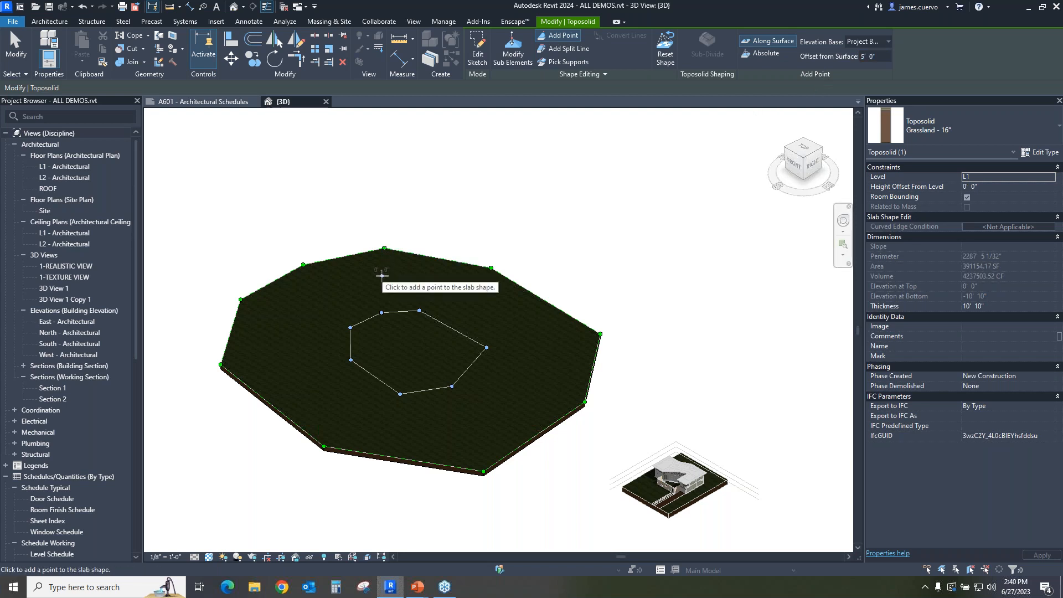
{"action": "left_click", "coordinate": [382, 274]}
{"action": "left_click", "coordinate": [467, 286]}
{"action": "left_click", "coordinate": [510, 314]}
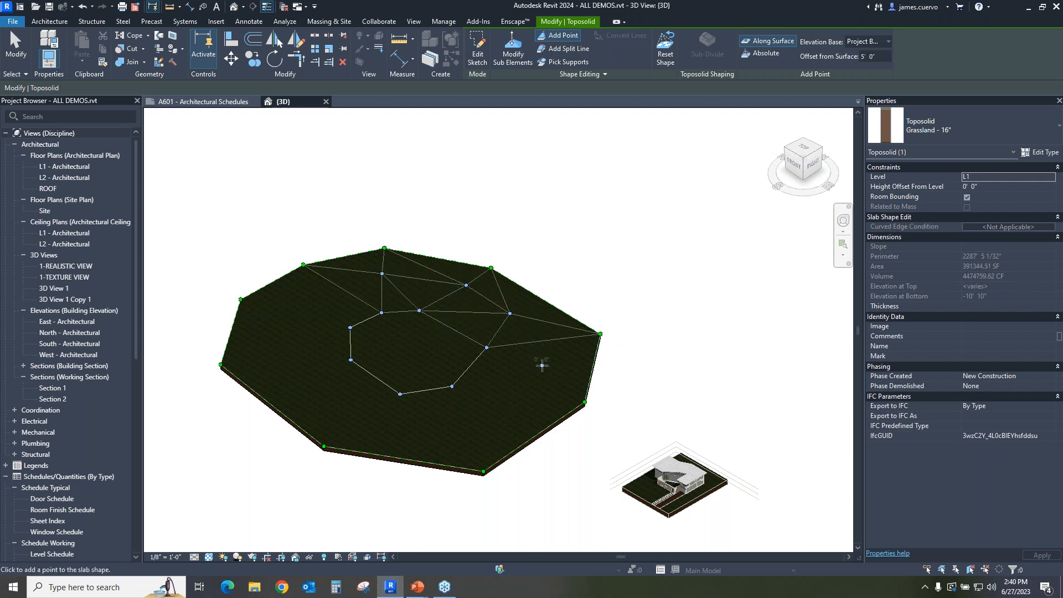
{"action": "left_click", "coordinate": [542, 365]}
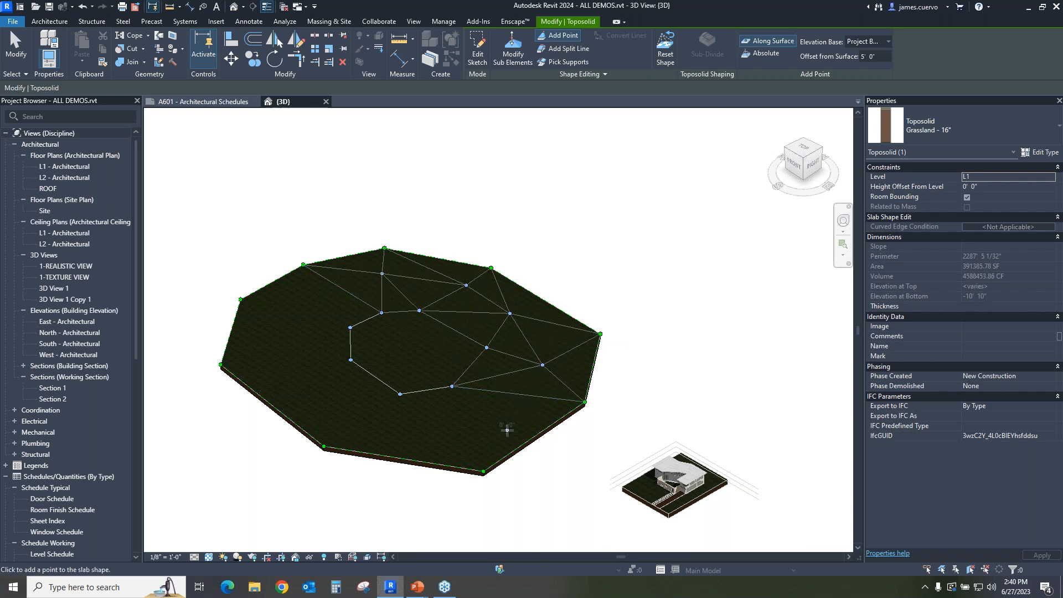
{"action": "left_click", "coordinate": [520, 413]}
{"action": "left_click", "coordinate": [415, 426]}
{"action": "left_click", "coordinate": [331, 404]}
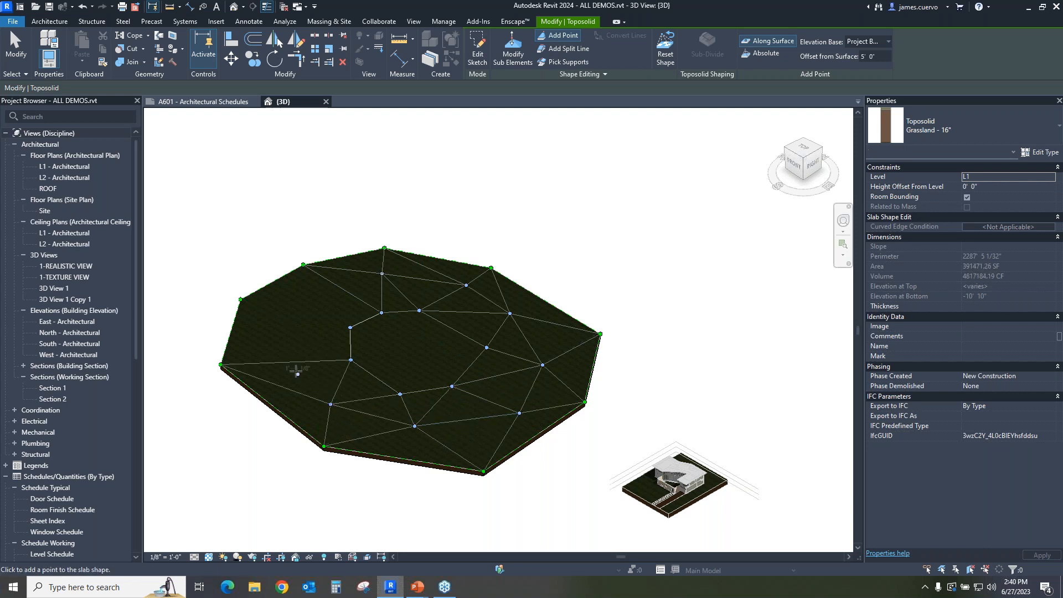
{"action": "left_click", "coordinate": [274, 344]}
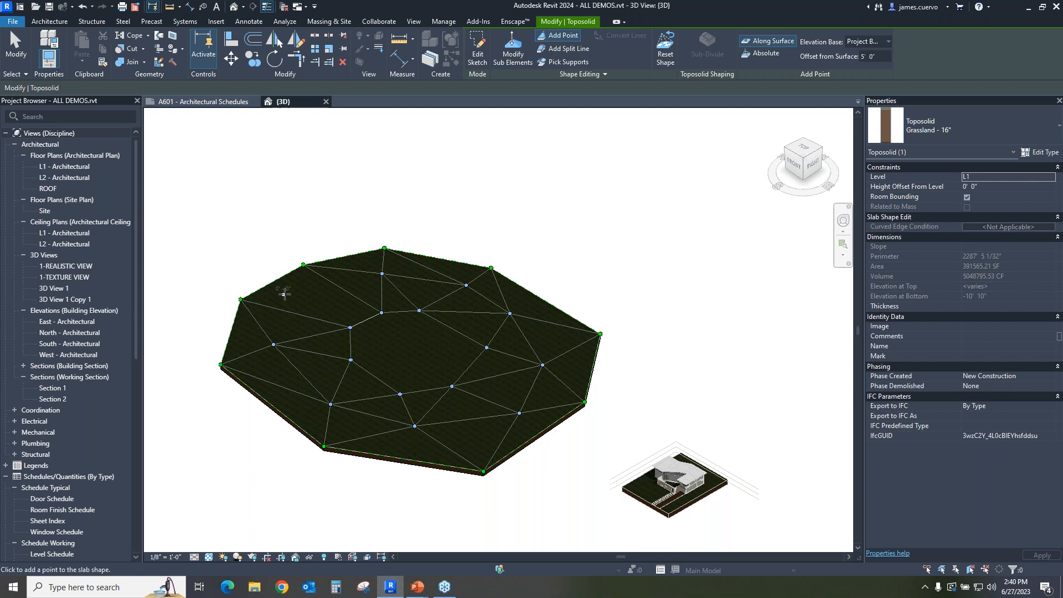
{"action": "left_click", "coordinate": [292, 289]}
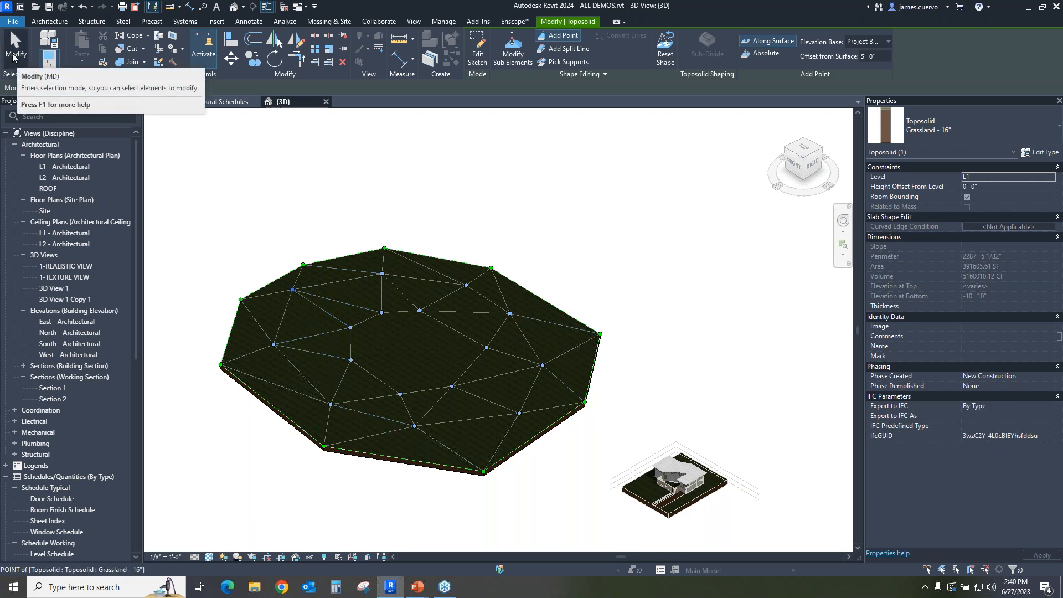
{"action": "left_click", "coordinate": [14, 55]}
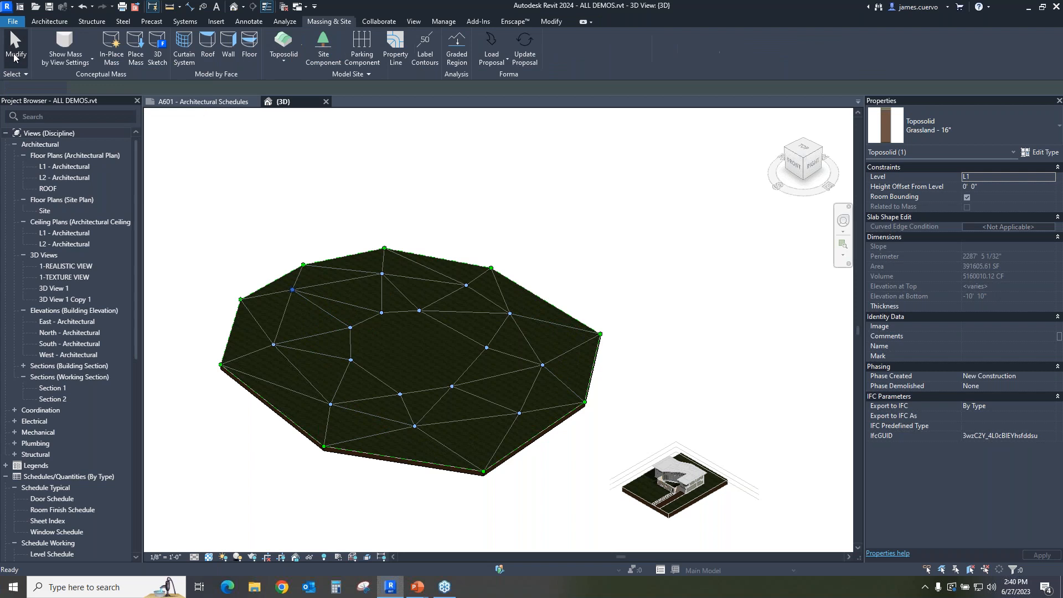
Step: Review the contour display settings and structure layers of the toposolid's Grassland - 16" type
{"action": "left_click", "coordinate": [440, 328]}
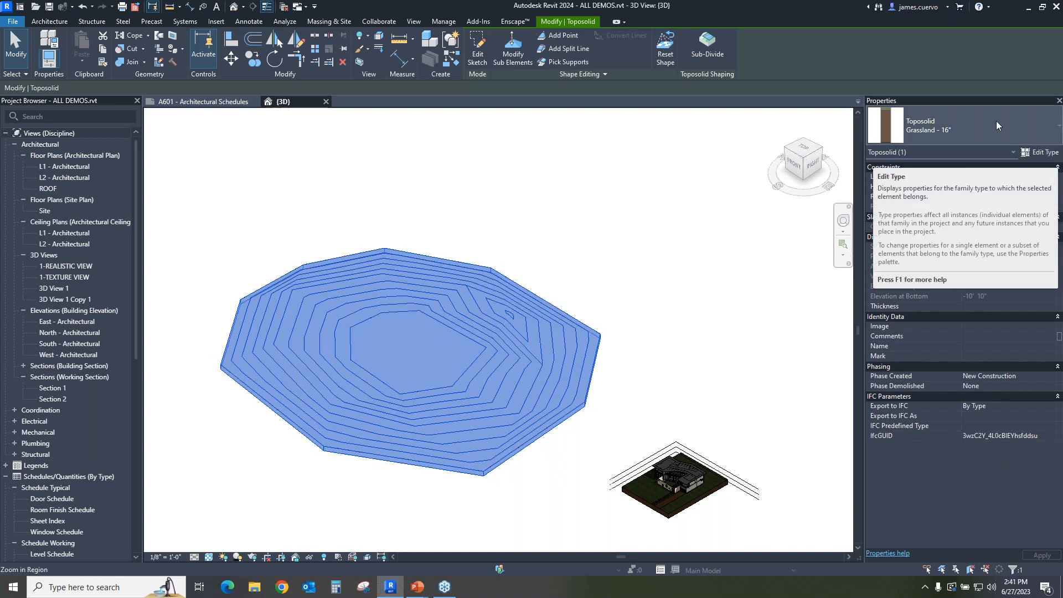
{"action": "left_click", "coordinate": [1047, 155]}
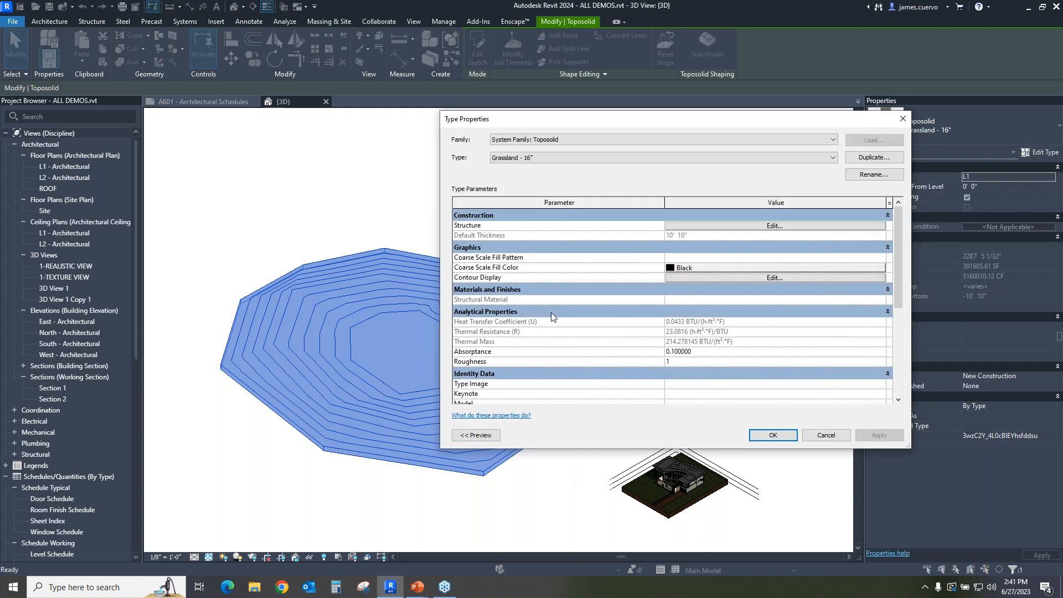
{"action": "left_click", "coordinate": [702, 278]}
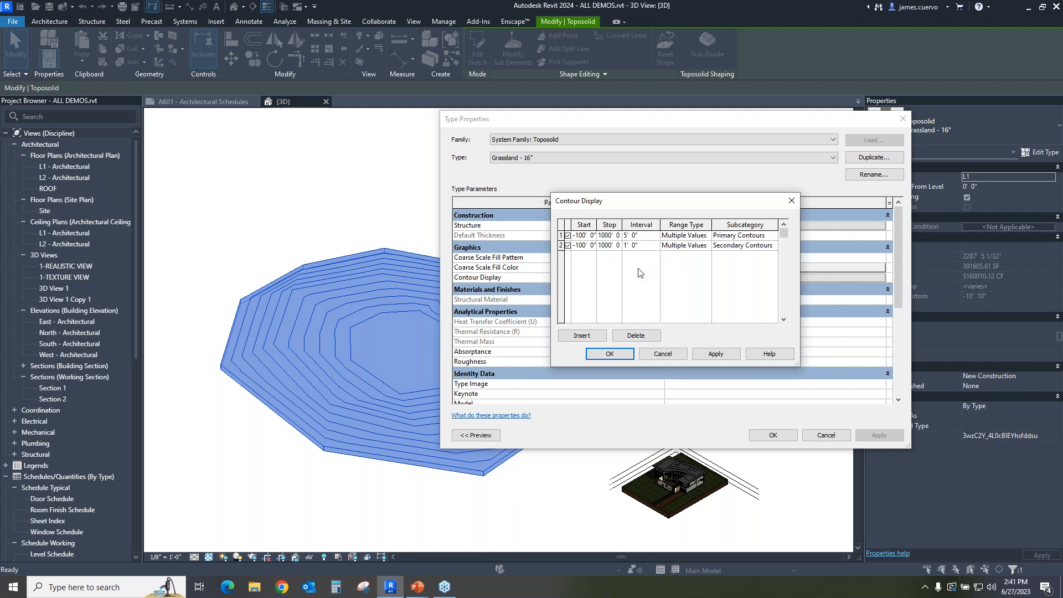
{"action": "left_click", "coordinate": [668, 356]}
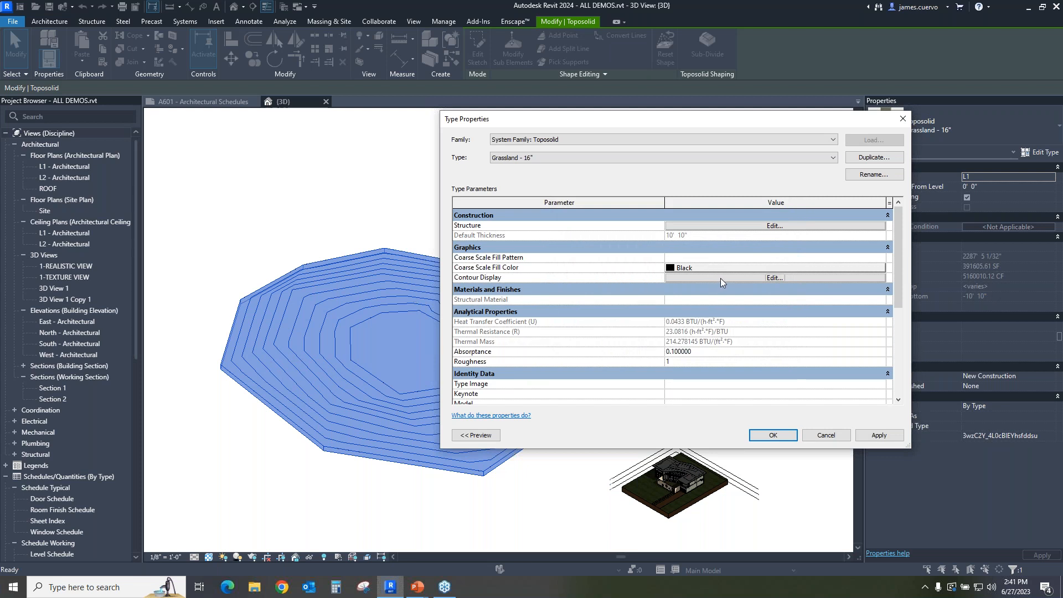
{"action": "left_click", "coordinate": [718, 228]}
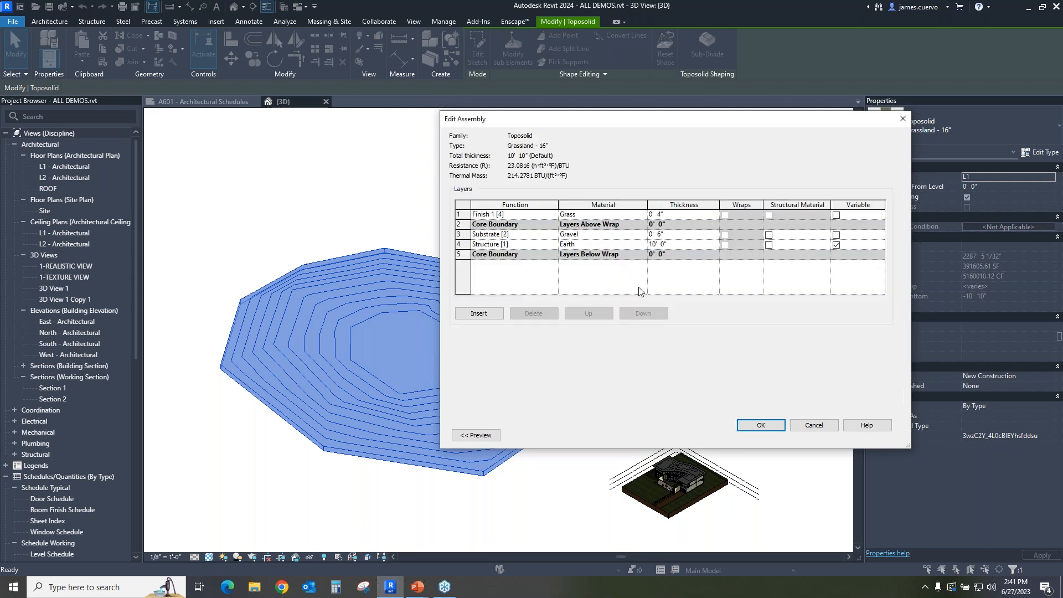
{"action": "left_click", "coordinate": [813, 428]}
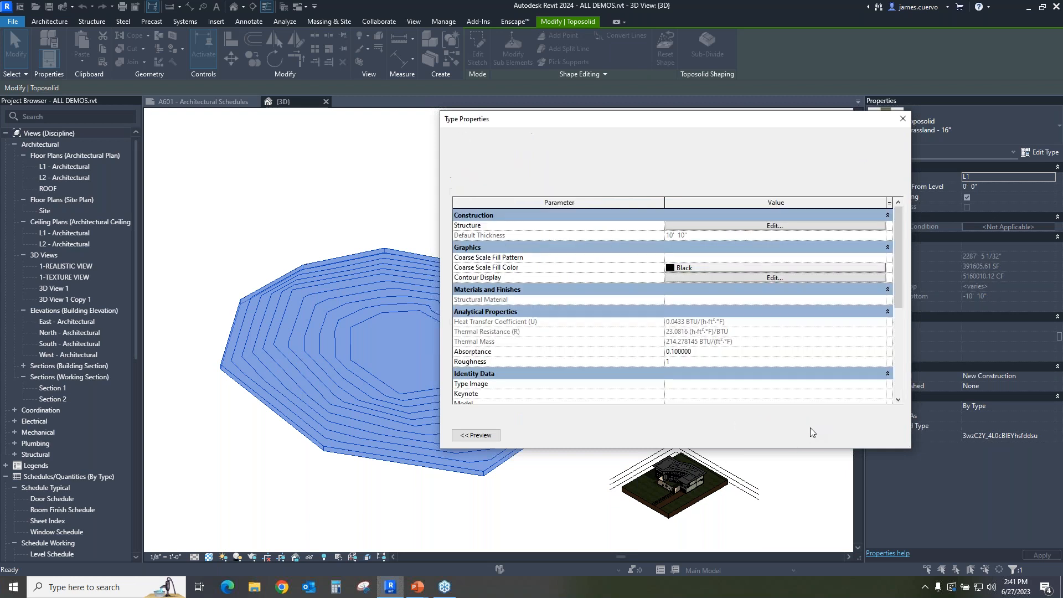
{"action": "left_click", "coordinate": [789, 439]}
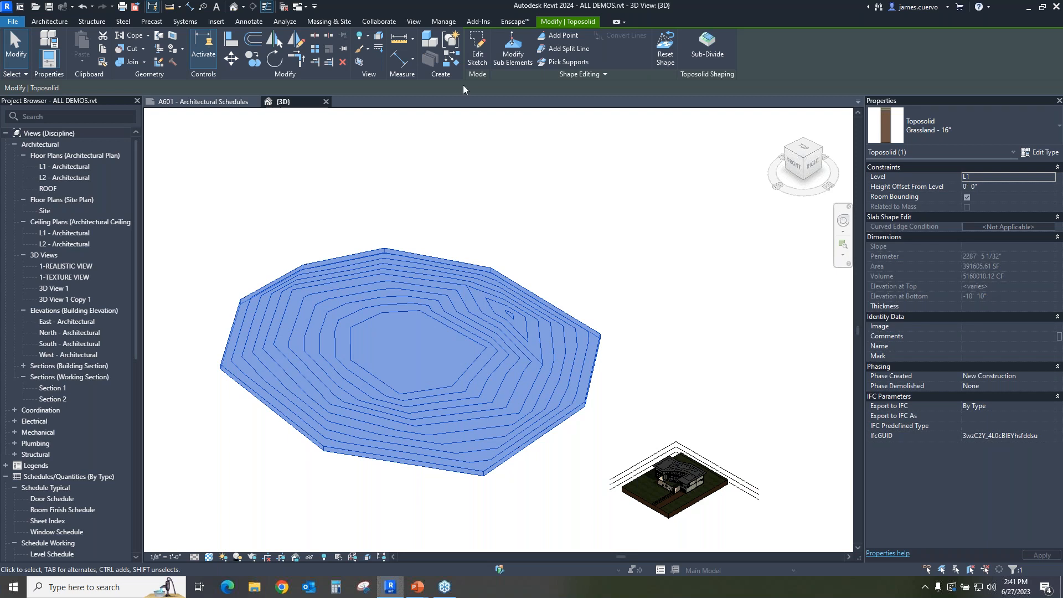
Step: Cut a hole through the toposolid by sketching a six-sided polygon in its boundary, between the inner contour and outer edge
{"action": "left_click", "coordinate": [479, 57]}
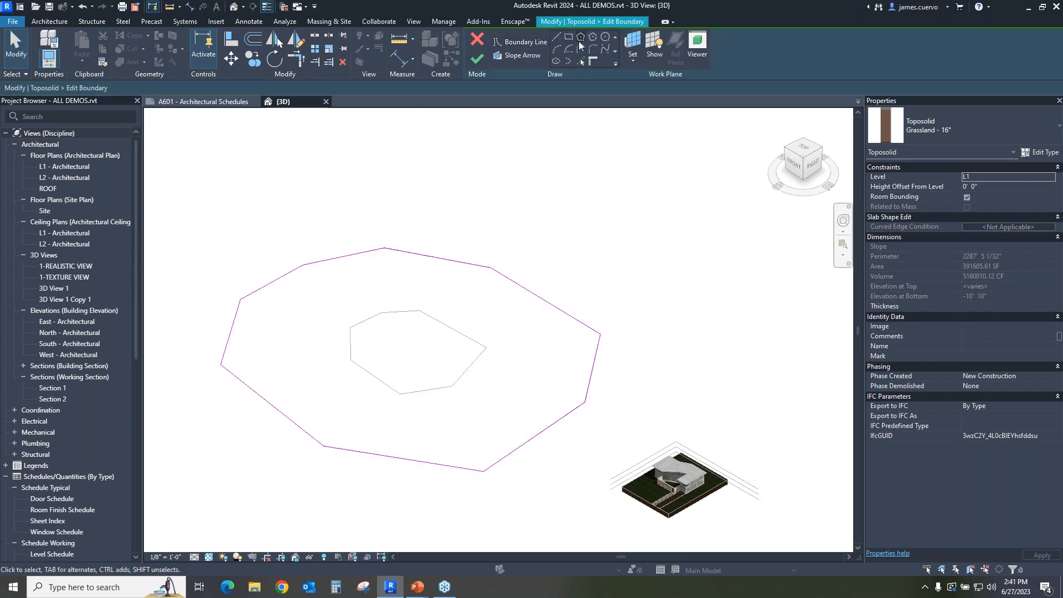
{"action": "left_click", "coordinate": [595, 38]}
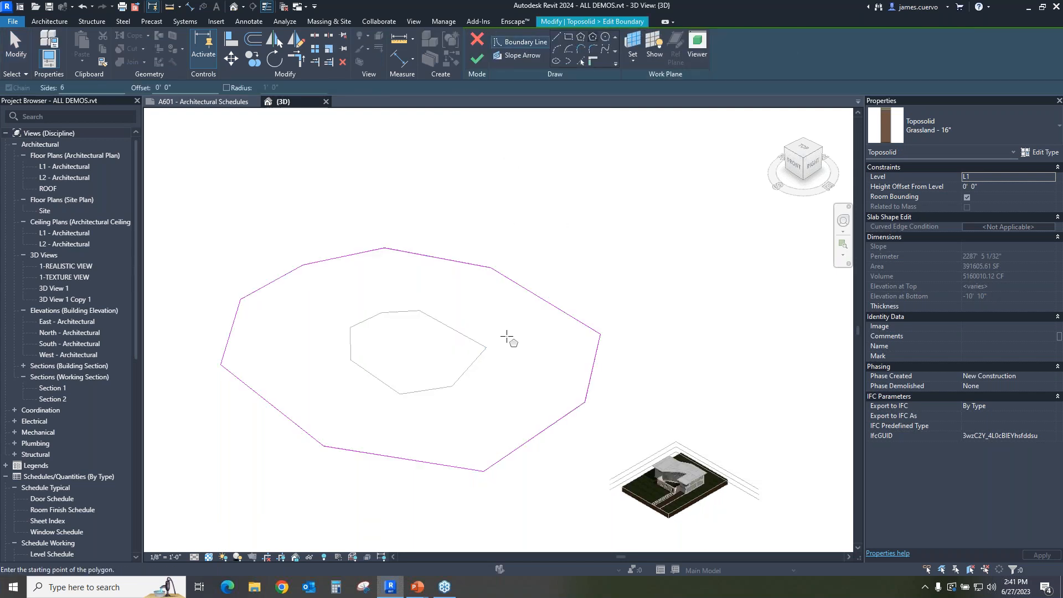
{"action": "left_click", "coordinate": [479, 309]}
{"action": "left_click", "coordinate": [490, 325]}
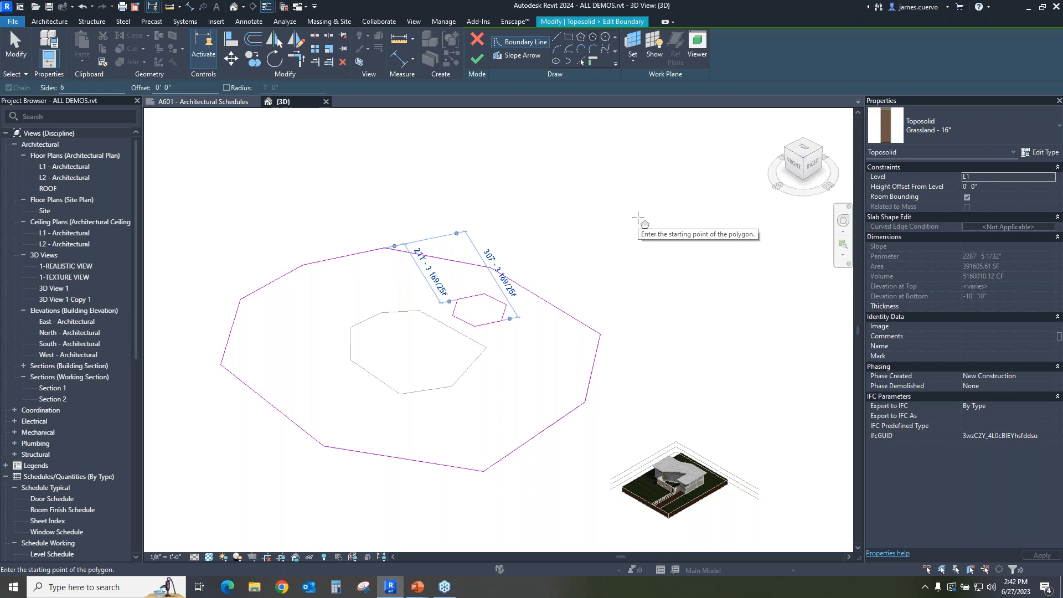
{"action": "left_click", "coordinate": [477, 59]}
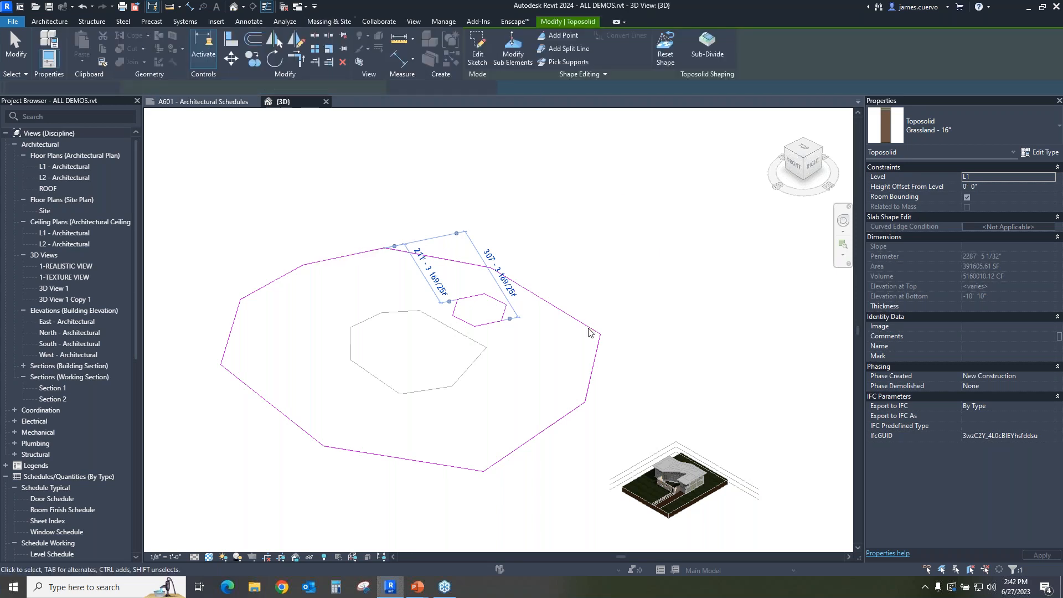
{"action": "scroll", "coordinate": [486, 332], "scroll_direction": "up", "scroll_amount": 3}
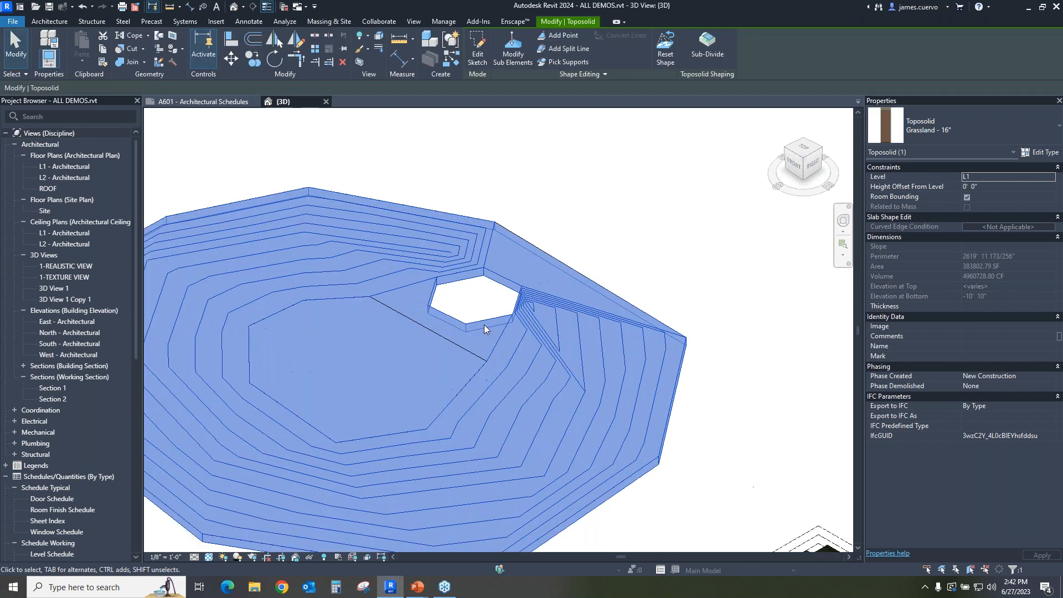
{"action": "left_click", "coordinate": [740, 259]}
Step: Inspect the hexagonal hole in the toposolid and set the 3D view's visual style to Consistent Colors
{"action": "scroll", "coordinate": [468, 298], "scroll_direction": "up", "scroll_amount": 1}
{"action": "scroll", "coordinate": [468, 298], "scroll_direction": "down", "scroll_amount": 3}
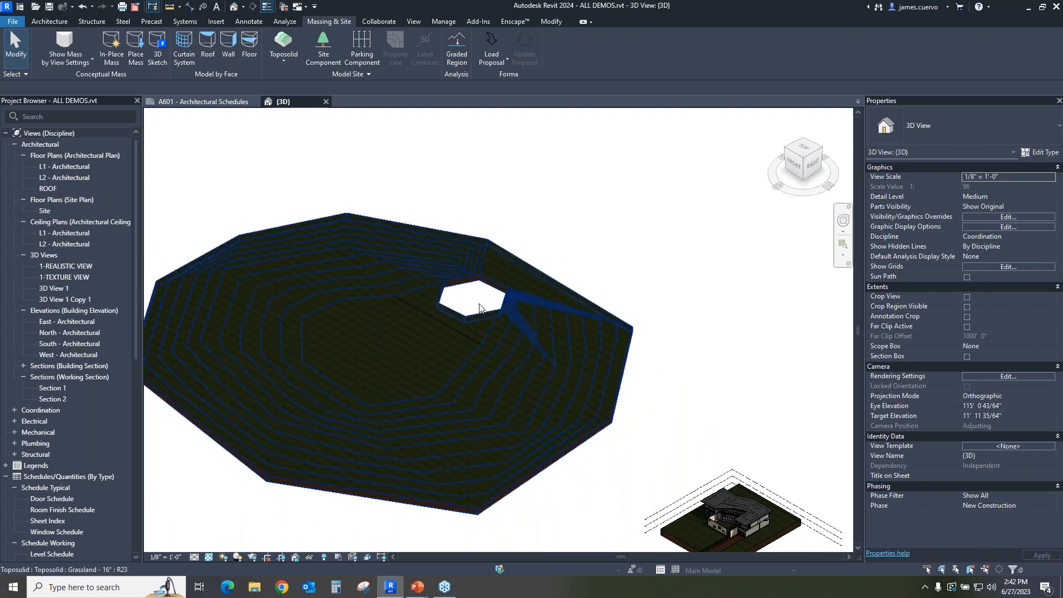
{"action": "scroll", "coordinate": [481, 305], "scroll_direction": "up", "scroll_amount": 1}
{"action": "scroll", "coordinate": [481, 305], "scroll_direction": "up", "scroll_amount": 2}
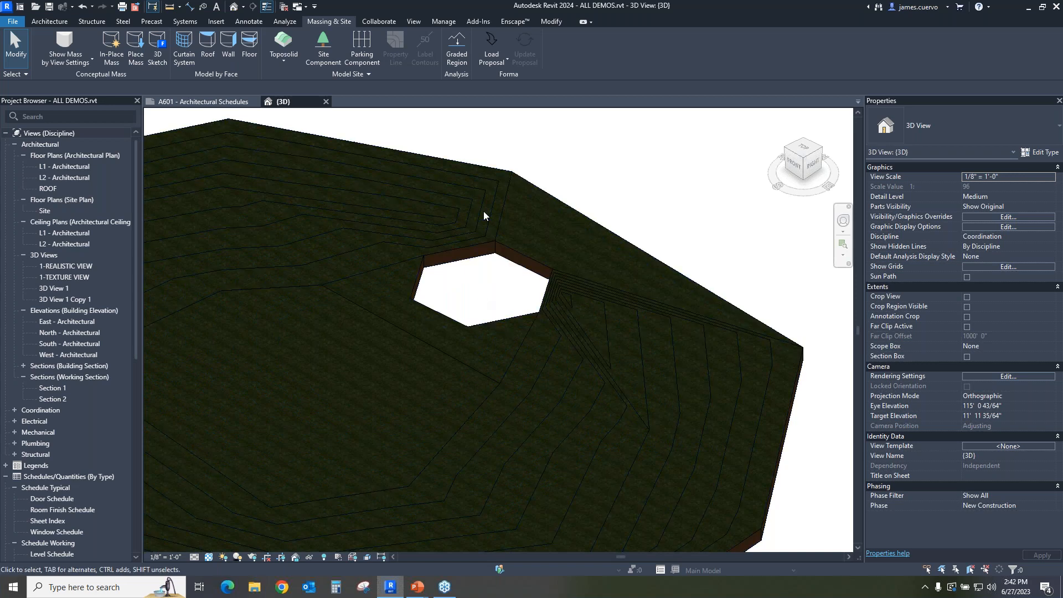
{"action": "scroll", "coordinate": [482, 207], "scroll_direction": "down", "scroll_amount": 5}
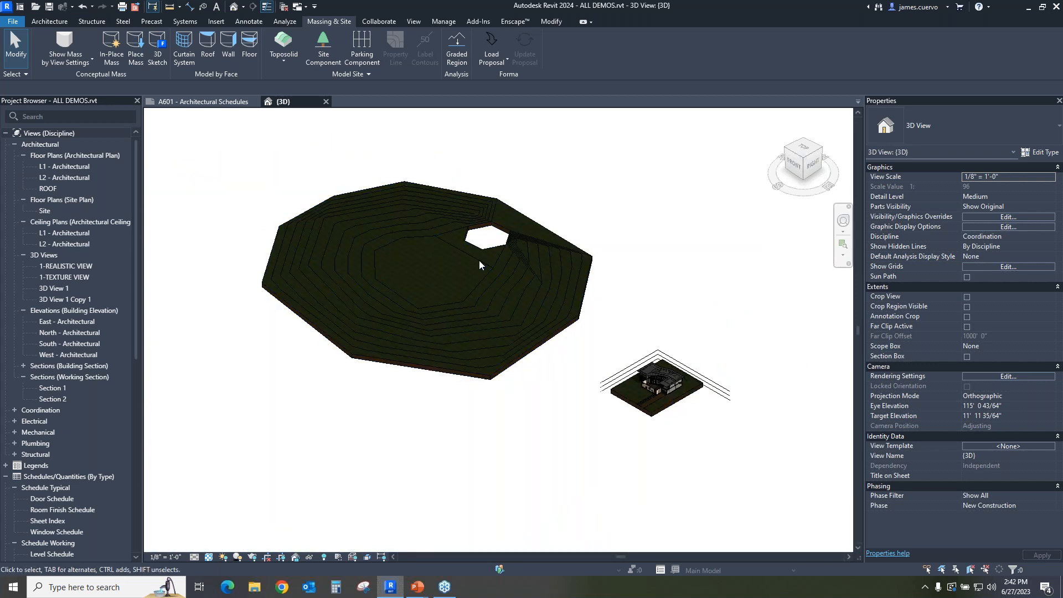
{"action": "left_click", "coordinate": [209, 557]}
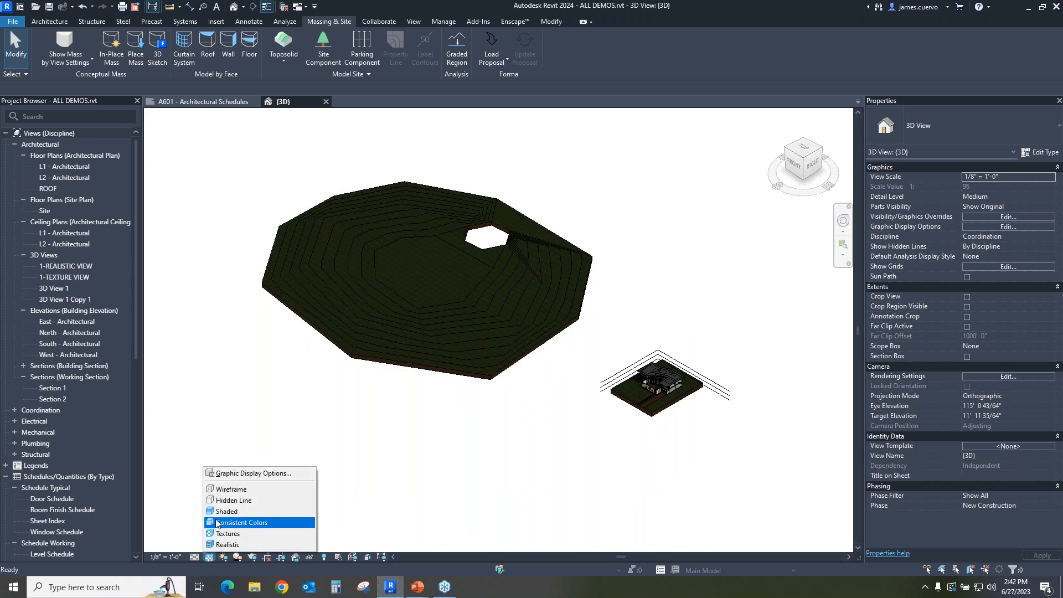
{"action": "left_click", "coordinate": [238, 523]}
{"action": "scroll", "coordinate": [529, 248], "scroll_direction": "up", "scroll_amount": 2}
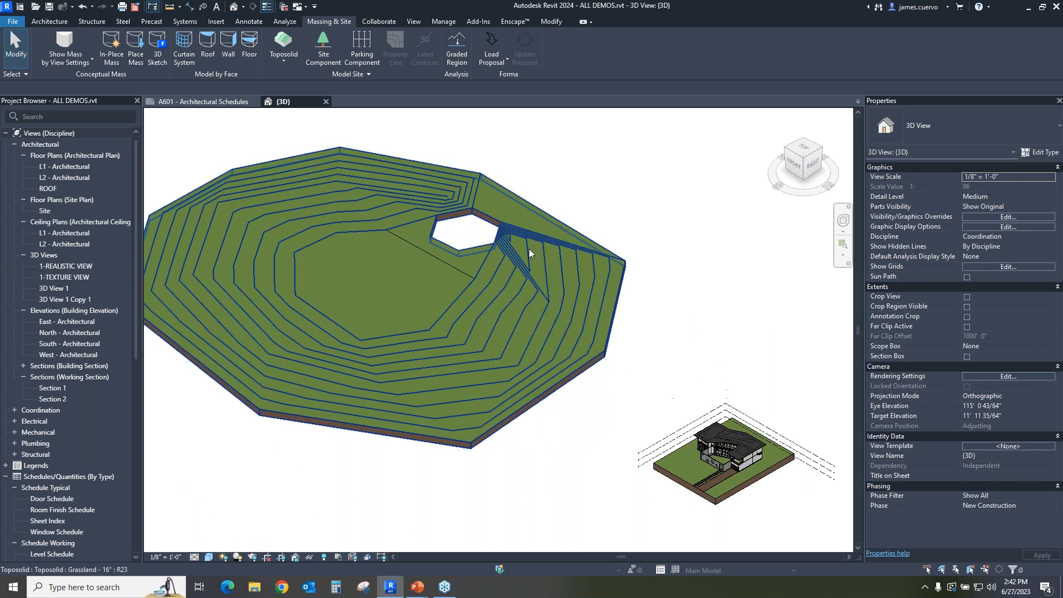
{"action": "scroll", "coordinate": [472, 274], "scroll_direction": "down", "scroll_amount": 2}
{"action": "scroll", "coordinate": [463, 269], "scroll_direction": "up", "scroll_amount": 1}
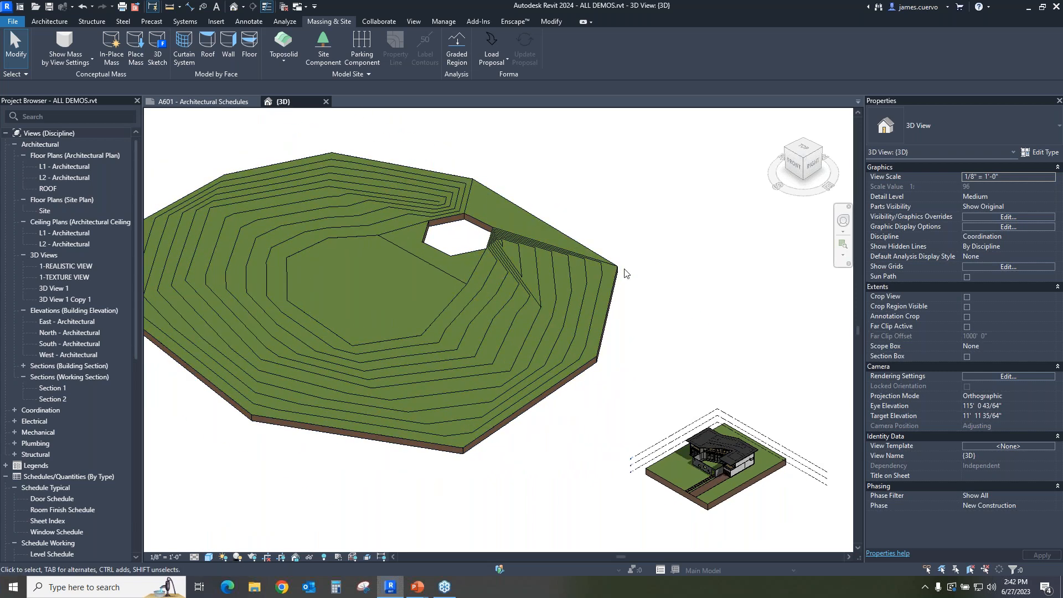
{"action": "scroll", "coordinate": [625, 273], "scroll_direction": "down", "scroll_amount": 1}
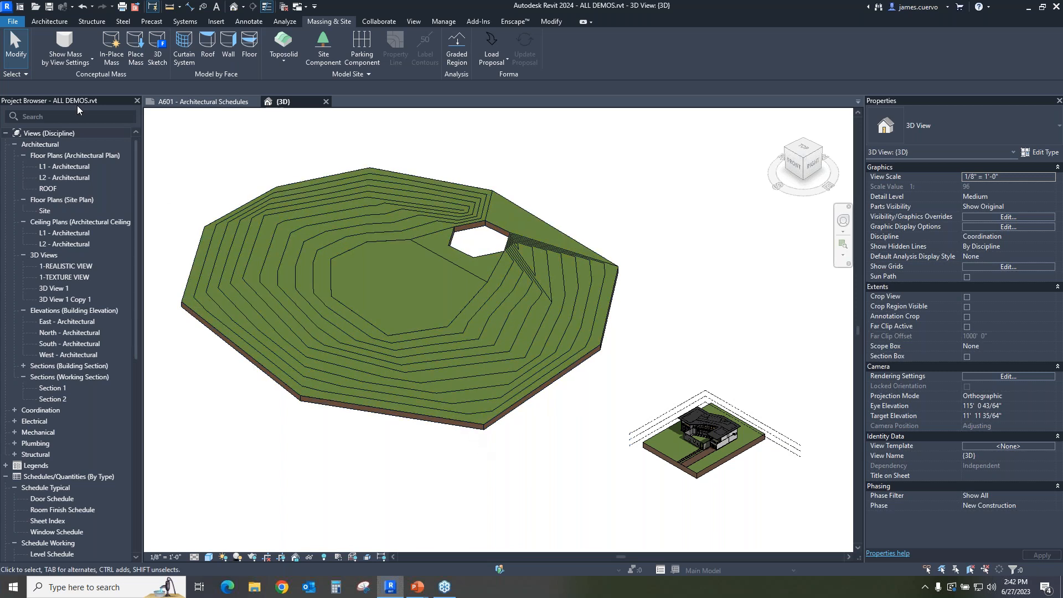
Step: Start an in-place model in the Toposolid category, named Toposolid 1
{"action": "left_click", "coordinate": [47, 22]}
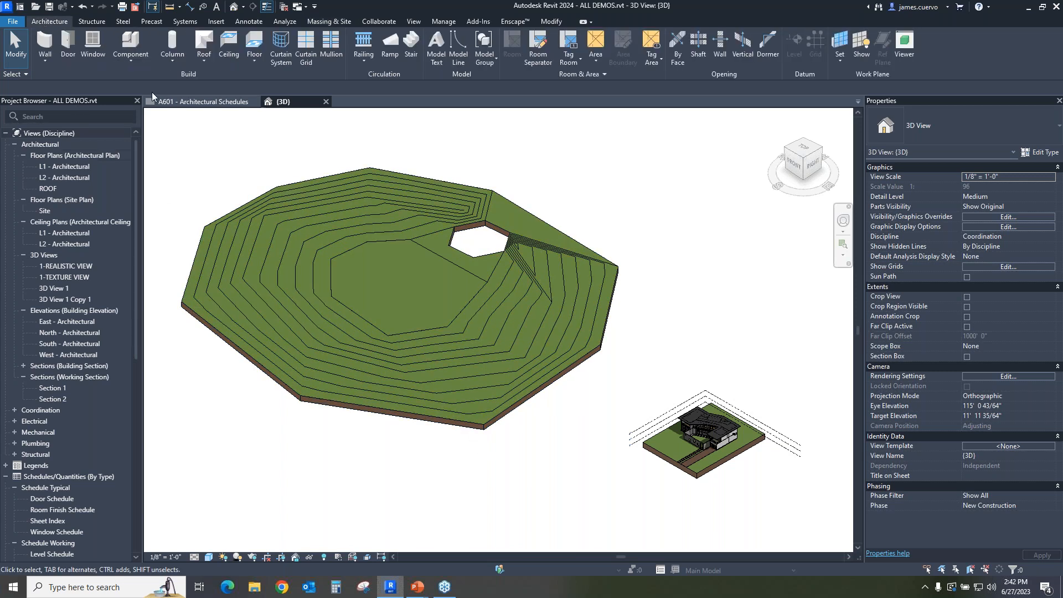
{"action": "left_click", "coordinate": [130, 61]}
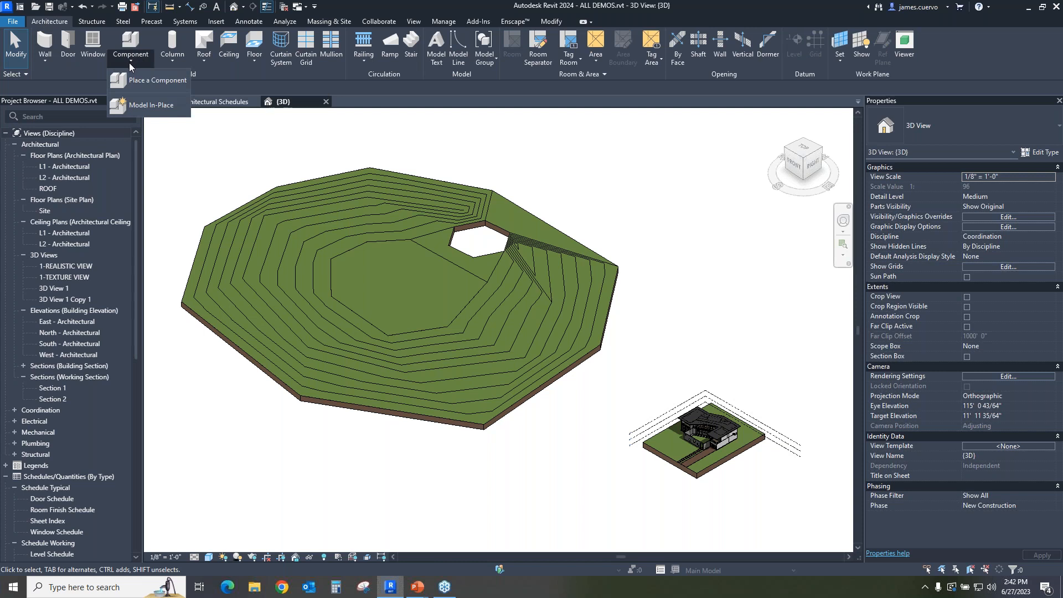
{"action": "left_click", "coordinate": [151, 106]}
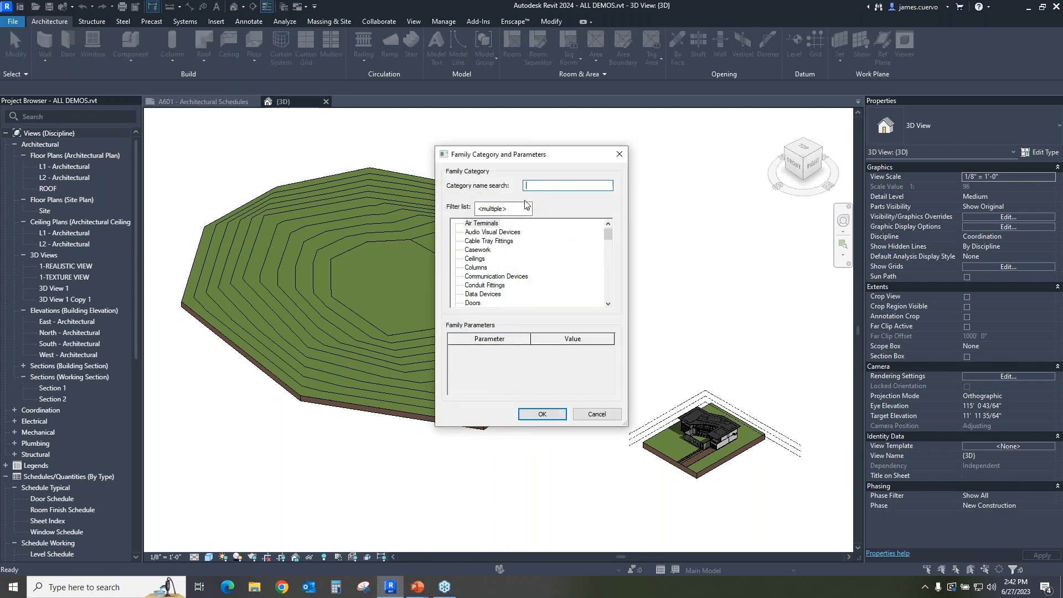
{"action": "type", "text": "topo"}
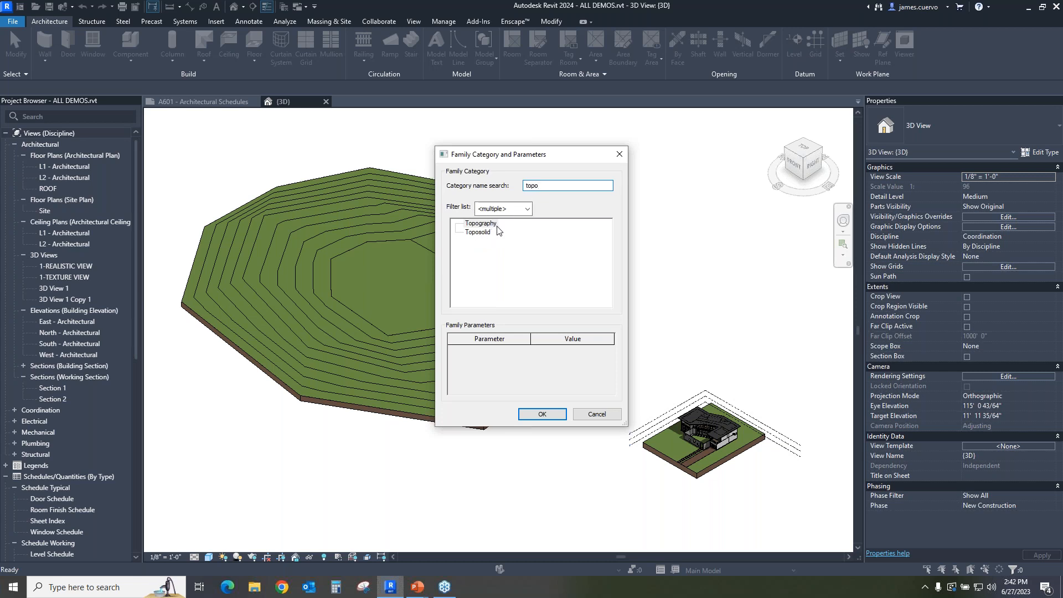
{"action": "left_click", "coordinate": [480, 233]}
{"action": "left_click", "coordinate": [543, 415]}
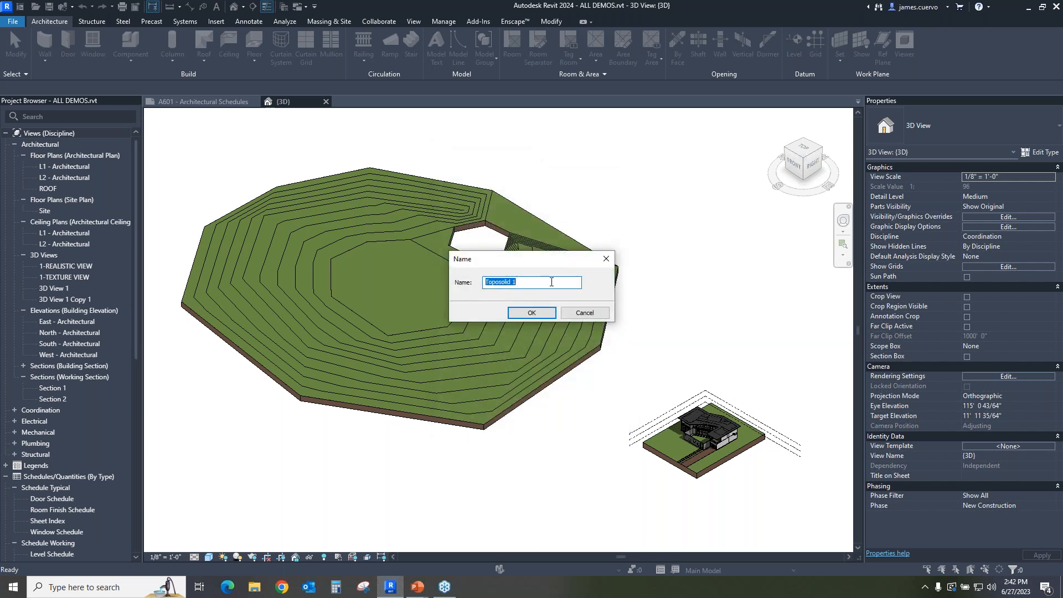
{"action": "left_click", "coordinate": [539, 314]}
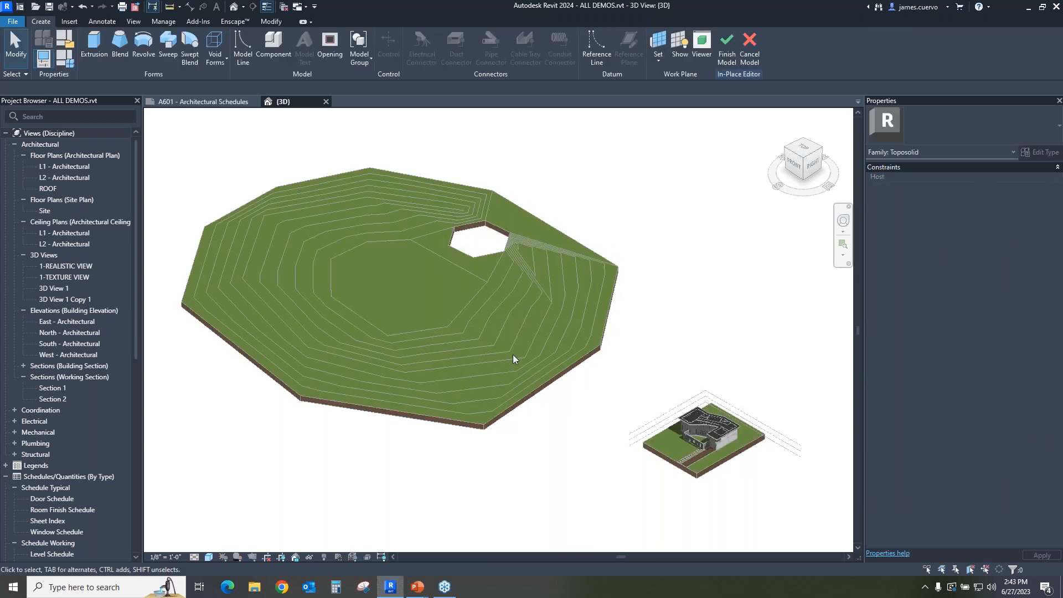
Step: Sketch a peanut-shaped spline for a void extrusion, starting at a corner of the toposolid's inner contour and lying mostly inside it
{"action": "left_click", "coordinate": [215, 52]}
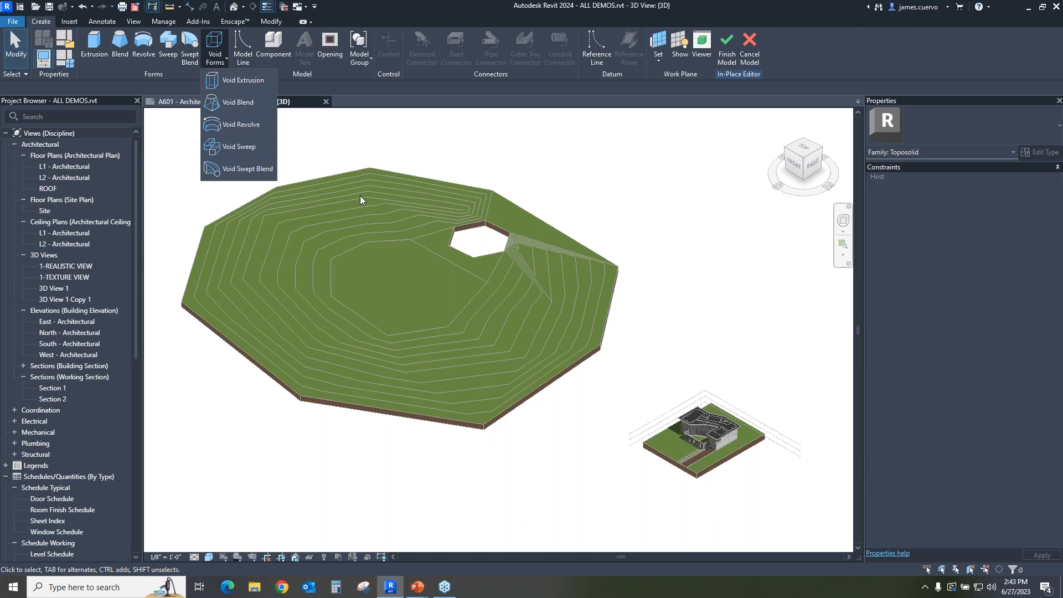
{"action": "left_click", "coordinate": [229, 79]}
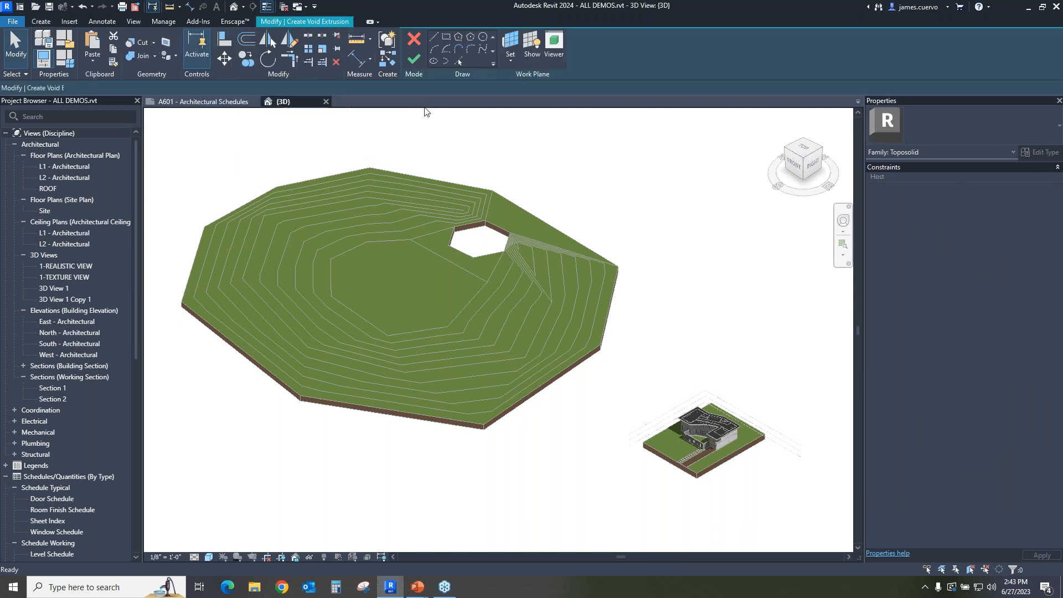
{"action": "left_click", "coordinate": [486, 50]}
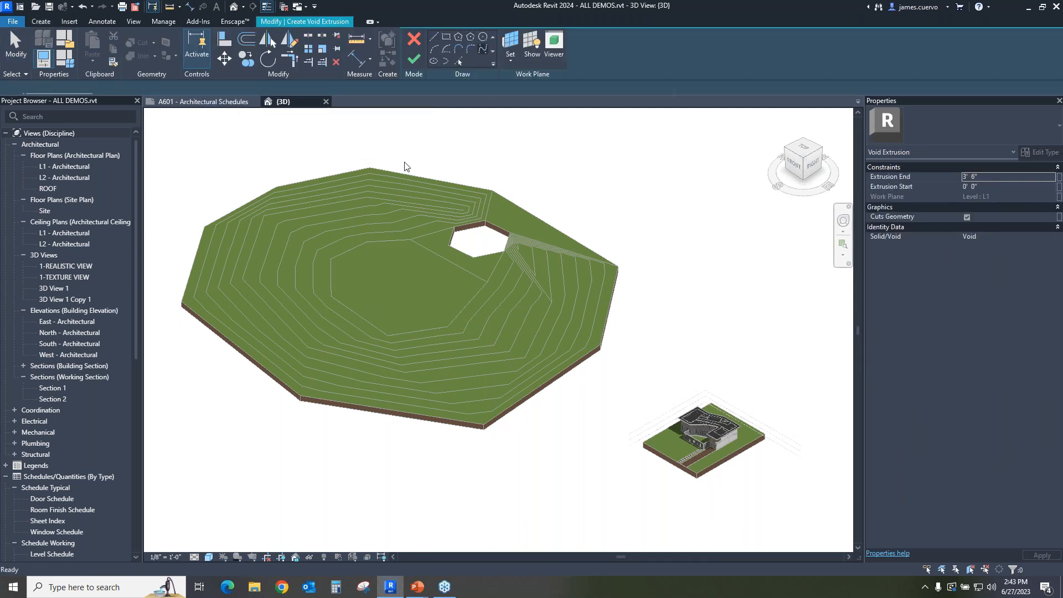
{"action": "left_click", "coordinate": [331, 259]}
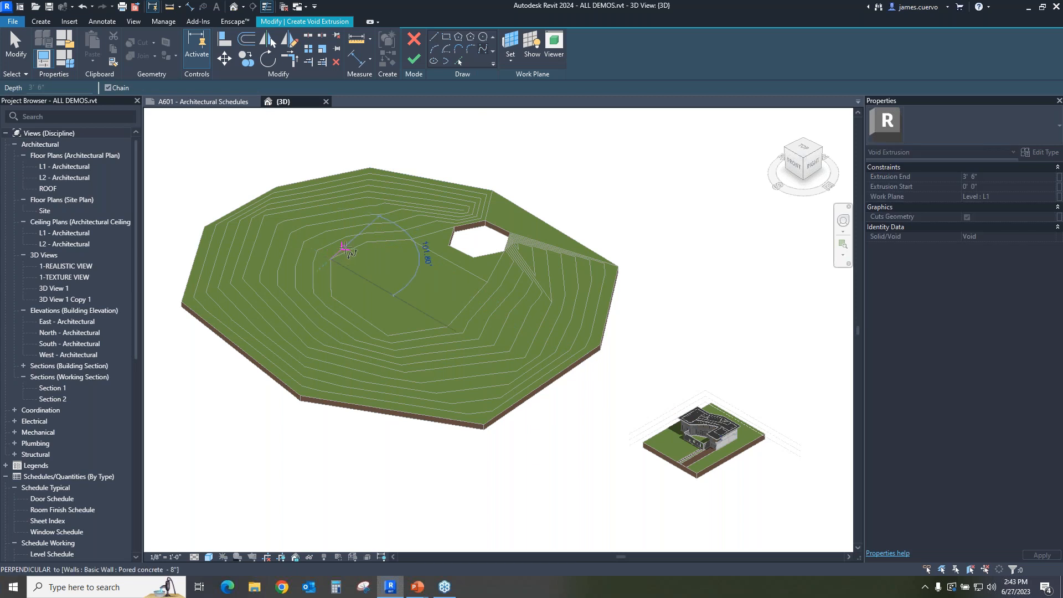
{"action": "left_click", "coordinate": [384, 254]}
{"action": "left_click", "coordinate": [406, 271]}
{"action": "left_click", "coordinate": [388, 285]}
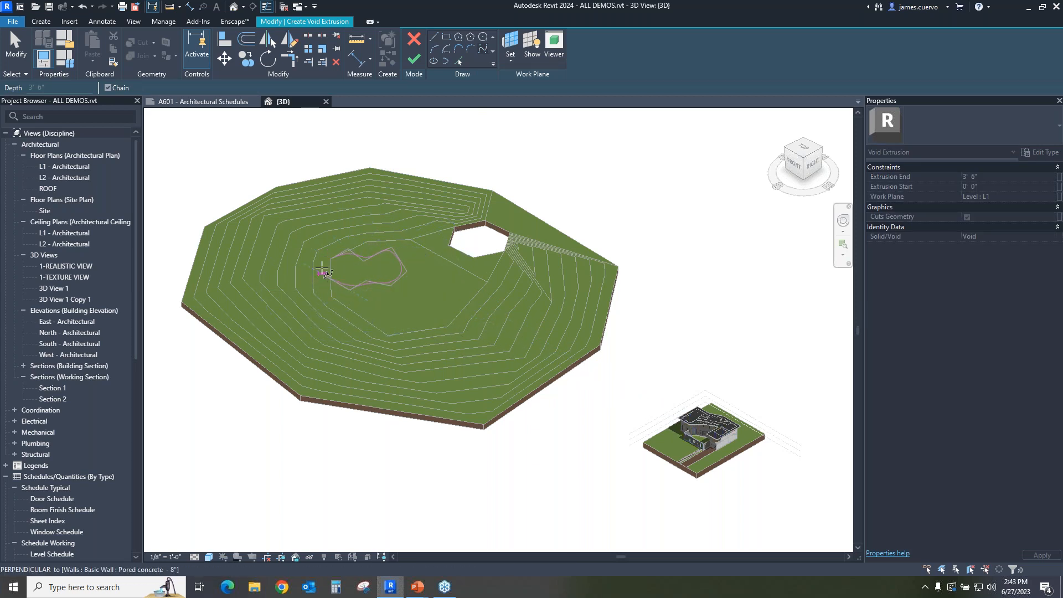
{"action": "scroll", "coordinate": [321, 265], "scroll_direction": "up", "scroll_amount": 5}
{"action": "left_click", "coordinate": [326, 296]}
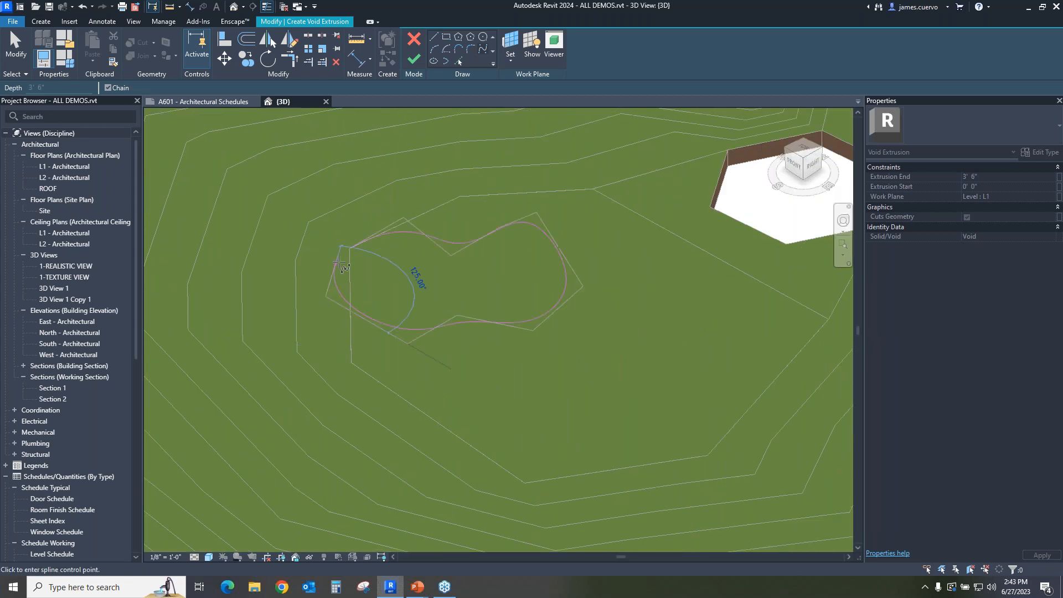
{"action": "left_click", "coordinate": [336, 267]}
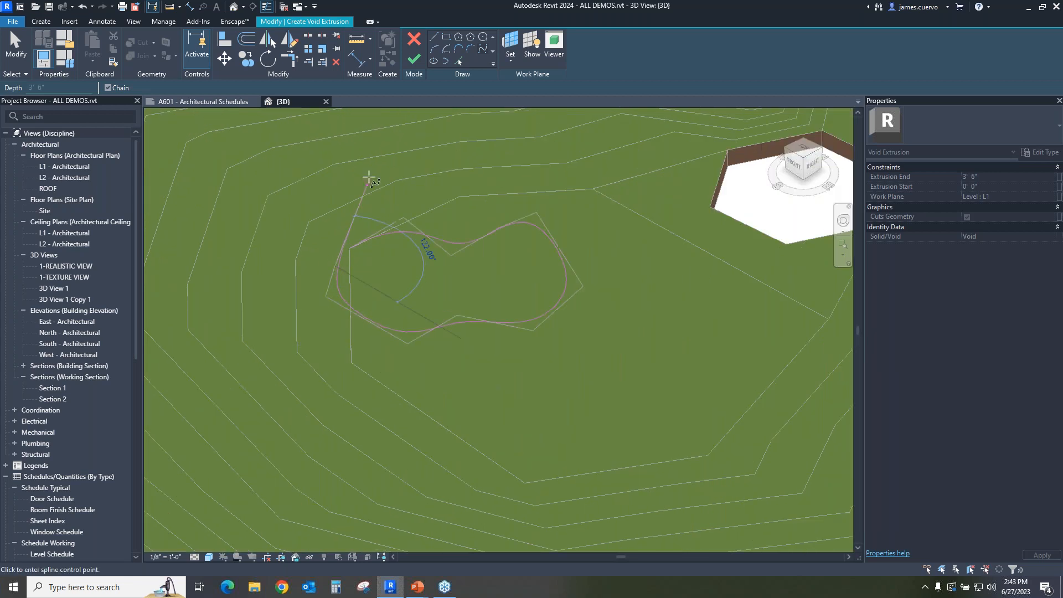
Step: Close the gap between the spline's ends with a straight line and finish the void extrusion sketch
{"action": "left_click", "coordinate": [435, 37]}
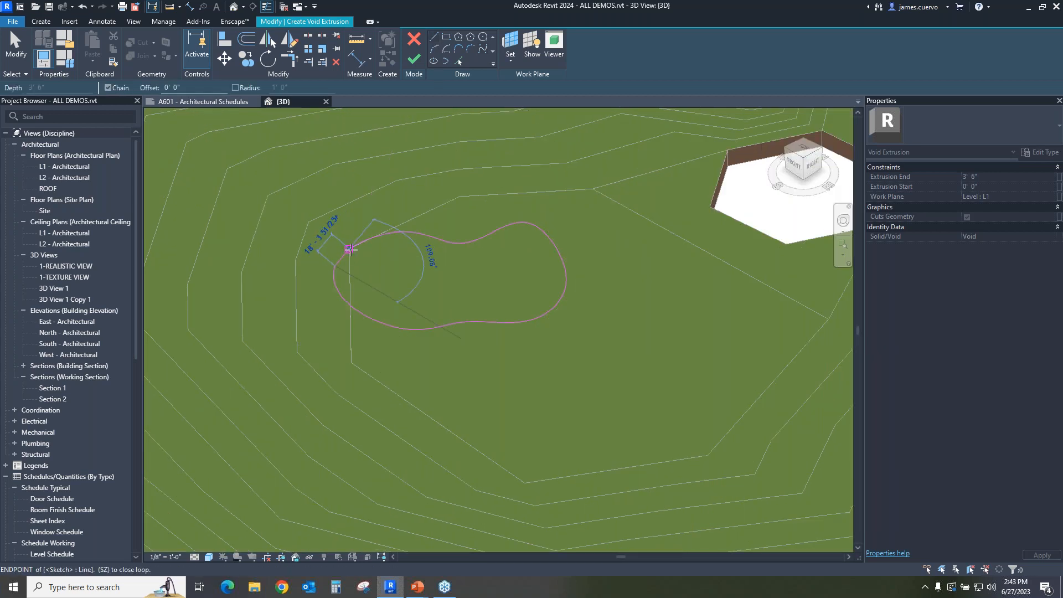
{"action": "key", "text": "Escape"}
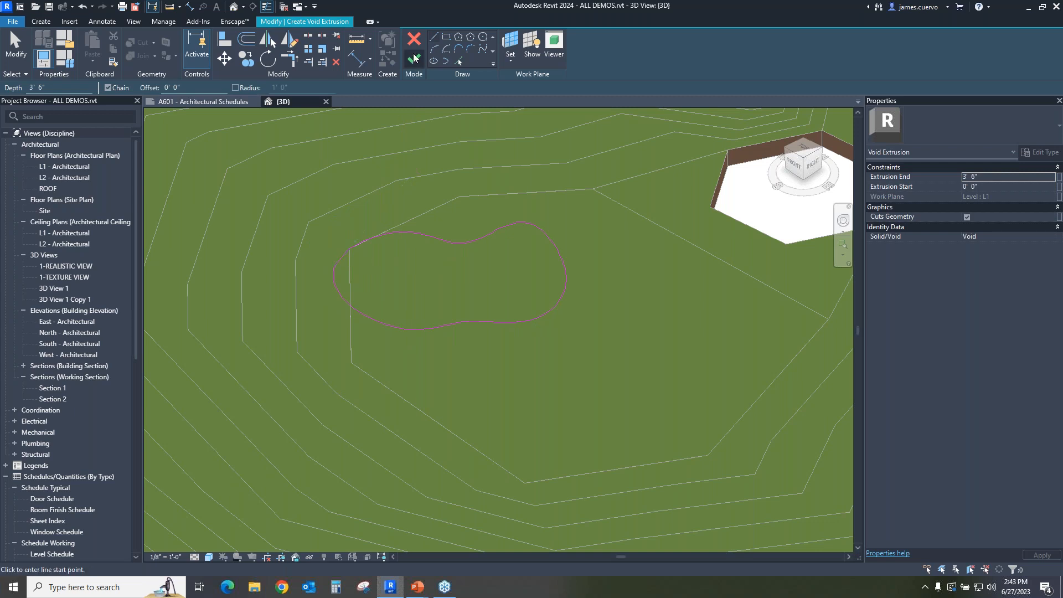
{"action": "left_click", "coordinate": [414, 57]}
Step: Stretch the void extrusion downward so its depth is about 17' 2"
{"action": "scroll", "coordinate": [508, 286], "scroll_direction": "down", "scroll_amount": 3}
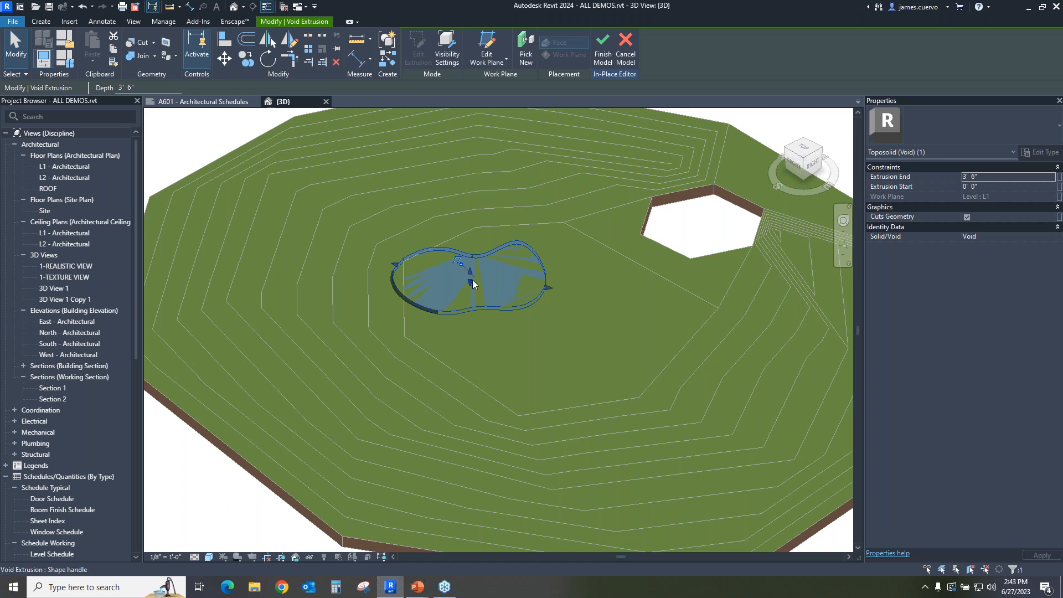
{"action": "scroll", "coordinate": [467, 283], "scroll_direction": "up", "scroll_amount": 2}
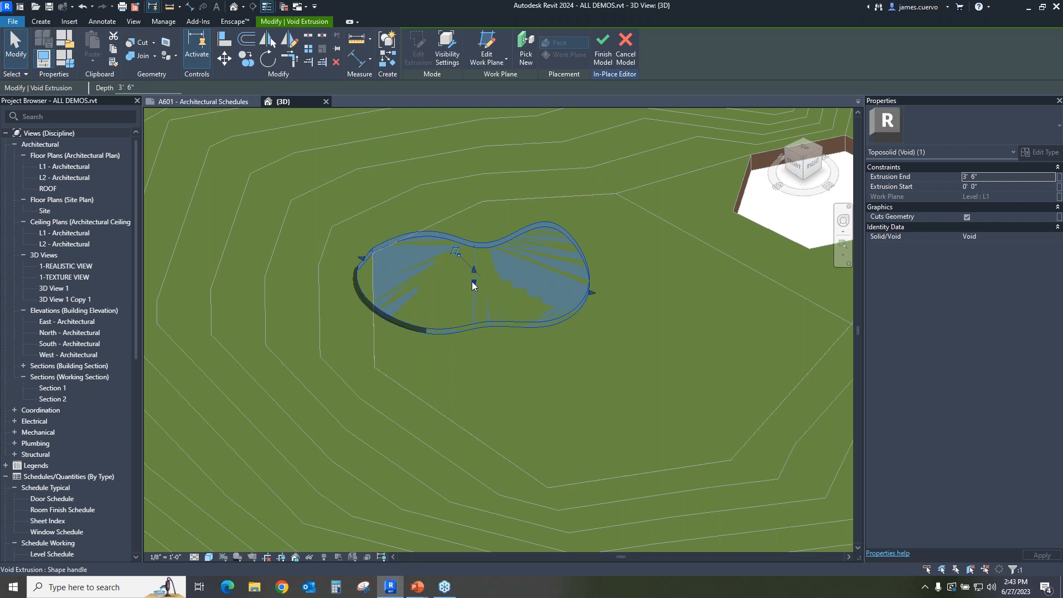
{"action": "left_click_drag", "start_coordinate": [474, 287], "coordinate": [474, 304]}
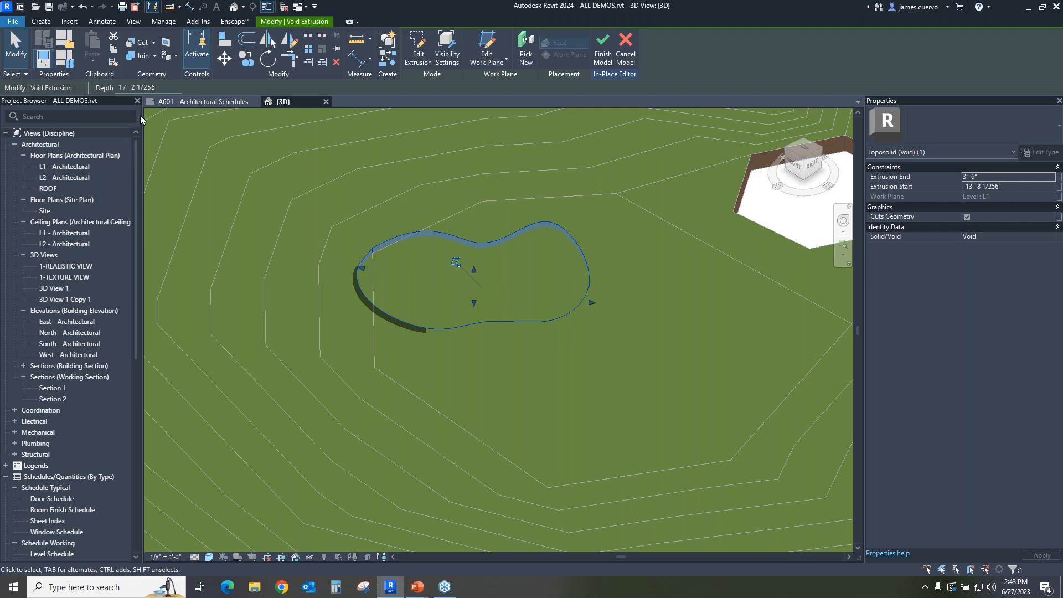
Step: Cut the Grassland - 16" toposolid with the peanut-shaped void extrusion
{"action": "left_click", "coordinate": [153, 44]}
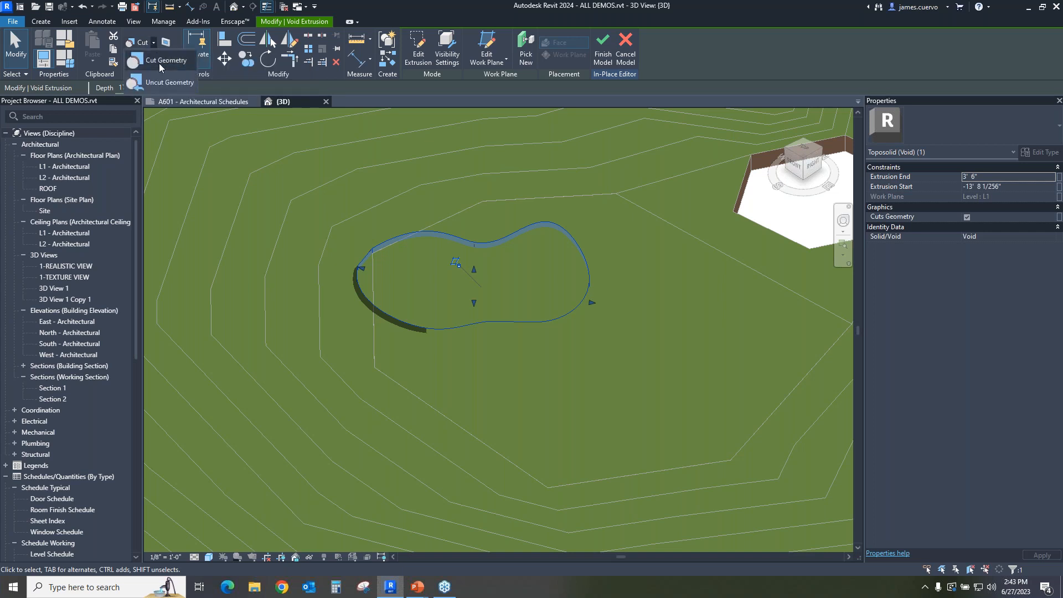
{"action": "left_click", "coordinate": [162, 61]}
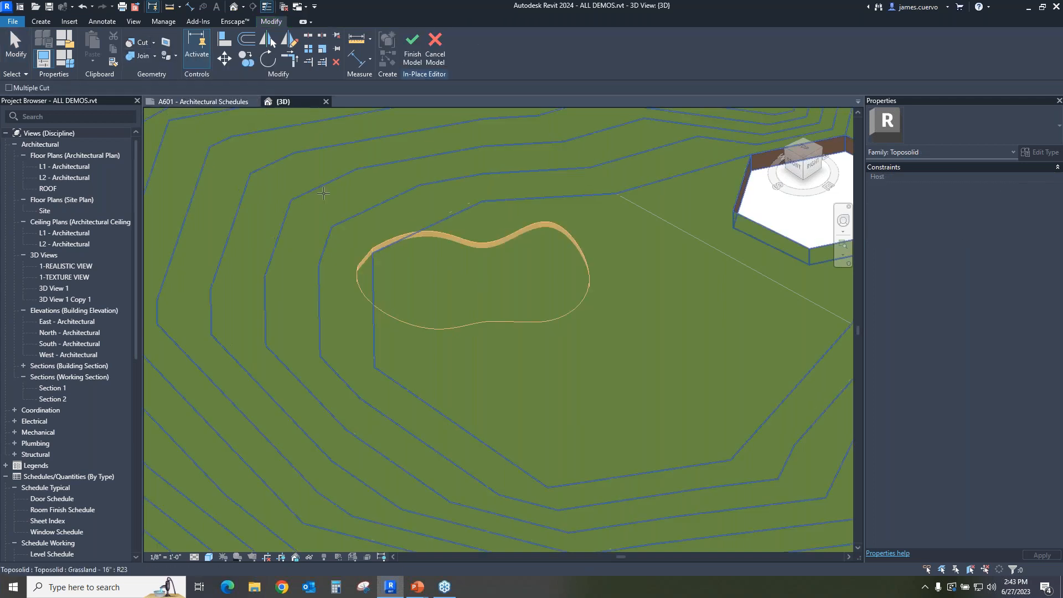
{"action": "left_click", "coordinate": [394, 200]}
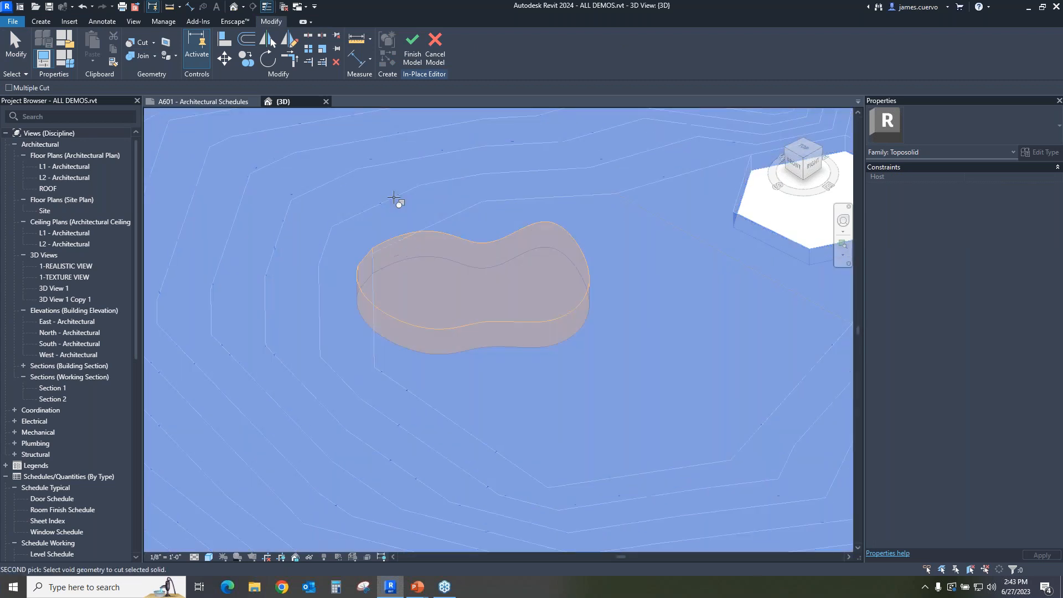
{"action": "left_click", "coordinate": [462, 239]}
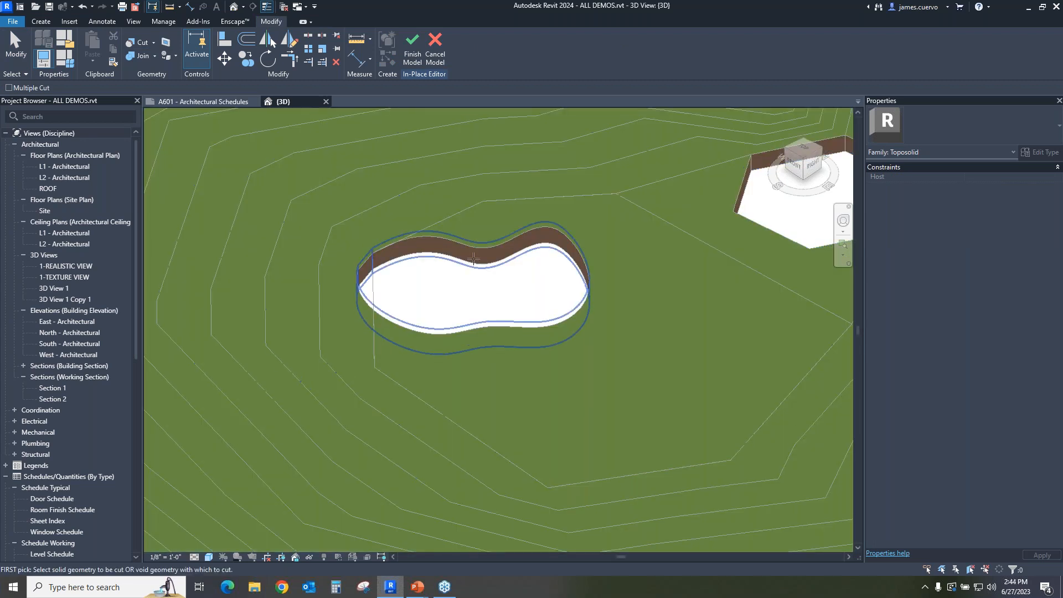
{"action": "scroll", "coordinate": [503, 308], "scroll_direction": "down", "scroll_amount": 2}
{"action": "key", "text": "Escape"}
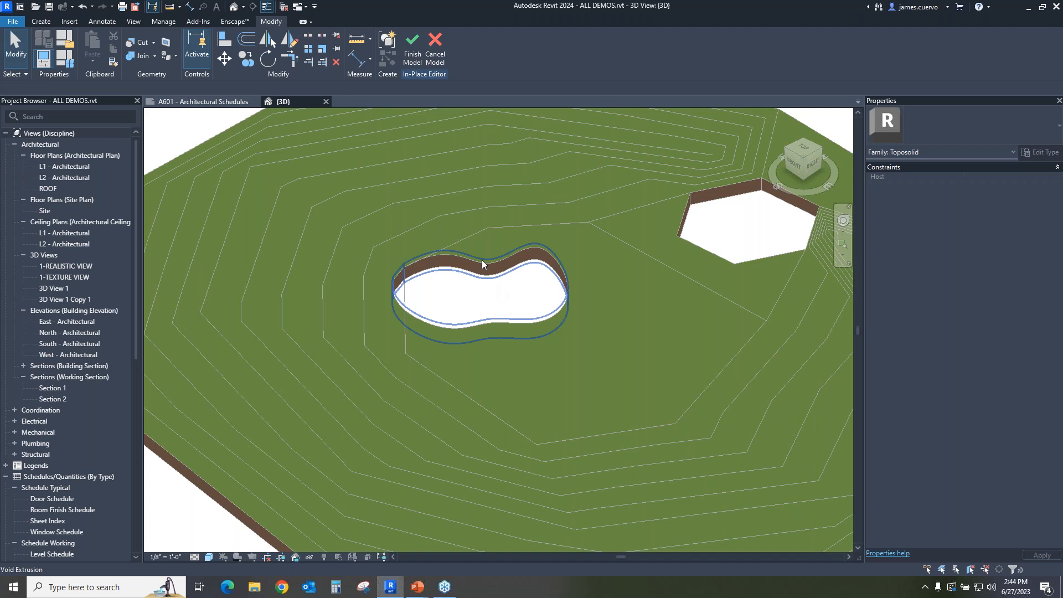
Step: Raise the void's bottom face to a depth of about 8' 2" and finish the in-place model
{"action": "left_click", "coordinate": [487, 263]}
{"action": "left_click_drag", "start_coordinate": [483, 307], "coordinate": [480, 291]}
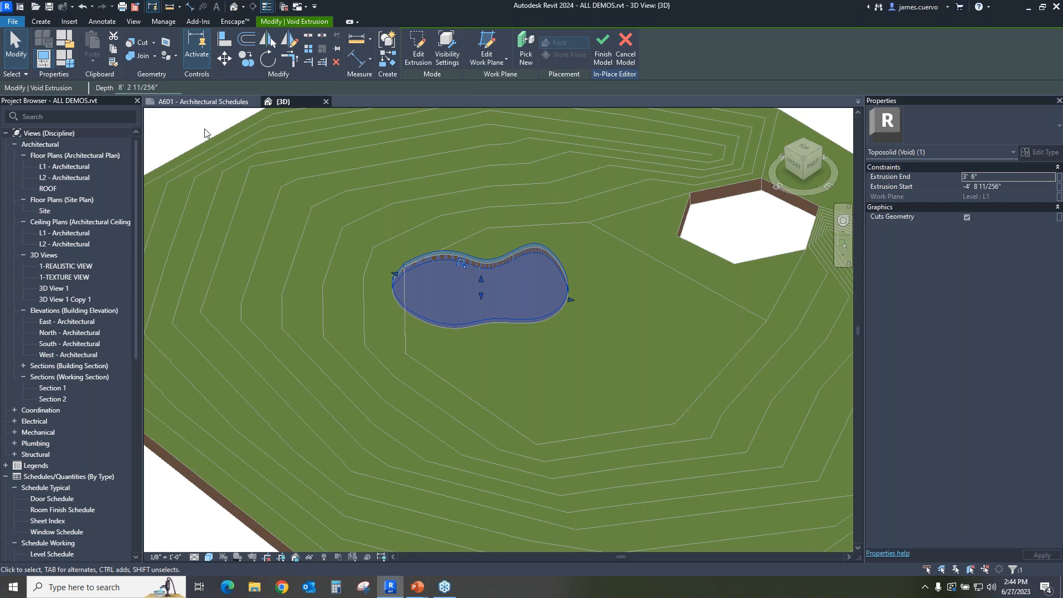
{"action": "left_click", "coordinate": [204, 130]}
{"action": "scroll", "coordinate": [551, 322], "scroll_direction": "down", "scroll_amount": 2}
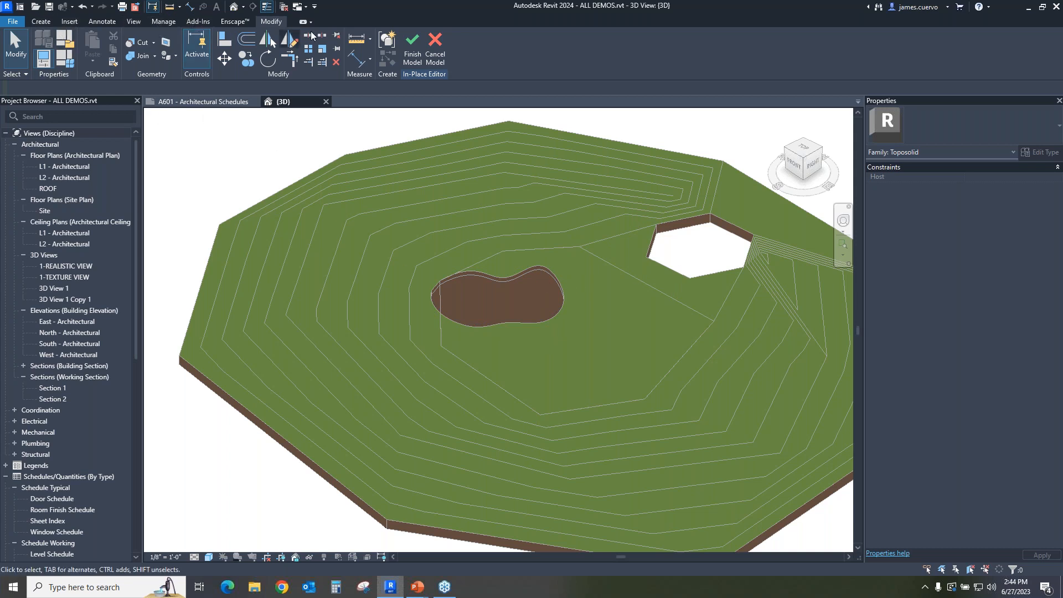
{"action": "left_click", "coordinate": [408, 57]}
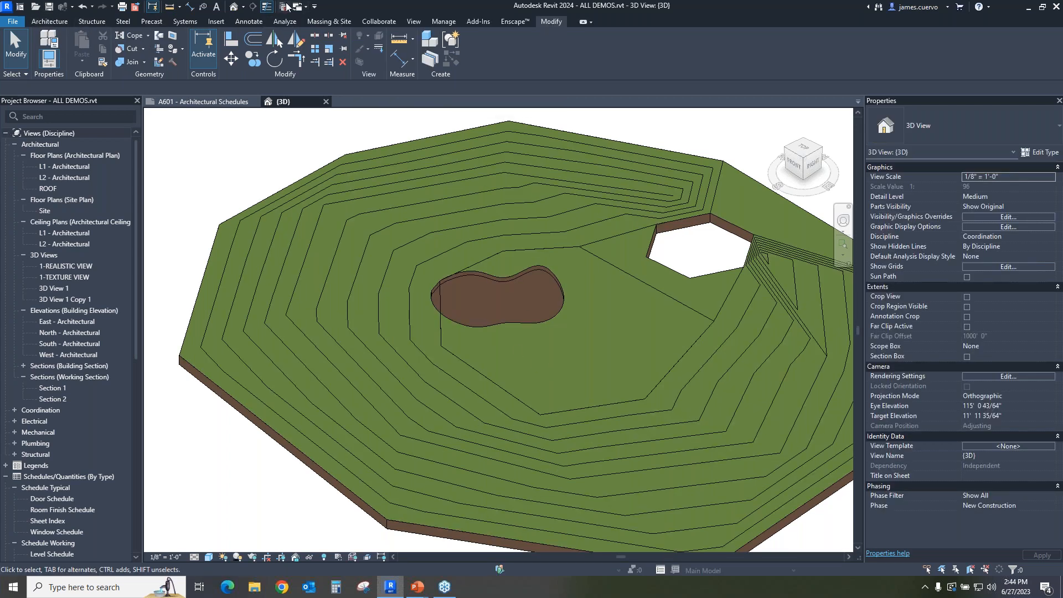
Step: Delete the contoured toposolid together with its in-place void
{"action": "left_click", "coordinate": [339, 21]}
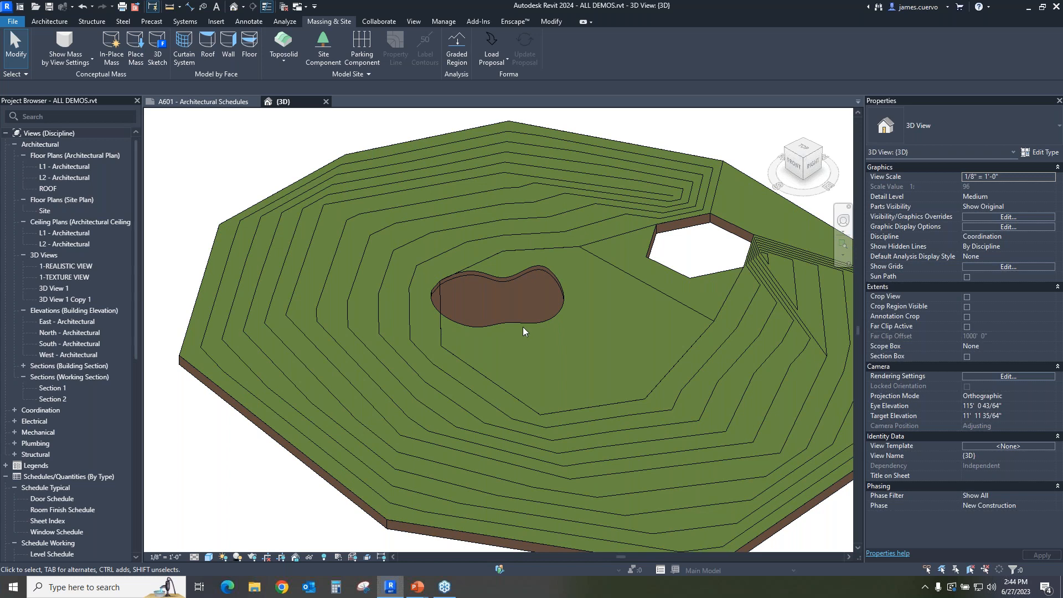
{"action": "scroll", "coordinate": [523, 326], "scroll_direction": "down", "scroll_amount": 2}
{"action": "scroll", "coordinate": [530, 320], "scroll_direction": "down", "scroll_amount": 2}
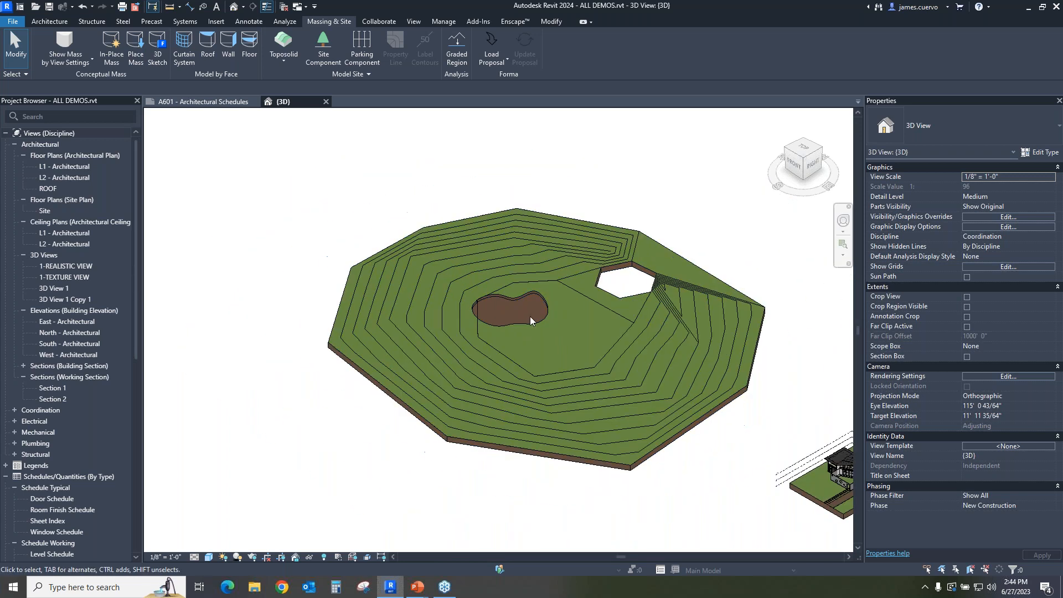
{"action": "scroll", "coordinate": [532, 313], "scroll_direction": "down", "scroll_amount": 2}
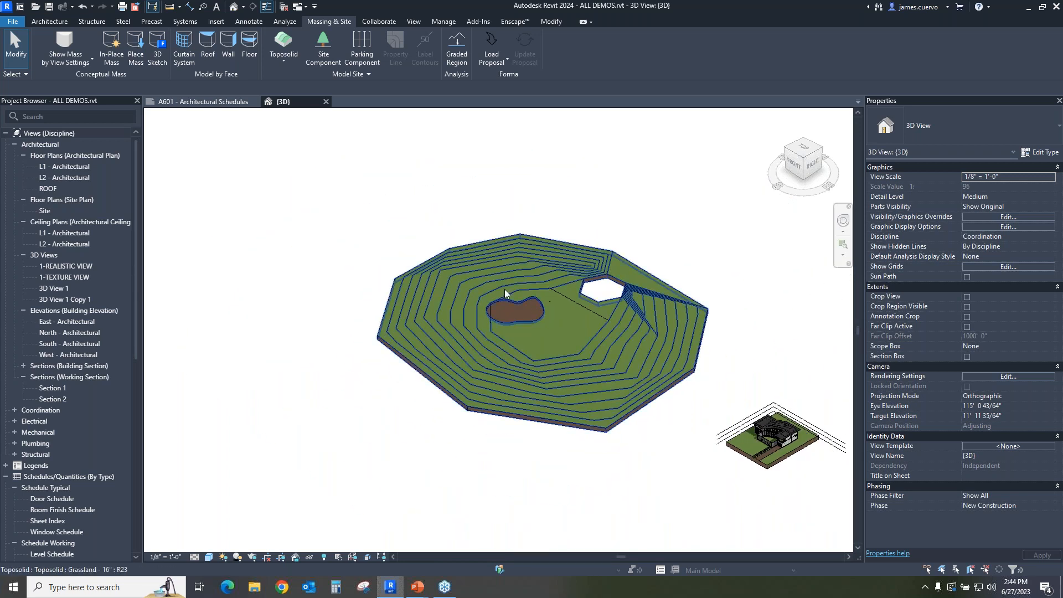
{"action": "left_click_drag", "start_coordinate": [641, 224], "coordinate": [410, 449]}
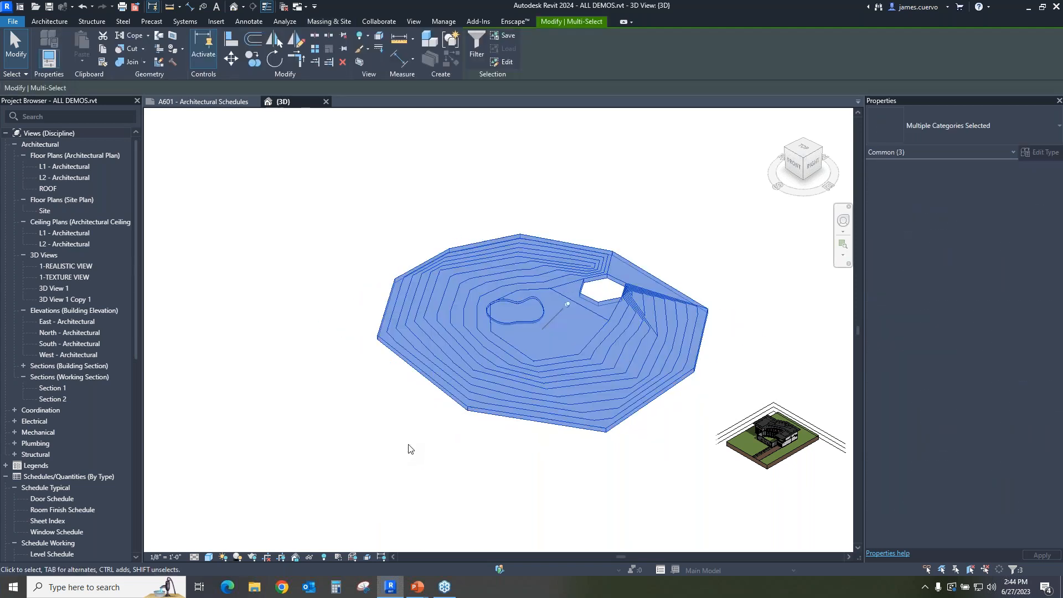
{"action": "key", "text": "Delete"}
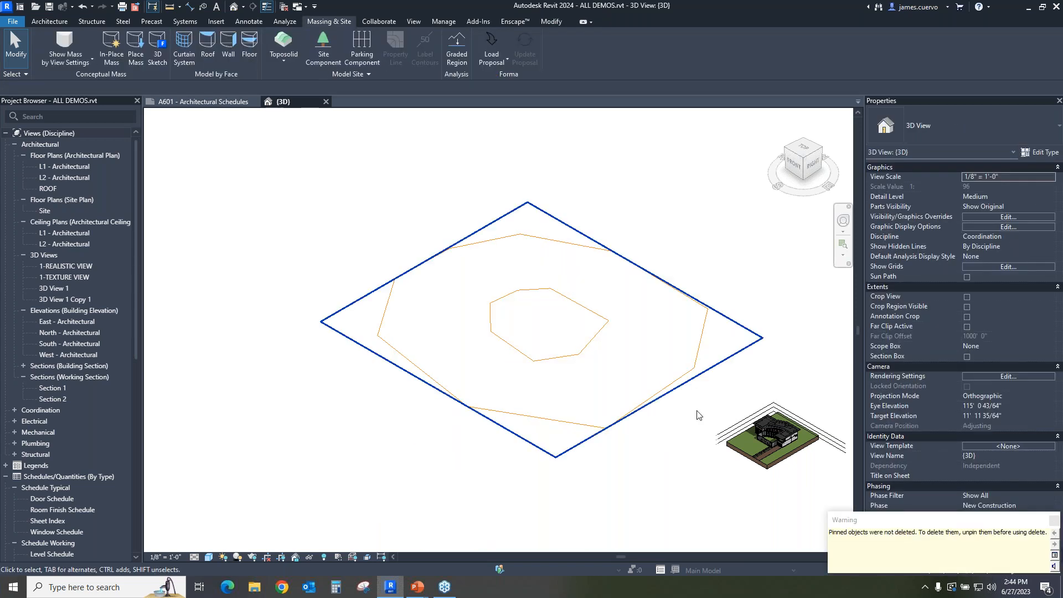
Step: Unpin and delete the imported CAD contour drawing left beside the house site
{"action": "left_click", "coordinate": [655, 397]}
{"action": "key", "text": "Delete"}
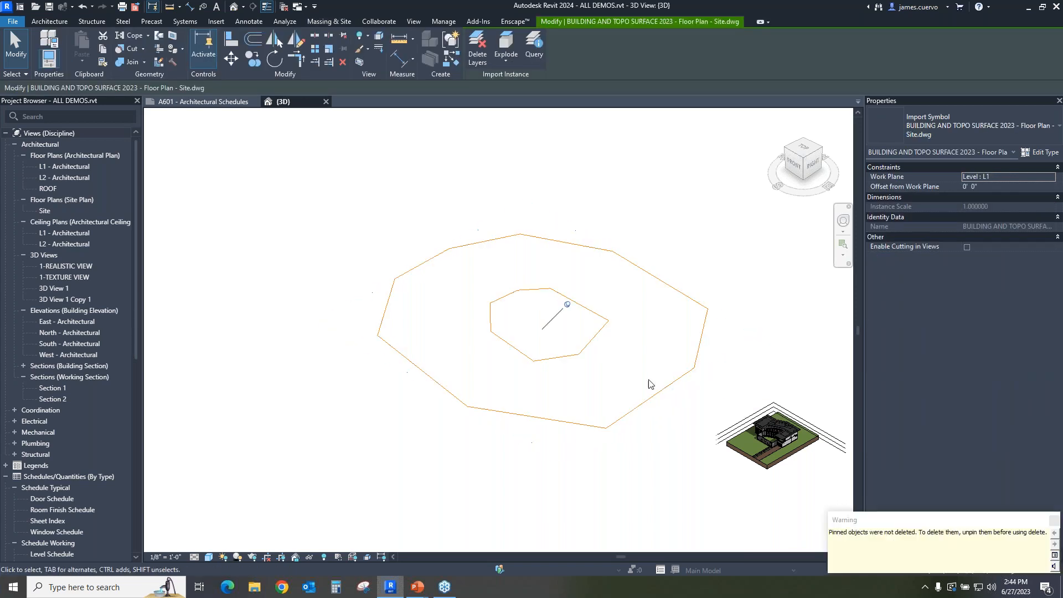
{"action": "left_click", "coordinate": [569, 306]}
{"action": "key", "text": "Delete"}
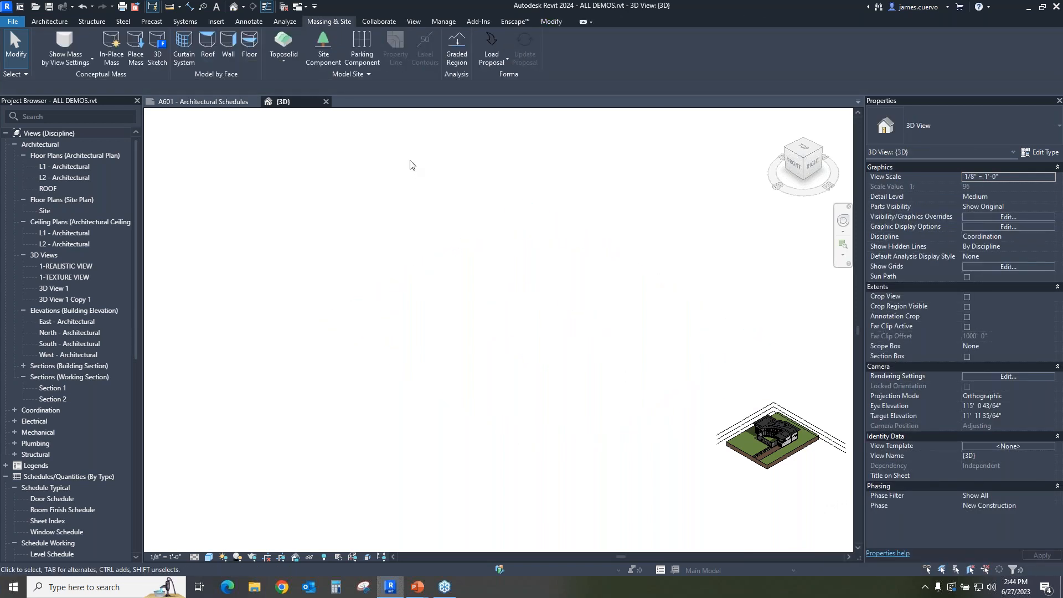
Step: Bring the house and its surrounding toposolid into close view
{"action": "scroll", "coordinate": [414, 169], "scroll_direction": "down", "scroll_amount": 2}
{"action": "scroll", "coordinate": [693, 385], "scroll_direction": "up", "scroll_amount": 8}
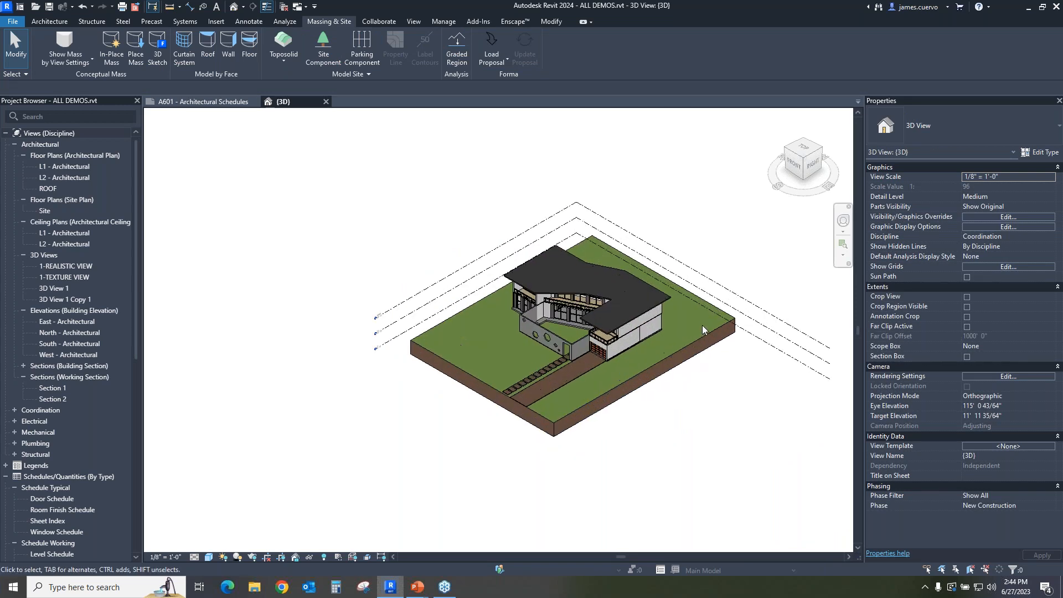
{"action": "scroll", "coordinate": [697, 325], "scroll_direction": "down", "scroll_amount": 1}
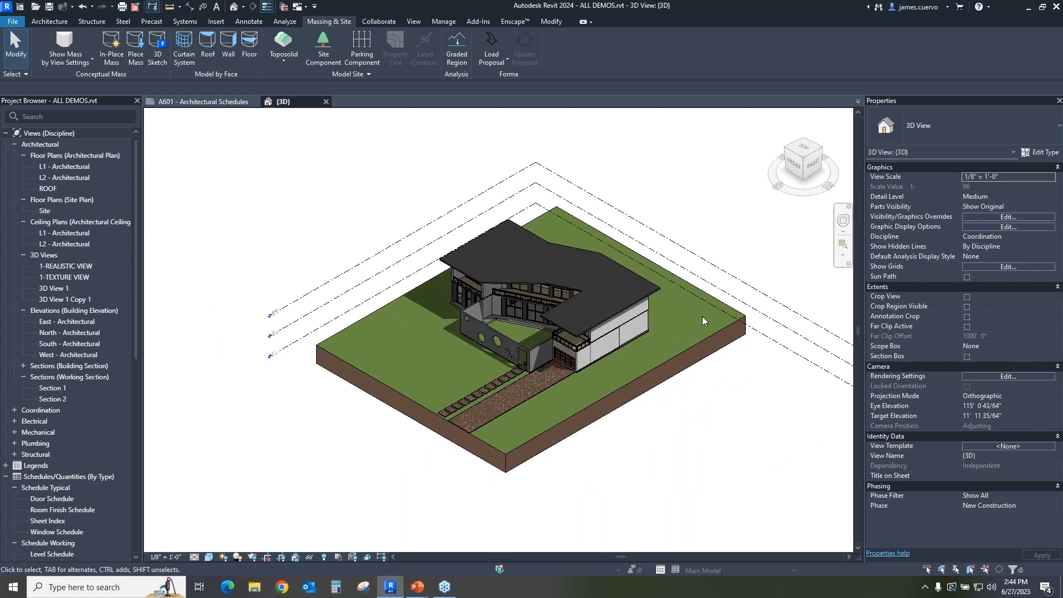
Step: Add toposolid points offset 2' 6" from the surface along the east side of the house and near the site's northeast corner
{"action": "left_click", "coordinate": [705, 338]}
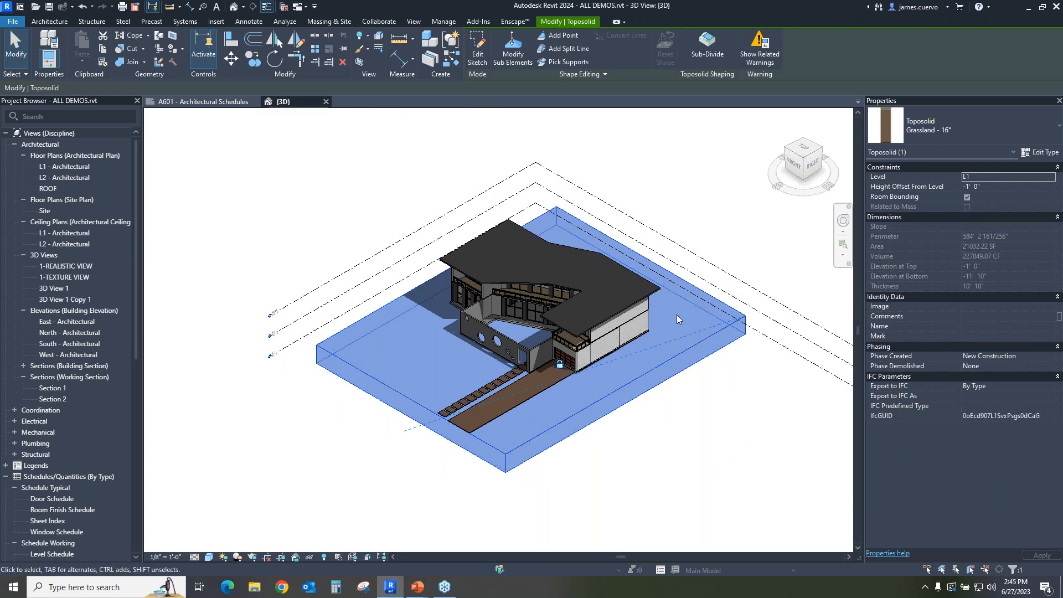
{"action": "left_click", "coordinate": [568, 36]}
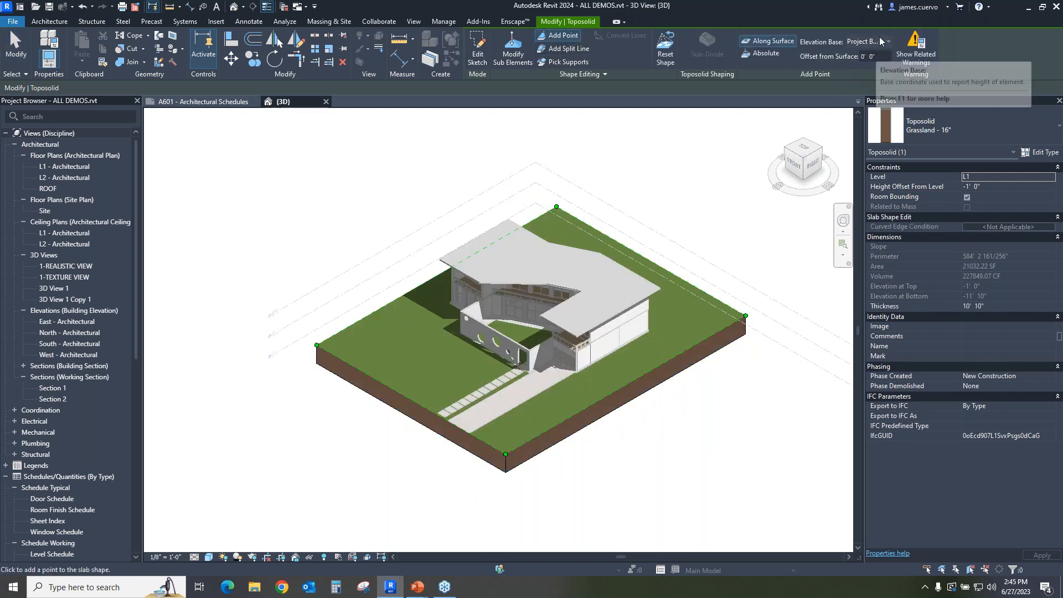
{"action": "left_click", "coordinate": [880, 56]}
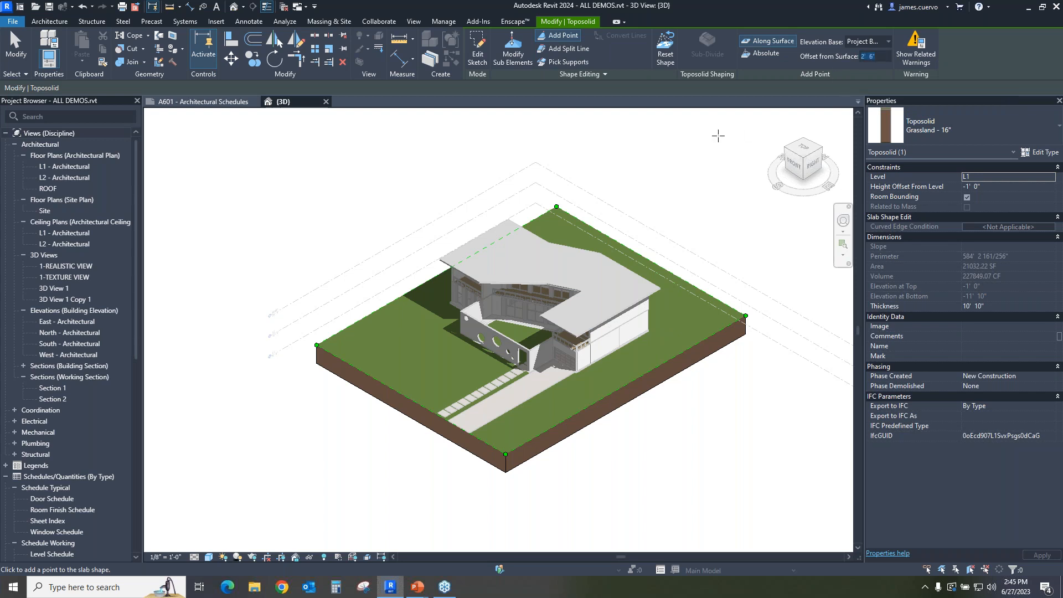
{"action": "left_click", "coordinate": [667, 358]}
{"action": "left_click", "coordinate": [572, 330]}
{"action": "left_click", "coordinate": [686, 313]}
{"action": "left_click", "coordinate": [674, 285]}
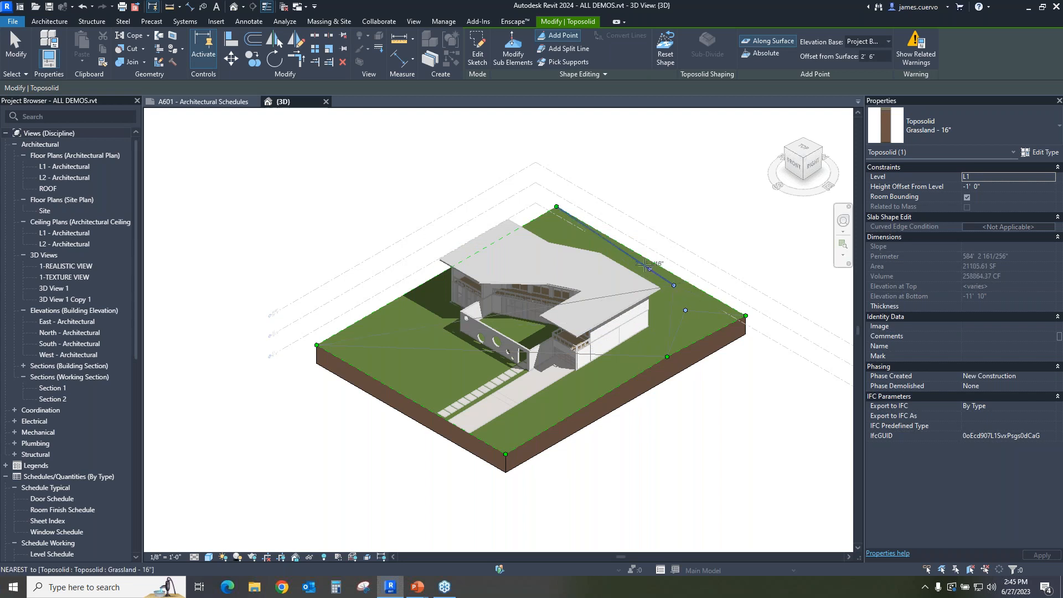
Step: Add more raised points along the north edge behind the house up to the northwest corner, then finish shape editing
{"action": "left_click", "coordinate": [602, 242]}
{"action": "left_click", "coordinate": [546, 215]}
{"action": "left_click", "coordinate": [517, 231]}
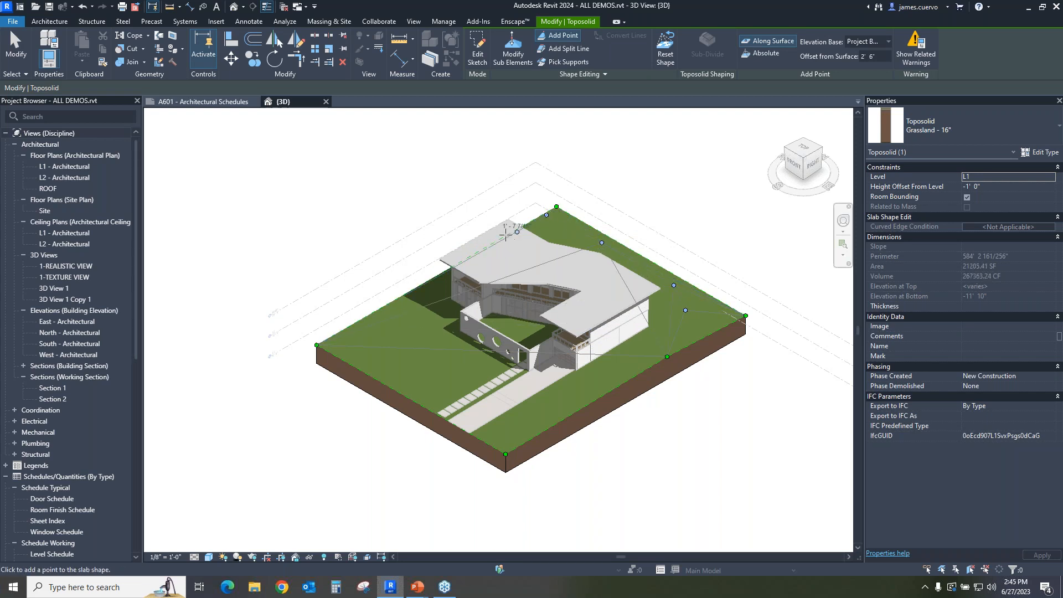
{"action": "left_click", "coordinate": [527, 224]}
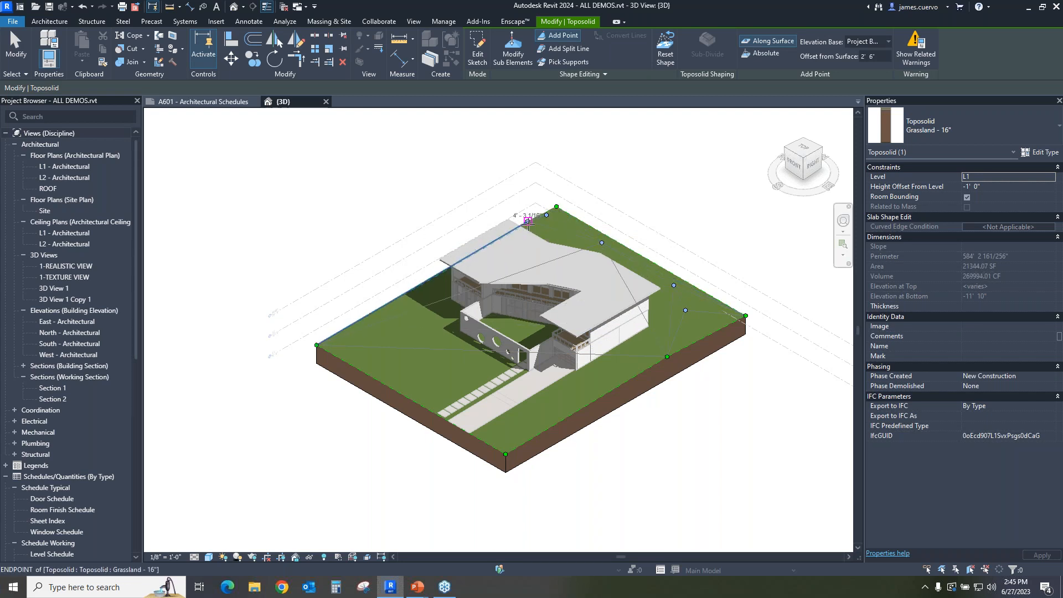
{"action": "left_click", "coordinate": [3, 65]}
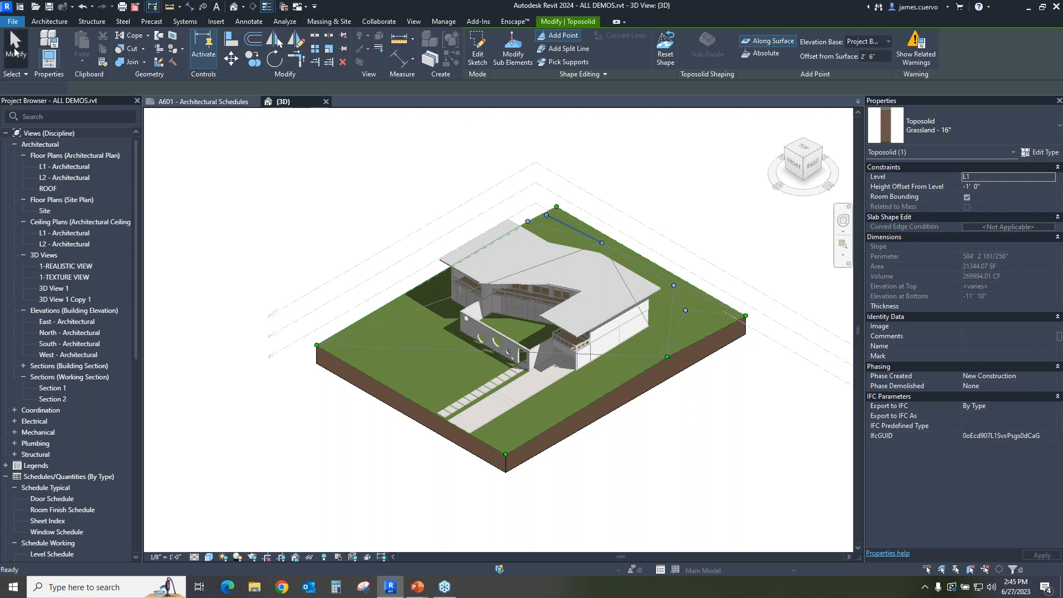
{"action": "scroll", "coordinate": [706, 271], "scroll_direction": "up", "scroll_amount": 2}
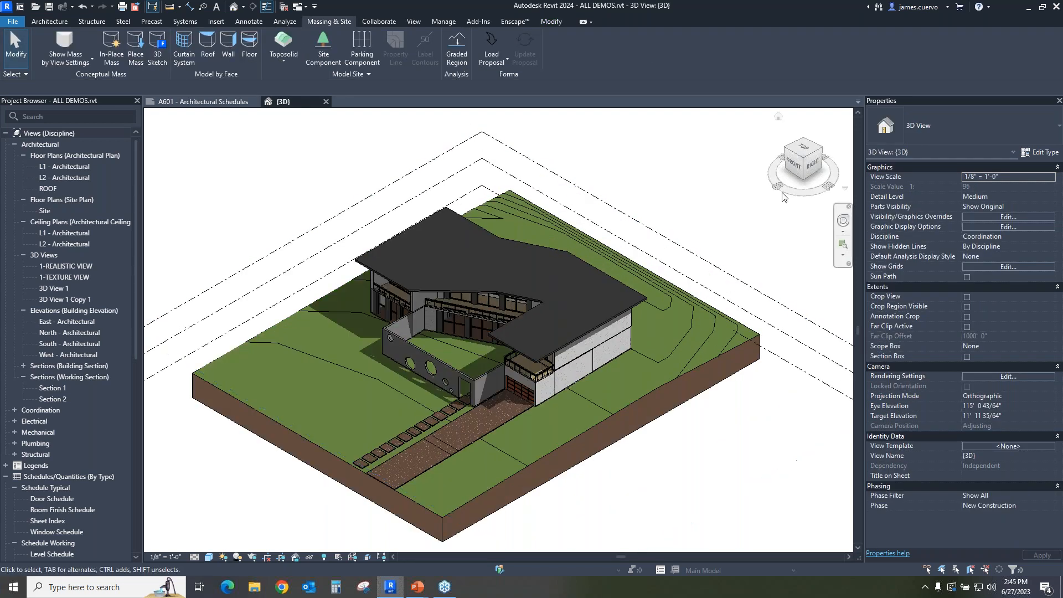
{"action": "middle_click_drag", "start_coordinate": [709, 261], "coordinate": [843, 184], "text": "shift"}
{"action": "scroll", "coordinate": [515, 369], "scroll_direction": "down", "scroll_amount": 5}
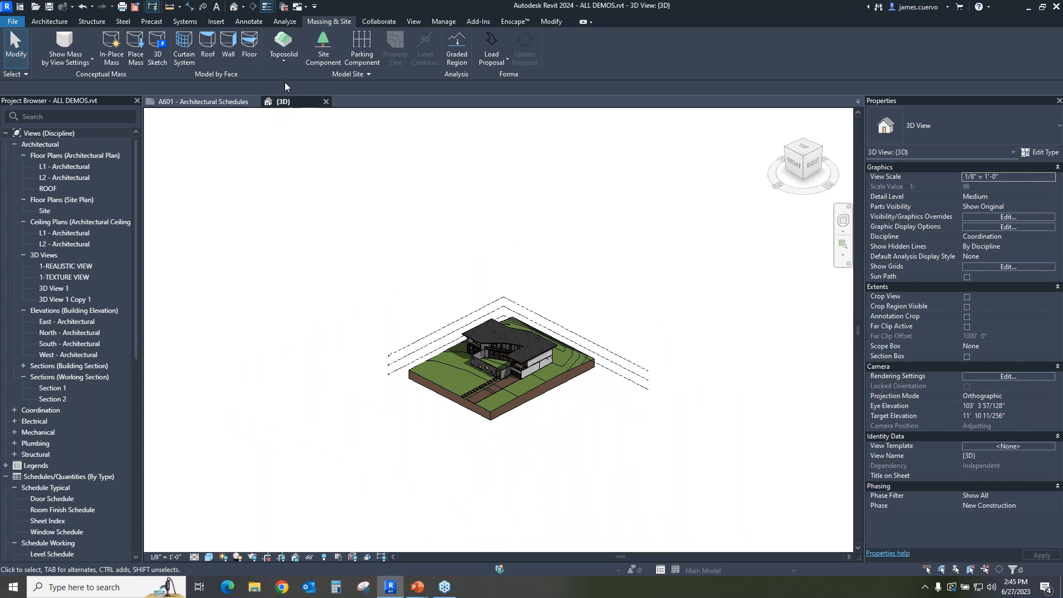
{"action": "left_click", "coordinate": [283, 58]}
{"action": "left_click", "coordinate": [288, 82]}
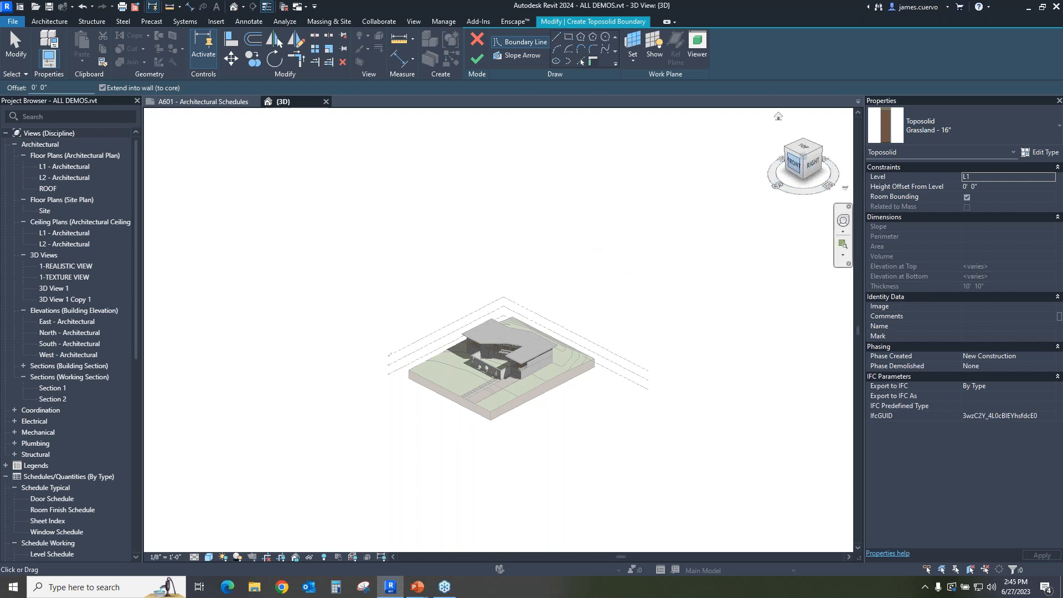
{"action": "left_click", "coordinate": [470, 55]}
{"action": "left_click", "coordinate": [967, 561]}
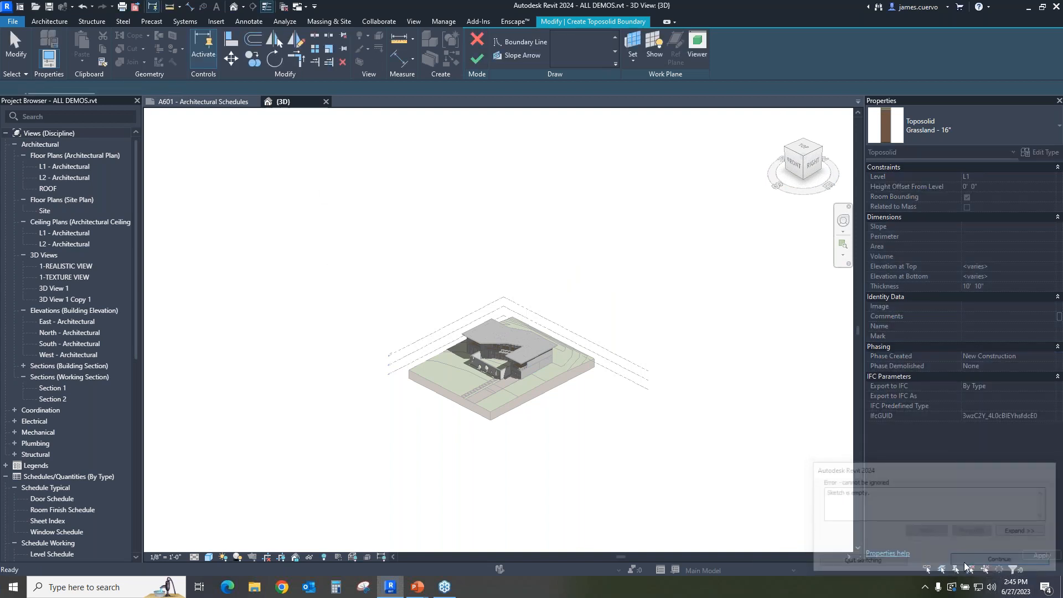
{"action": "left_click", "coordinate": [477, 40]}
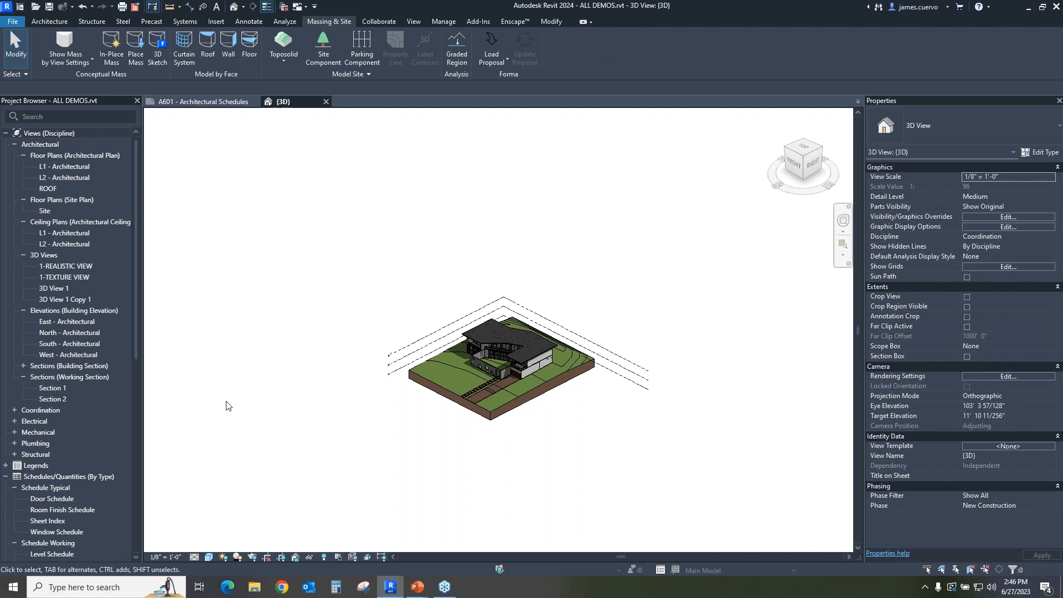
Step: Create a rectangular sub-division with a perimeter of about 259' on the raised part of the toposolid behind the house
{"action": "scroll", "coordinate": [523, 395], "scroll_direction": "up", "scroll_amount": 5}
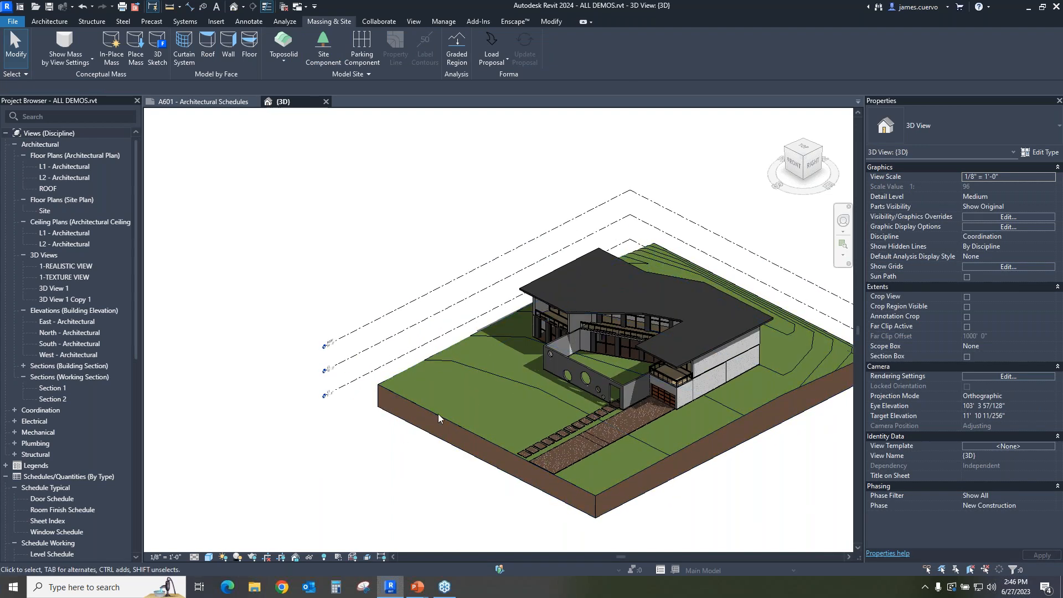
{"action": "scroll", "coordinate": [820, 354], "scroll_direction": "down", "scroll_amount": 1}
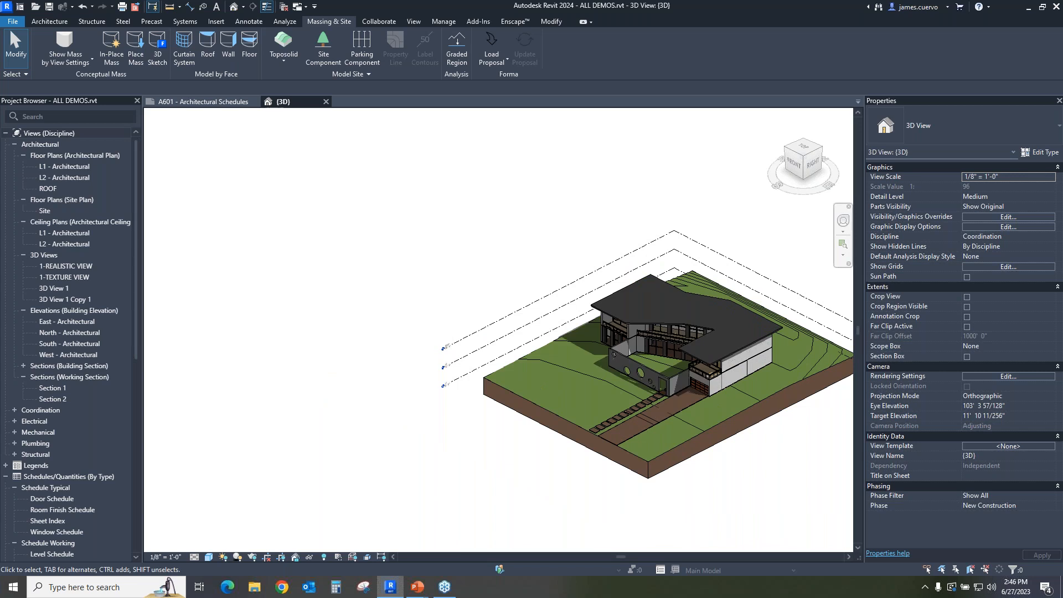
{"action": "scroll", "coordinate": [676, 400], "scroll_direction": "up", "scroll_amount": 5}
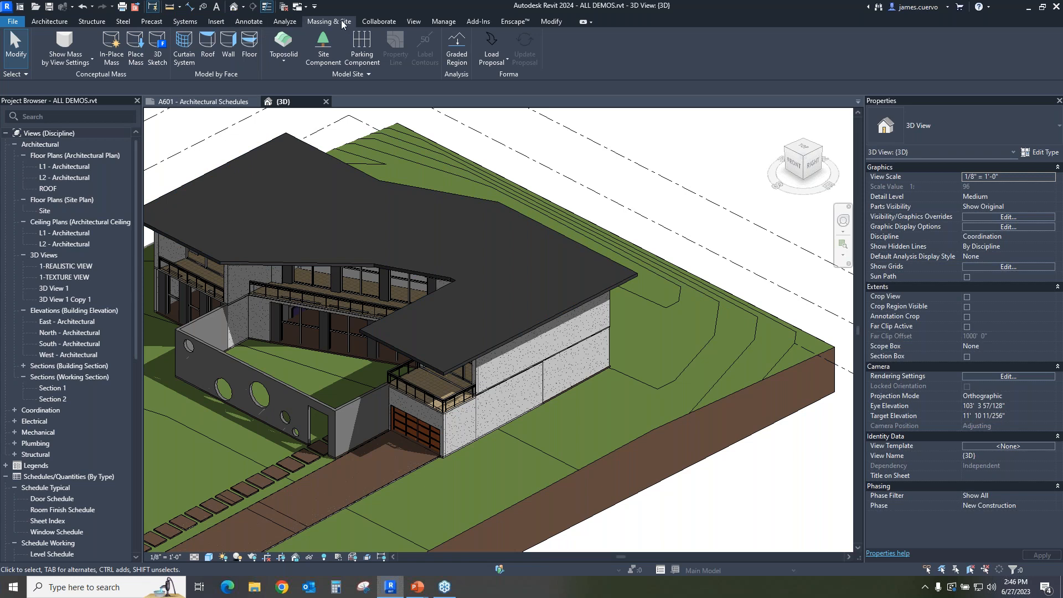
{"action": "left_click", "coordinate": [767, 322]}
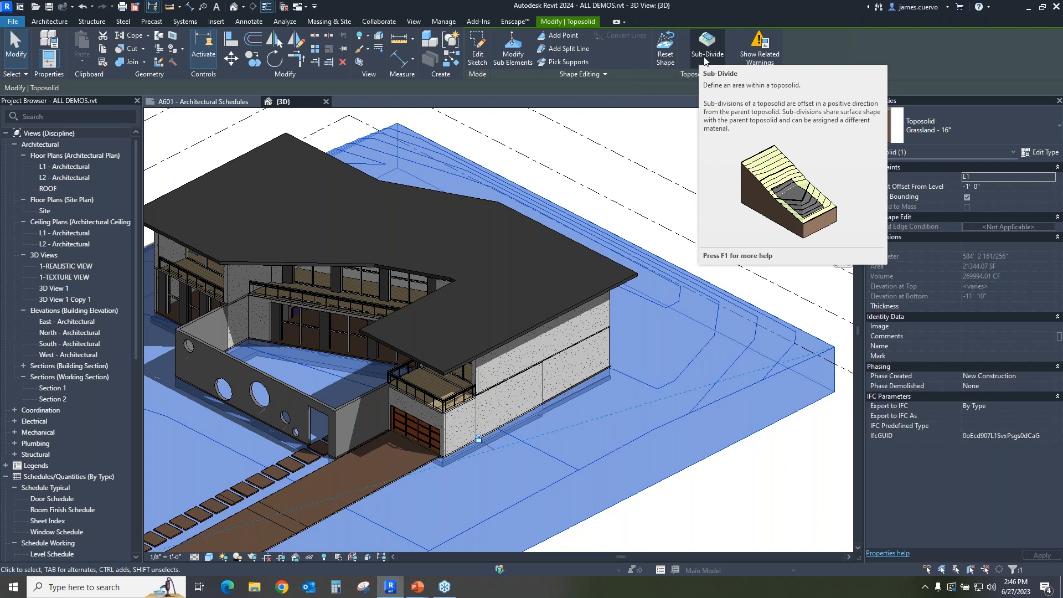
{"action": "left_click", "coordinate": [705, 55]}
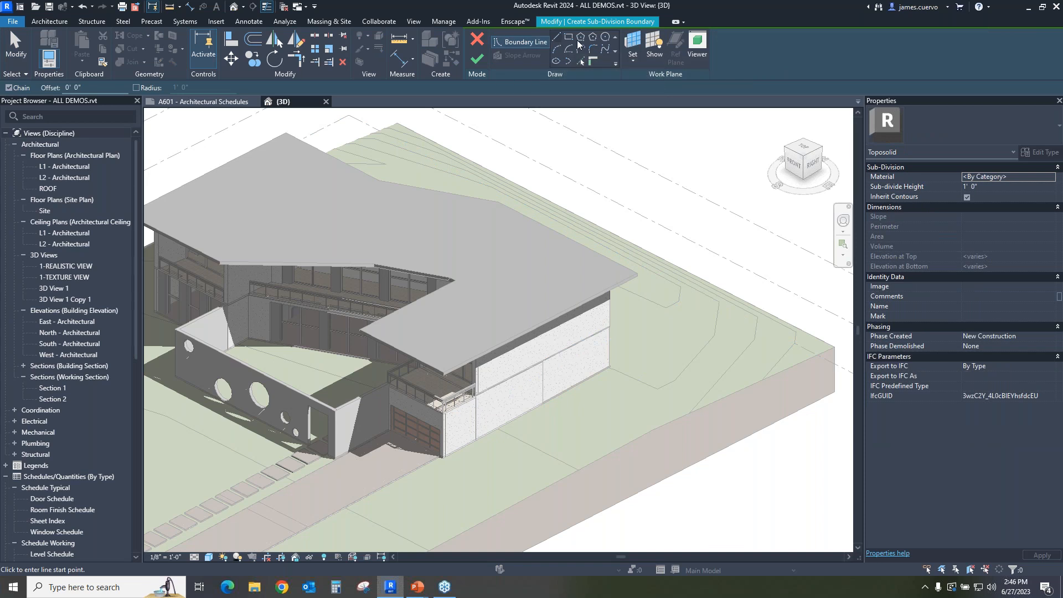
{"action": "left_click", "coordinate": [569, 37]}
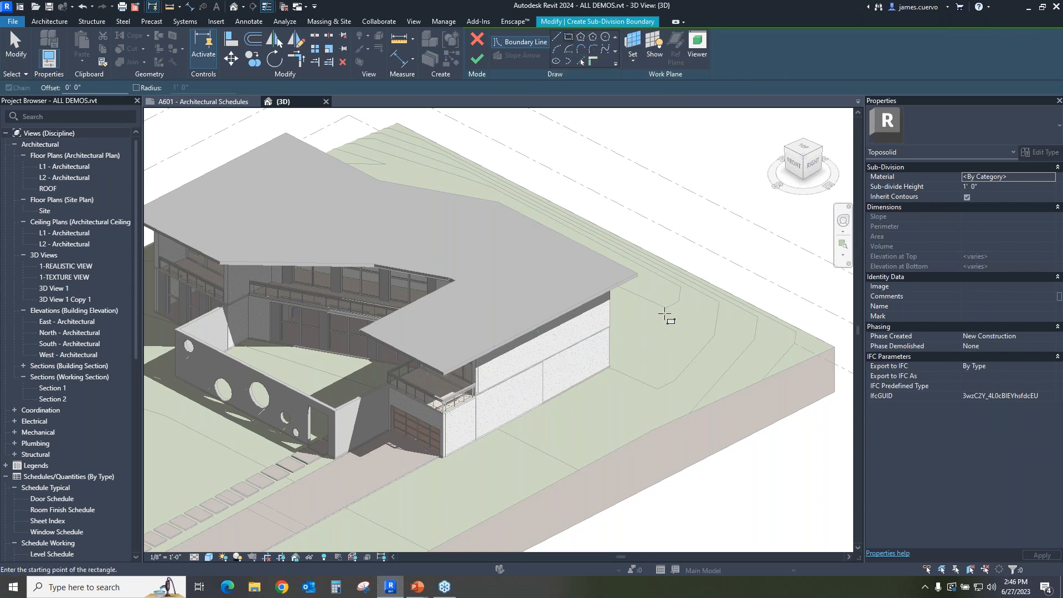
{"action": "left_click", "coordinate": [806, 150]}
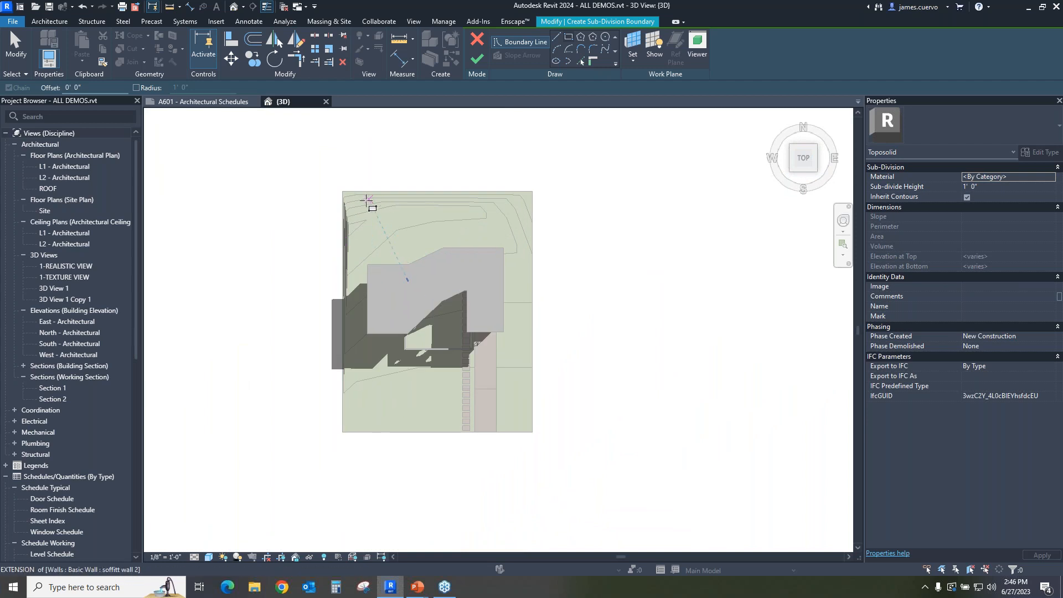
{"action": "left_click", "coordinate": [361, 195]}
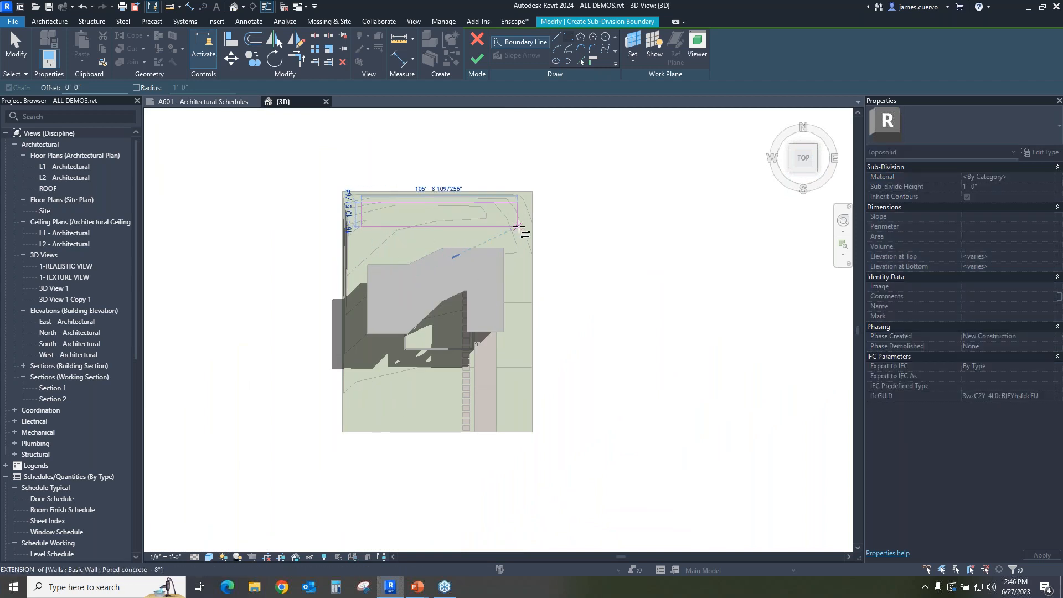
{"action": "left_click", "coordinate": [522, 229]}
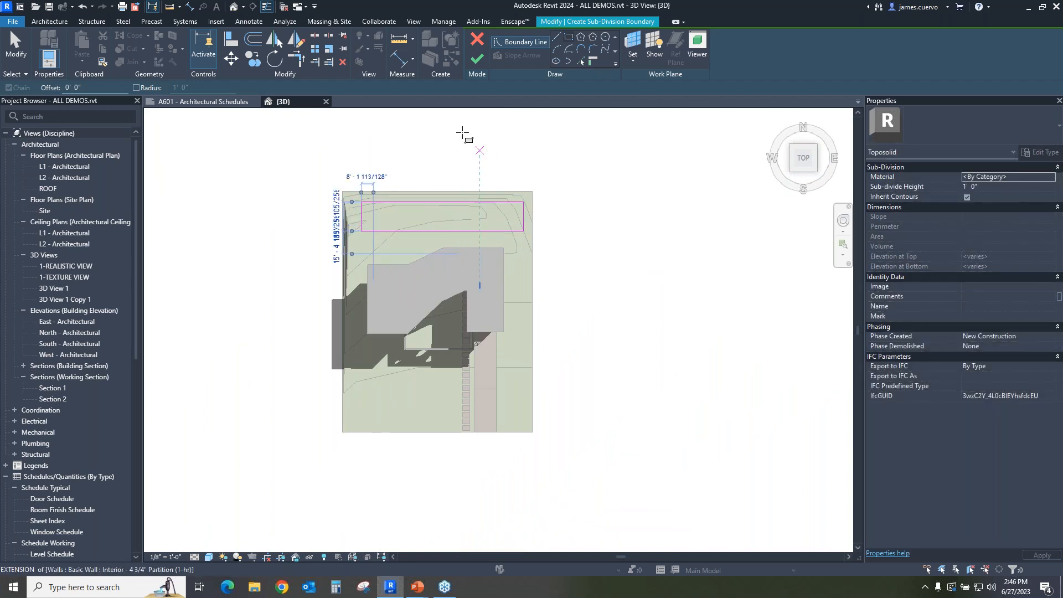
{"action": "left_click", "coordinate": [477, 59]}
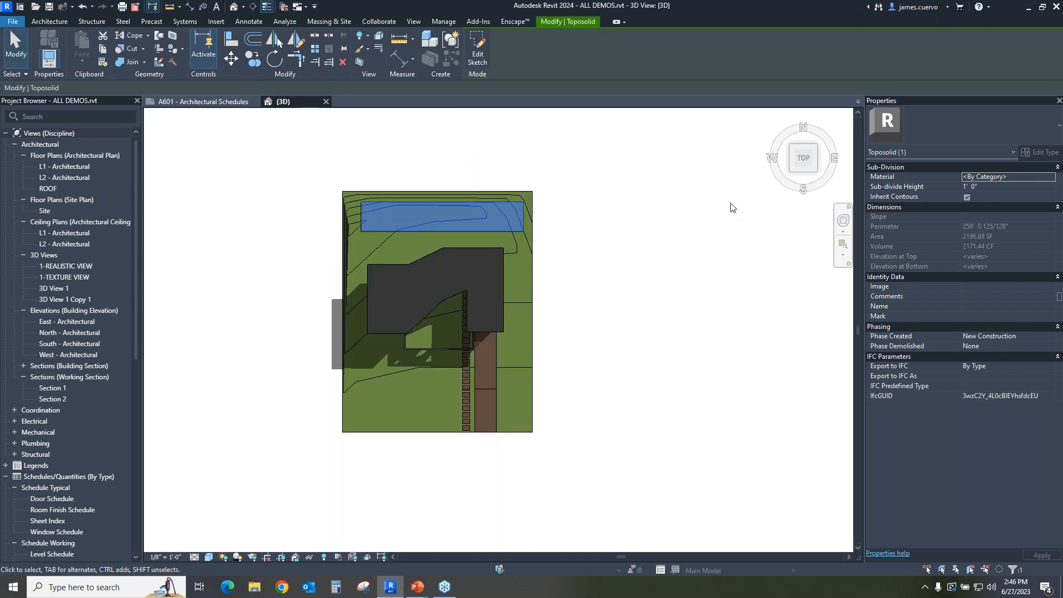
Step: Inspect the sub-division behind the house from the side and assign it the Concrete, Lightweight material
{"action": "mouse_move", "coordinate": [807, 164]}
{"action": "left_mouse_down"}
{"action": "mouse_move", "coordinate": [755, 165]}
{"action": "mouse_move", "coordinate": [712, 133]}
{"action": "mouse_move", "coordinate": [689, 525]}
{"action": "mouse_move", "coordinate": [672, 482]}
{"action": "left_mouse_up"}
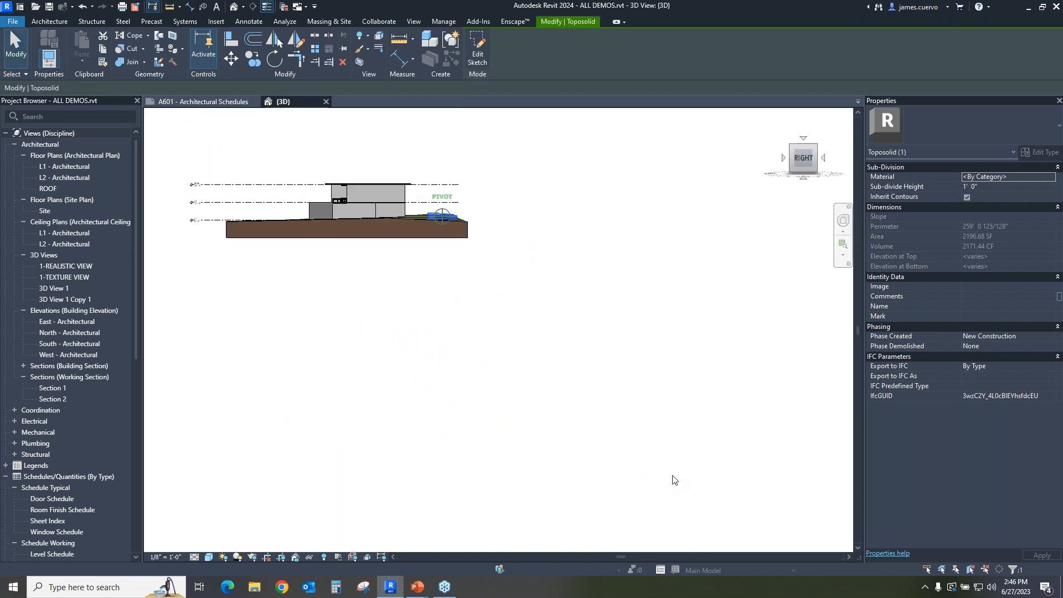
{"action": "scroll", "coordinate": [518, 228], "scroll_direction": "up", "scroll_amount": 4}
{"action": "scroll", "coordinate": [518, 227], "scroll_direction": "up", "scroll_amount": 3}
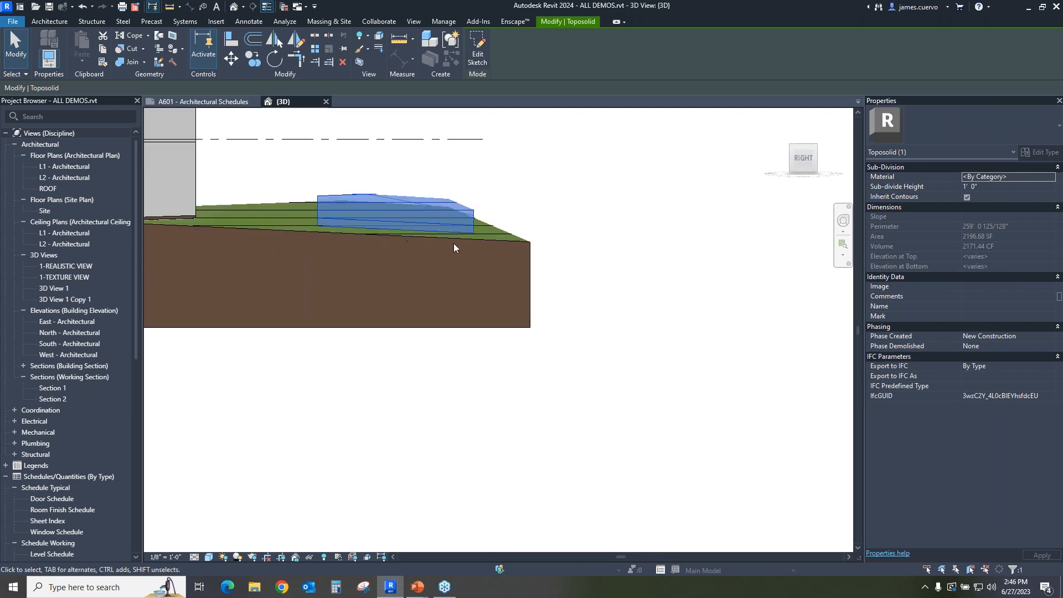
{"action": "left_click_drag", "start_coordinate": [807, 166], "coordinate": [748, 193]}
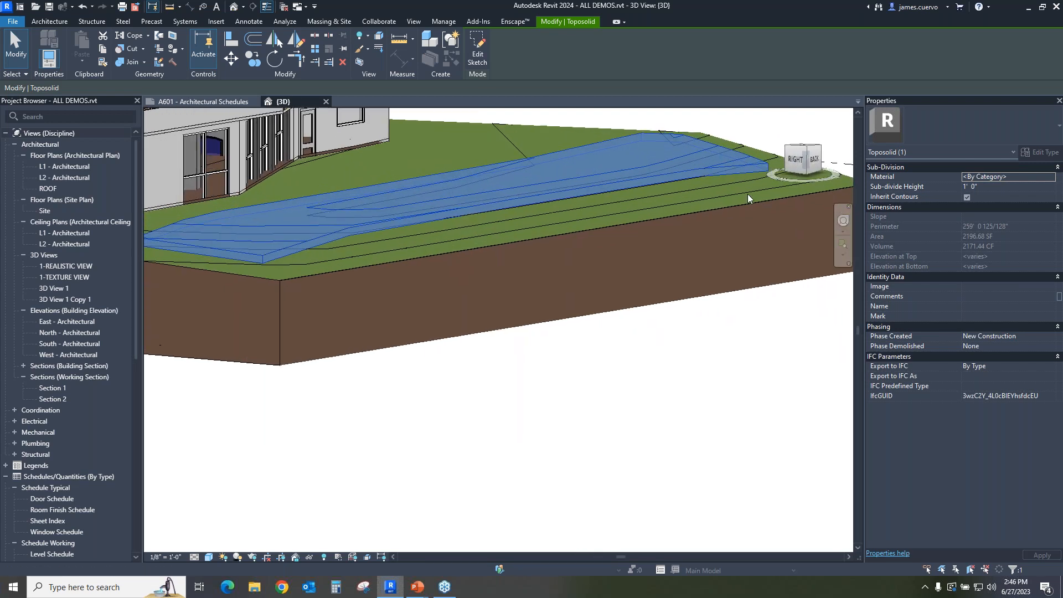
{"action": "left_click", "coordinate": [563, 444]}
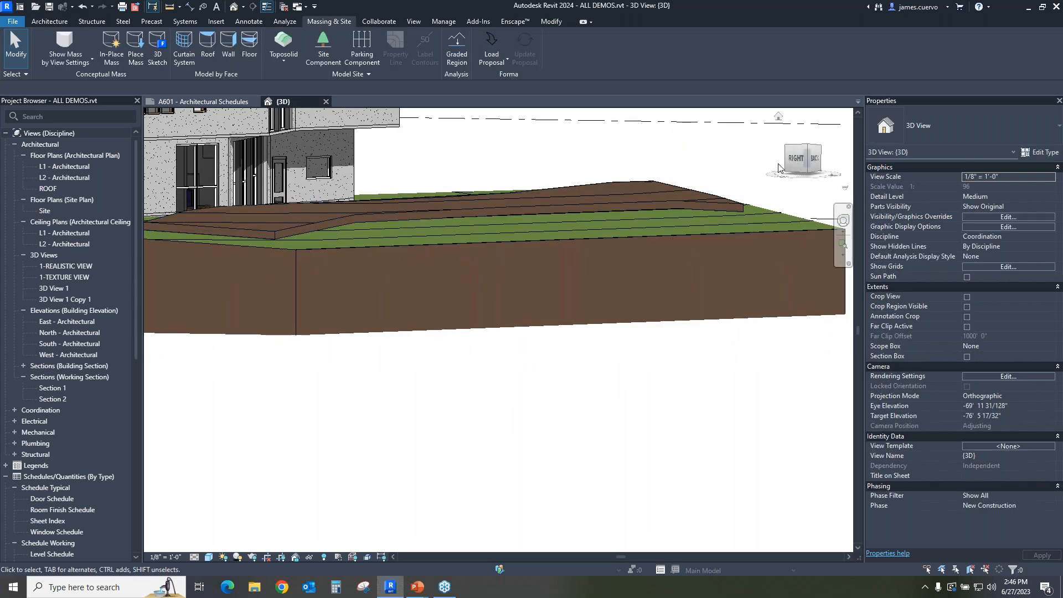
{"action": "left_click_drag", "start_coordinate": [800, 165], "coordinate": [810, 191]}
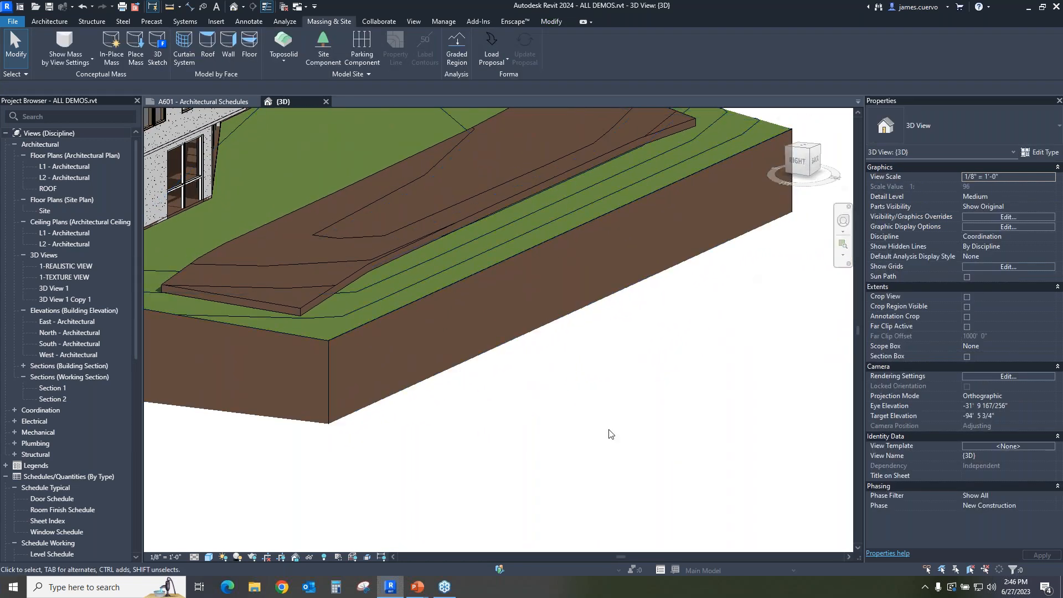
{"action": "left_click", "coordinate": [308, 310]}
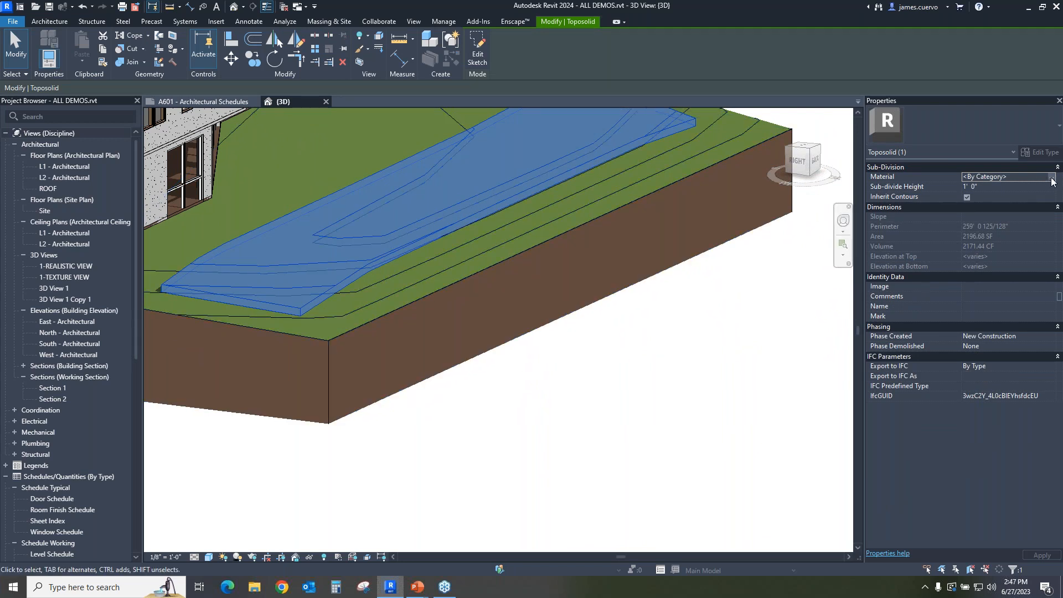
{"action": "left_click", "coordinate": [1052, 179]}
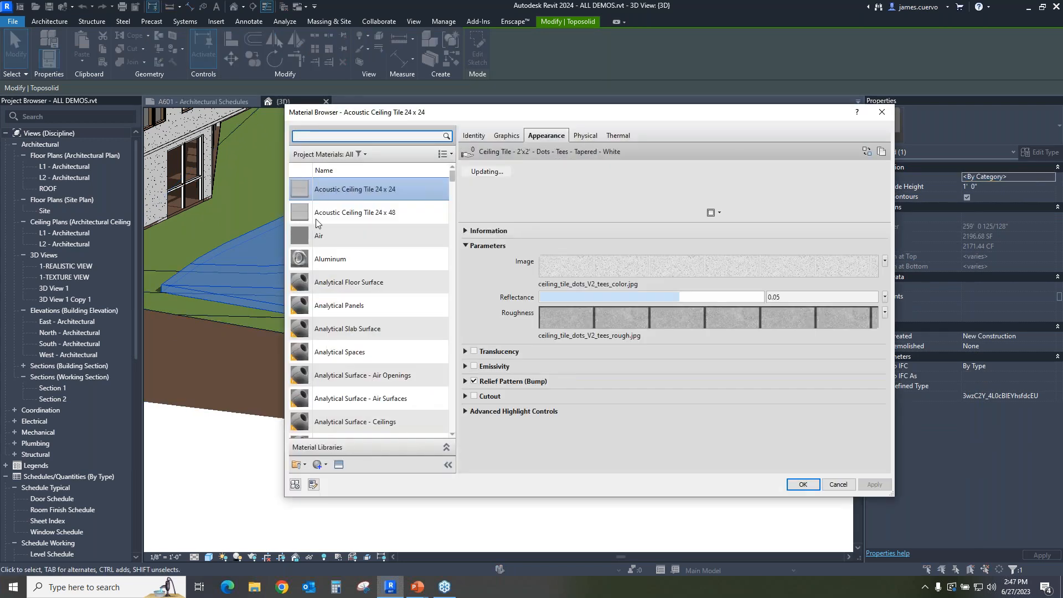
{"action": "left_click", "coordinate": [328, 137]}
{"action": "type", "text": "conc"}
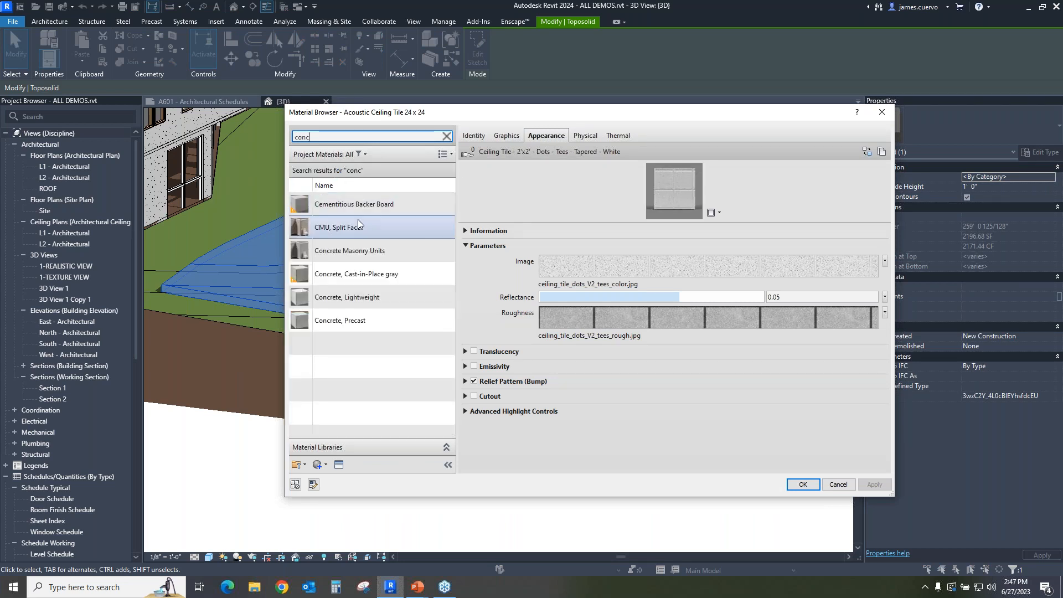
{"action": "left_click", "coordinate": [368, 302]}
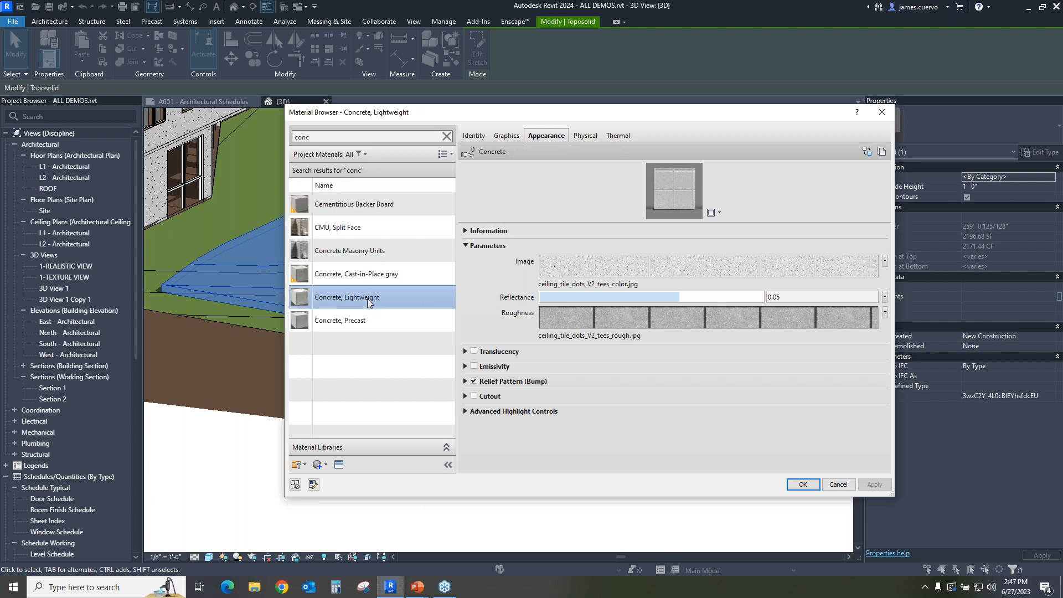
{"action": "left_click", "coordinate": [803, 485]}
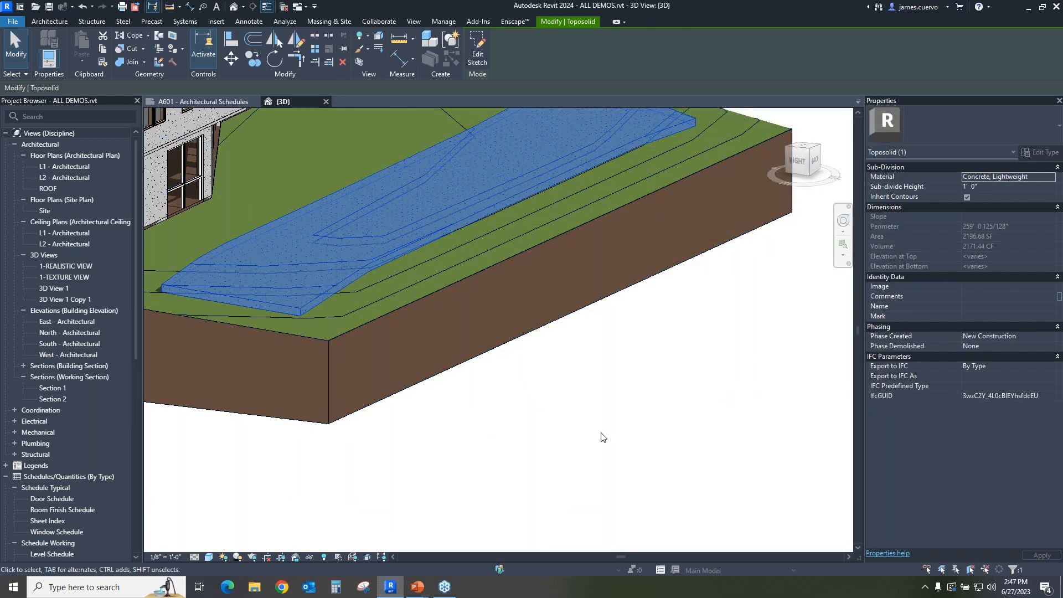
{"action": "left_click", "coordinate": [603, 438]}
Step: Show the whole house site with its concrete sub-division from the front right corner, looking down
{"action": "scroll", "coordinate": [604, 438], "scroll_direction": "down", "scroll_amount": 3}
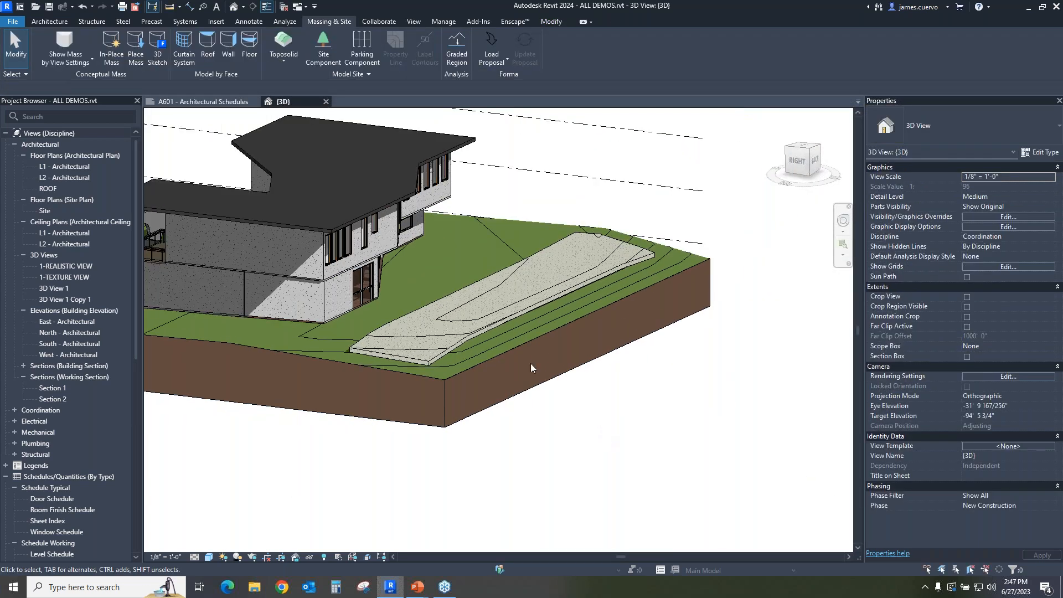
{"action": "scroll", "coordinate": [570, 424], "scroll_direction": "down", "scroll_amount": 3}
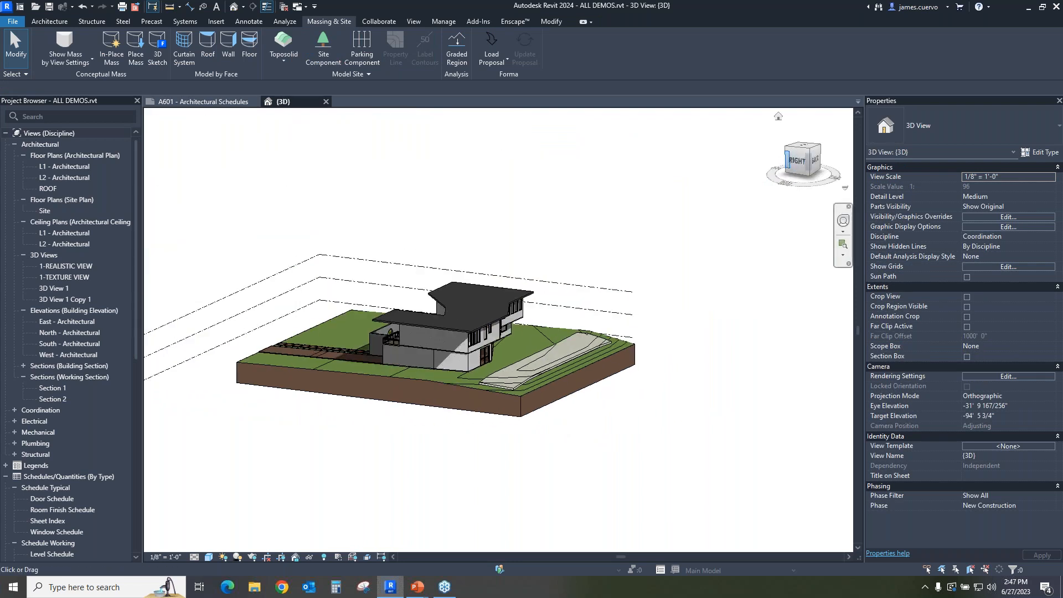
{"action": "left_click_drag", "start_coordinate": [799, 169], "coordinate": [735, 217]}
{"action": "scroll", "coordinate": [538, 337], "scroll_direction": "down", "scroll_amount": 3}
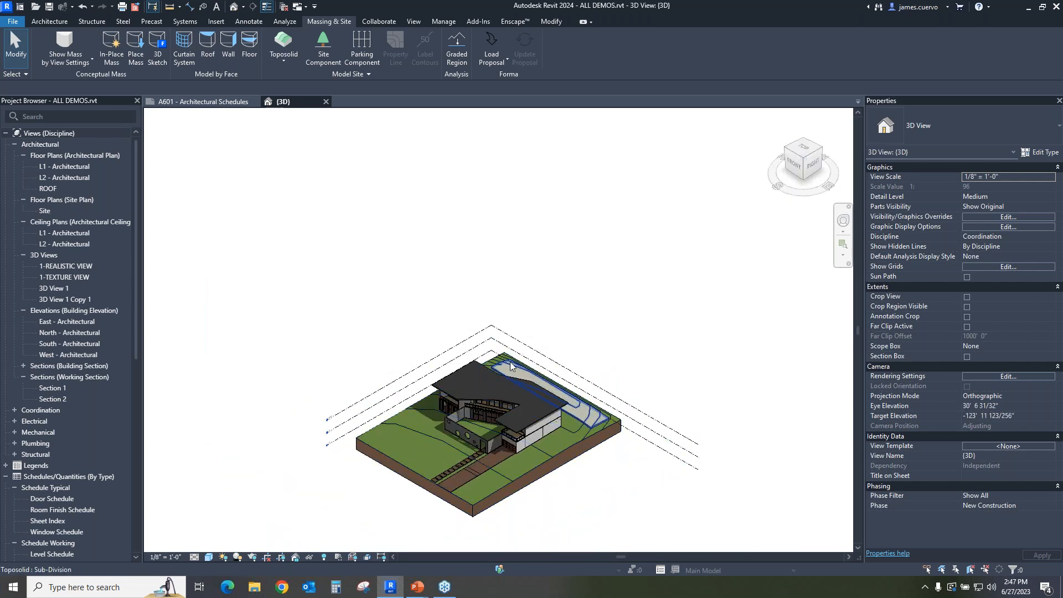
Step: Switch to the slide presentation and advance from the toposolids slide to the Twinmotion Integration slide
{"action": "key", "text": "Tab"}
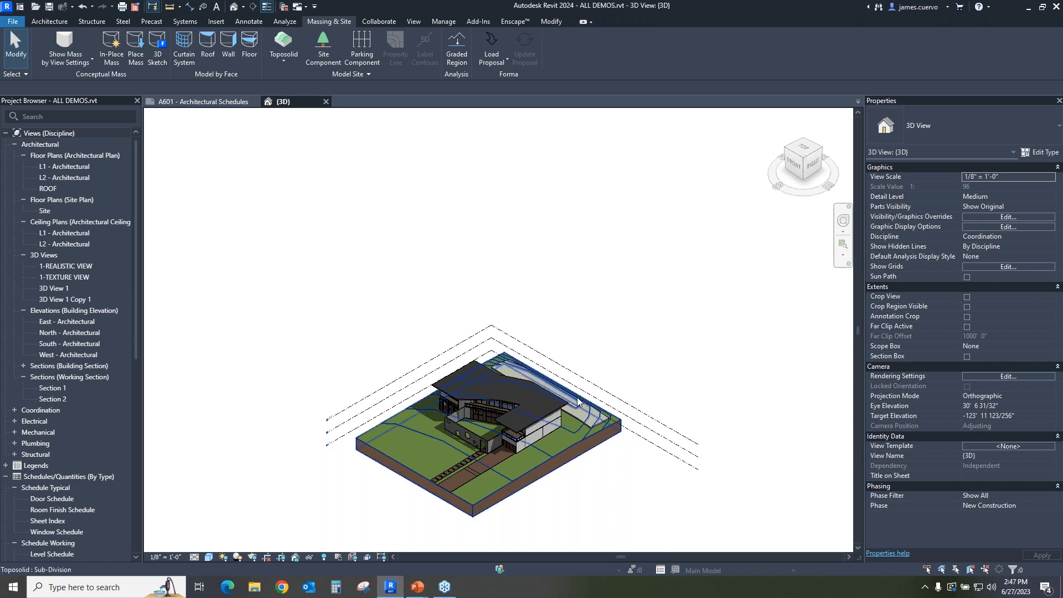
{"action": "scroll", "coordinate": [442, 234], "scroll_direction": "down", "scroll_amount": 1}
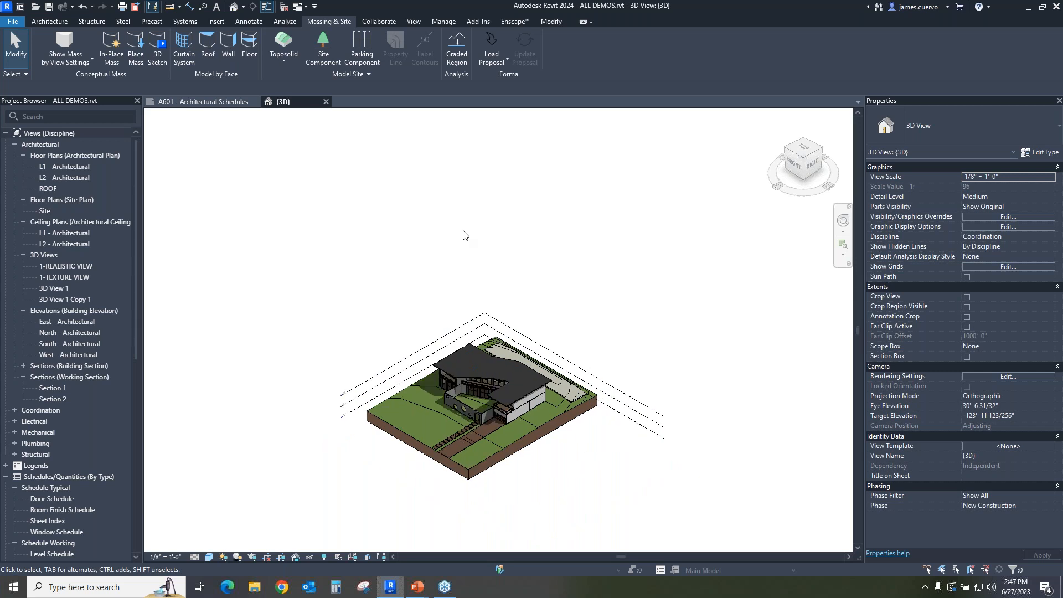
{"action": "key", "text": "alt+Tab"}
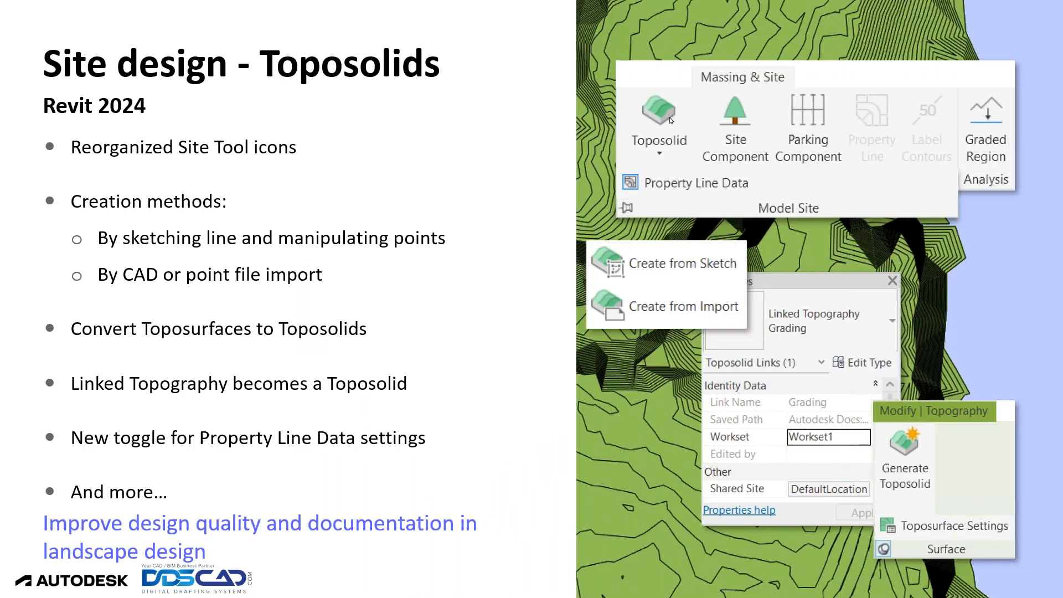
{"action": "key", "text": "Right"}
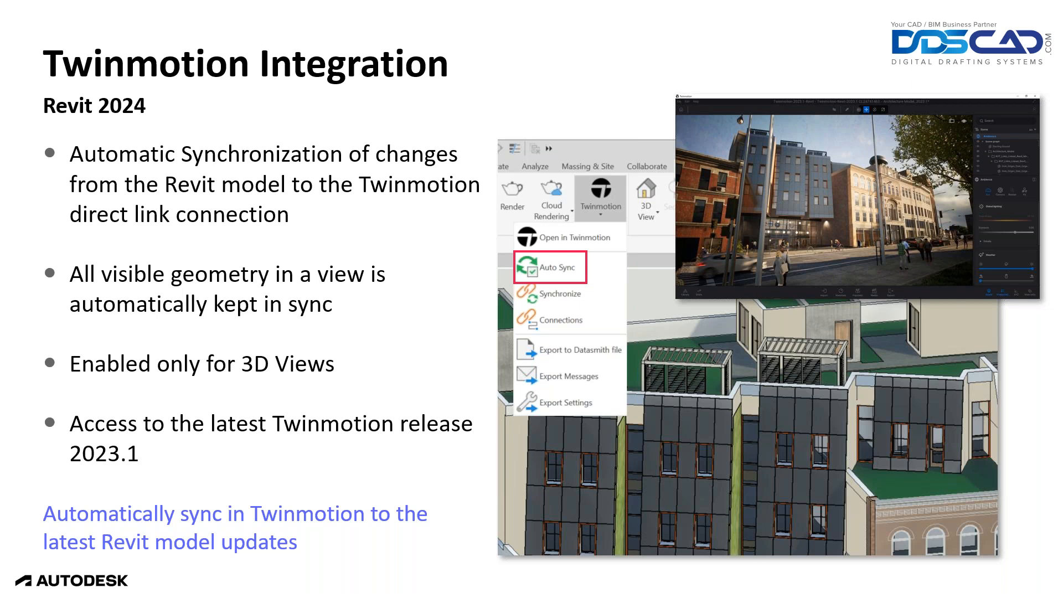
Step: Switch back to Revit and close the A601 - Architectural Schedules view, leaving the house site's 3D view open
{"action": "key", "text": "alt+Tab"}
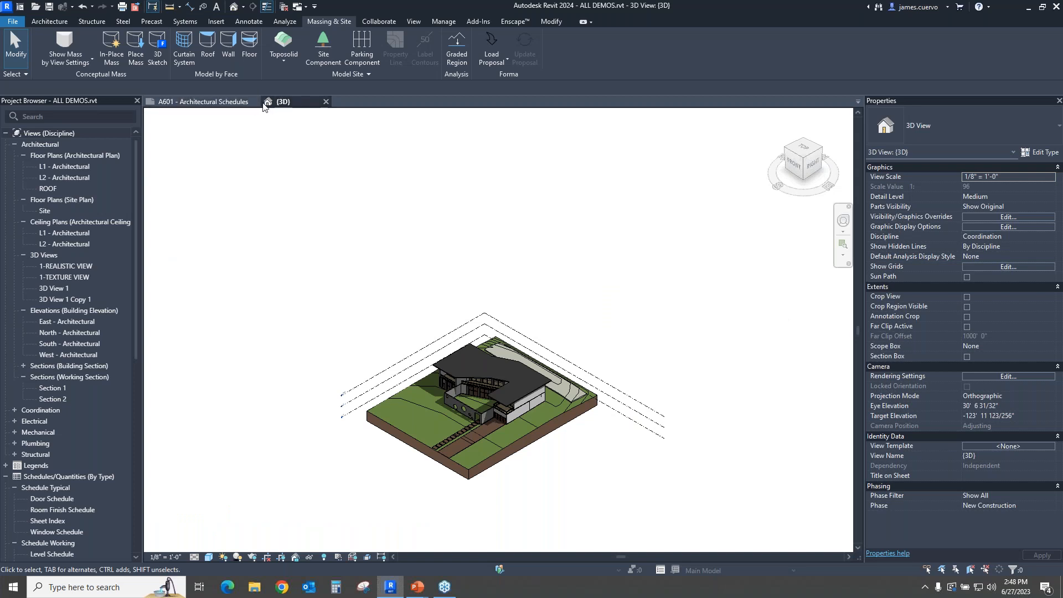
{"action": "left_click", "coordinate": [255, 102]}
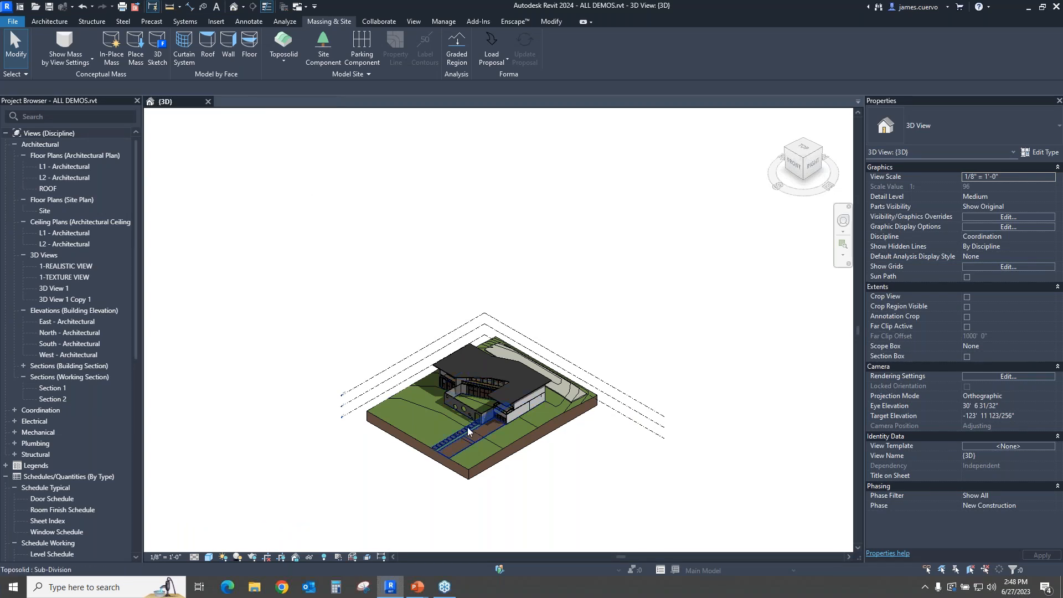
{"action": "scroll", "coordinate": [471, 398], "scroll_direction": "up", "scroll_amount": 5}
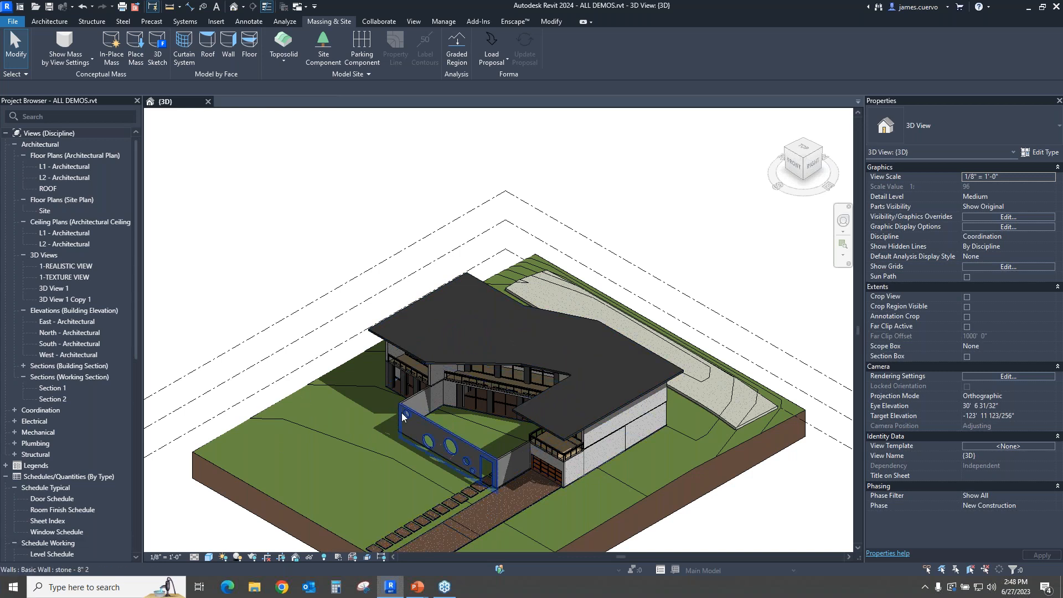
{"action": "scroll", "coordinate": [572, 264], "scroll_direction": "down", "scroll_amount": 2}
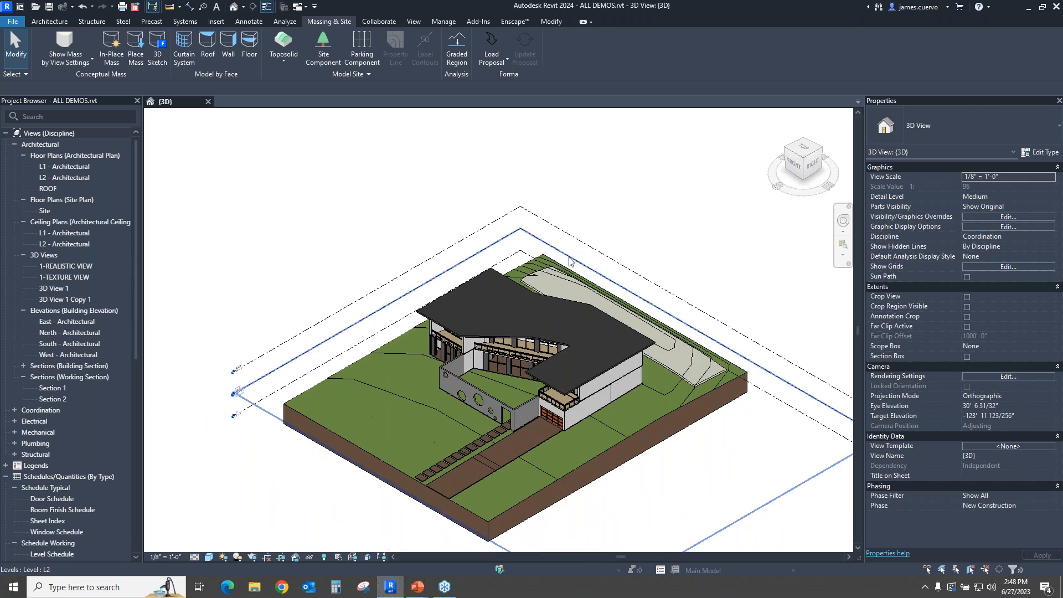
{"action": "scroll", "coordinate": [572, 265], "scroll_direction": "down", "scroll_amount": 1}
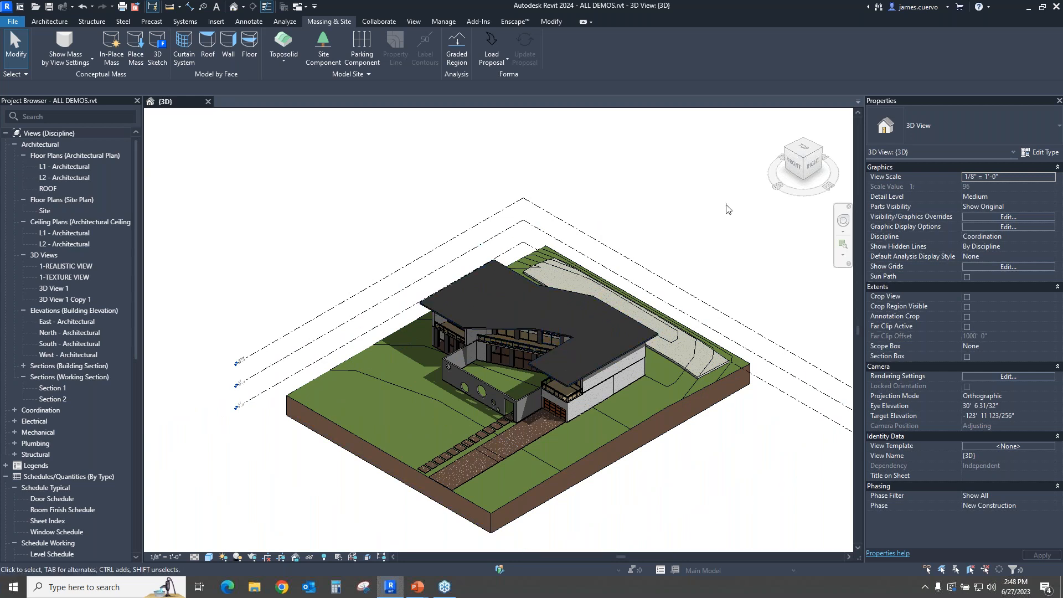
Step: Open the house's 3D view in Twinmotion through a direct link as a new project, collapsed by material
{"action": "key", "text": "Tab"}
{"action": "left_click", "coordinate": [412, 21]}
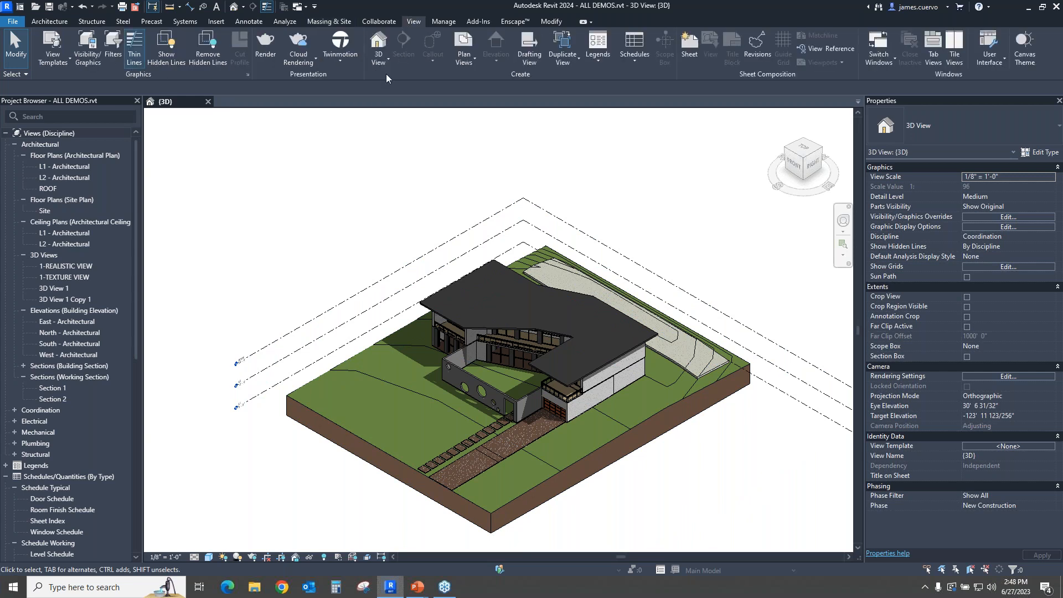
{"action": "left_click", "coordinate": [338, 63]}
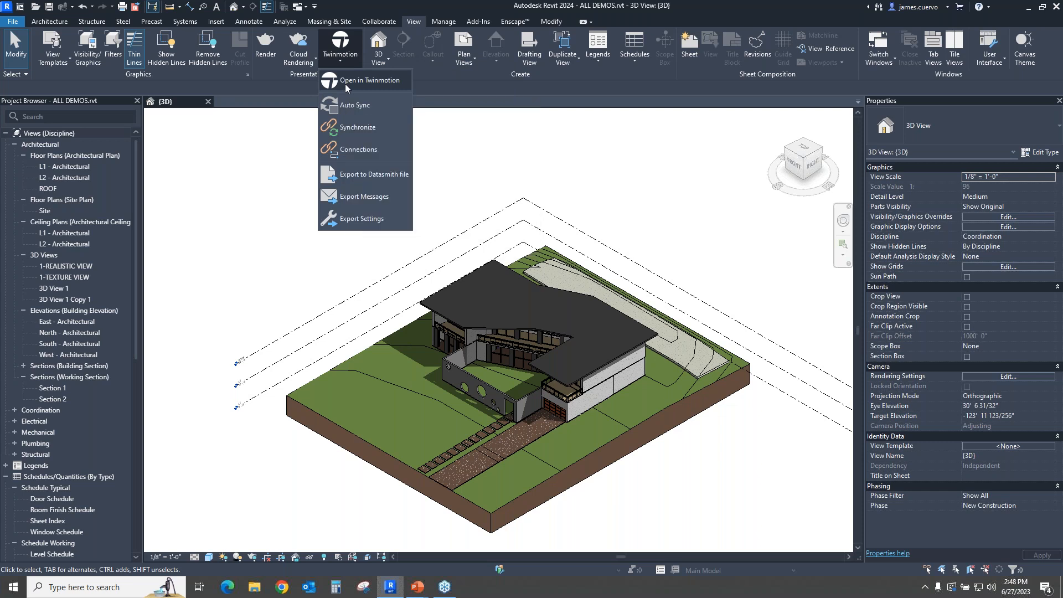
{"action": "left_click", "coordinate": [345, 83]}
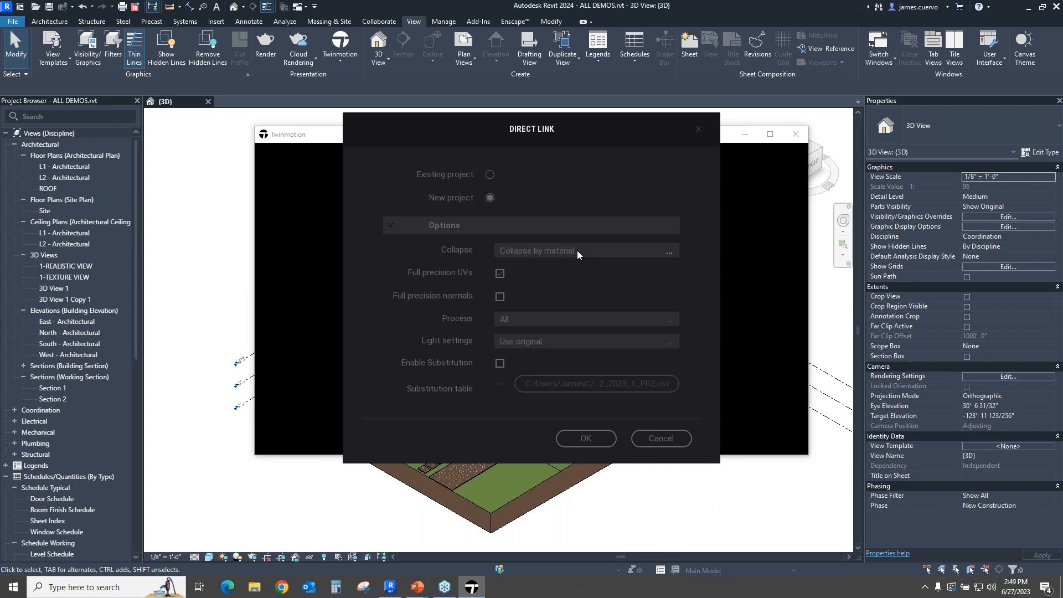
{"action": "left_click", "coordinate": [592, 438]}
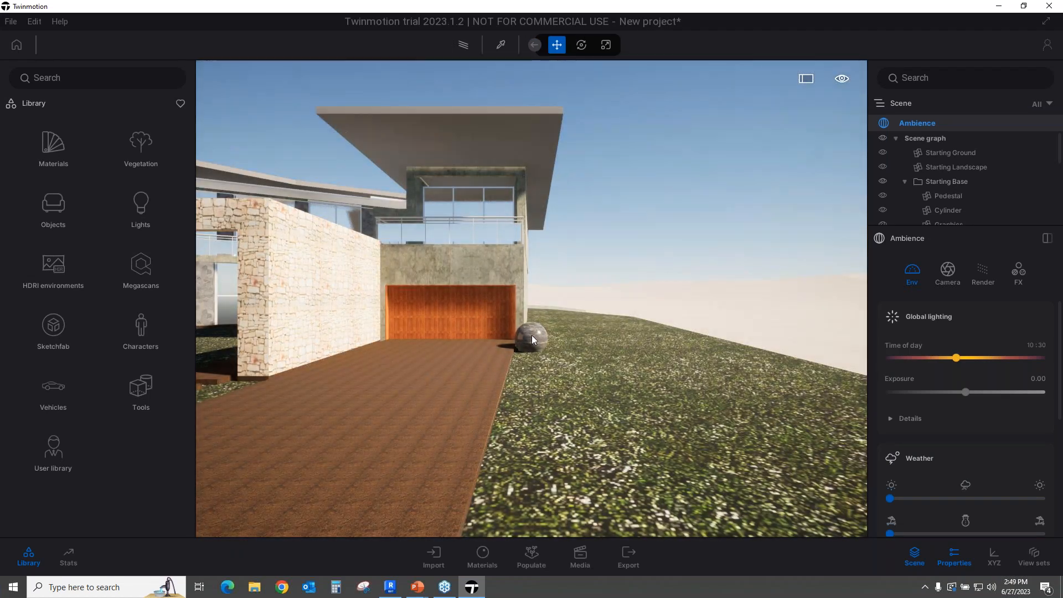
Step: Delete the sphere beside the driveway and frame the whole front of the house with its lawn and driveway
{"action": "left_click", "coordinate": [532, 335]}
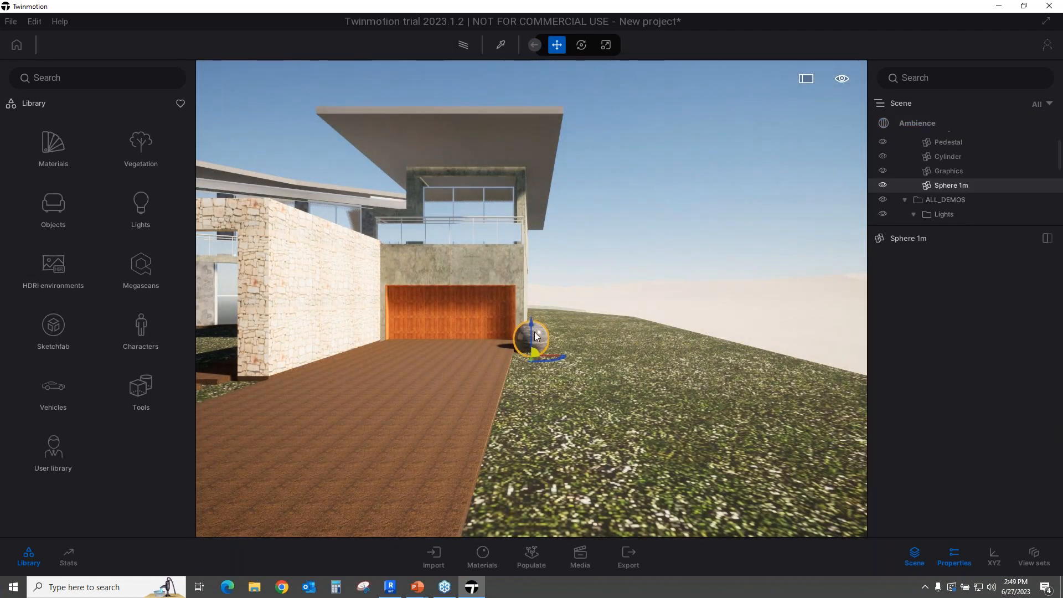
{"action": "key", "text": "Delete"}
{"action": "scroll", "coordinate": [554, 348], "scroll_direction": "down", "scroll_amount": 3}
{"action": "scroll", "coordinate": [554, 347], "scroll_direction": "down", "scroll_amount": 6}
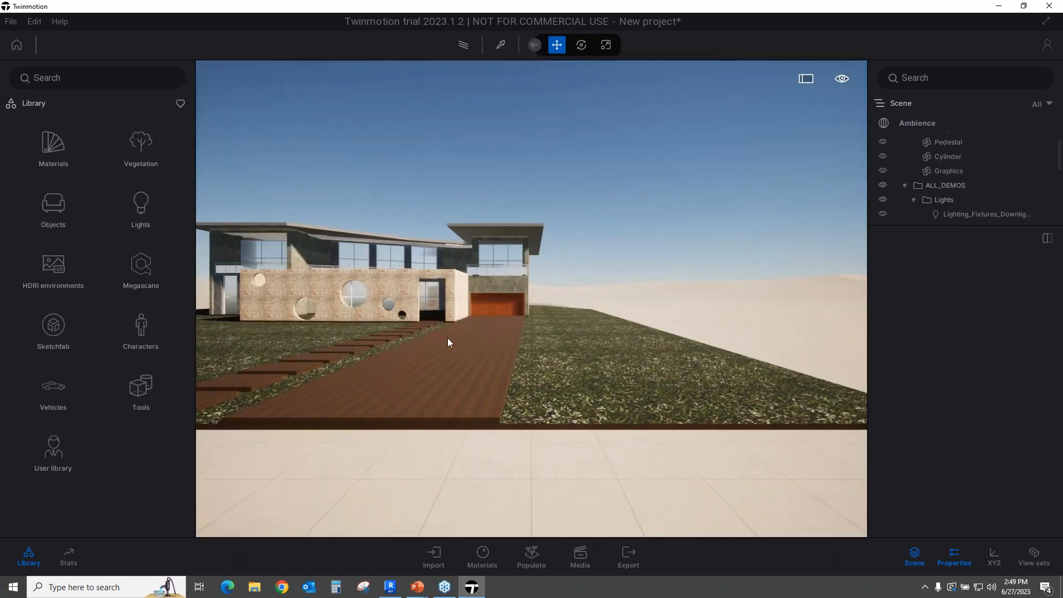
{"action": "middle_click_drag", "start_coordinate": [448, 339], "coordinate": [557, 392]}
{"action": "scroll", "coordinate": [464, 349], "scroll_direction": "down", "scroll_amount": 2}
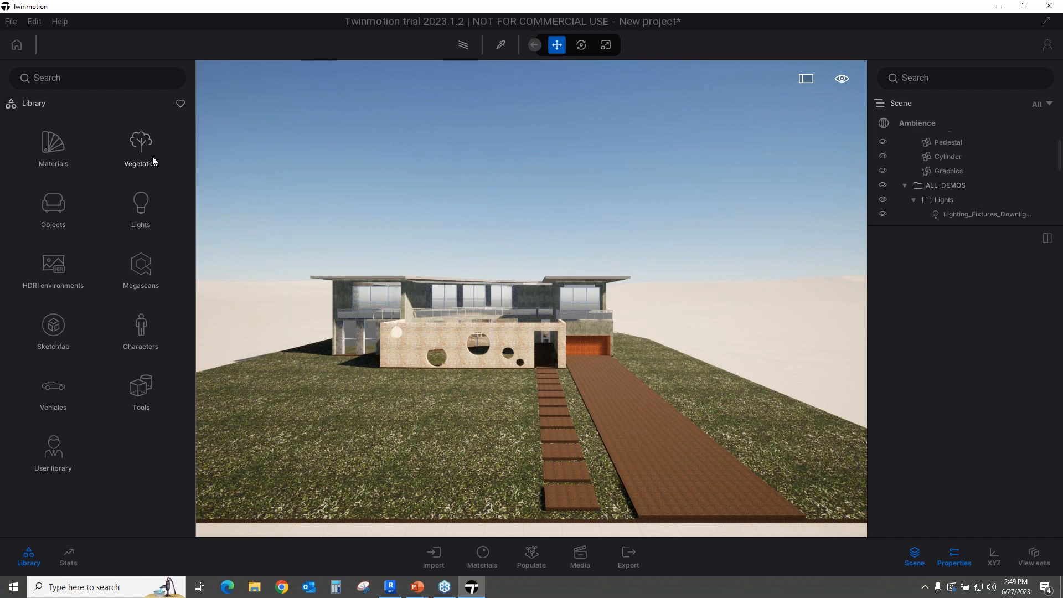
Step: Place a row of four Japanese cedar trees from the vegetation library along the outer side of the driveway
{"action": "left_click", "coordinate": [141, 146]}
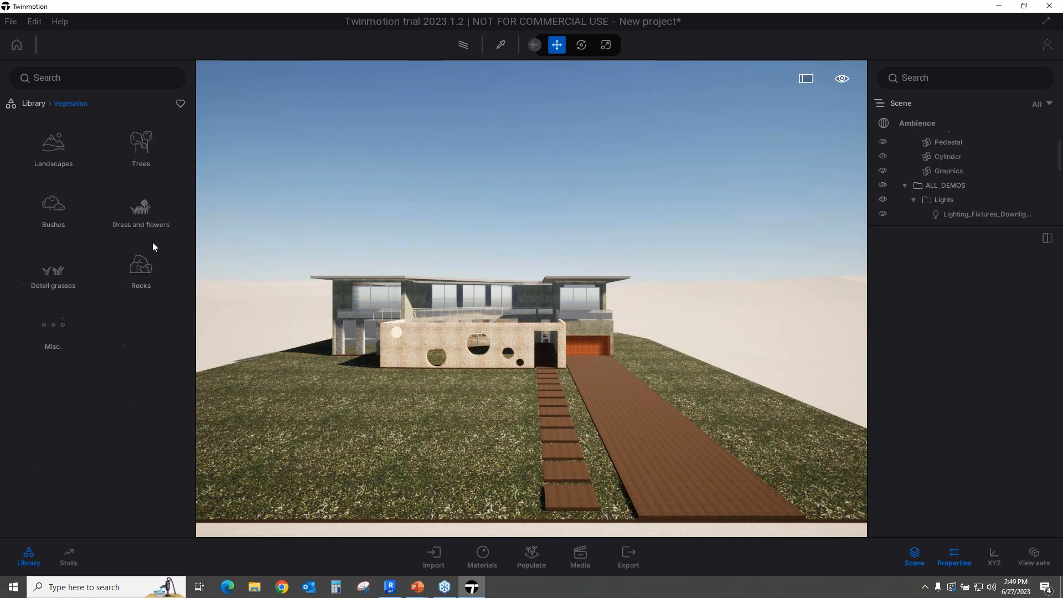
{"action": "left_click", "coordinate": [145, 161]}
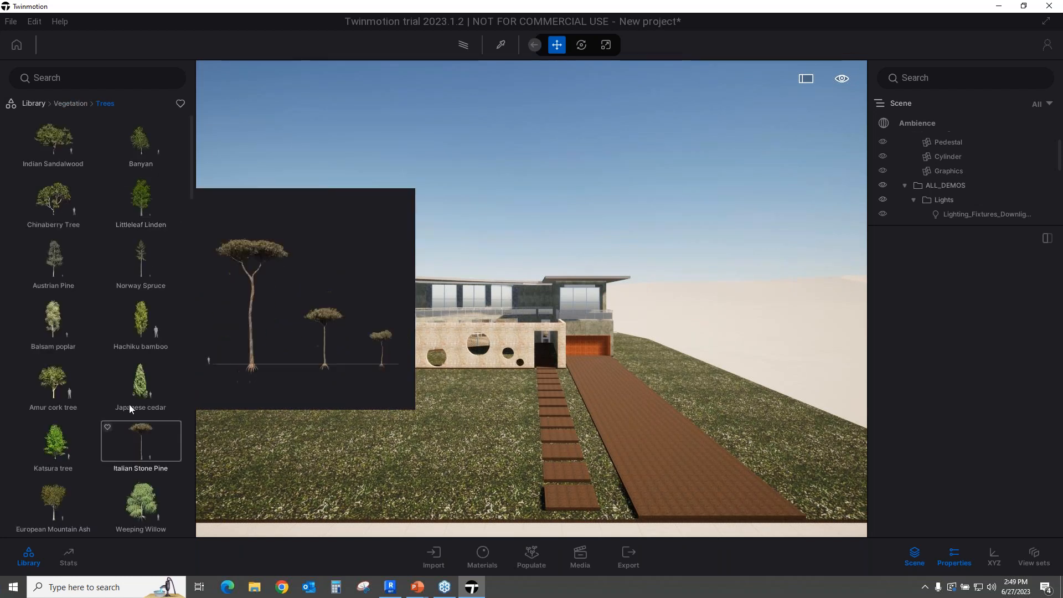
{"action": "left_click_drag", "start_coordinate": [139, 390], "coordinate": [649, 333]}
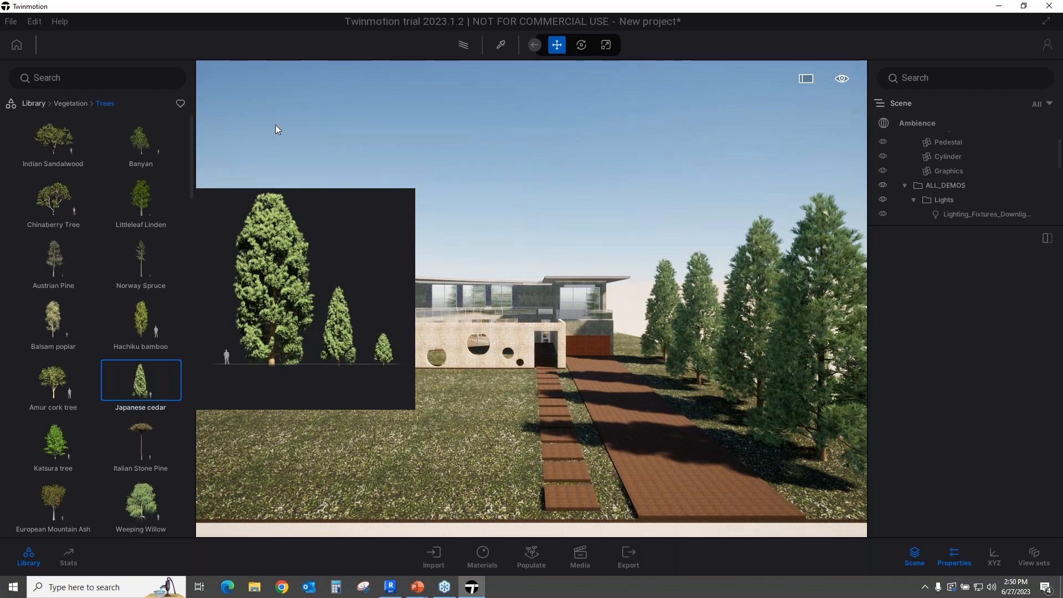
Step: Set up foliage painting with the Long grass 04 and Lawn 01 grasses as the models to paint
{"action": "left_click", "coordinate": [452, 464]}
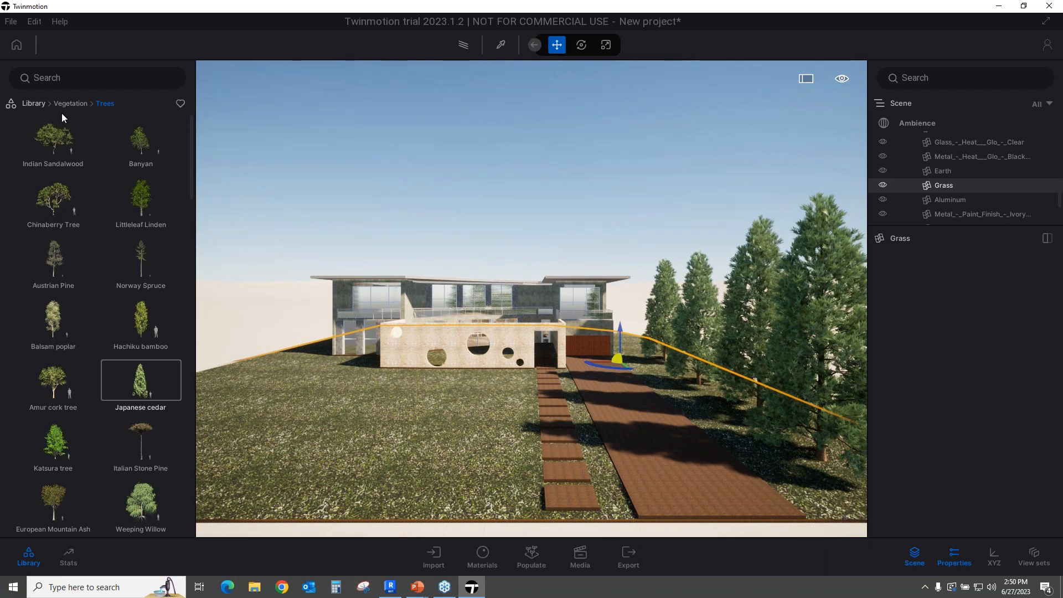
{"action": "left_click", "coordinate": [31, 105]}
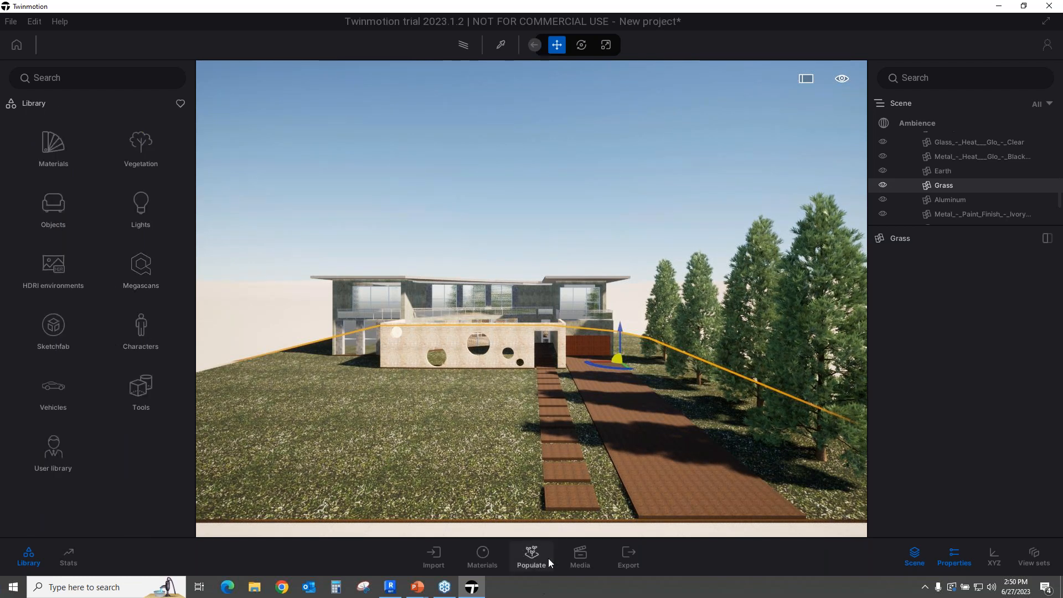
{"action": "left_click", "coordinate": [532, 556]}
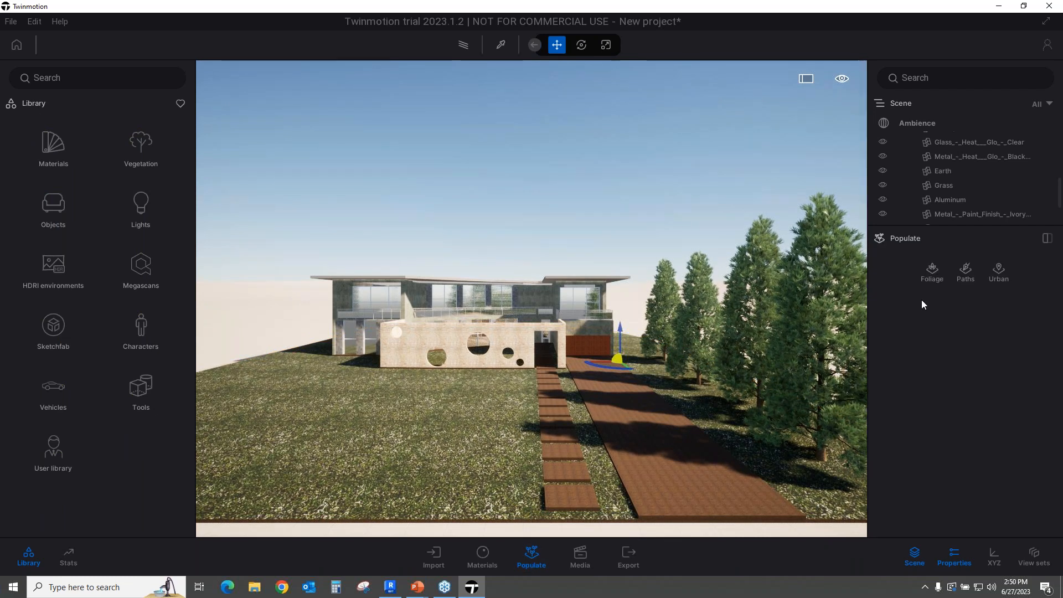
{"action": "left_click", "coordinate": [931, 275]}
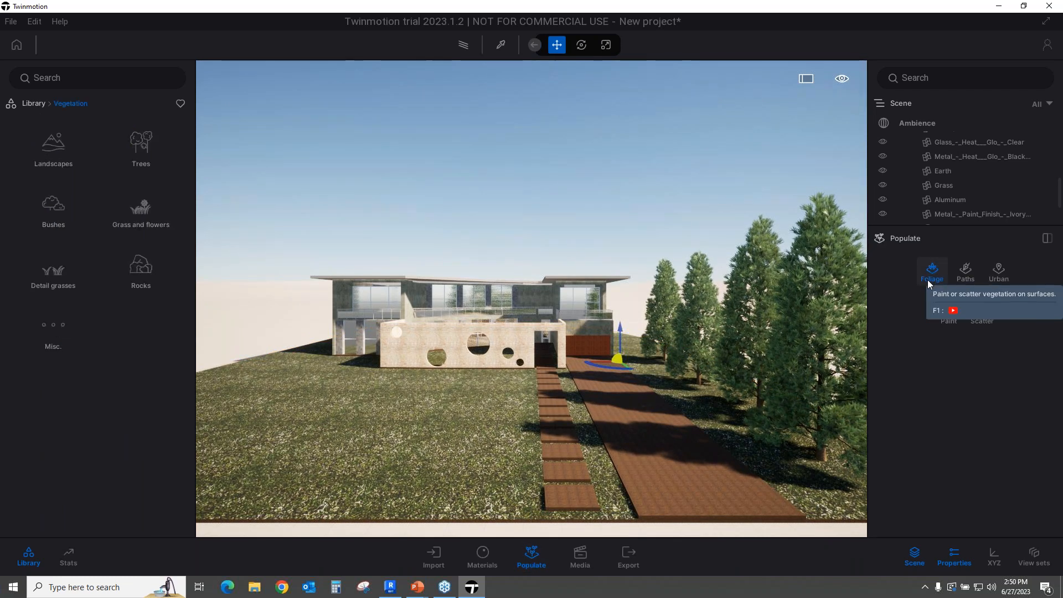
{"action": "left_click", "coordinate": [949, 314]}
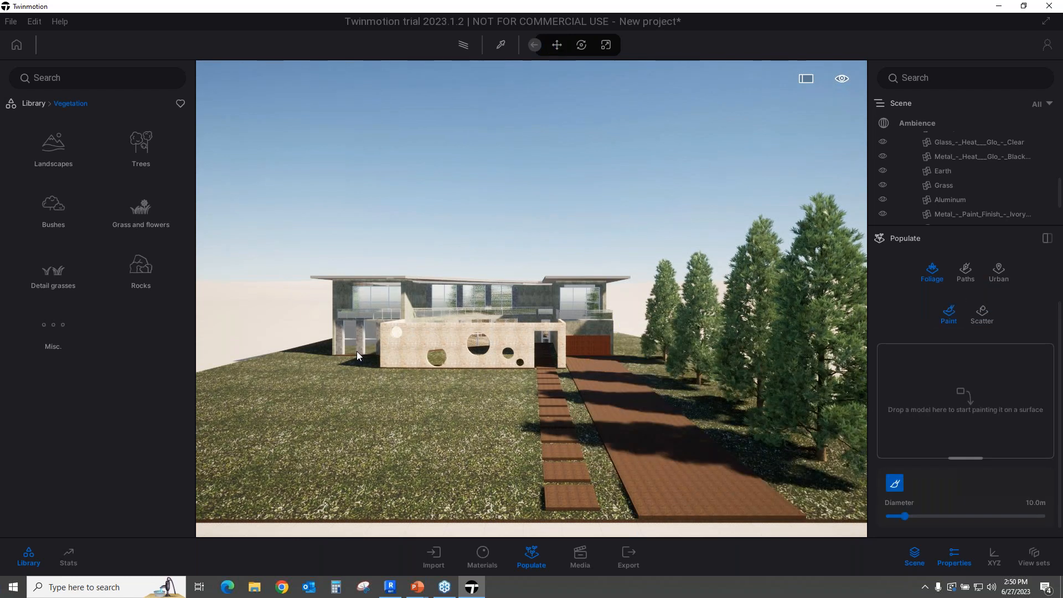
{"action": "left_click", "coordinate": [138, 216]}
{"action": "mouse_move", "coordinate": [134, 309]}
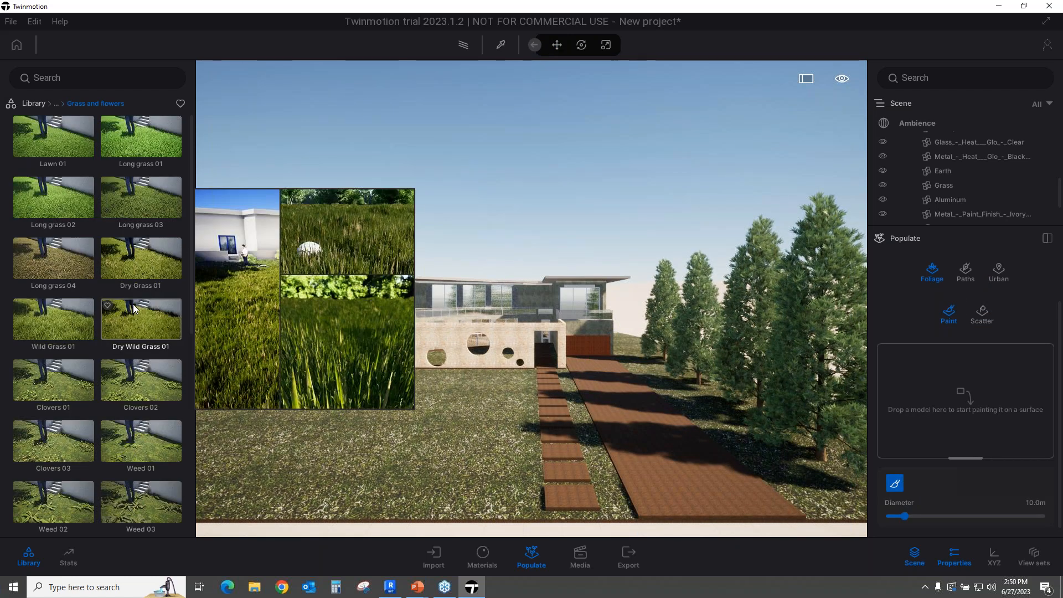
{"action": "left_click_drag", "start_coordinate": [64, 269], "coordinate": [970, 392]}
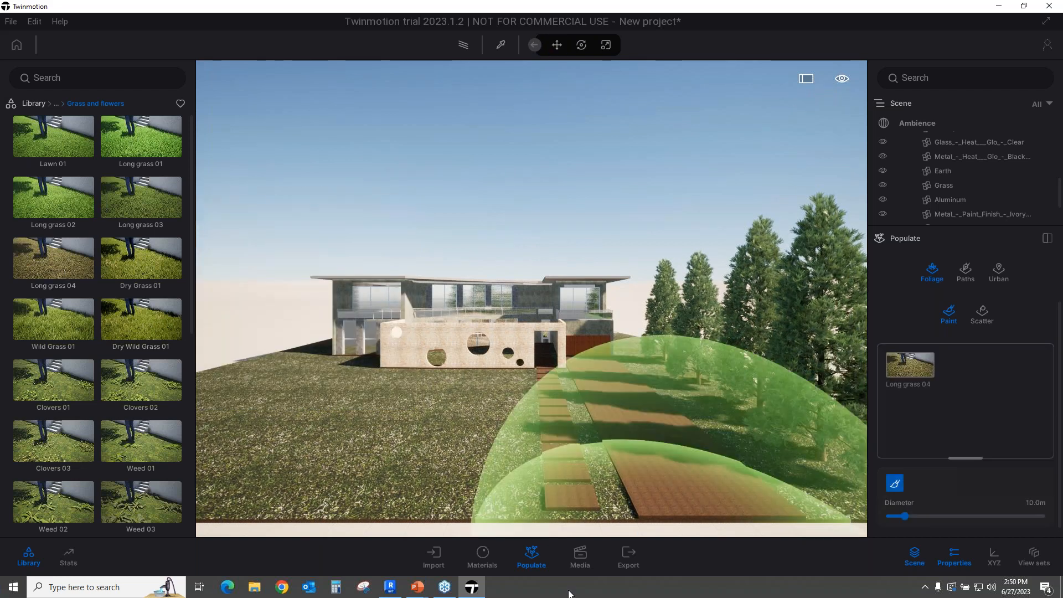
{"action": "mouse_move", "coordinate": [98, 355]}
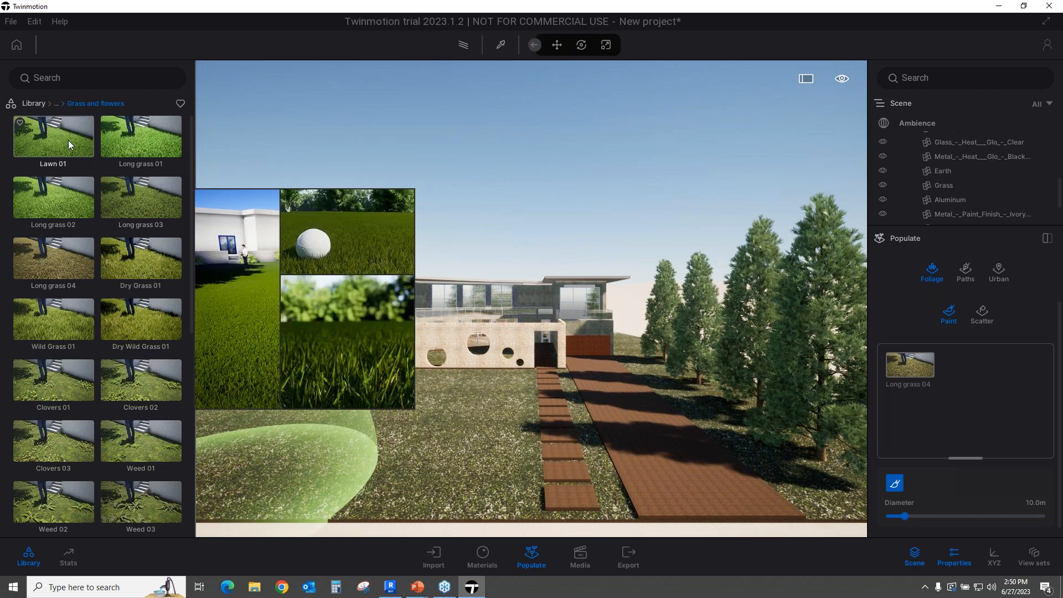
{"action": "mouse_move", "coordinate": [68, 141]}
{"action": "left_mouse_down"}
{"action": "mouse_move", "coordinate": [998, 400]}
{"action": "mouse_move", "coordinate": [992, 384]}
{"action": "left_mouse_up"}
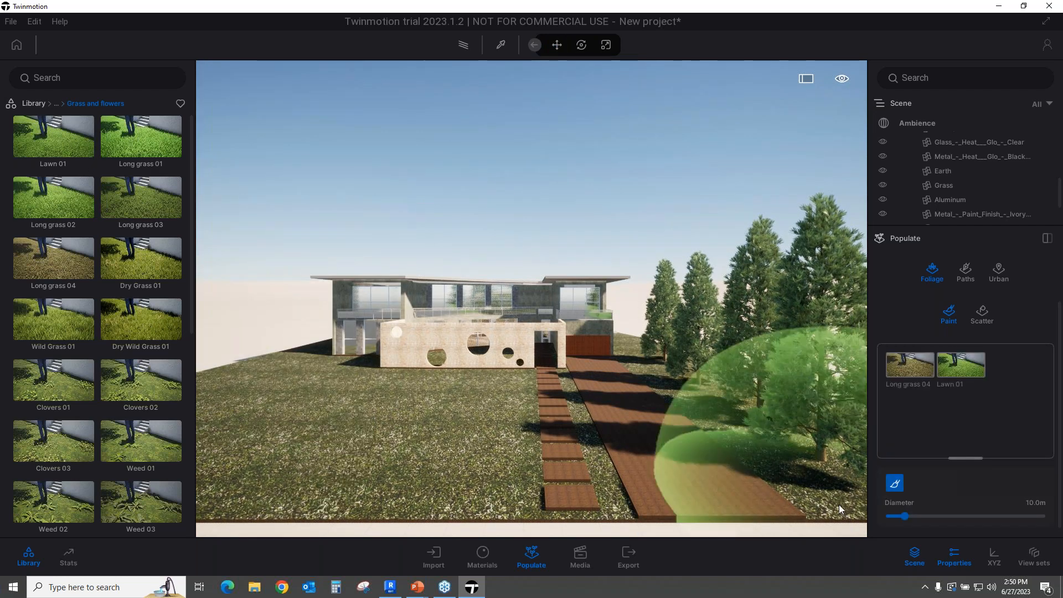
Step: Set the painting density of Long grass 04 to 8% and raise that of Lawn 01 to near the maximum
{"action": "left_click", "coordinate": [921, 376]}
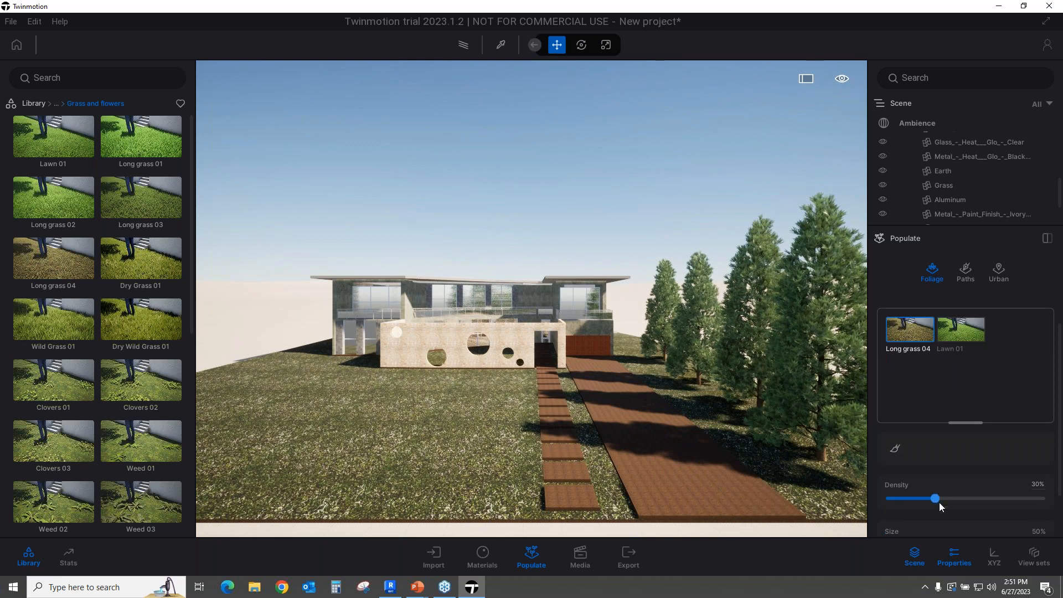
{"action": "left_click_drag", "start_coordinate": [936, 498], "coordinate": [901, 499]}
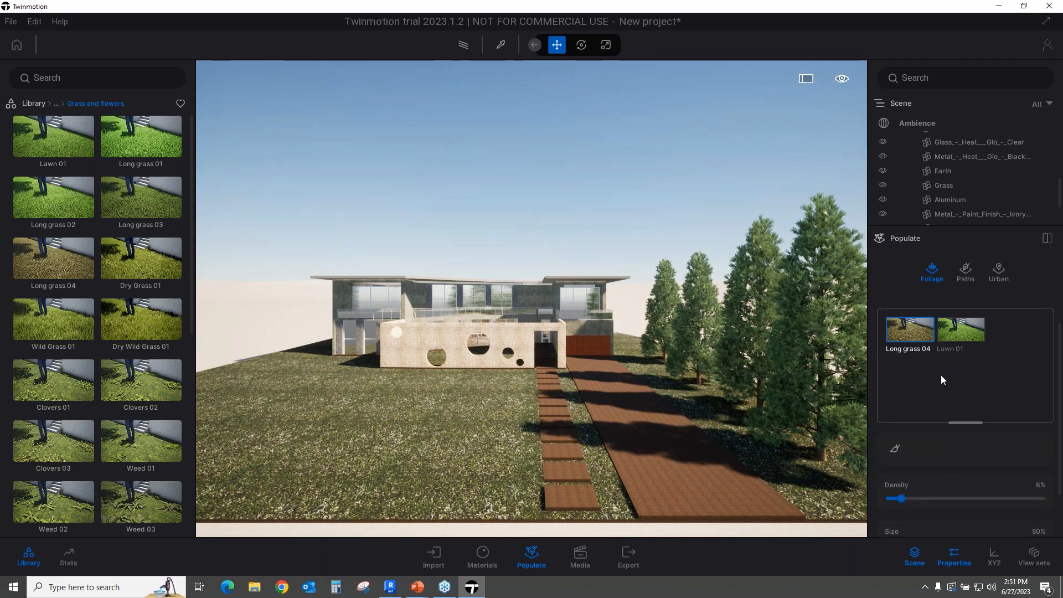
{"action": "left_click", "coordinate": [961, 331]}
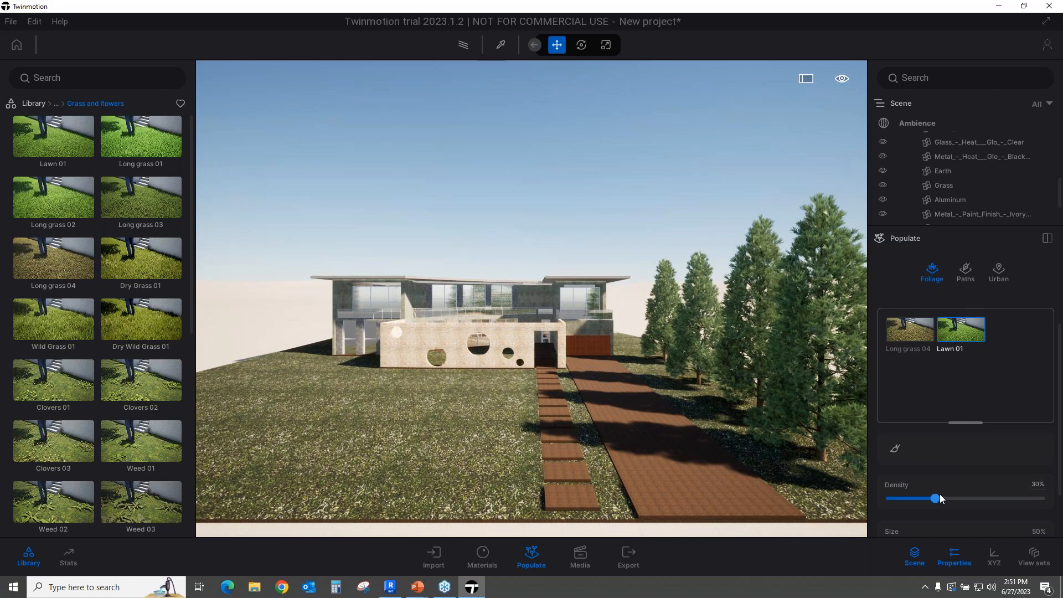
{"action": "left_click_drag", "start_coordinate": [938, 498], "coordinate": [1039, 508]}
{"action": "left_click", "coordinate": [926, 388]}
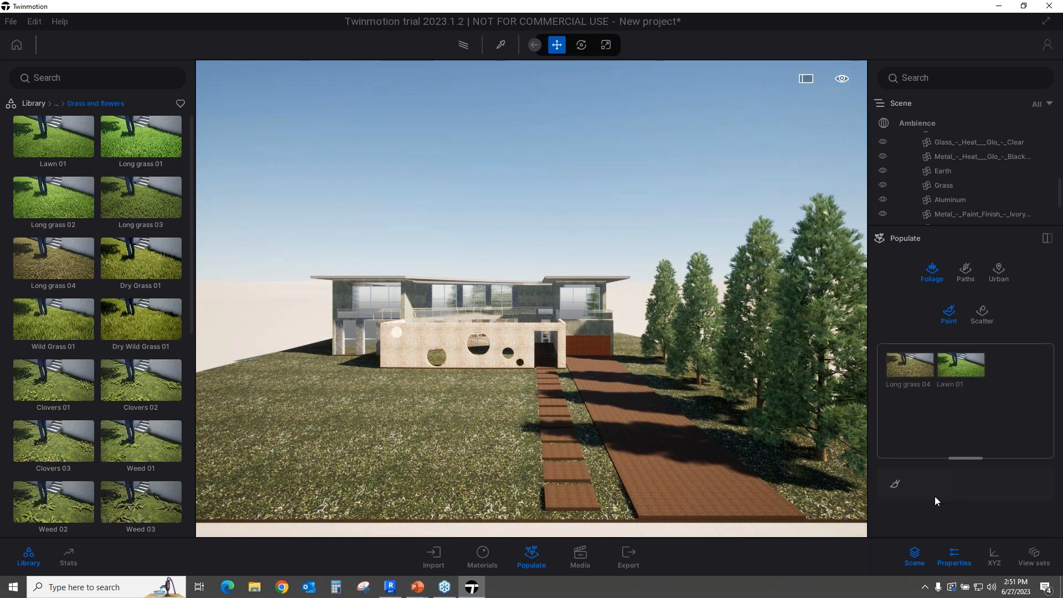
Step: Paint the grass mix over the front lawn beside the stepping-stone path, and reduce the brush diameter to 1.1 m
{"action": "left_click", "coordinate": [896, 484]}
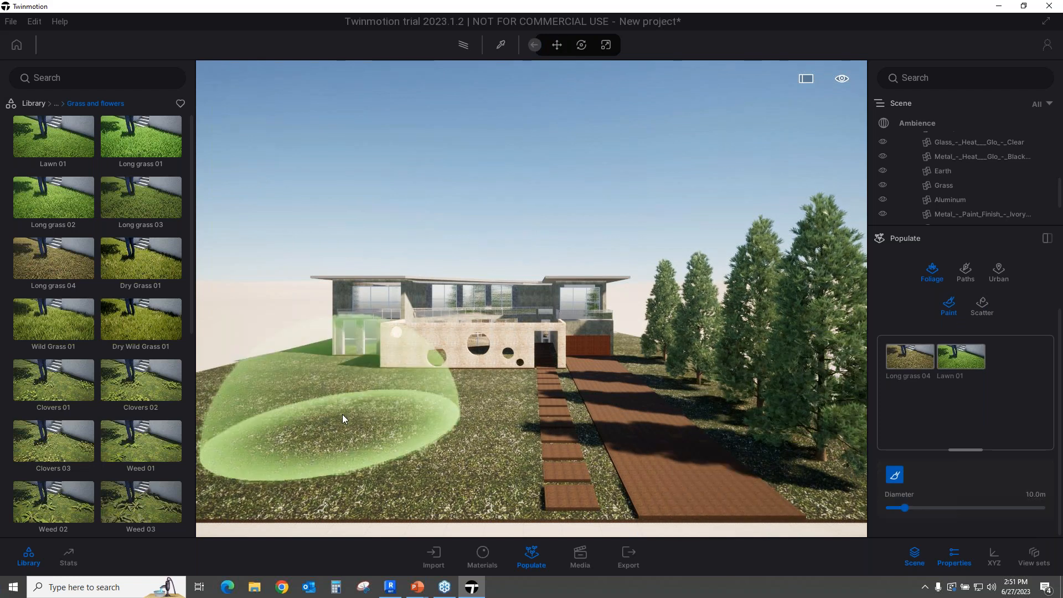
{"action": "mouse_move", "coordinate": [391, 424]}
{"action": "left_mouse_down"}
{"action": "mouse_move", "coordinate": [377, 417]}
{"action": "mouse_move", "coordinate": [410, 427]}
{"action": "mouse_move", "coordinate": [397, 441]}
{"action": "left_mouse_up"}
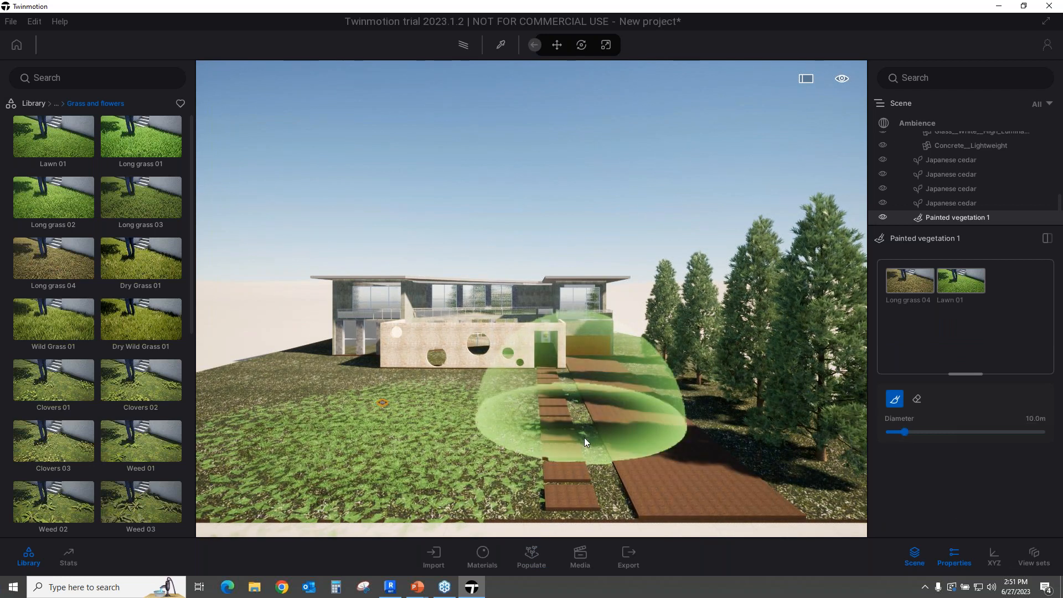
{"action": "left_click_drag", "start_coordinate": [903, 434], "coordinate": [891, 433]}
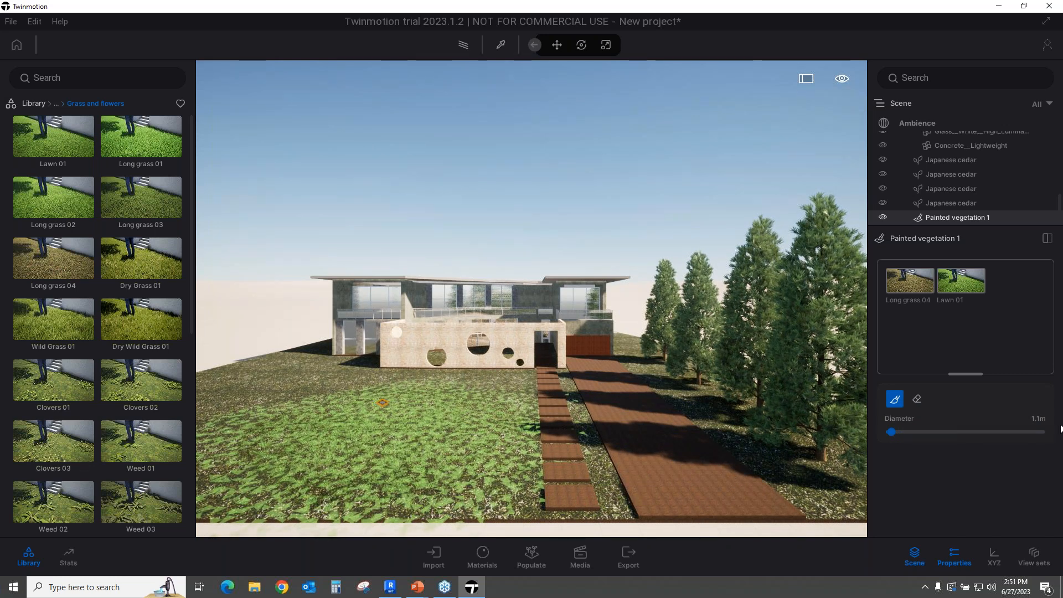
Step: Set the vegetation brush diameter to 0.8 m and switch from painting to erasing the painted grass
{"action": "left_click", "coordinate": [1039, 419]}
{"action": "type", "text": "0.8"}
{"action": "key", "text": "Return"}
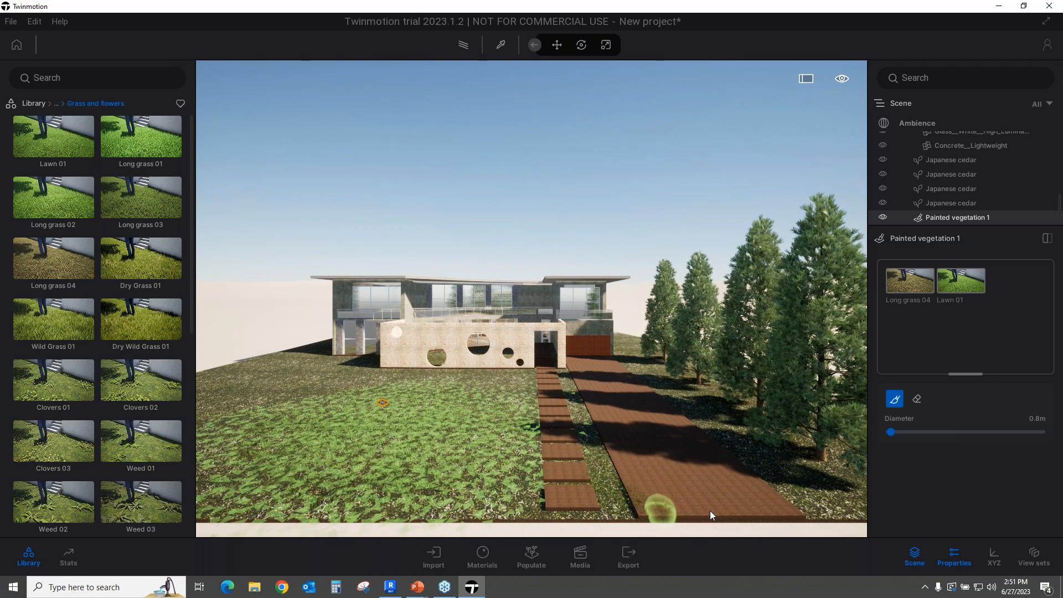
{"action": "left_click", "coordinate": [918, 400]}
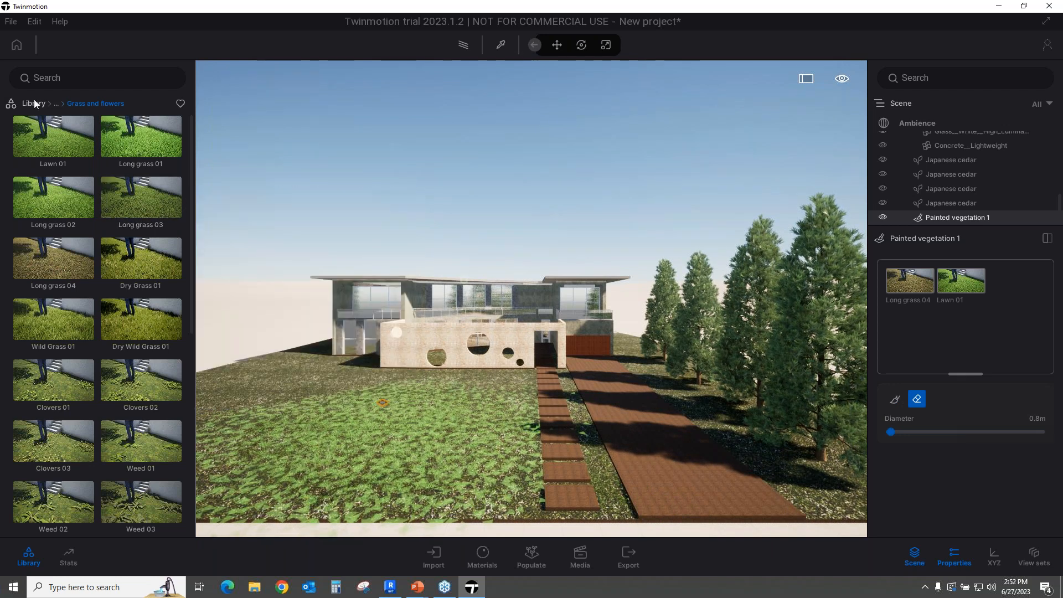
Step: Apply the MoAf Clear 01 sky from the clear morning and afternoon HDRI skies to the scene
{"action": "left_click", "coordinate": [35, 102]}
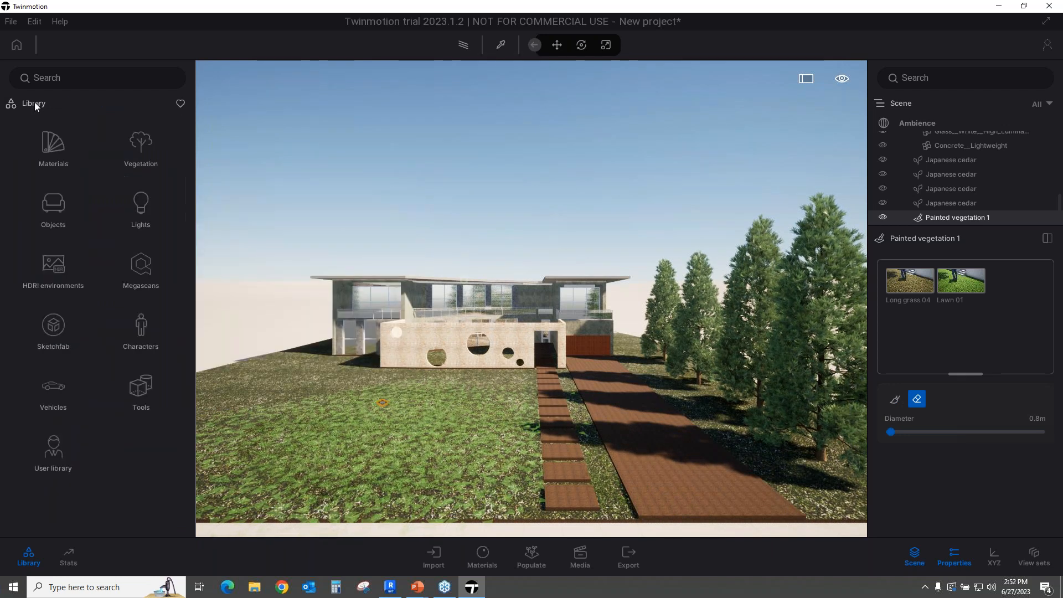
{"action": "left_click", "coordinate": [55, 268]}
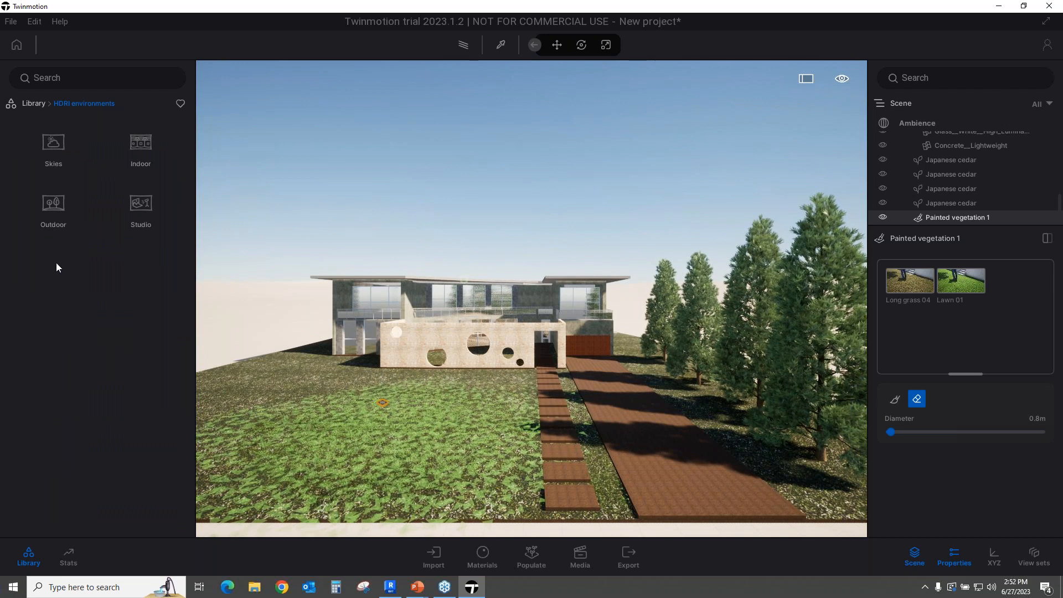
{"action": "left_click", "coordinate": [53, 148]}
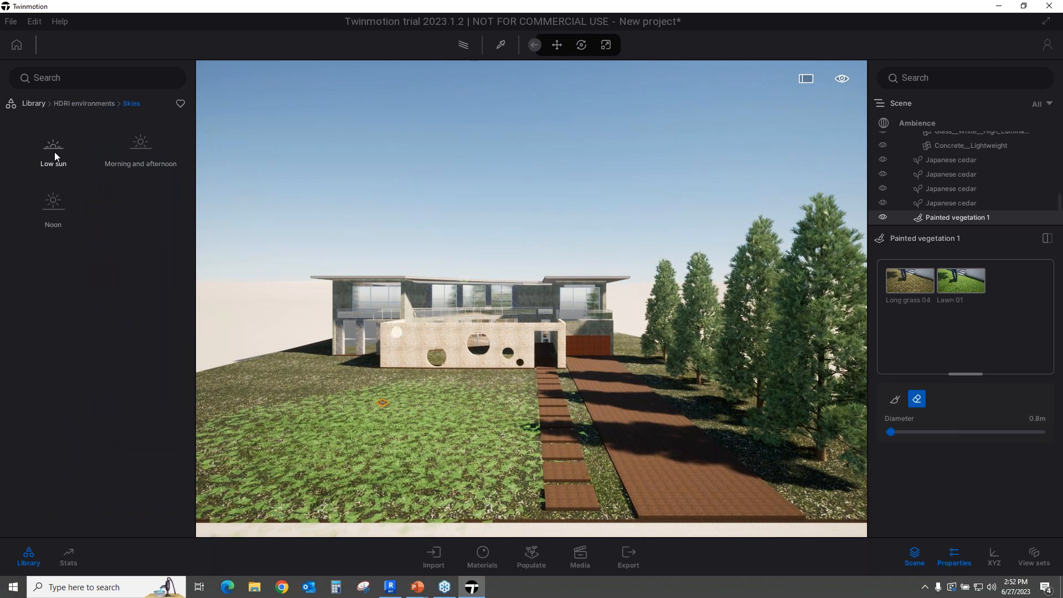
{"action": "left_click", "coordinate": [141, 145]}
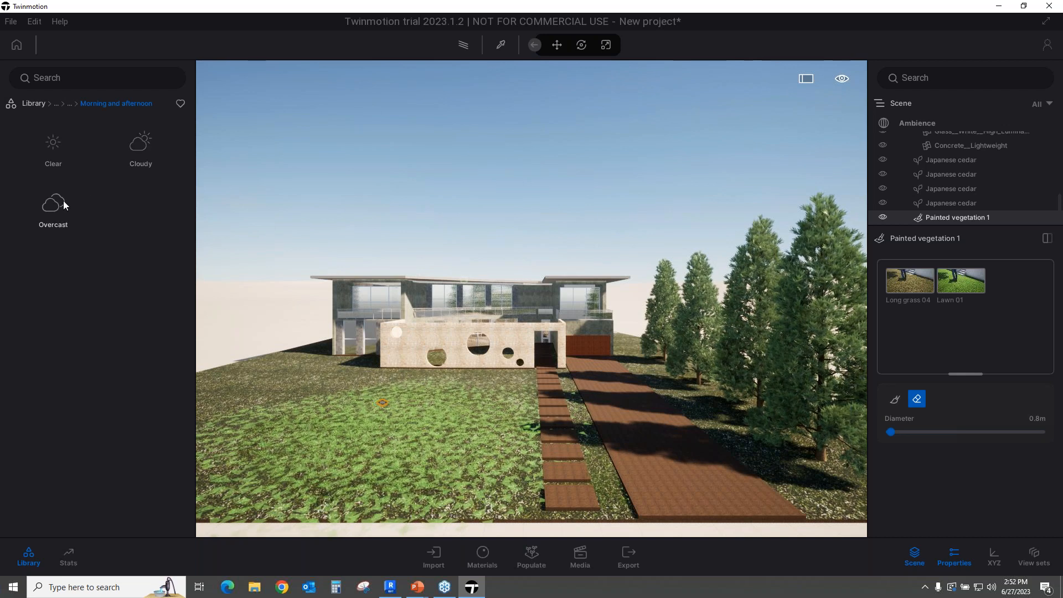
{"action": "left_click", "coordinate": [59, 152]}
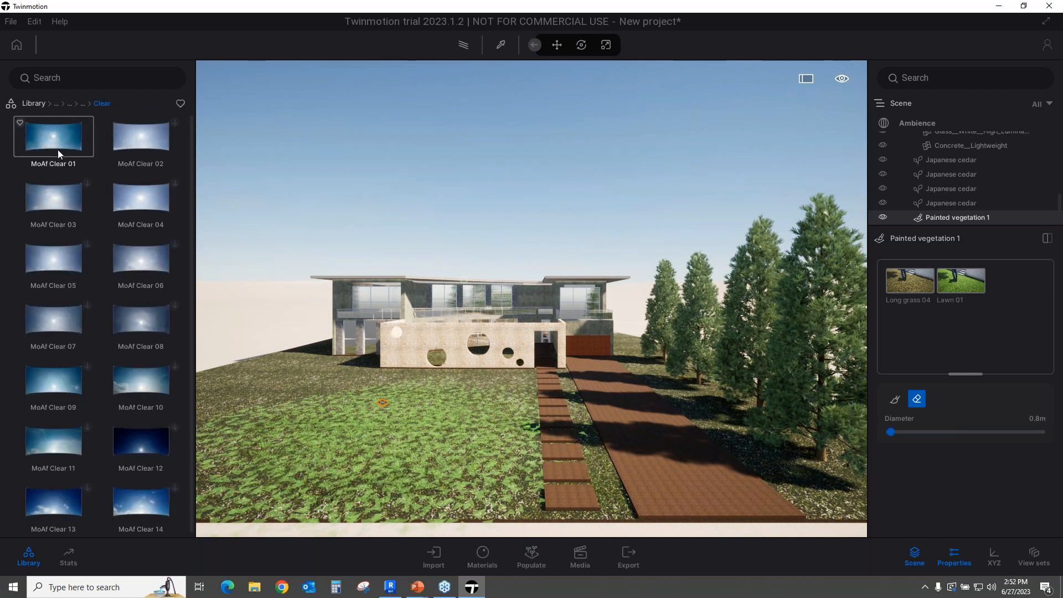
{"action": "left_click", "coordinate": [54, 143]}
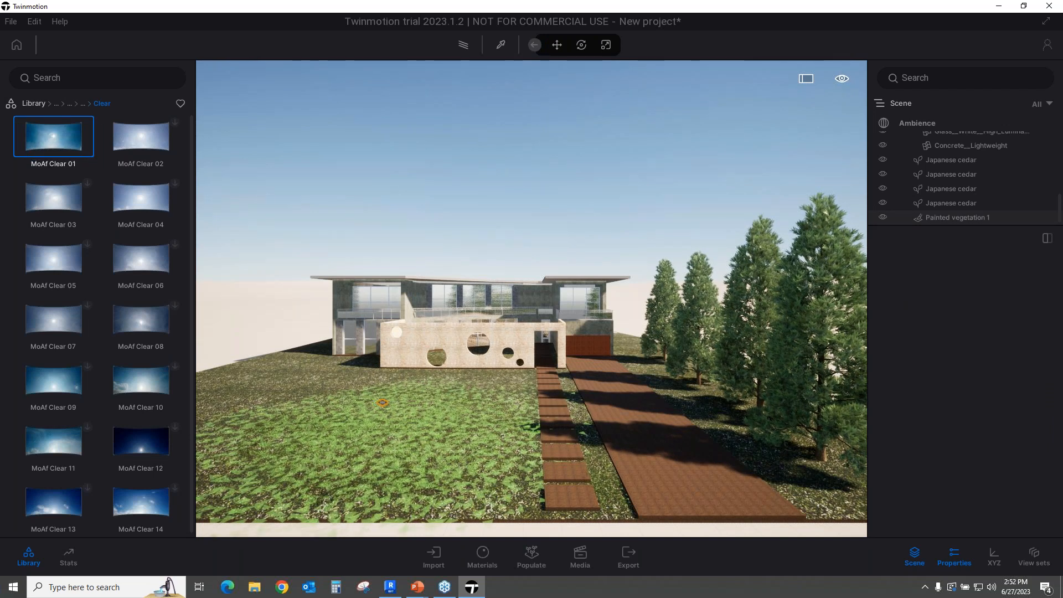
{"action": "left_click", "coordinate": [437, 145]}
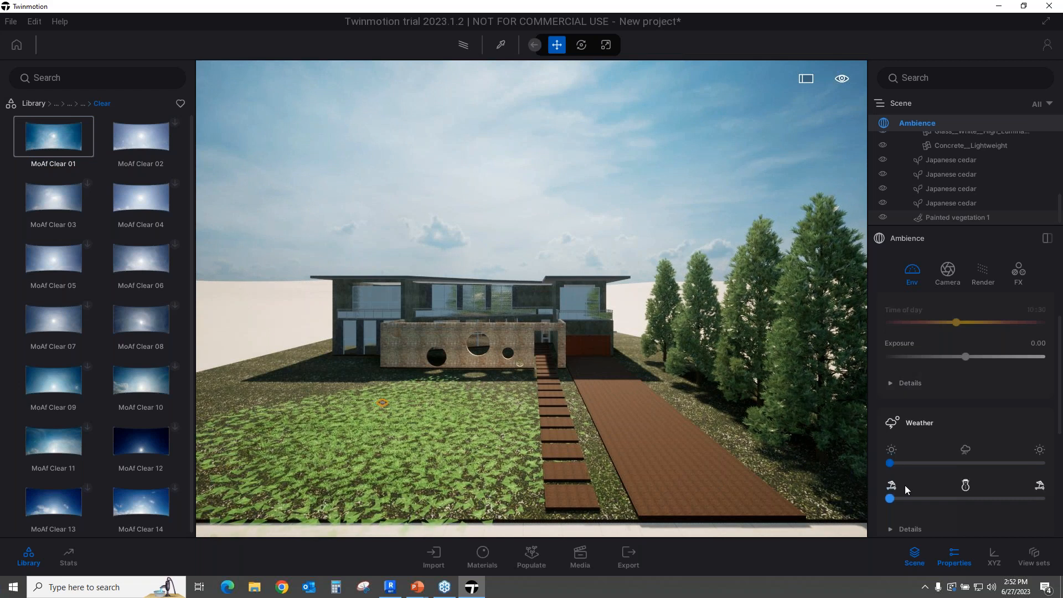
Step: Shift the weather partway toward rain and the season to snowy winter
{"action": "left_click_drag", "start_coordinate": [891, 463], "coordinate": [932, 463]}
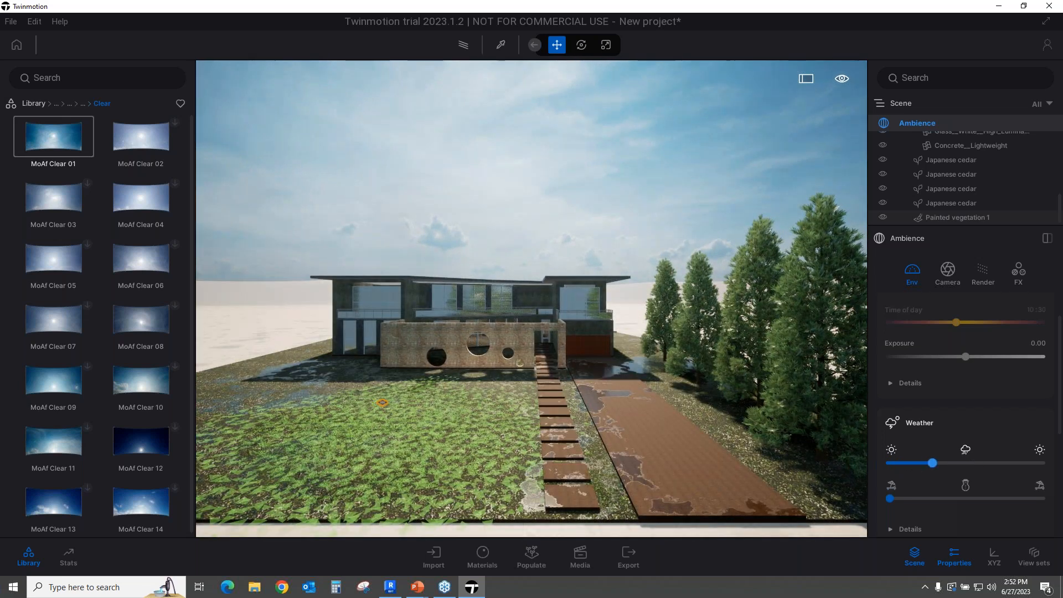
{"action": "left_click_drag", "start_coordinate": [892, 500], "coordinate": [962, 479]}
{"action": "scroll", "coordinate": [911, 317], "scroll_direction": "up", "scroll_amount": 1}
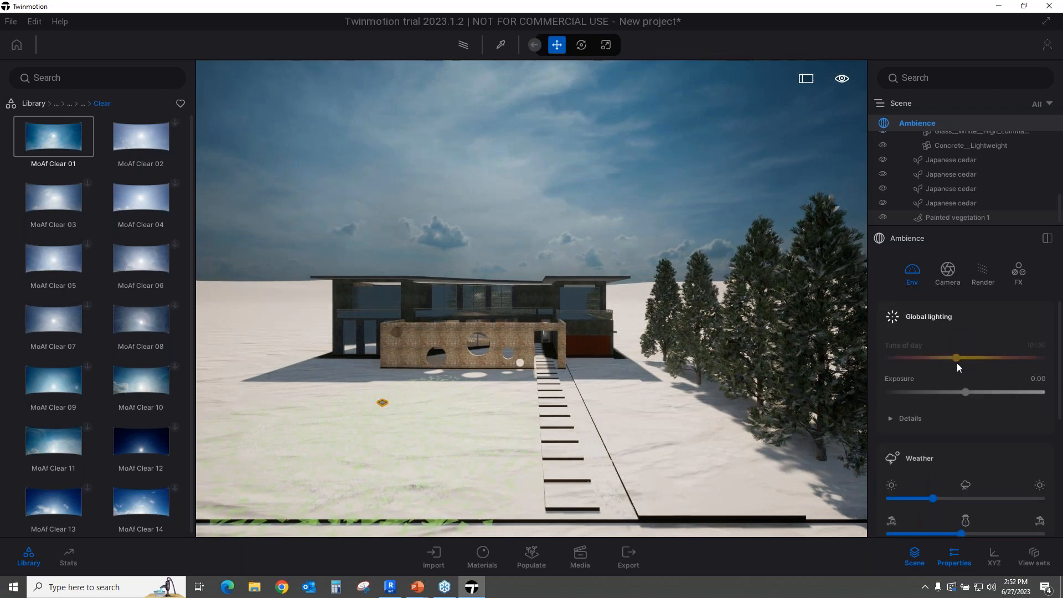
Step: Set the global lighting exposure to 0.33 and expand its detailed sun, moon and white balance settings
{"action": "left_click_drag", "start_coordinate": [966, 392], "coordinate": [967, 392]}
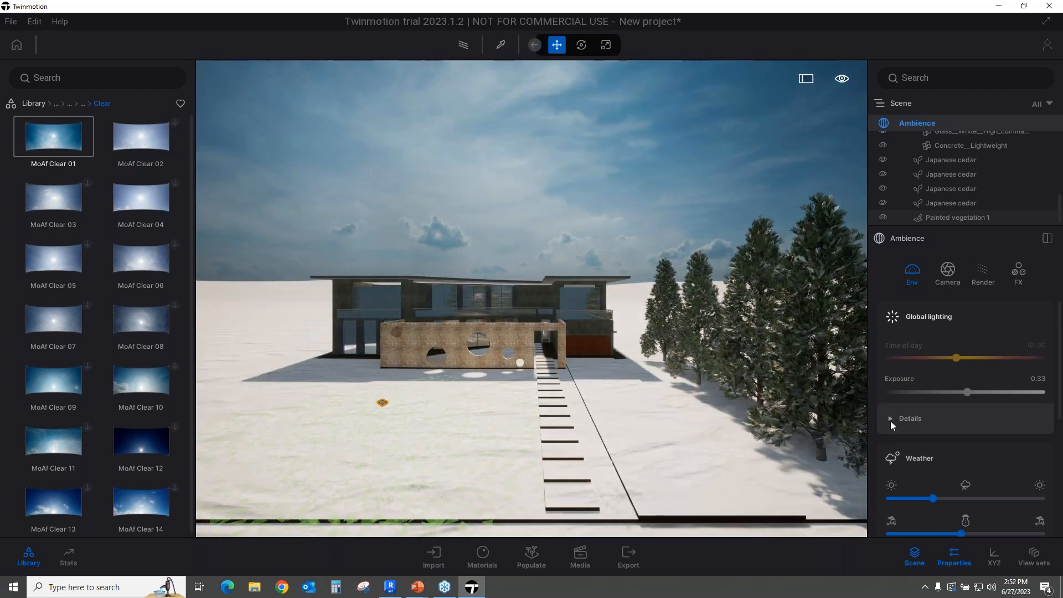
{"action": "left_click", "coordinate": [891, 419]}
{"action": "scroll", "coordinate": [944, 456], "scroll_direction": "down", "scroll_amount": 4}
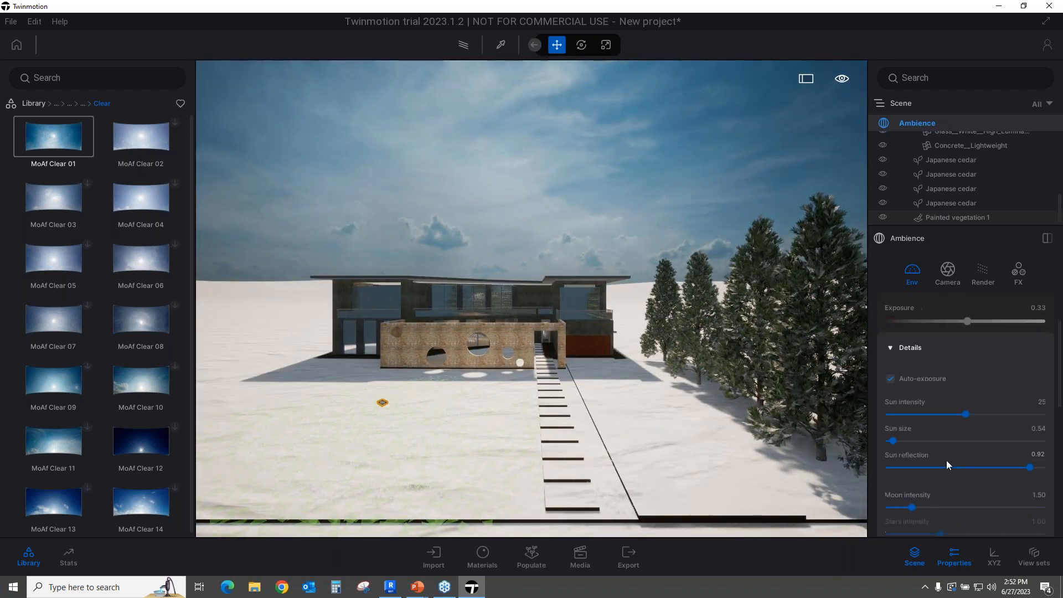
{"action": "scroll", "coordinate": [941, 455], "scroll_direction": "down", "scroll_amount": 4}
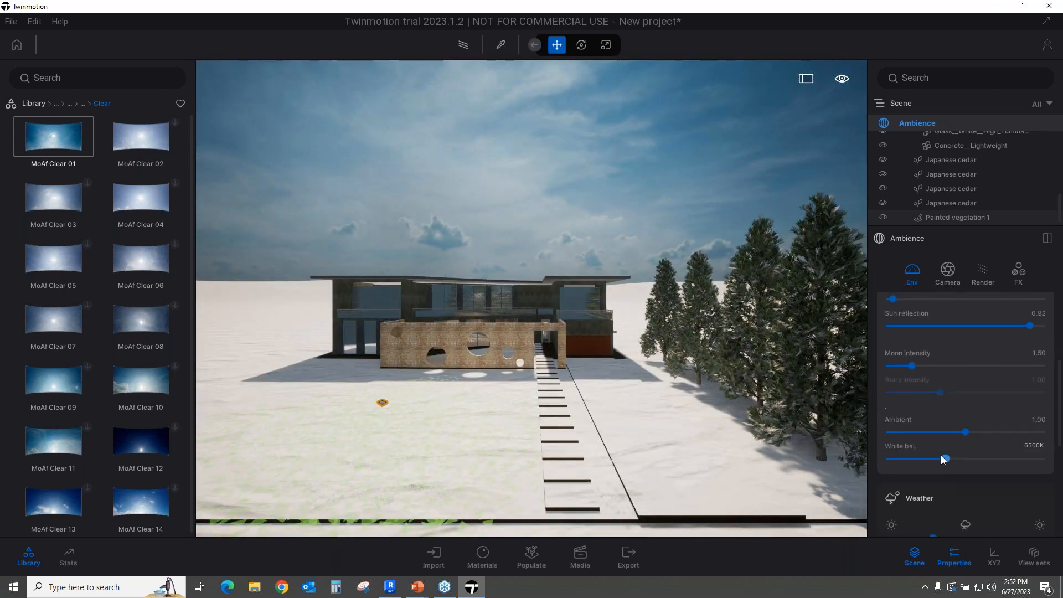
Step: Rotate the HDRI skydome to 214° so the sun lights the front of the house
{"action": "scroll", "coordinate": [939, 454], "scroll_direction": "down", "scroll_amount": 3}
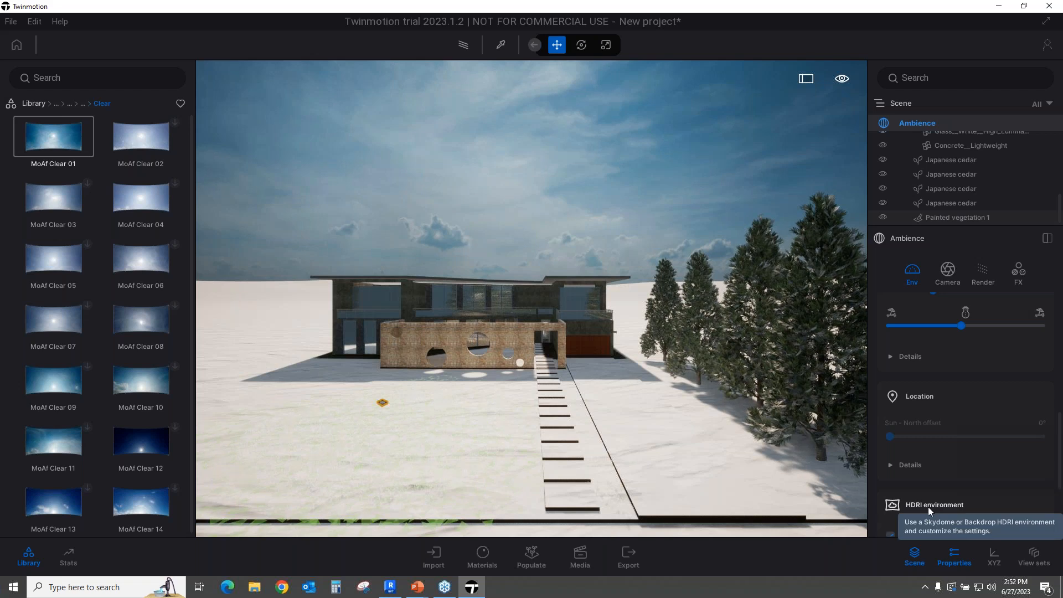
{"action": "scroll", "coordinate": [949, 487], "scroll_direction": "down", "scroll_amount": 1}
{"action": "scroll", "coordinate": [954, 477], "scroll_direction": "down", "scroll_amount": 3}
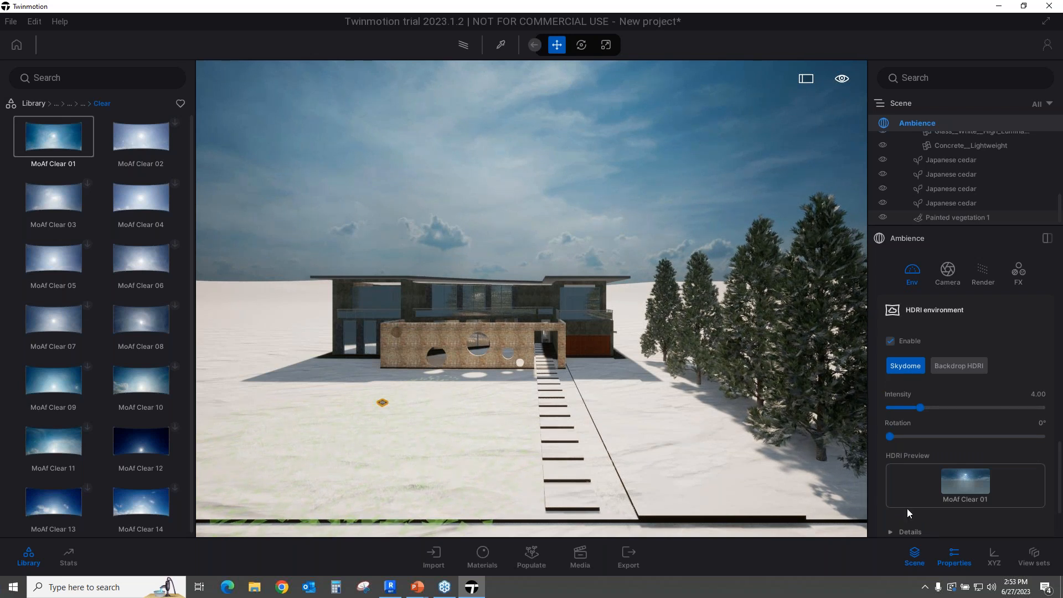
{"action": "left_click_drag", "start_coordinate": [892, 440], "coordinate": [993, 445]}
{"action": "left_click_drag", "start_coordinate": [988, 446], "coordinate": [990, 442]}
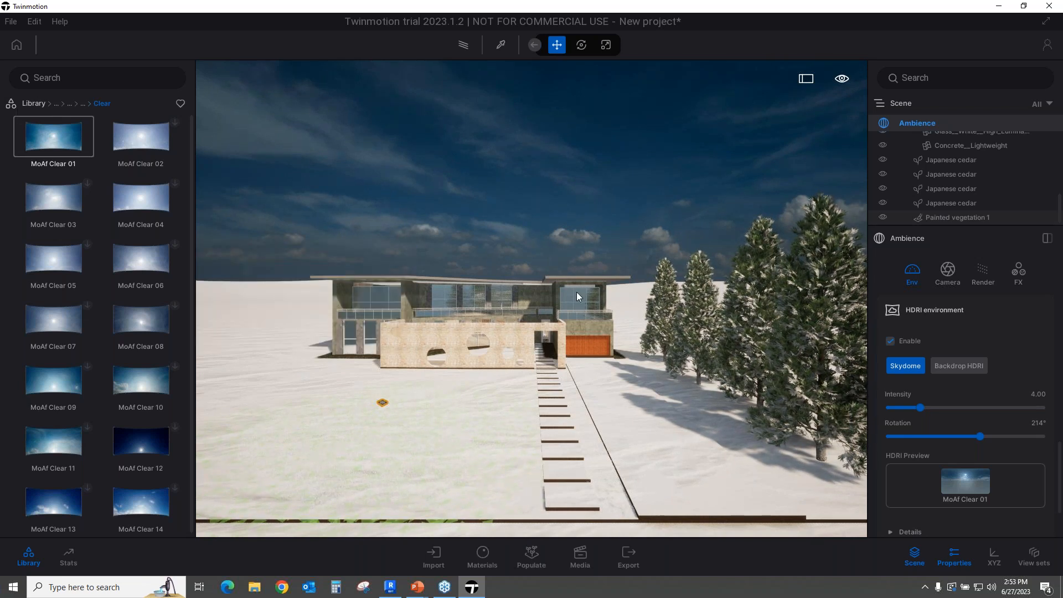
Step: Apply the Clear glass green 01 material from the glass library to the window panes of the house
{"action": "scroll", "coordinate": [589, 301], "scroll_direction": "up", "scroll_amount": 3}
{"action": "scroll", "coordinate": [590, 299], "scroll_direction": "up", "scroll_amount": 5}
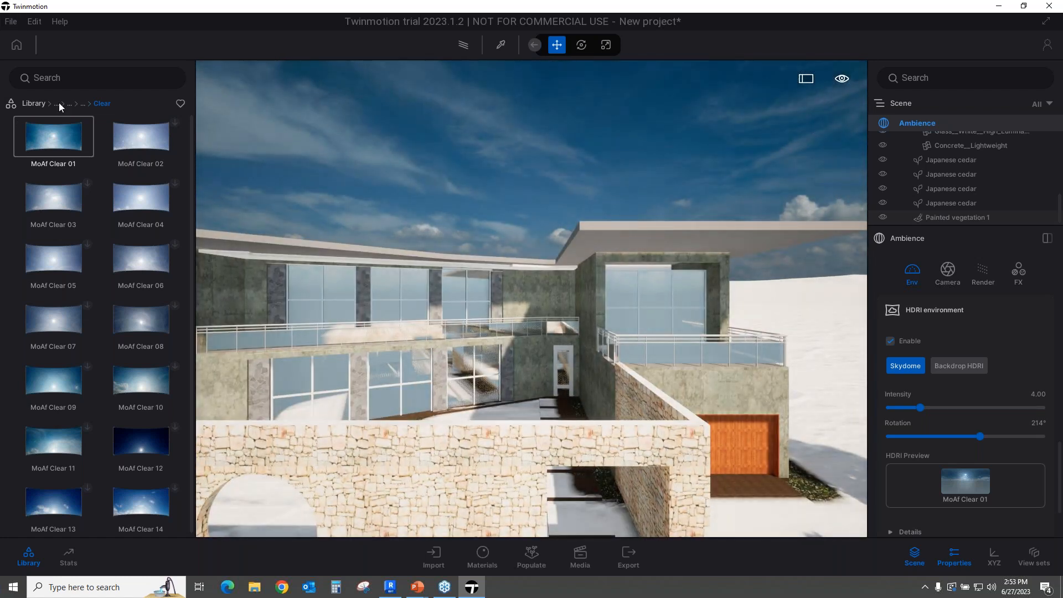
{"action": "left_click", "coordinate": [35, 104]}
{"action": "left_click", "coordinate": [52, 143]}
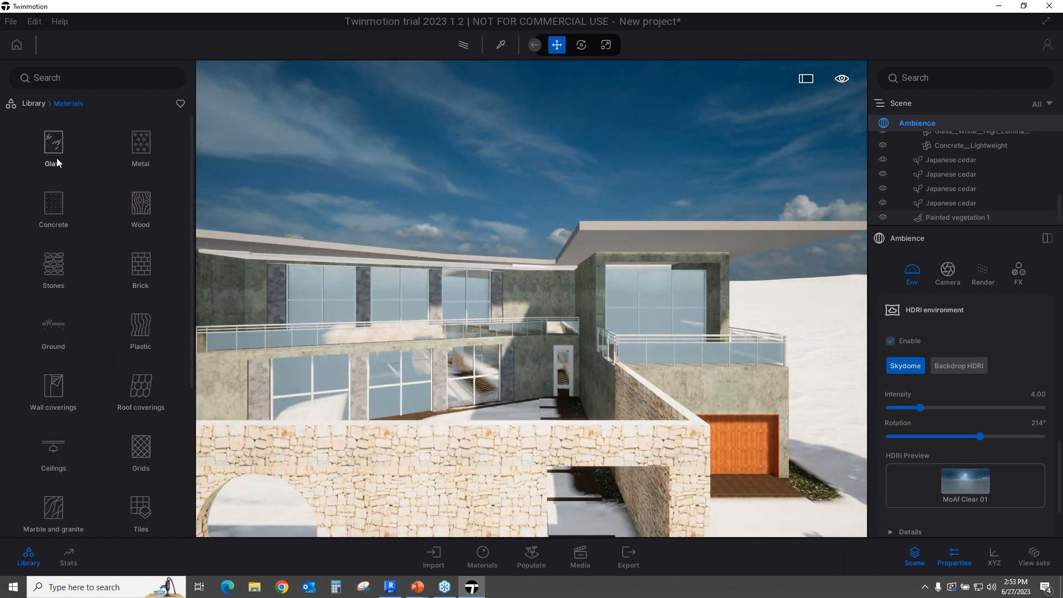
{"action": "left_click", "coordinate": [52, 143]}
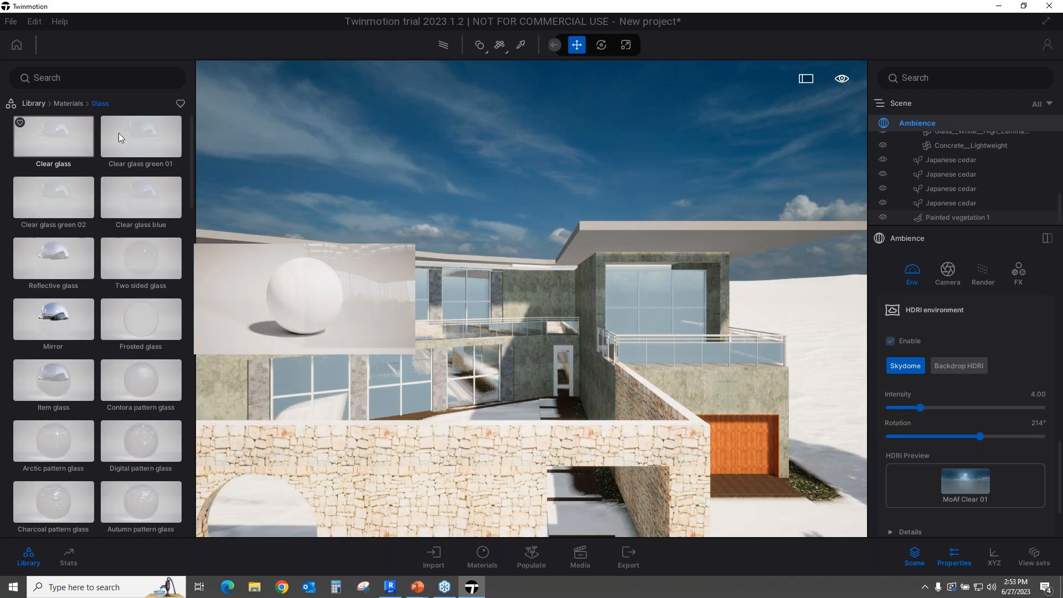
{"action": "left_click", "coordinate": [151, 145]}
{"action": "left_click_drag", "start_coordinate": [151, 145], "coordinate": [657, 299]}
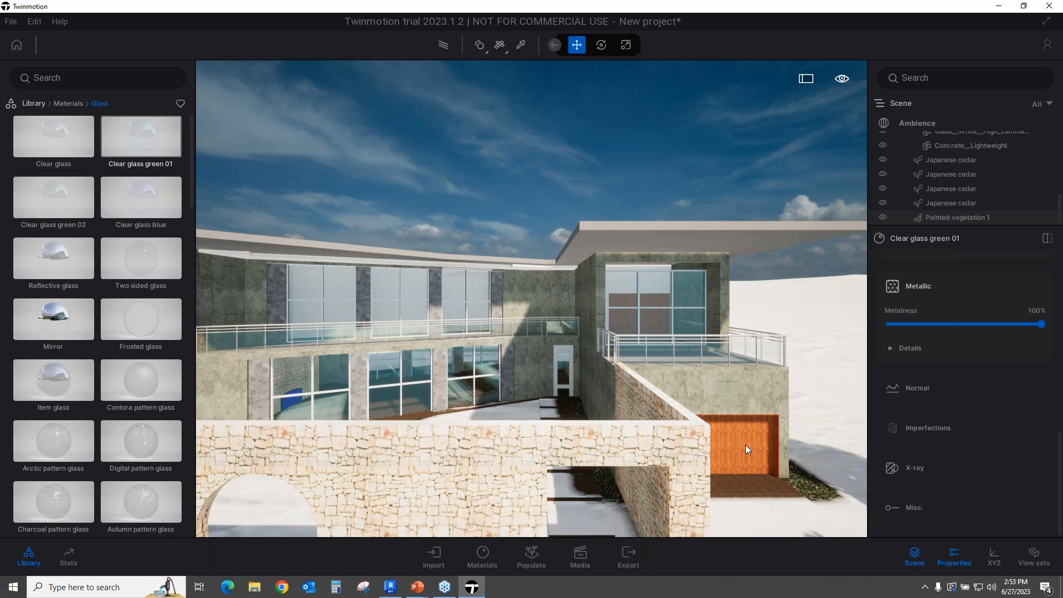
Step: Pick the Cherry material from the garage door and set its grunge to 32%
{"action": "scroll", "coordinate": [746, 447], "scroll_direction": "up", "scroll_amount": 3}
{"action": "middle_click_drag", "start_coordinate": [779, 441], "coordinate": [524, 365]}
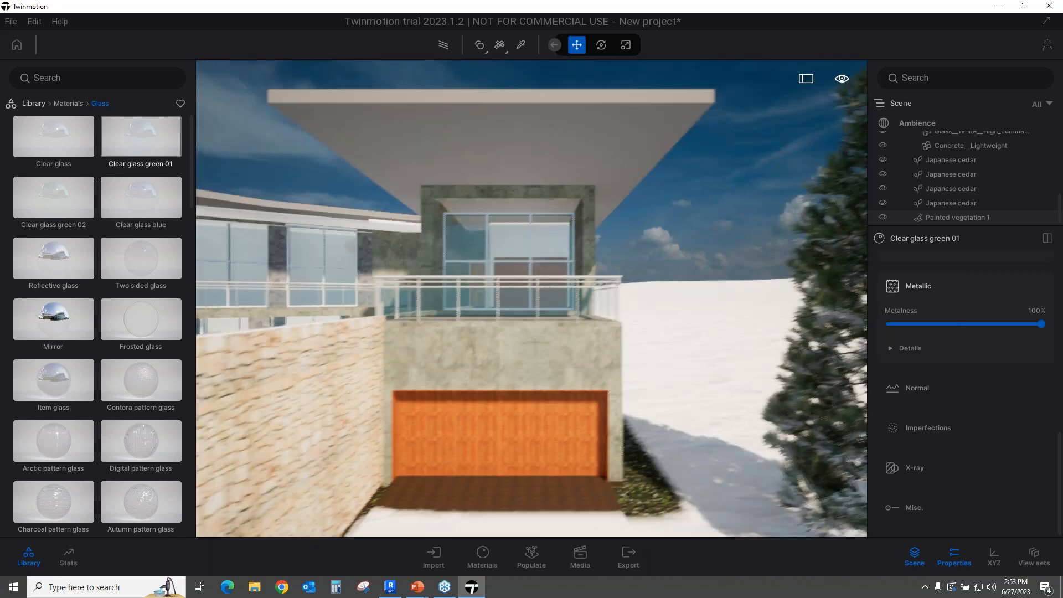
{"action": "scroll", "coordinate": [733, 473], "scroll_direction": "up", "scroll_amount": 3}
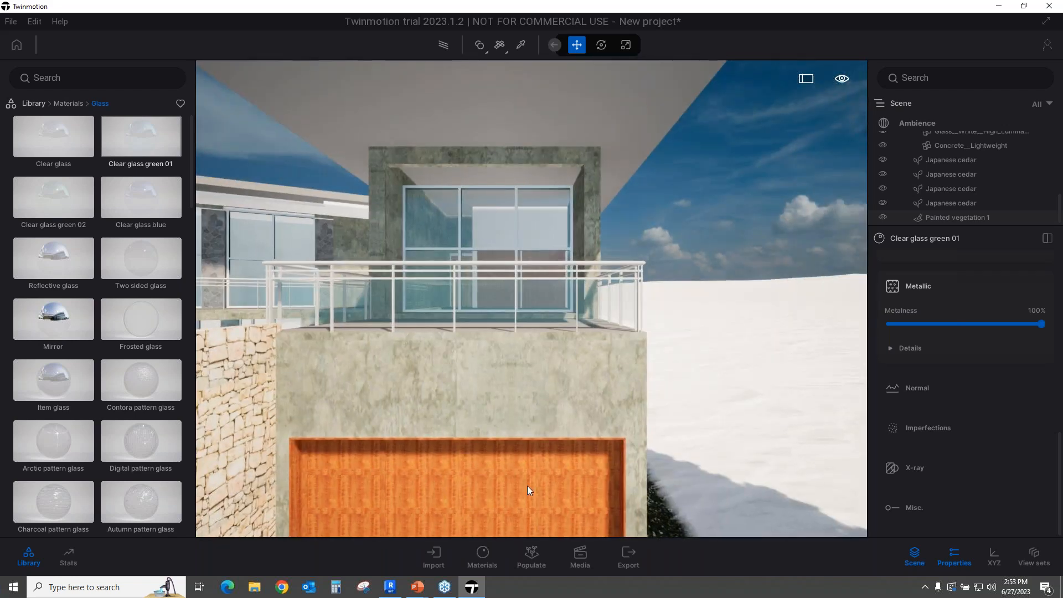
{"action": "scroll", "coordinate": [537, 384], "scroll_direction": "down", "scroll_amount": 3}
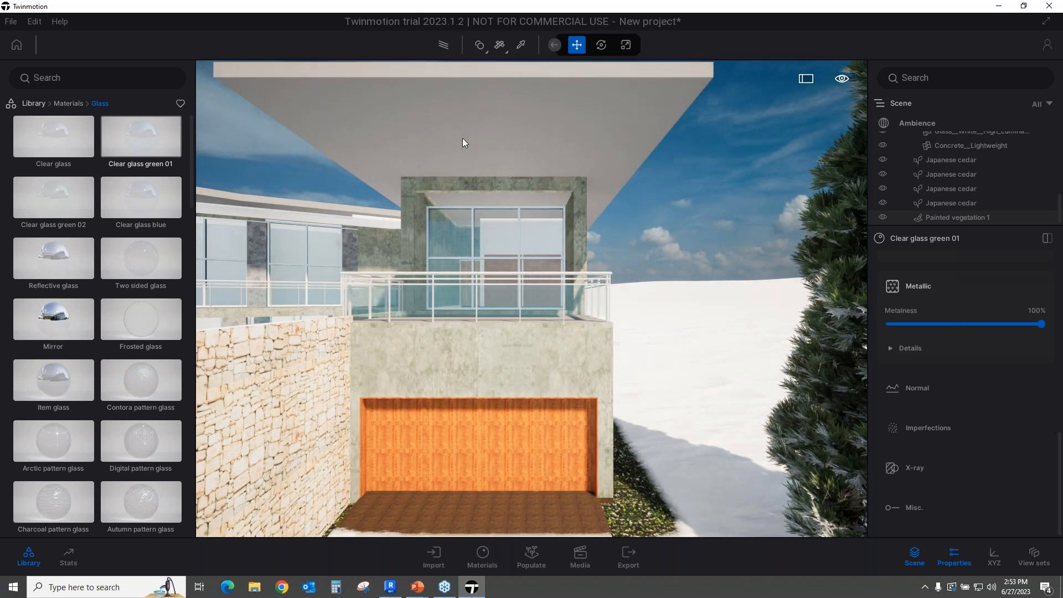
{"action": "left_click", "coordinate": [518, 47]}
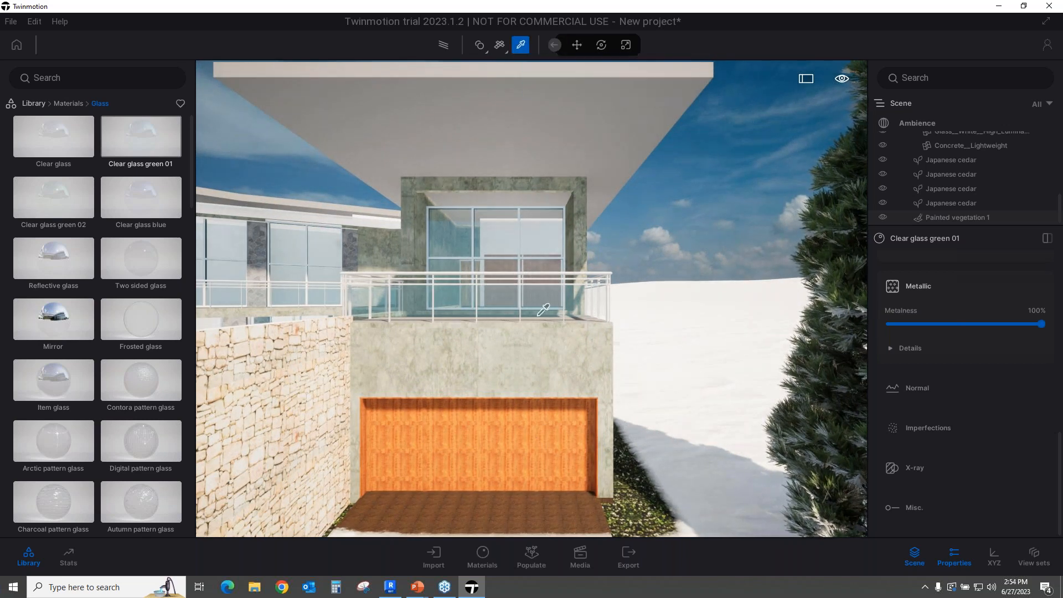
{"action": "left_click", "coordinate": [543, 446]}
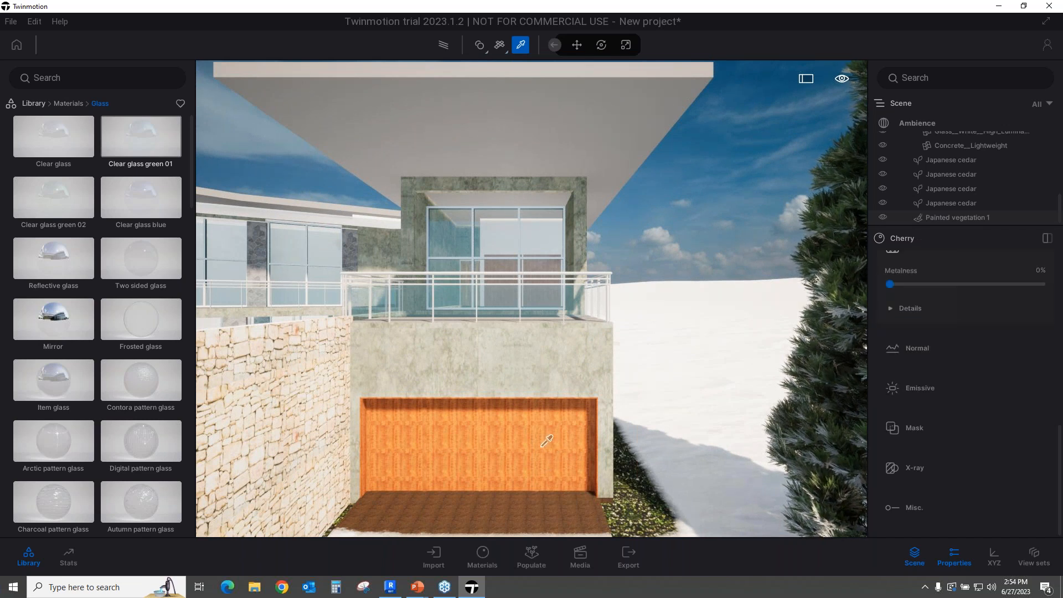
{"action": "scroll", "coordinate": [1025, 334], "scroll_direction": "up", "scroll_amount": 6}
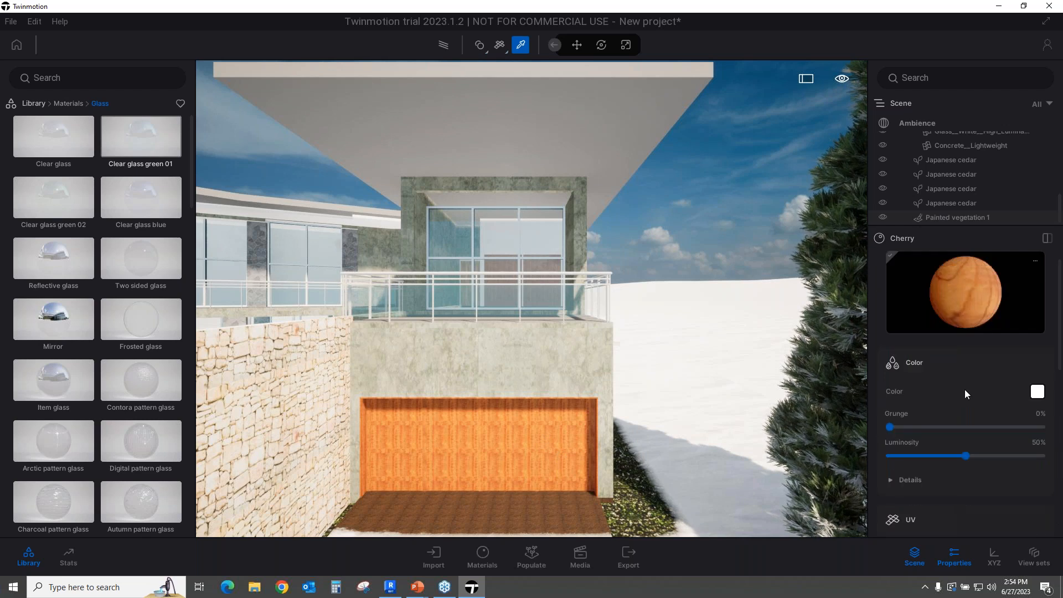
{"action": "left_click_drag", "start_coordinate": [896, 430], "coordinate": [945, 432]}
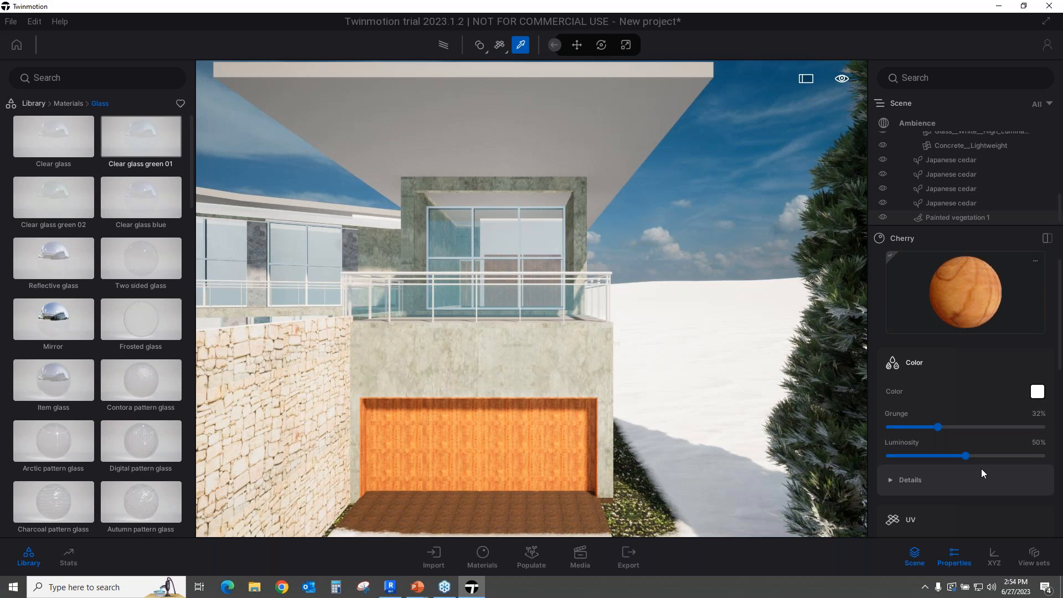
Step: Set the Cherry material's texture scale to 3.50 and its rotation to 18°
{"action": "scroll", "coordinate": [981, 468], "scroll_direction": "down", "scroll_amount": 2}
{"action": "scroll", "coordinate": [985, 470], "scroll_direction": "down", "scroll_amount": 1}
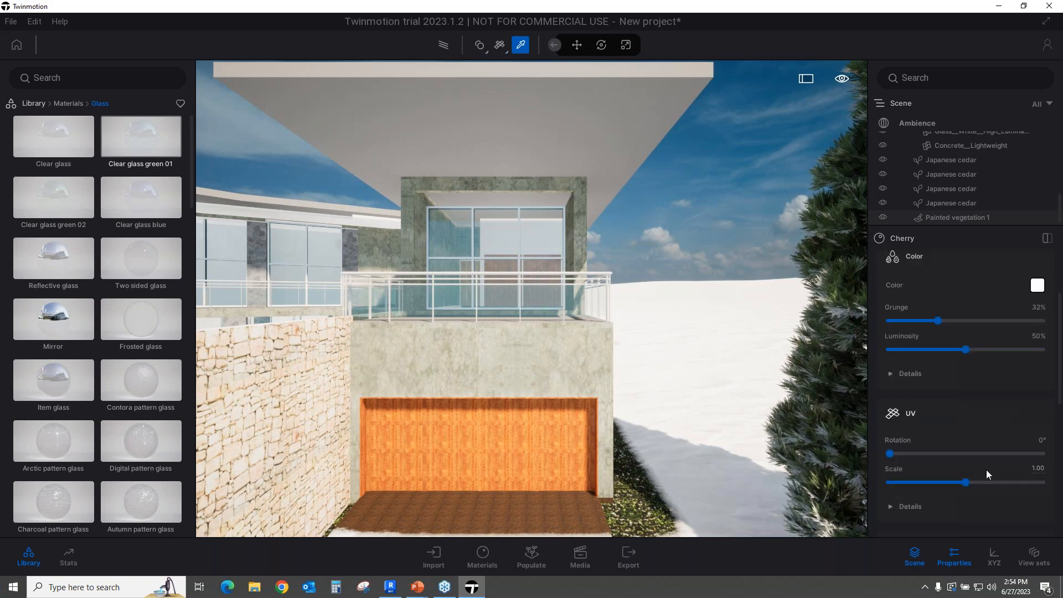
{"action": "mouse_move", "coordinate": [966, 482]}
{"action": "left_mouse_down"}
{"action": "mouse_move", "coordinate": [1006, 482]}
{"action": "mouse_move", "coordinate": [987, 483]}
{"action": "left_mouse_up"}
{"action": "mouse_move", "coordinate": [892, 454]}
{"action": "left_mouse_down"}
{"action": "mouse_move", "coordinate": [927, 455]}
{"action": "mouse_move", "coordinate": [922, 472]}
{"action": "mouse_move", "coordinate": [899, 473]}
{"action": "left_mouse_up"}
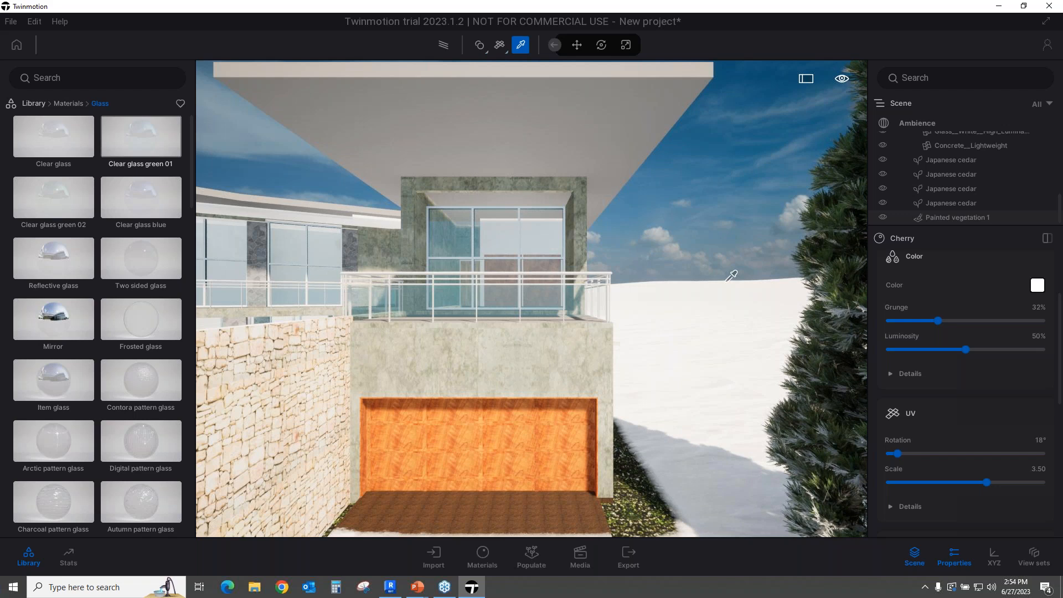
Step: Switch to the PowerPoint slideshow and advance to the Questions & Answers slide
{"action": "key", "text": "alt+Tab"}
{"action": "key", "text": "alt+Tab"}
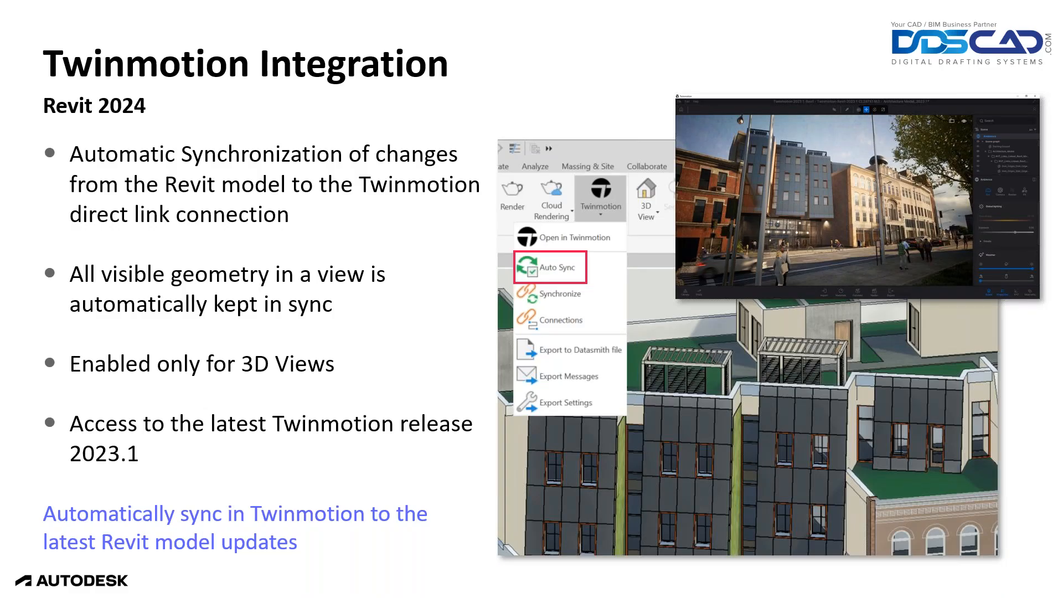
{"action": "key", "text": "Right"}
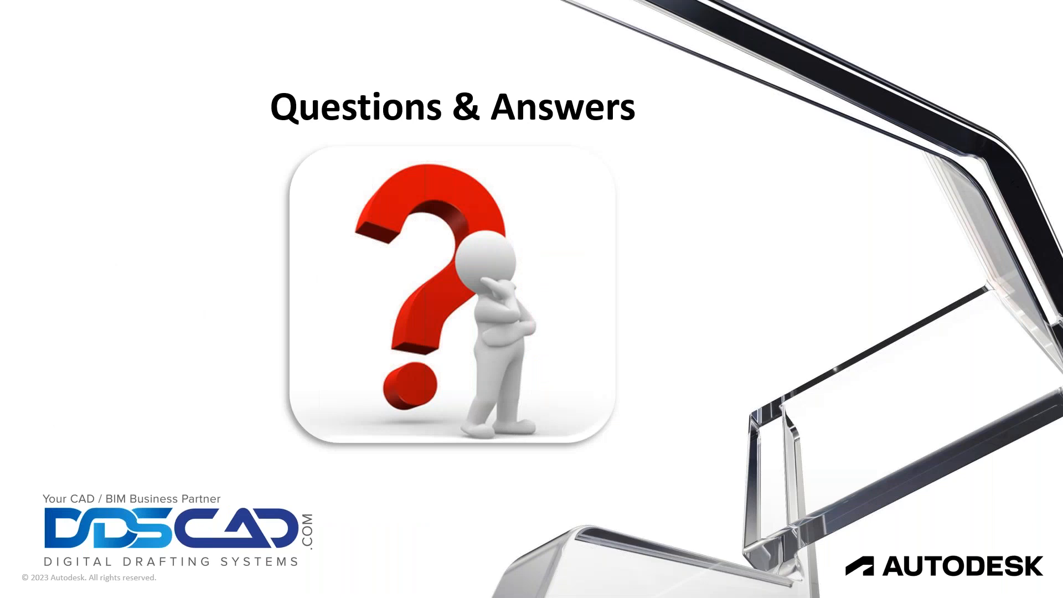
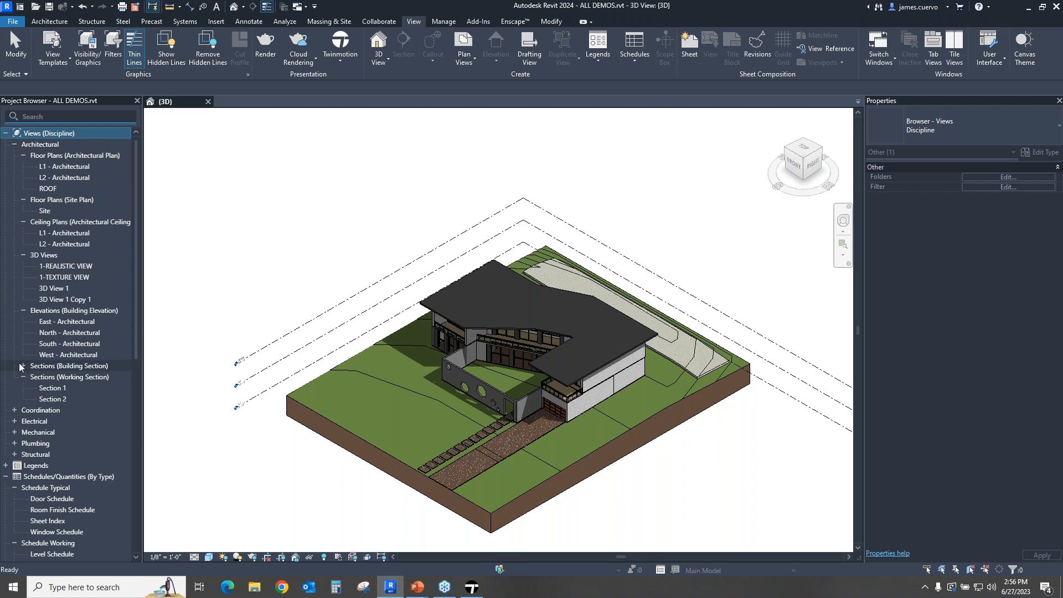
Step: Search the Revit project's views, sheets and families for "arc", and clear the search
{"action": "type", "text": "arc"}
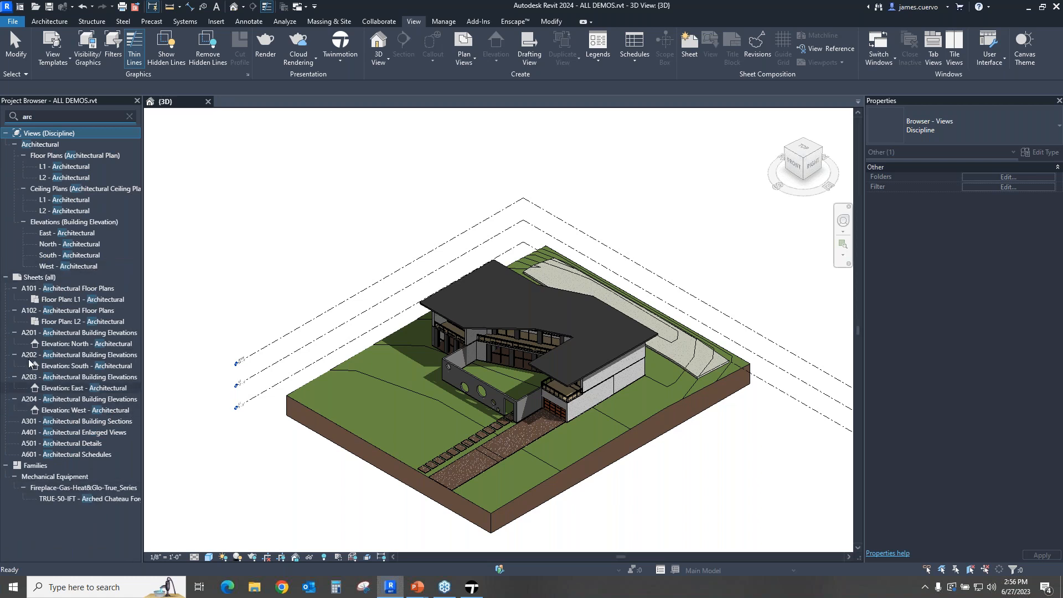
{"action": "key", "text": "BackSpace"}
{"action": "key", "text": "BackSpace"}
{"action": "key", "text": "BackSpace"}
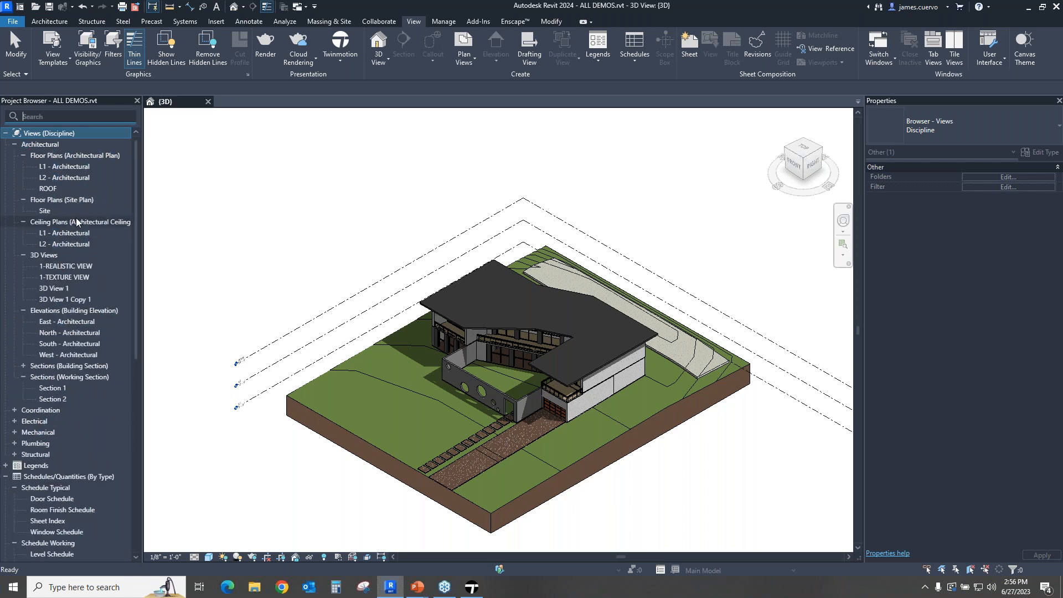
Step: Check the Building Section views in the project tree, search the project for "sec", and clear the search
{"action": "left_click", "coordinate": [23, 366]}
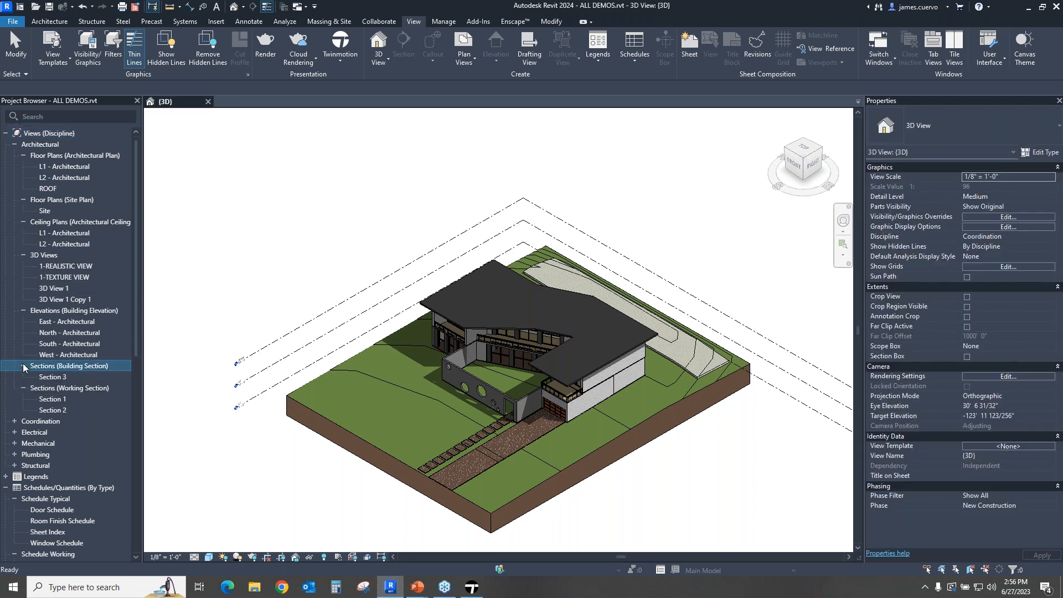
{"action": "left_click", "coordinate": [24, 367]}
{"action": "left_click", "coordinate": [54, 118]}
{"action": "type", "text": "sec"}
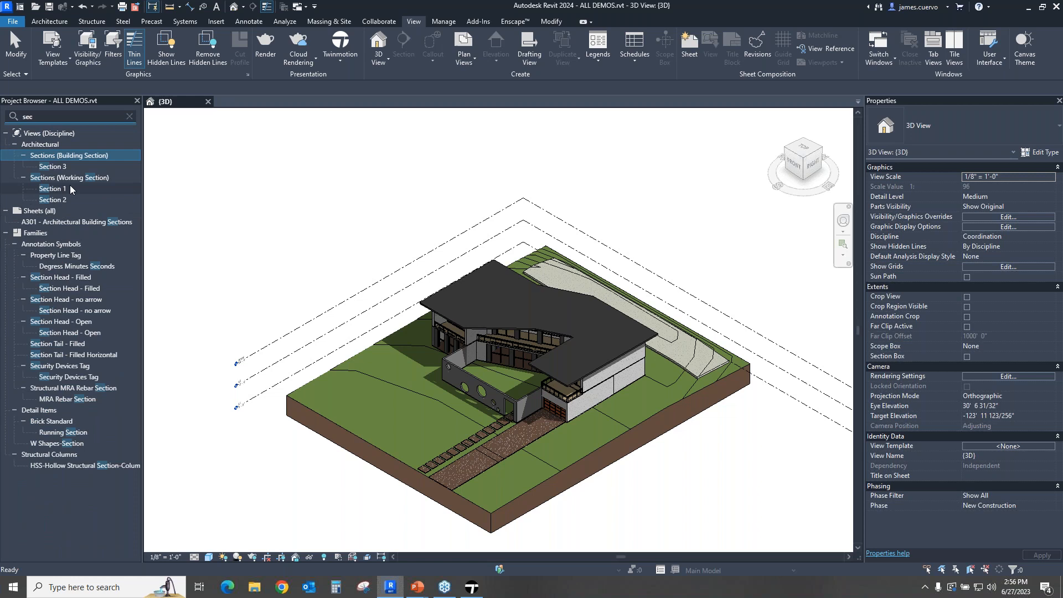
{"action": "key", "text": "BackSpace"}
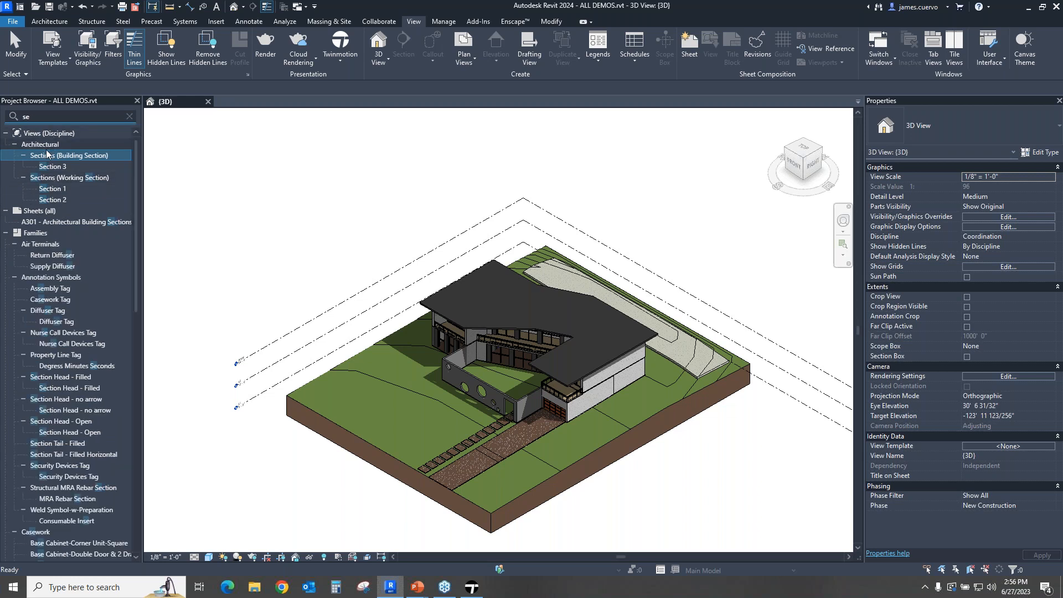
{"action": "key", "text": "BackSpace"}
{"action": "key", "text": "BackSpace"}
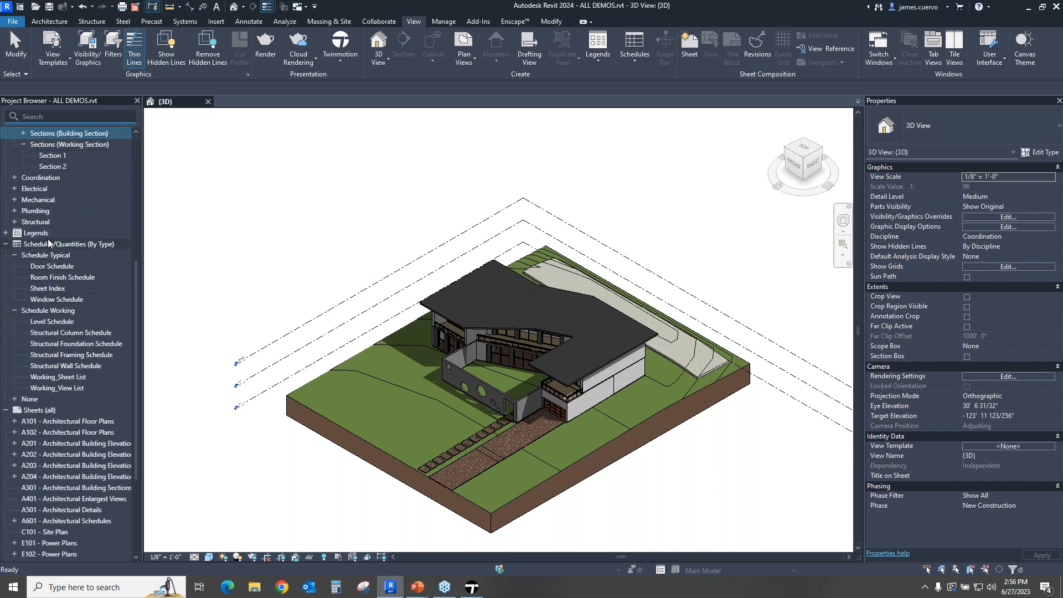
Step: Open the Room Finish Schedule from the Schedule Typical group
{"action": "scroll", "coordinate": [33, 249], "scroll_direction": "up", "scroll_amount": 3}
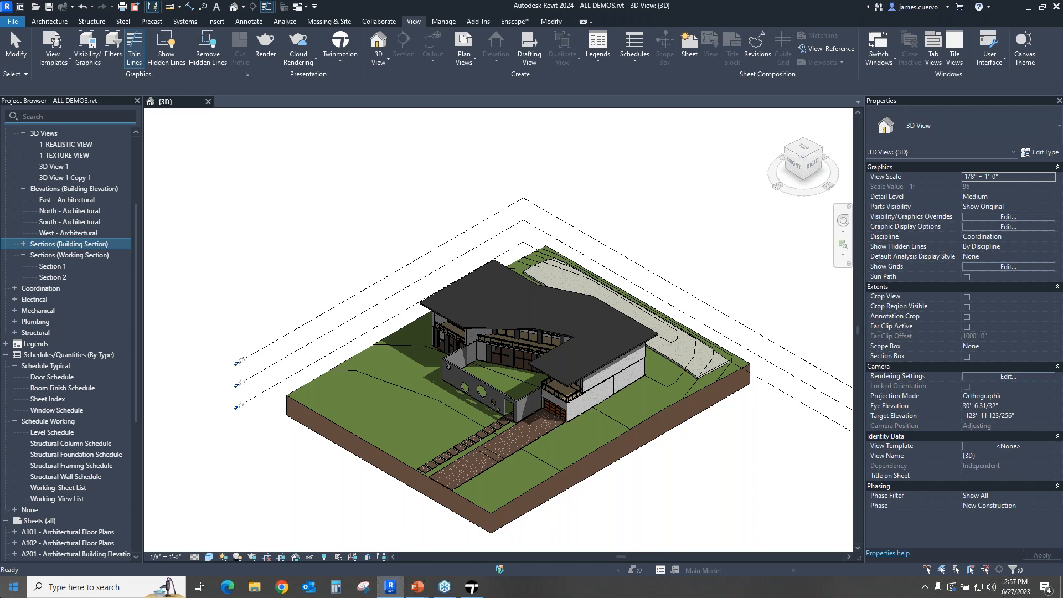
{"action": "scroll", "coordinate": [63, 177], "scroll_direction": "up", "scroll_amount": 2}
{"action": "scroll", "coordinate": [62, 177], "scroll_direction": "down", "scroll_amount": 2}
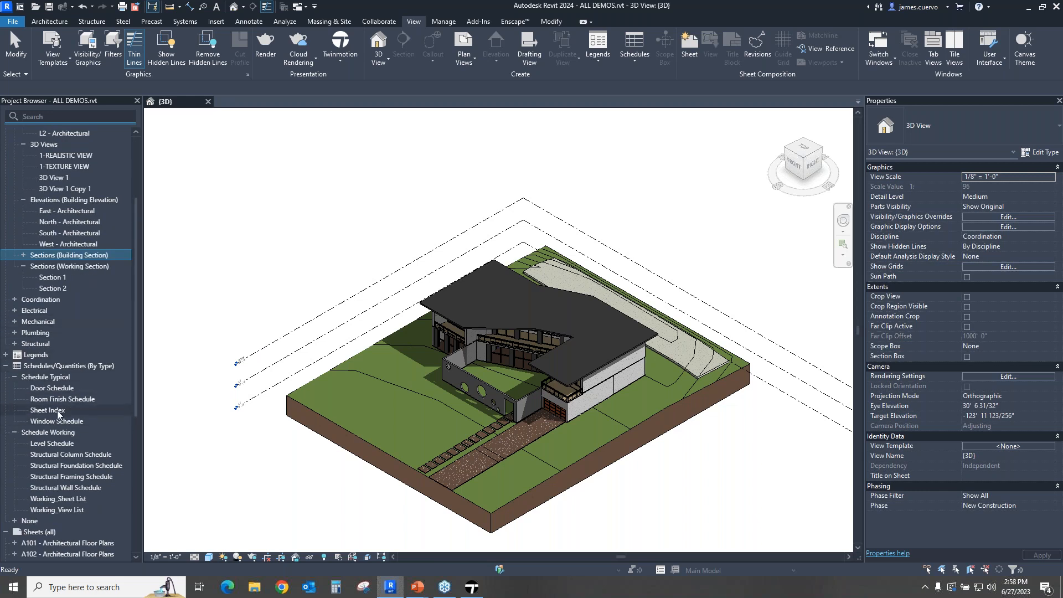
{"action": "left_click", "coordinate": [58, 399]}
{"action": "double_click", "coordinate": [71, 398]}
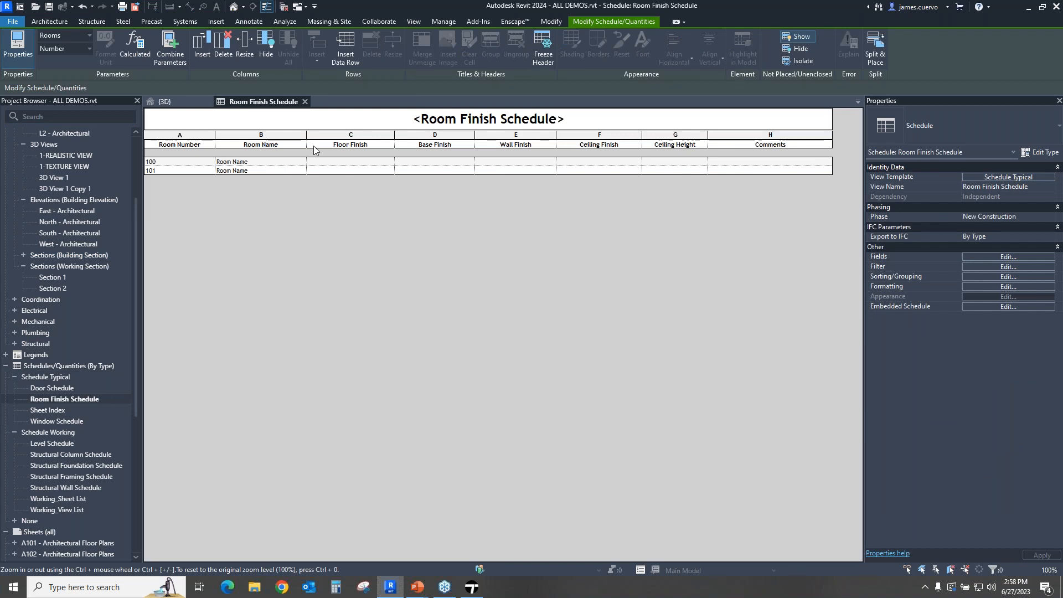
Step: Examine the Room Name and Floor Finish columns of the Room Finish Schedule, including their headers and cells
{"action": "left_click", "coordinate": [270, 167]}
{"action": "left_click_drag", "start_coordinate": [270, 165], "coordinate": [264, 155]}
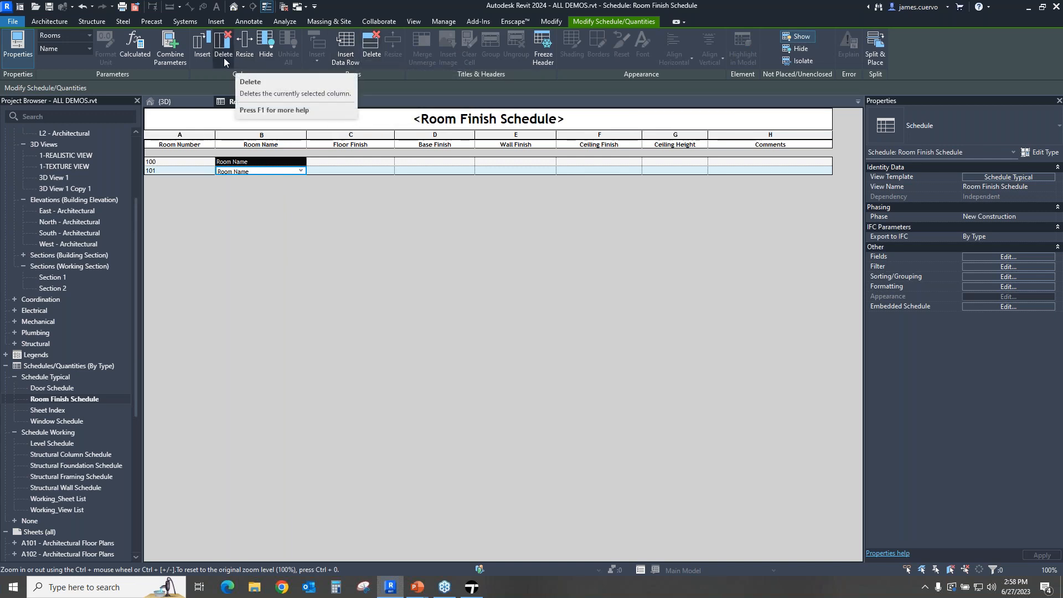
{"action": "left_click", "coordinate": [342, 146]}
{"action": "left_click", "coordinate": [280, 145]}
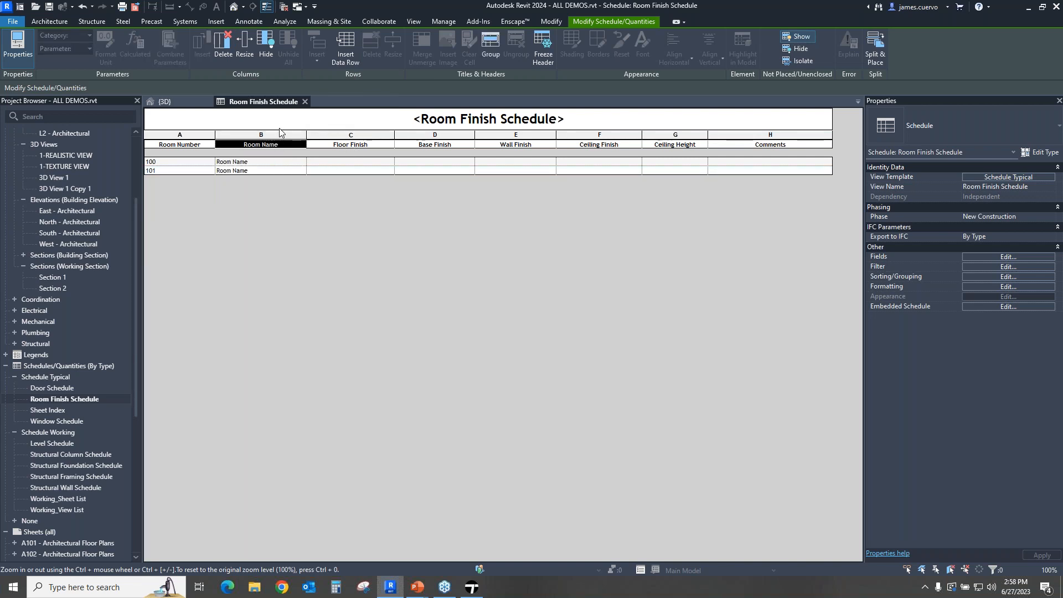
{"action": "left_click", "coordinate": [339, 149]}
{"action": "left_click_drag", "start_coordinate": [337, 147], "coordinate": [318, 147]}
{"action": "left_click", "coordinate": [317, 147]}
{"action": "double_click", "coordinate": [319, 147]}
{"action": "double_click", "coordinate": [322, 146]}
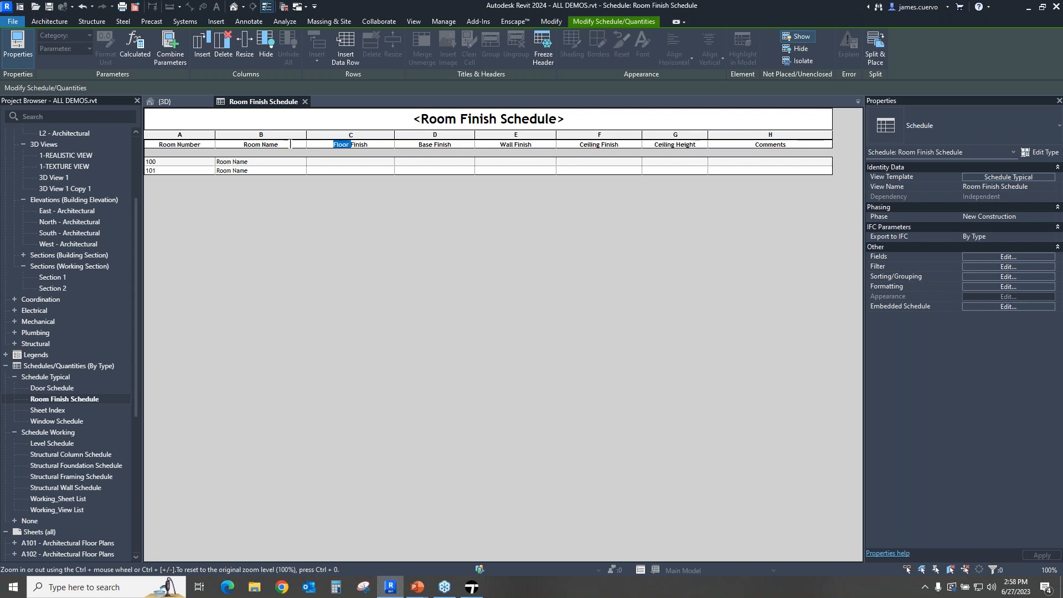
{"action": "left_click", "coordinate": [323, 173]}
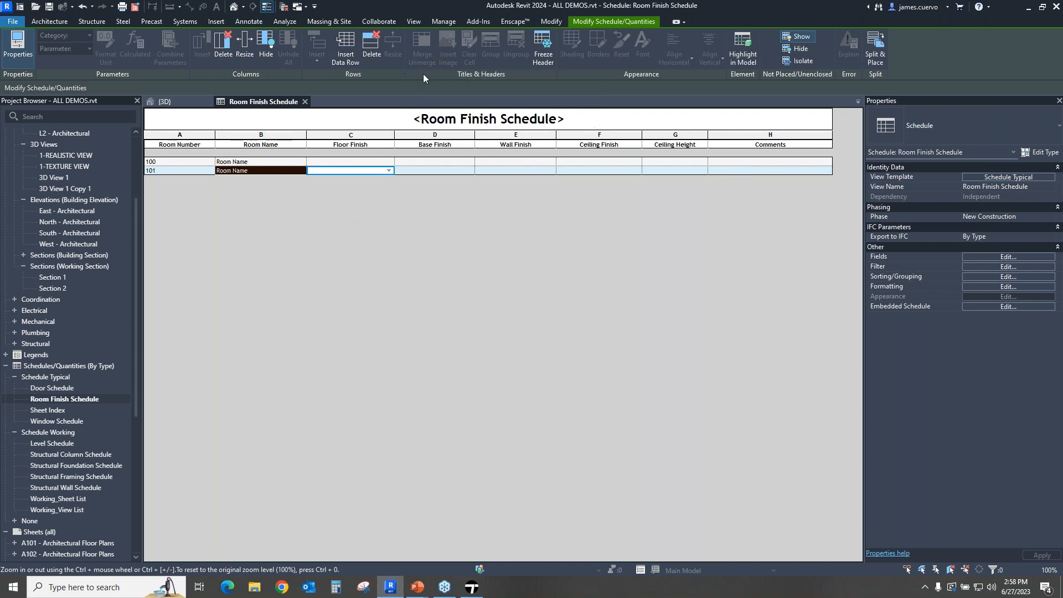
{"action": "left_click", "coordinate": [350, 145]}
{"action": "left_click_drag", "start_coordinate": [349, 145], "coordinate": [322, 144]}
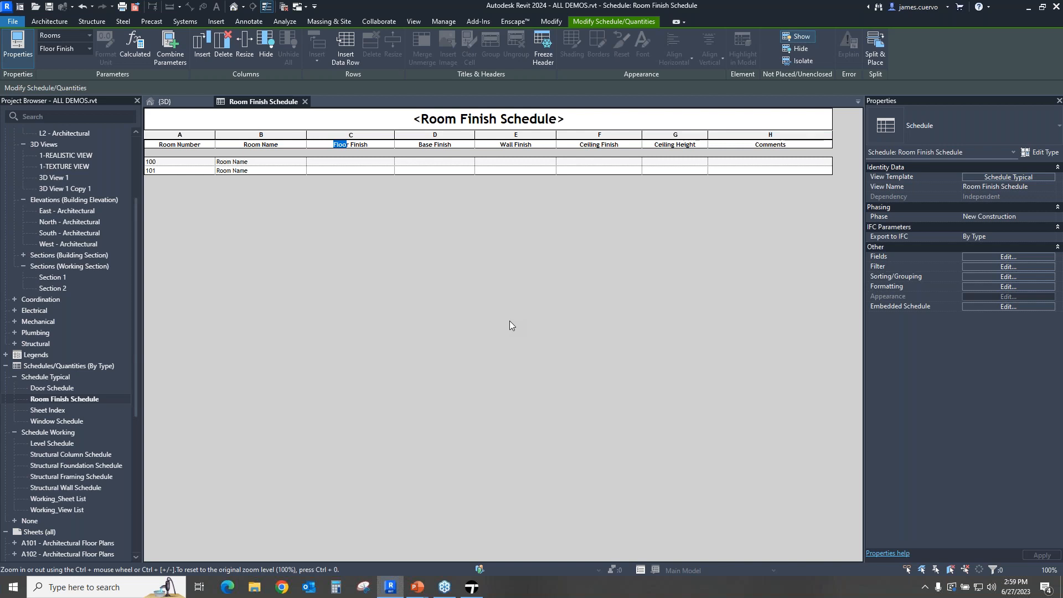
Step: Return to the {3D} view and open the layer structure of the Grassland - 16" toposolid type
{"action": "left_click", "coordinate": [188, 103]}
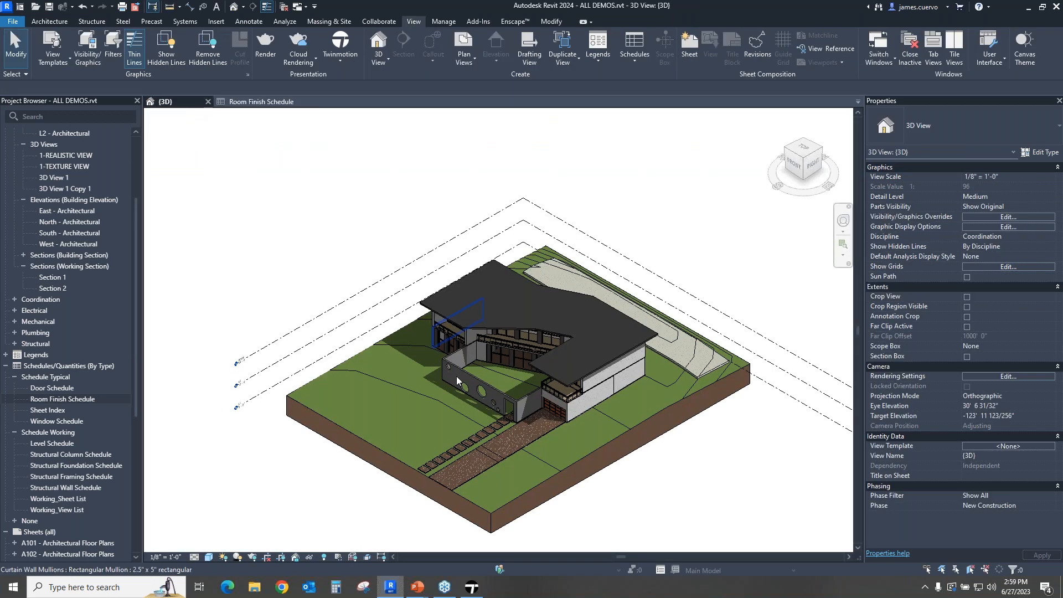
{"action": "left_click", "coordinate": [564, 465]}
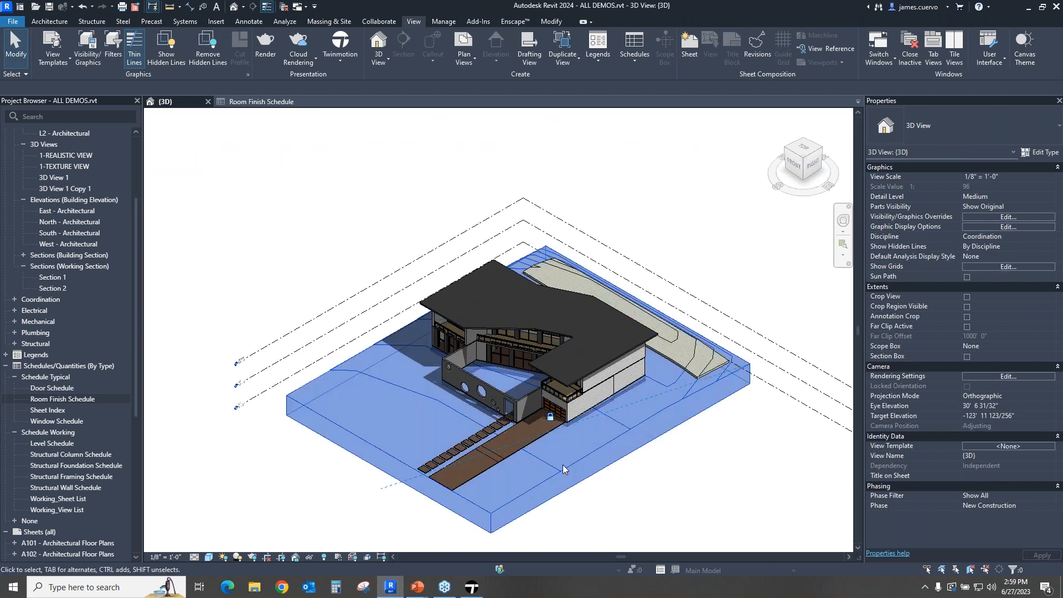
{"action": "left_click", "coordinate": [1045, 153]}
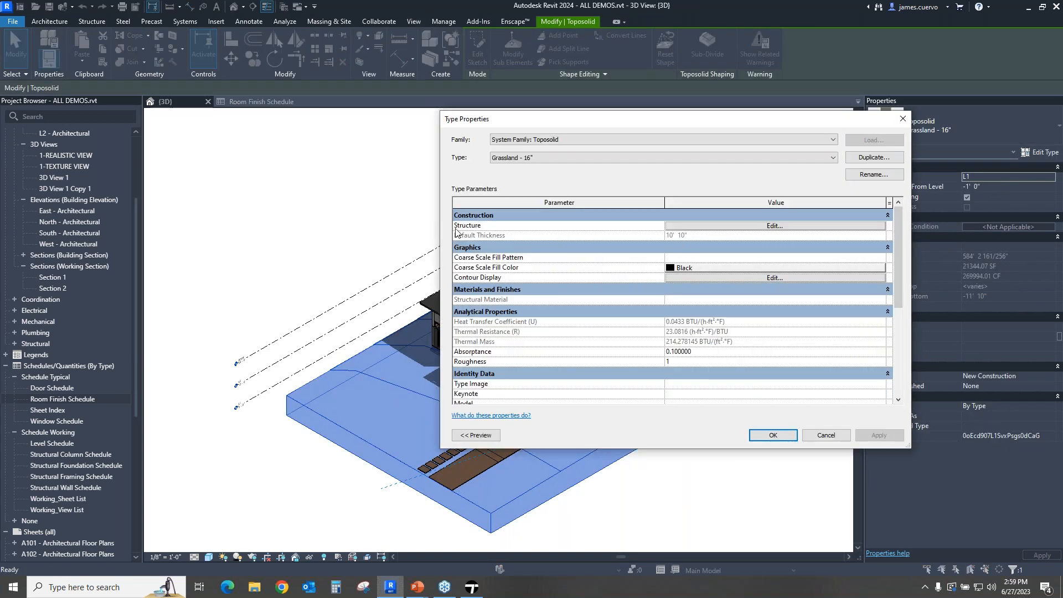
{"action": "left_click", "coordinate": [705, 227]}
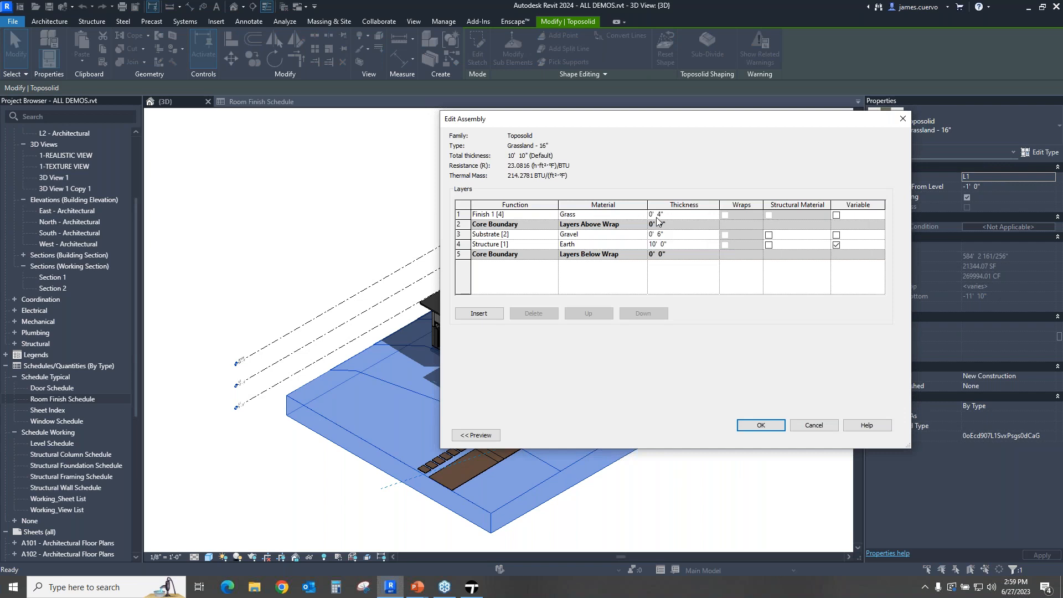
Step: Review the identity and graphics settings of the Grass finish layer's material, and close everything without changes
{"action": "left_click", "coordinate": [643, 215]}
{"action": "left_click", "coordinate": [643, 215]}
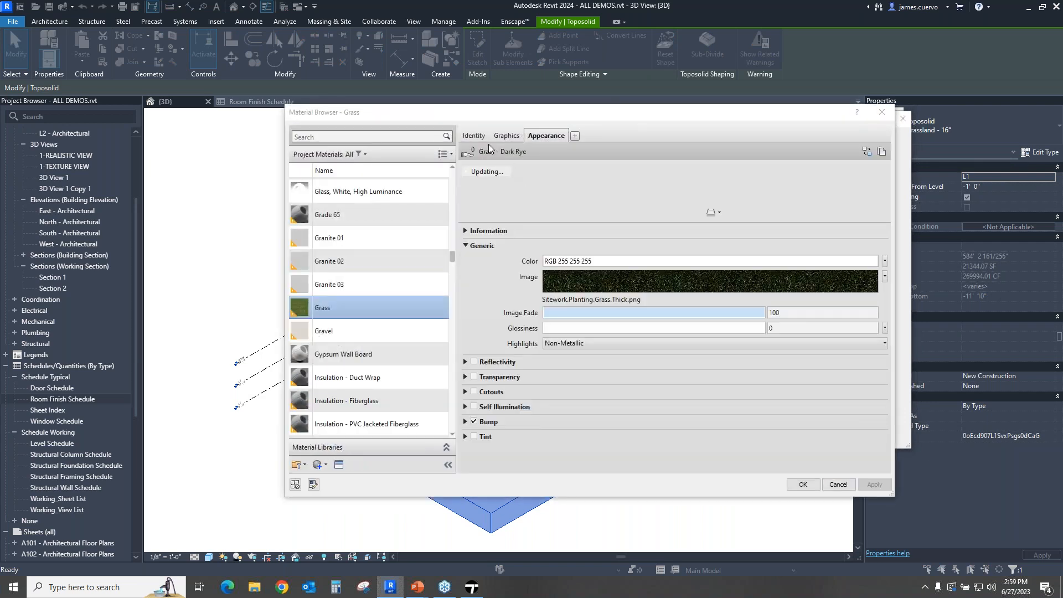
{"action": "left_click", "coordinate": [480, 139]}
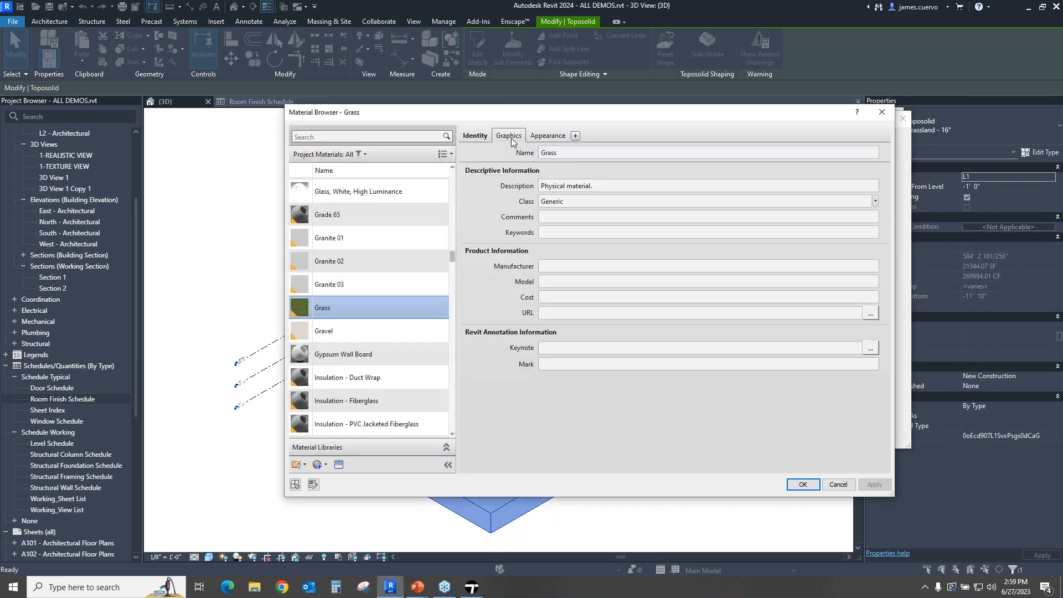
{"action": "left_click", "coordinate": [508, 138]}
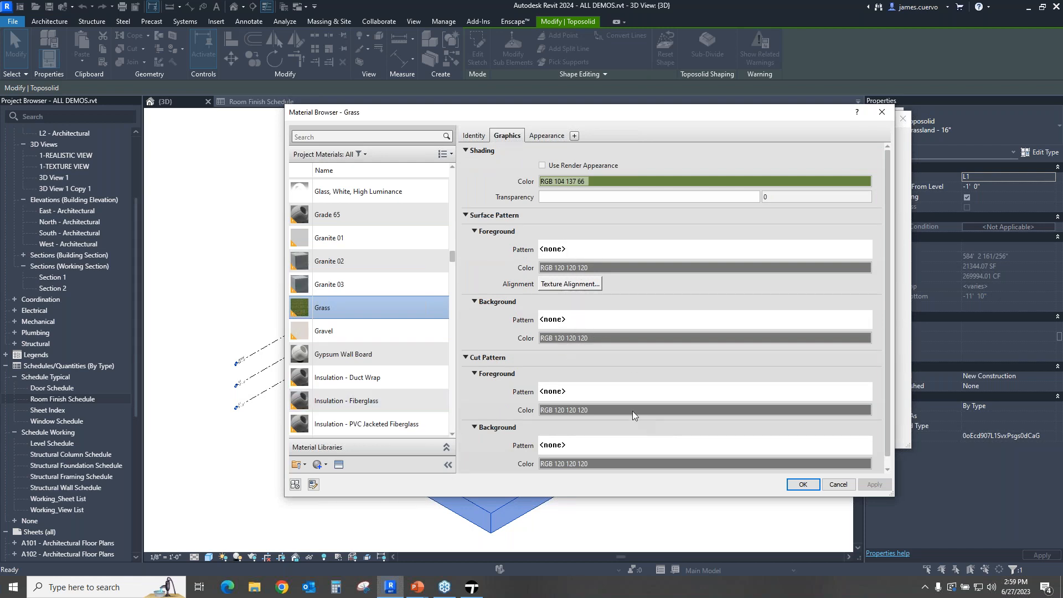
{"action": "left_click", "coordinate": [836, 490]}
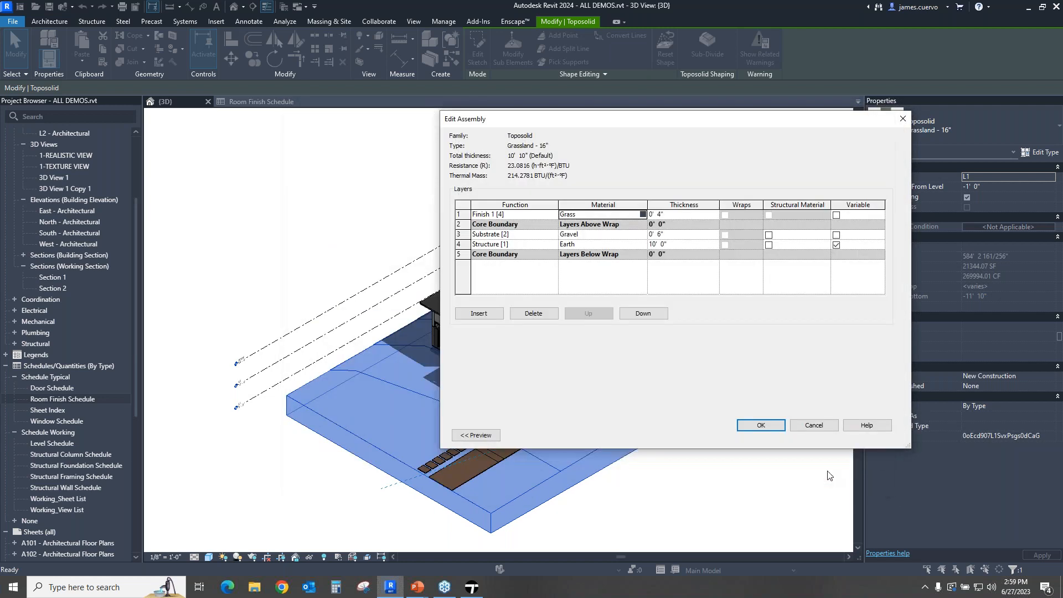
{"action": "left_click", "coordinate": [824, 433]}
{"action": "left_click", "coordinate": [824, 435]}
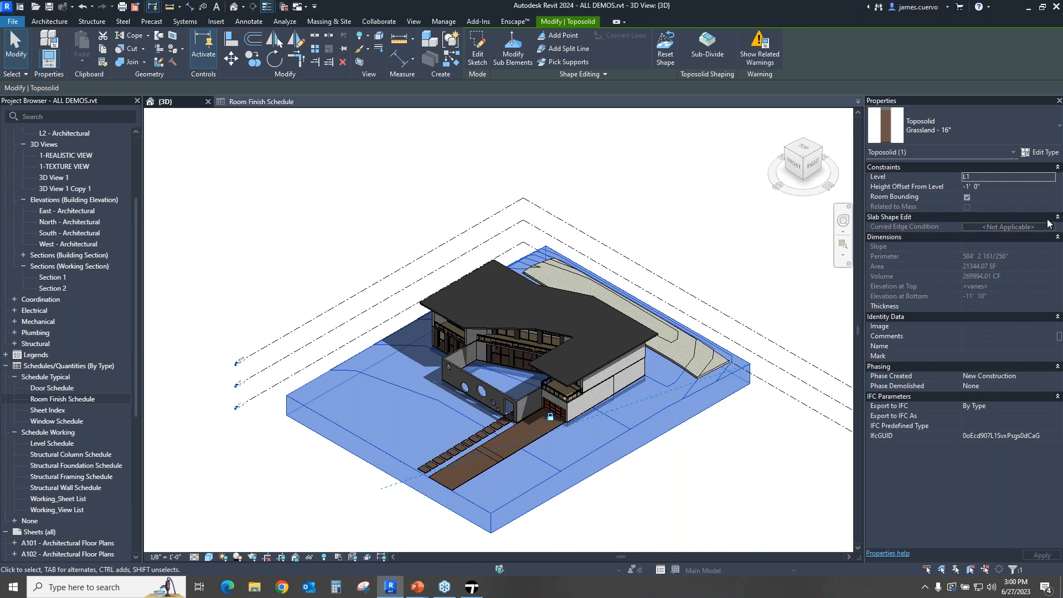
Step: Try inserting an extra layer in the Grassland - 16" toposolid structure, delete it, and cancel the type edit
{"action": "left_click", "coordinate": [1037, 153]}
{"action": "left_click", "coordinate": [771, 227]}
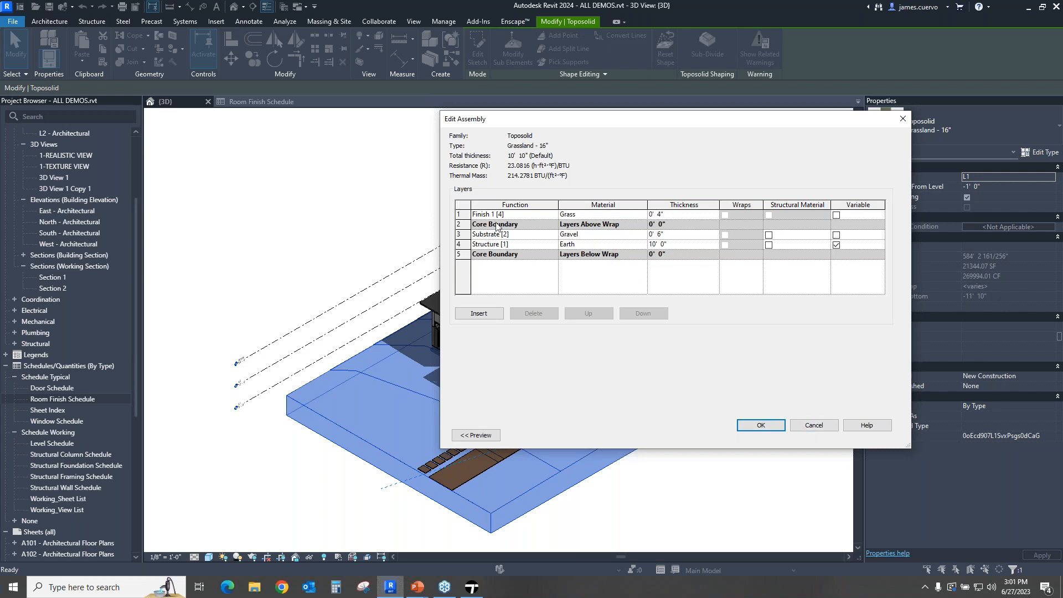
{"action": "left_click", "coordinate": [482, 314]}
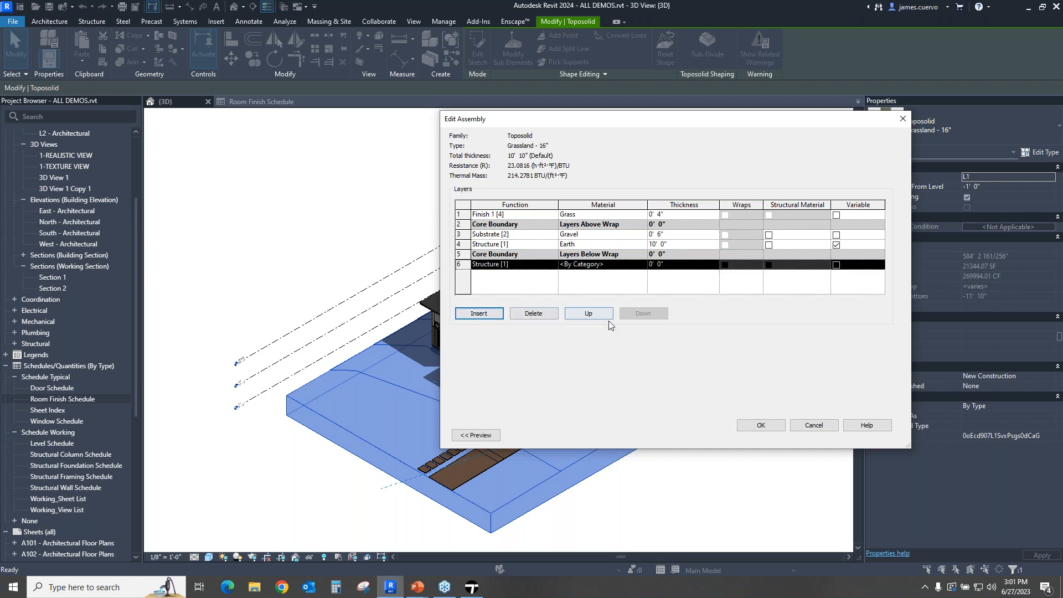
{"action": "left_click", "coordinate": [535, 314]}
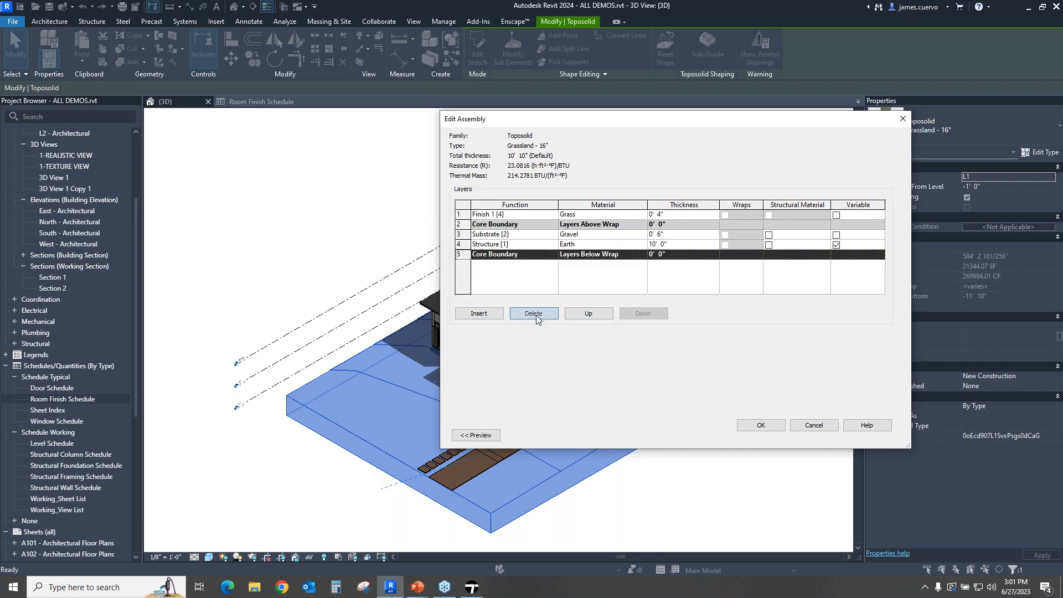
{"action": "left_click", "coordinate": [818, 427]}
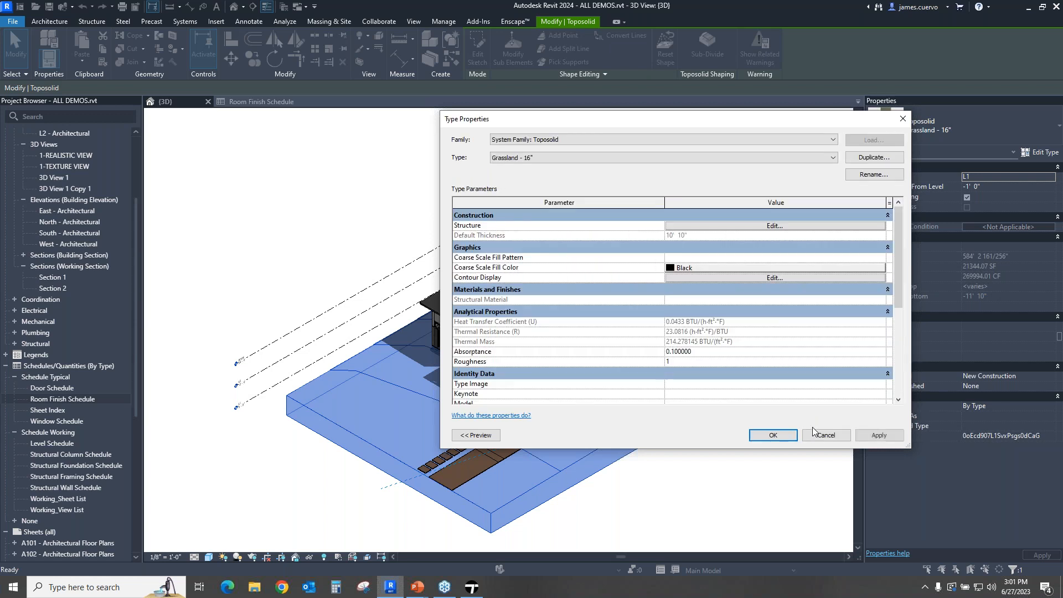
{"action": "left_click", "coordinate": [821, 437]}
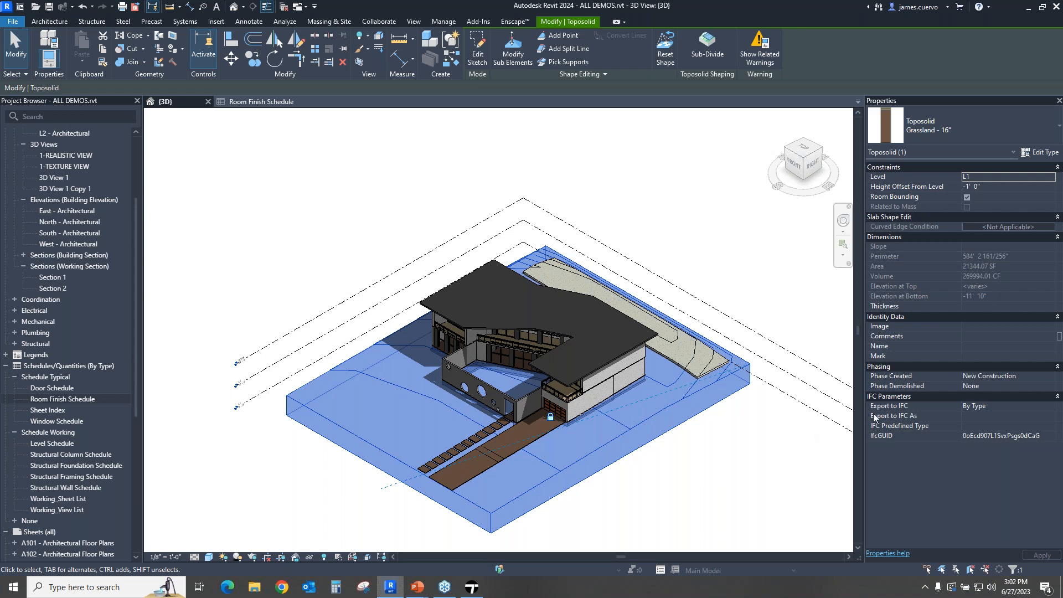
Step: Switch to Twinmotion and view the snow-covered house and cedar trees from farther back
{"action": "left_click", "coordinate": [476, 588]}
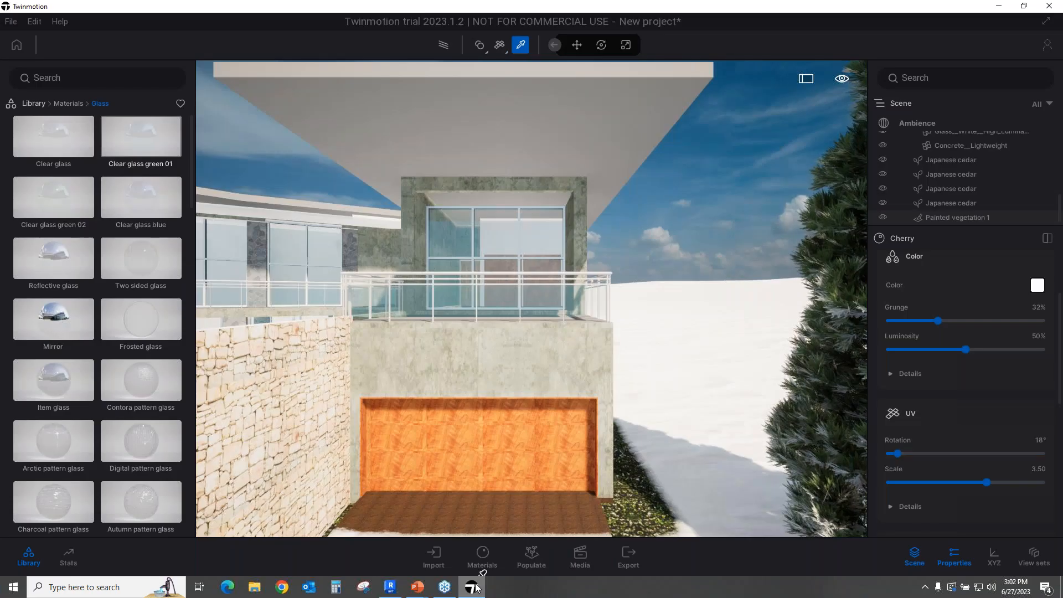
{"action": "scroll", "coordinate": [751, 370], "scroll_direction": "down", "scroll_amount": 5}
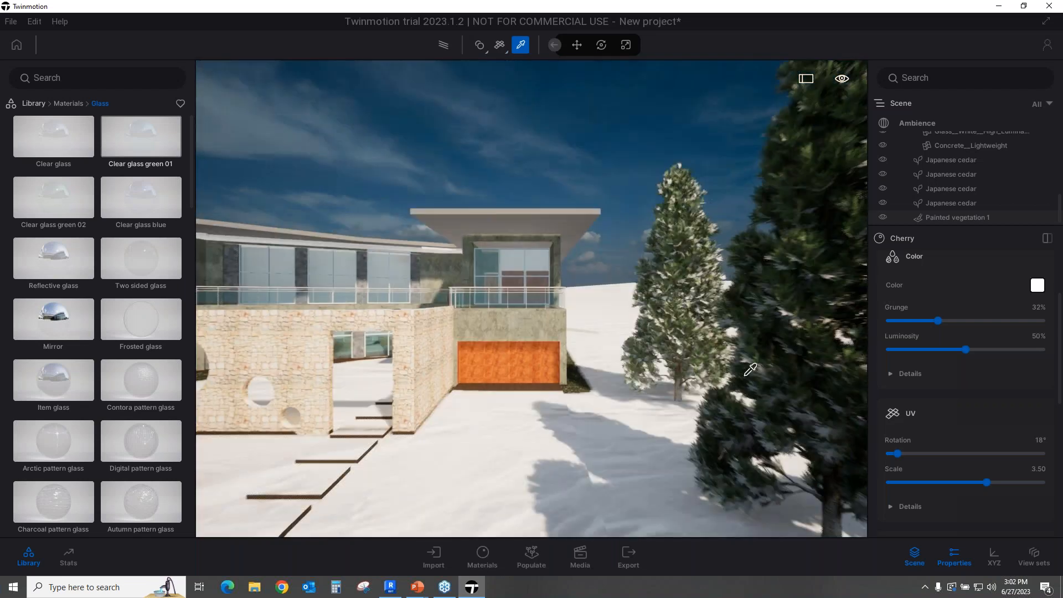
{"action": "scroll", "coordinate": [751, 370], "scroll_direction": "down", "scroll_amount": 3}
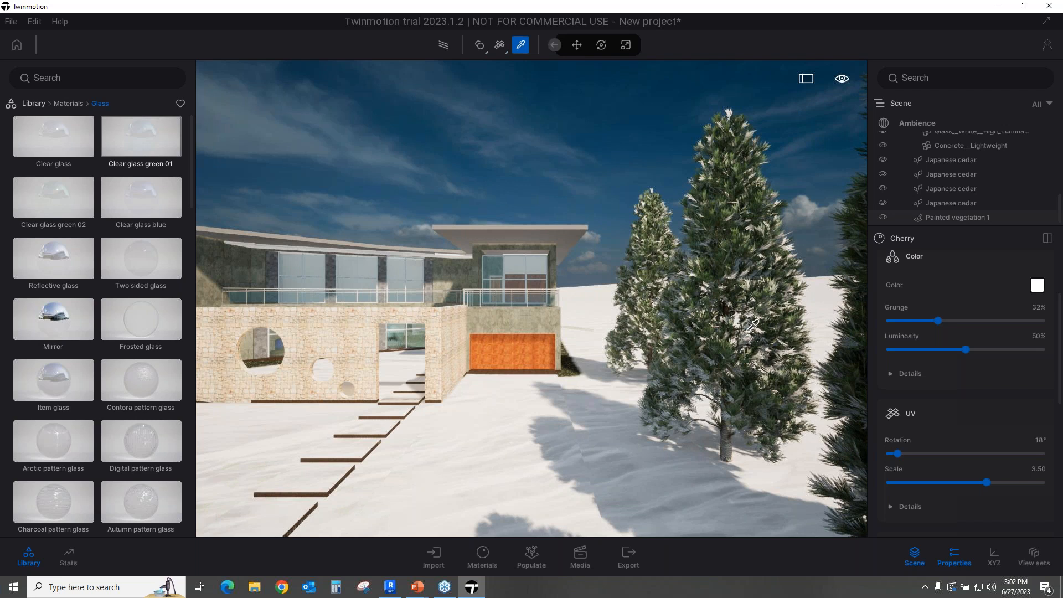
{"action": "scroll", "coordinate": [752, 326], "scroll_direction": "up", "scroll_amount": 4}
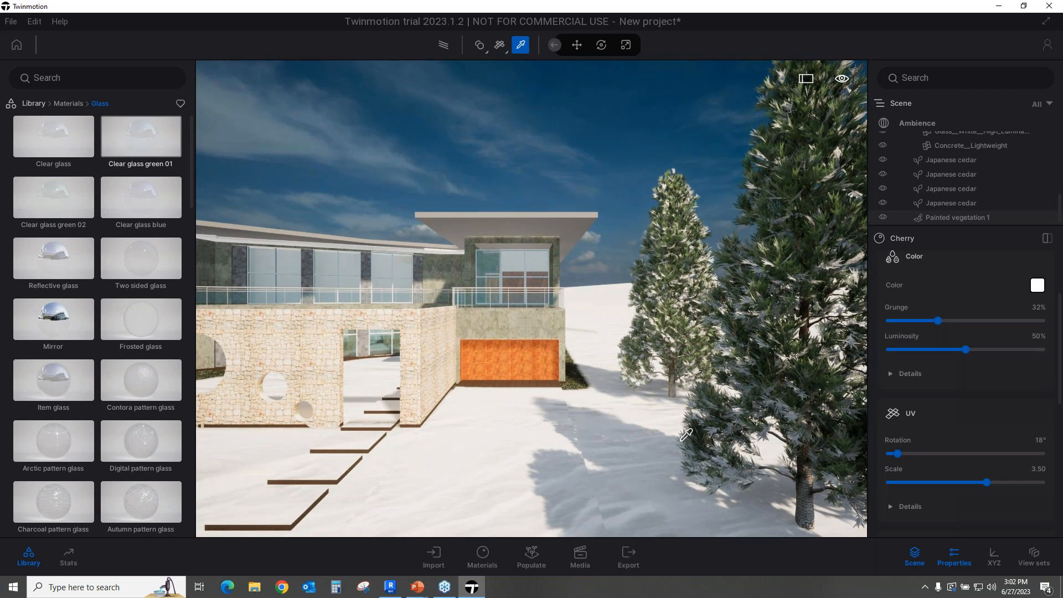
Step: Select the lightweight concrete toposolid sub-division in Revit, and inspect the house and surrounding ground from above in Twinmotion
{"action": "left_click", "coordinate": [390, 587]}
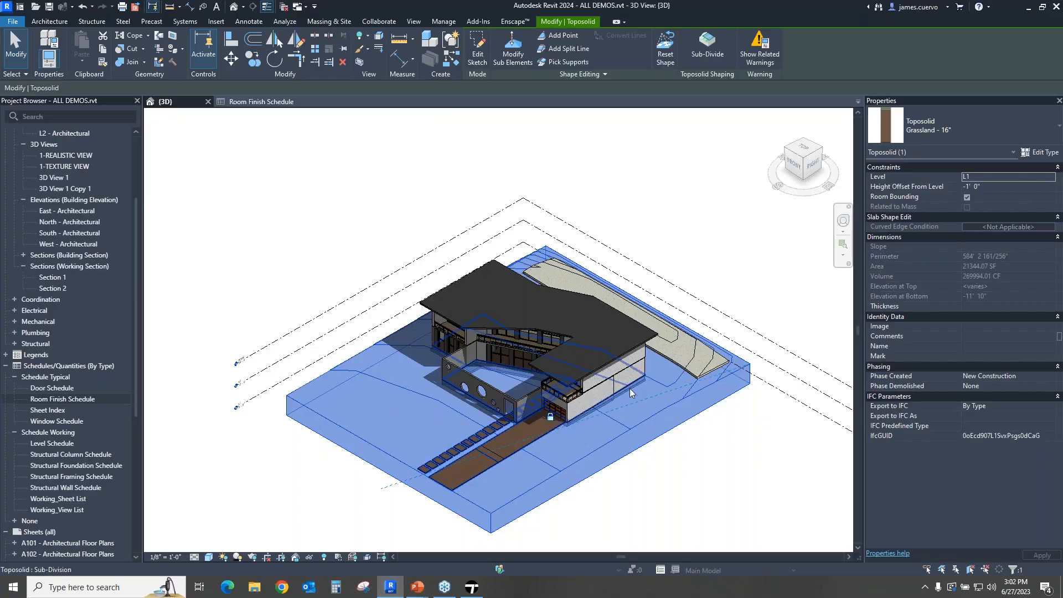
{"action": "left_click", "coordinate": [687, 366]}
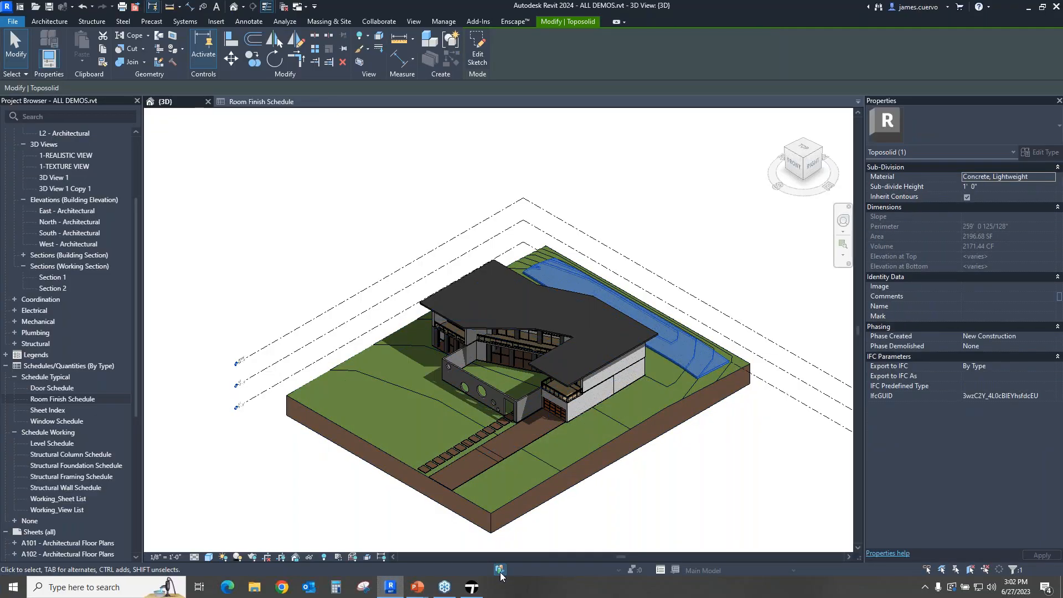
{"action": "left_click", "coordinate": [474, 586]}
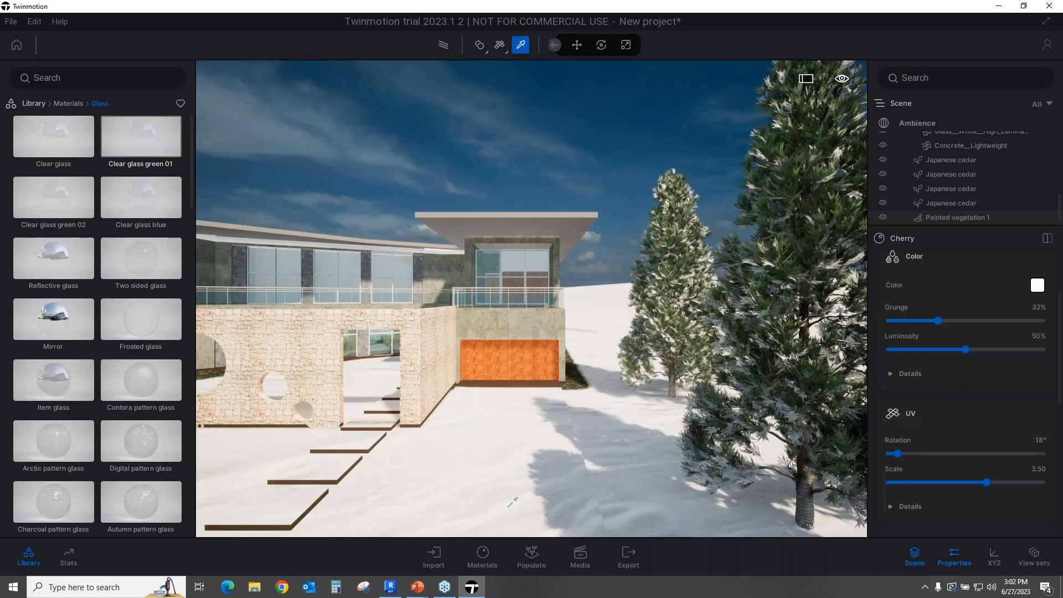
{"action": "right_click_drag", "start_coordinate": [654, 225], "coordinate": [631, 265]}
{"action": "scroll", "coordinate": [654, 225], "scroll_direction": "down", "scroll_amount": 10}
{"action": "middle_click_drag", "start_coordinate": [655, 225], "coordinate": [509, 400]}
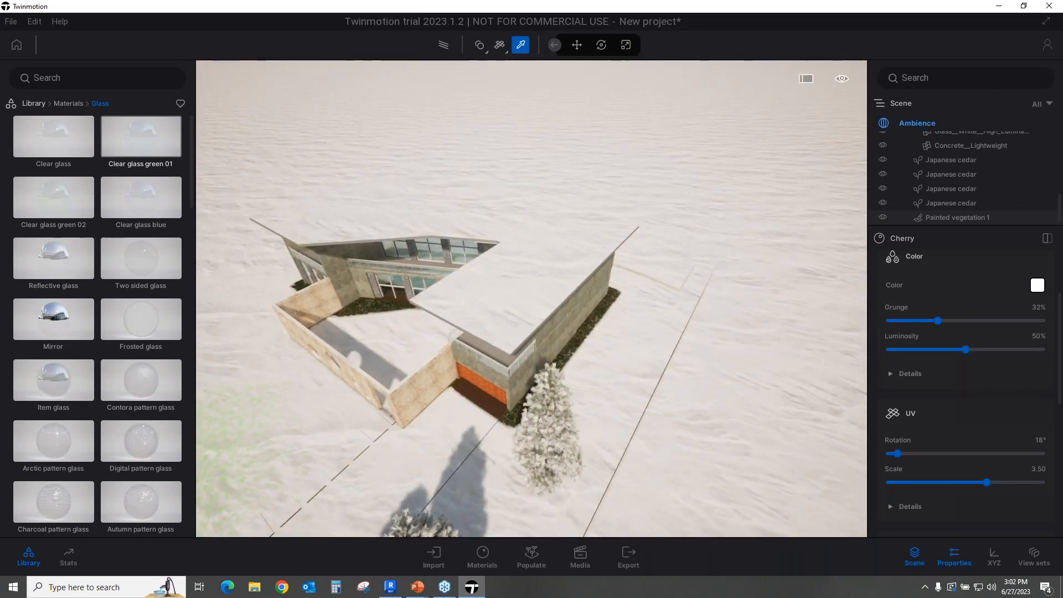
{"action": "scroll", "coordinate": [683, 285], "scroll_direction": "up", "scroll_amount": 4}
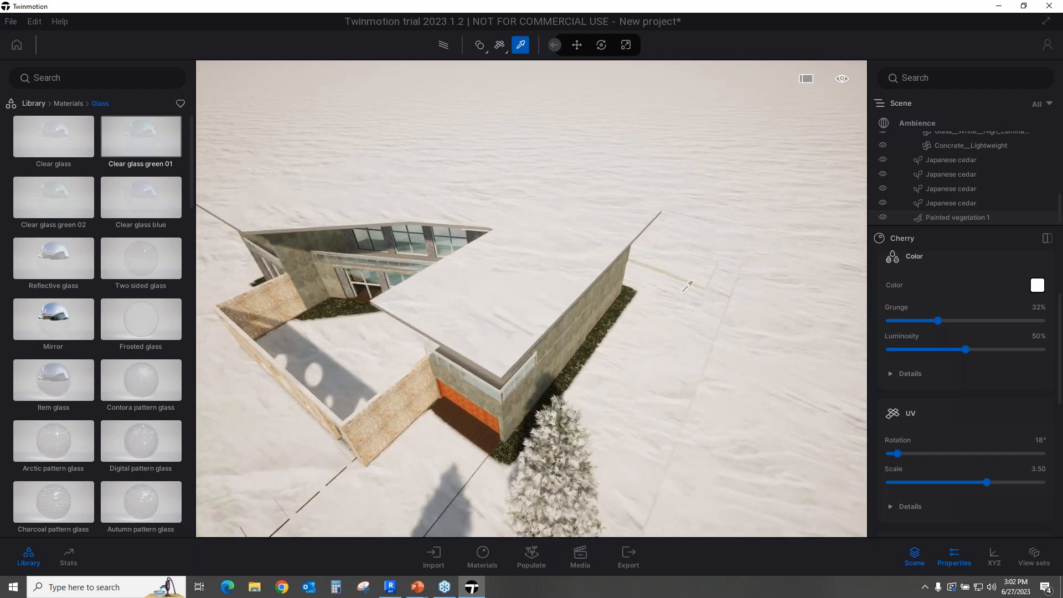
Step: Switch to Revit, synchronize the ALL DEMOS 3D view with Twinmotion, and return to Twinmotion to see the updated scene
{"action": "key", "text": "Escape"}
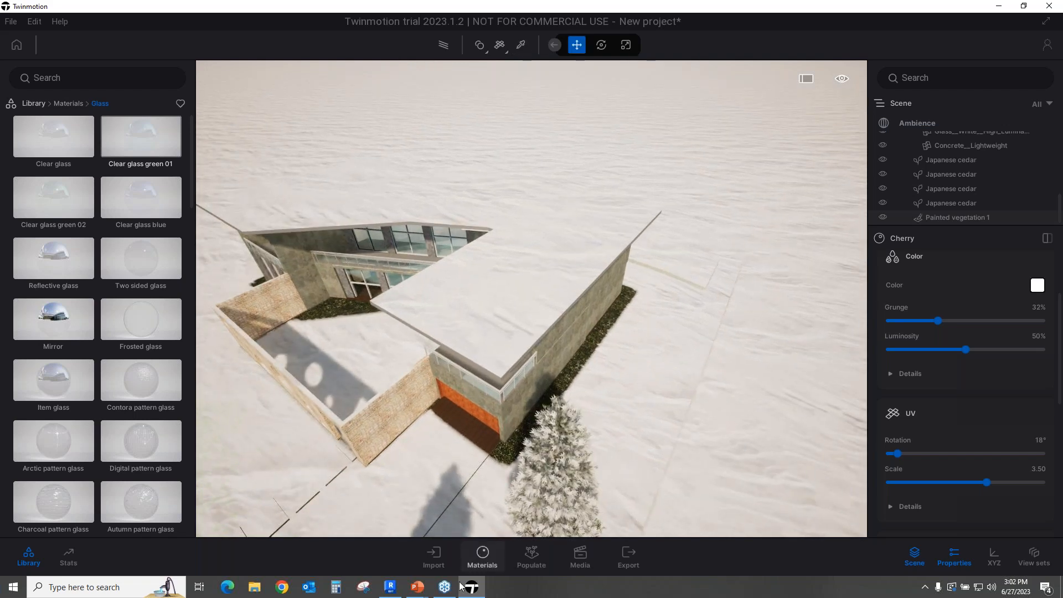
{"action": "left_click", "coordinate": [391, 587]}
{"action": "key", "text": "Escape"}
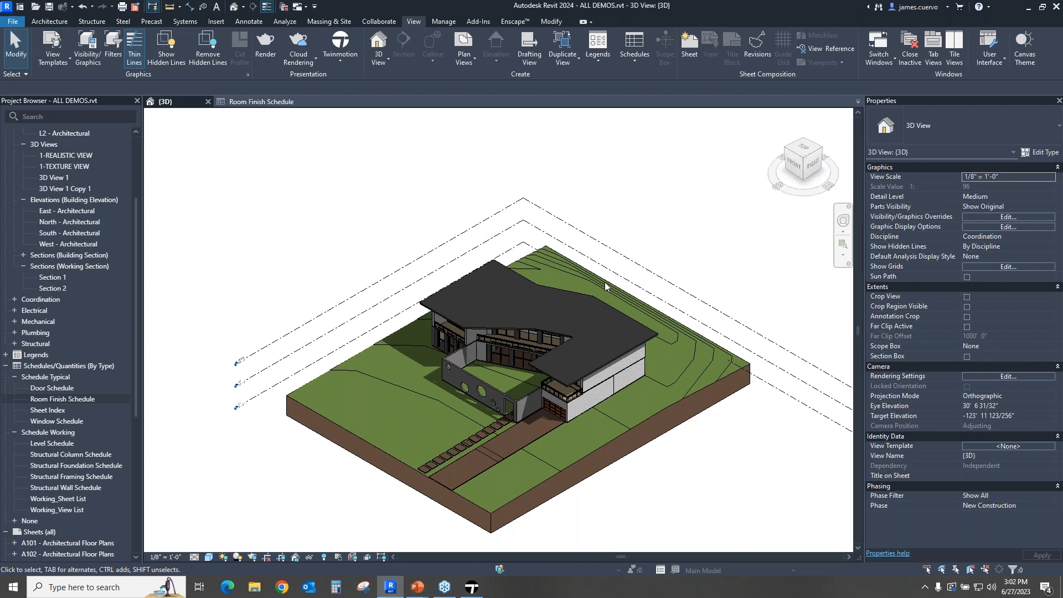
{"action": "left_click", "coordinate": [349, 58]}
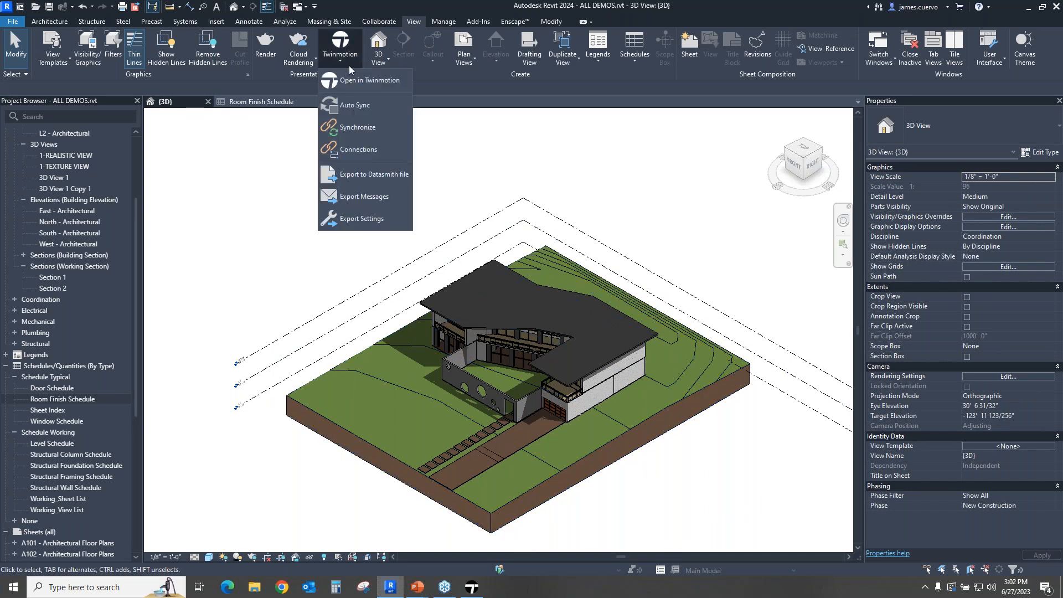
{"action": "left_click", "coordinate": [355, 128]}
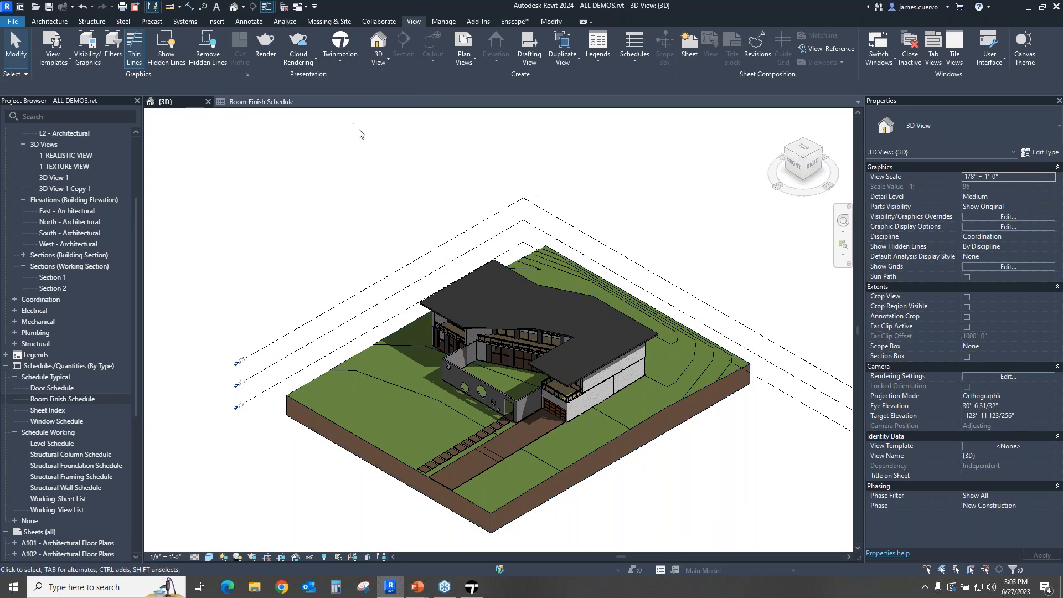
{"action": "left_click", "coordinate": [470, 592]}
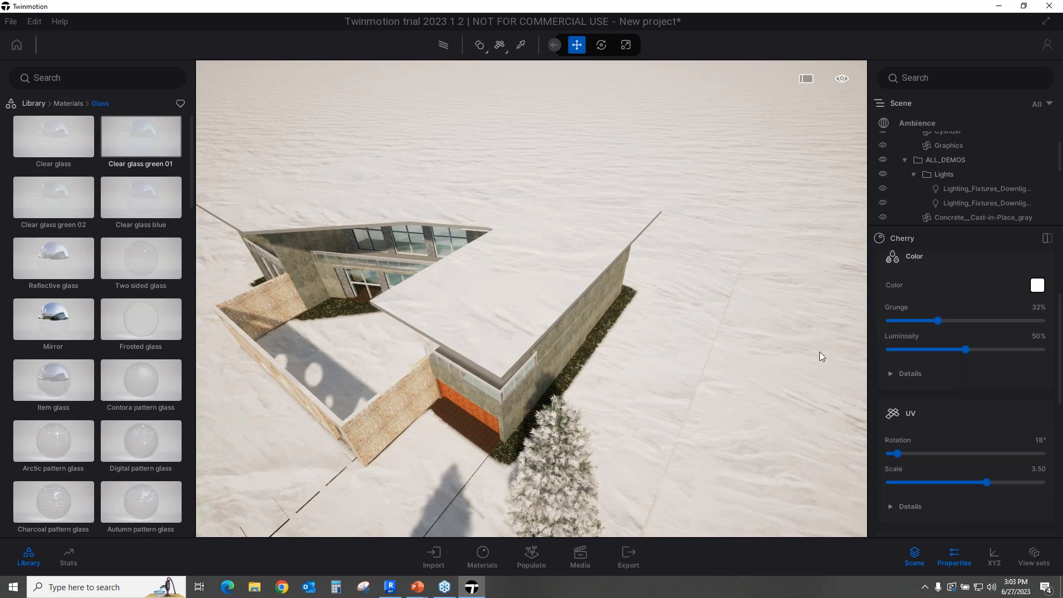
Step: Look over the Cherry material's color and UV settings, and switch to the PowerPoint slide show of revit-2024-whats-new-V5.pptx
{"action": "scroll", "coordinate": [946, 326], "scroll_direction": "up", "scroll_amount": 3}
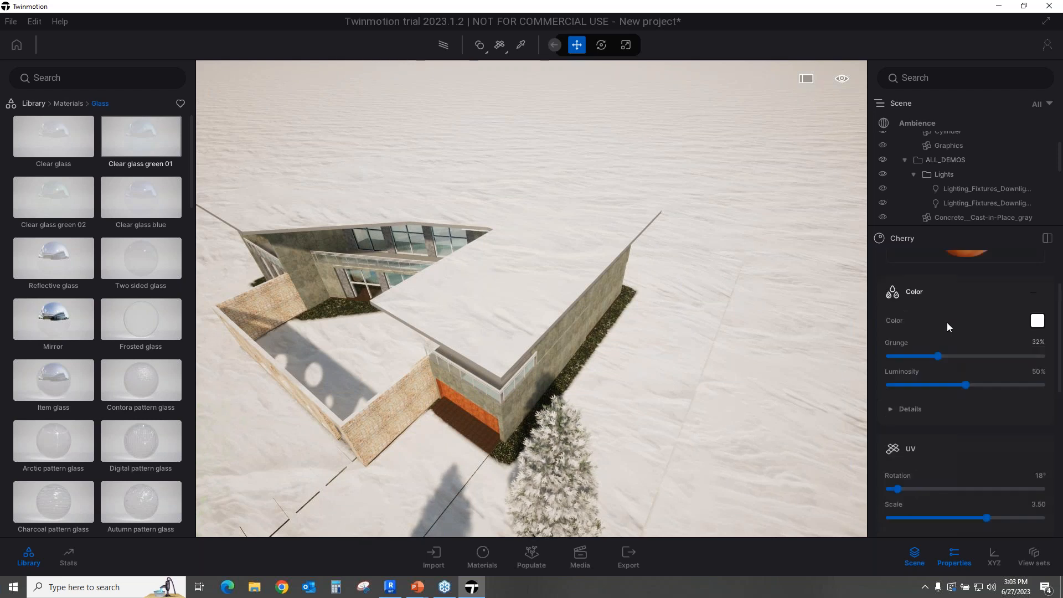
{"action": "scroll", "coordinate": [965, 331], "scroll_direction": "down", "scroll_amount": 3}
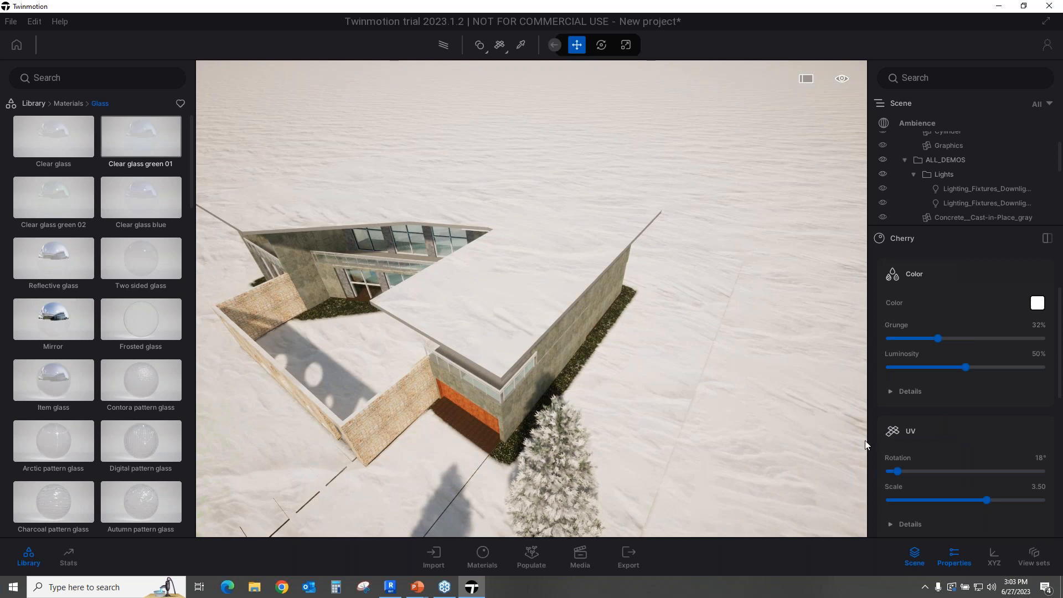
{"action": "key", "text": "alt+Tab"}
{"action": "key", "text": "alt+Tab"}
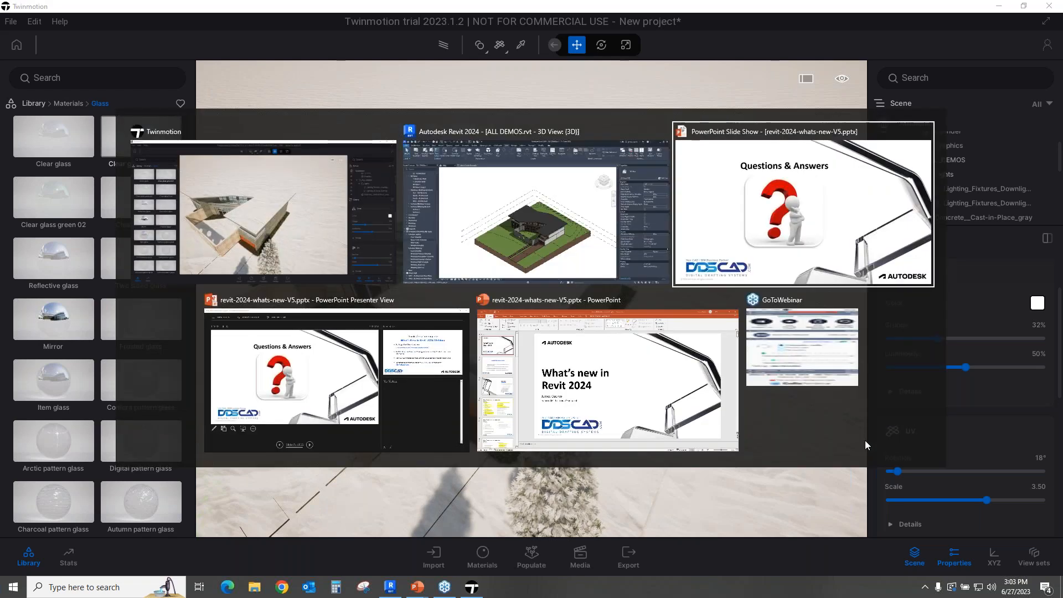